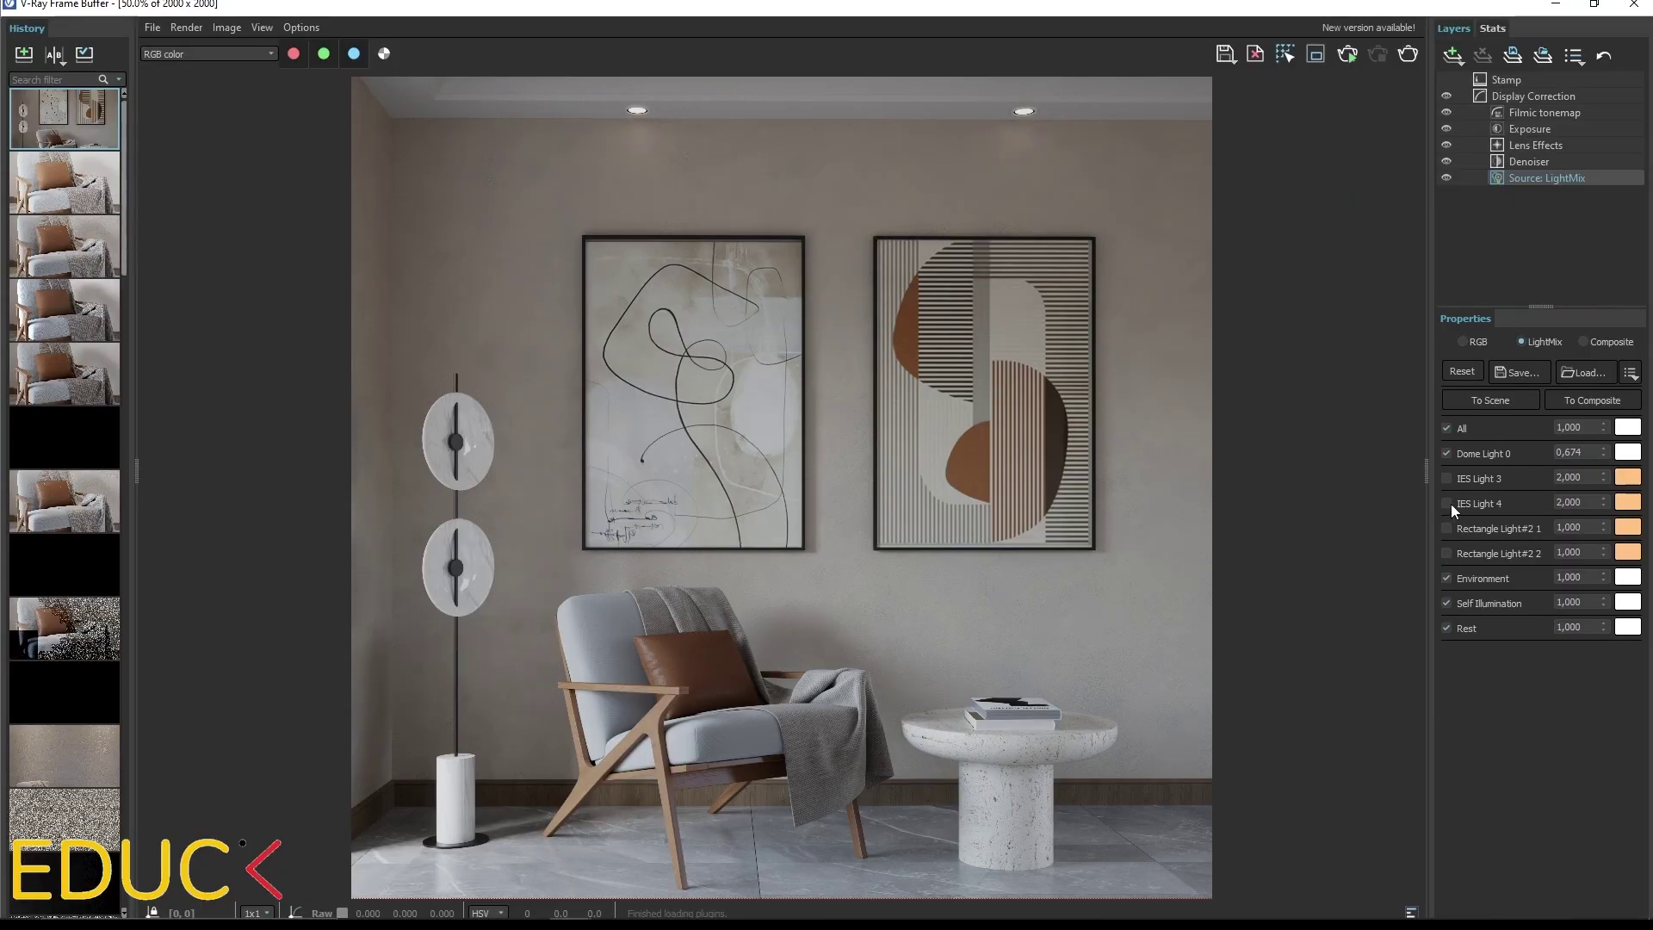
Step: Enable IES Light 3 and IES Light 4 in the render's LightMix
left_click(1446, 477)
left_click(1446, 503)
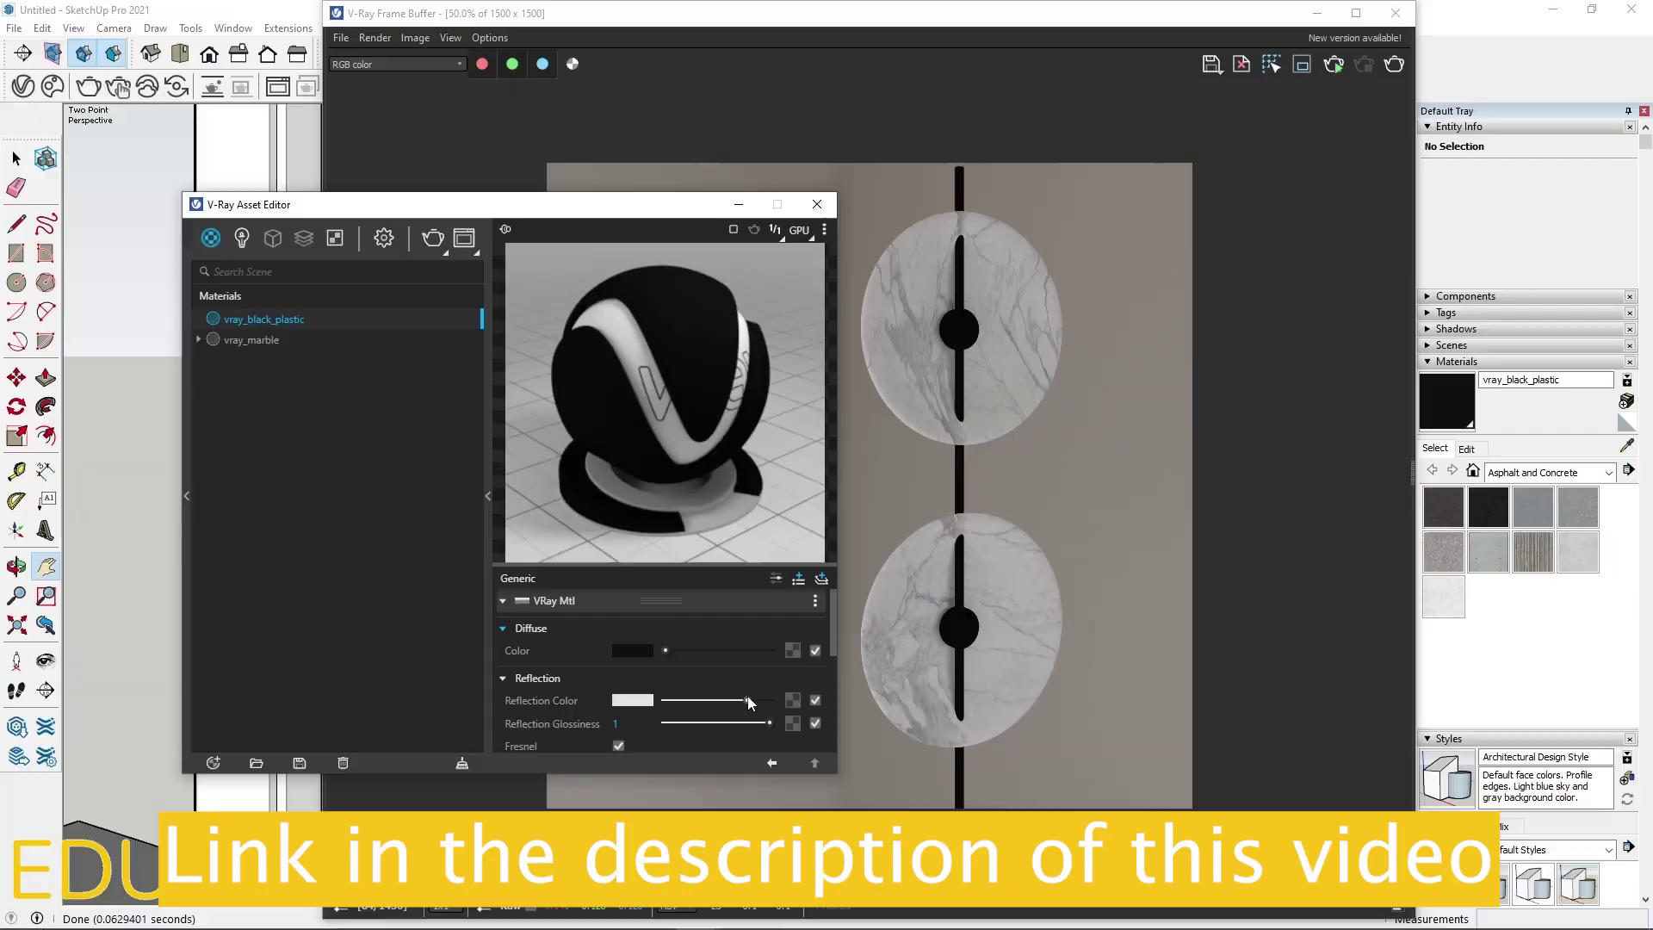
Step: Slightly lower the reflection glossiness of vray_black_plastic and bring up the vray_marble material's settings
mouse_move(769, 723)
left_mouse_down()
mouse_move(697, 700)
mouse_move(764, 723)
left_mouse_up()
left_click(250, 339)
scroll(662, 671, "down", 2)
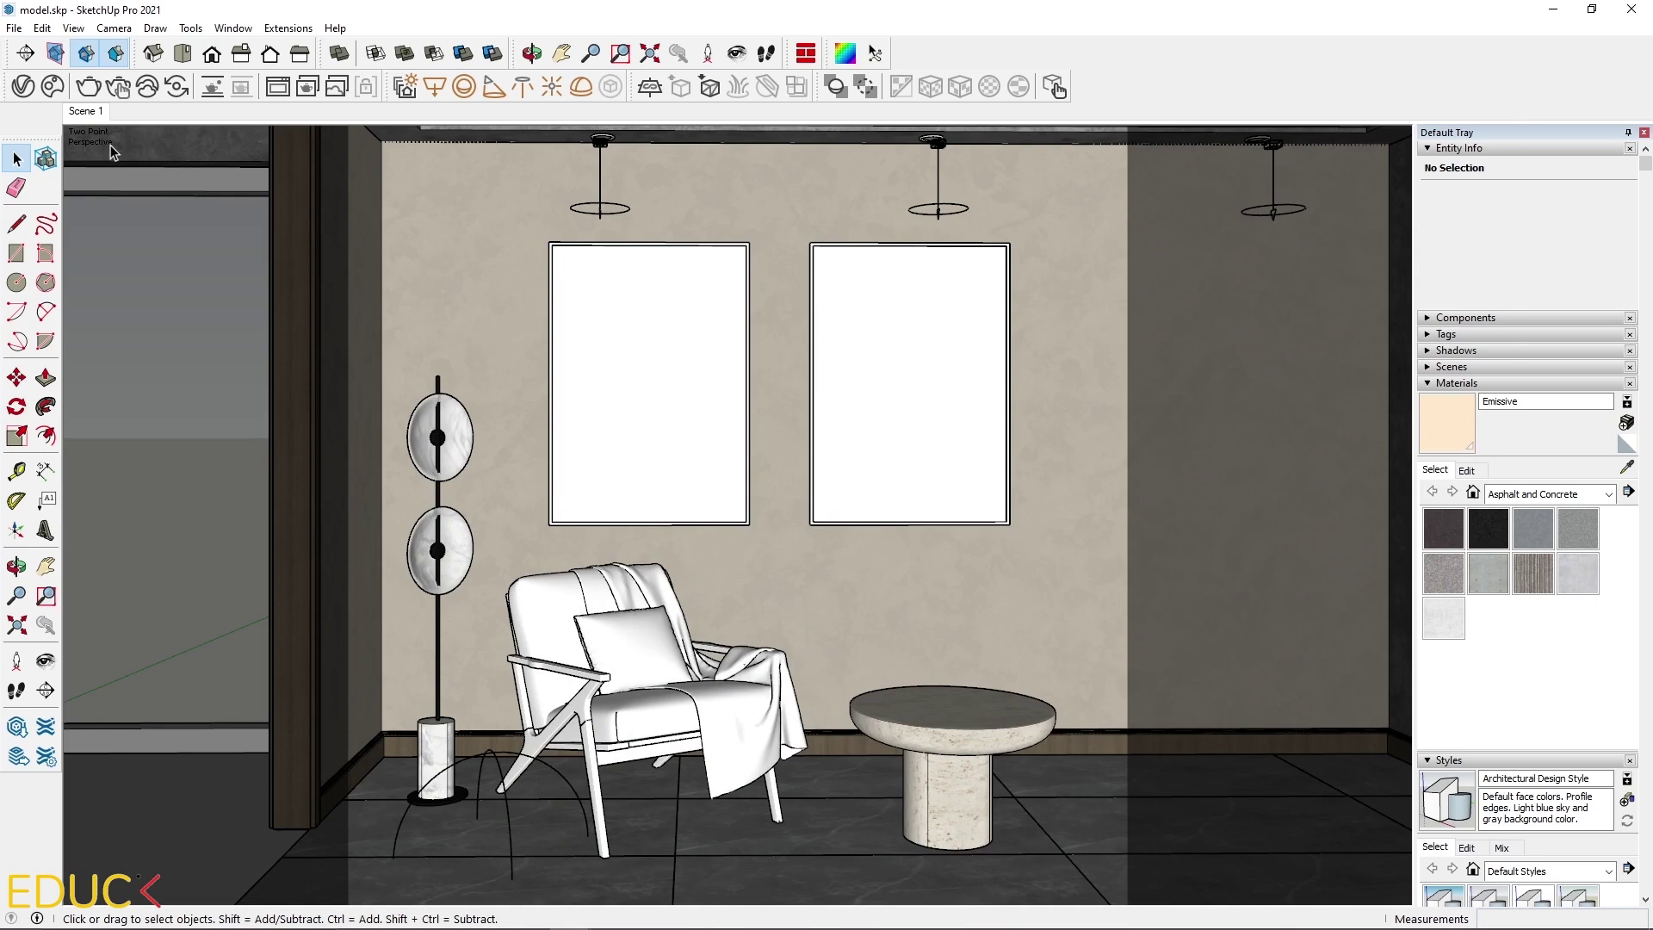
Step: Create a new Generic V-Ray material and rename it vray_fabric
left_click(23, 88)
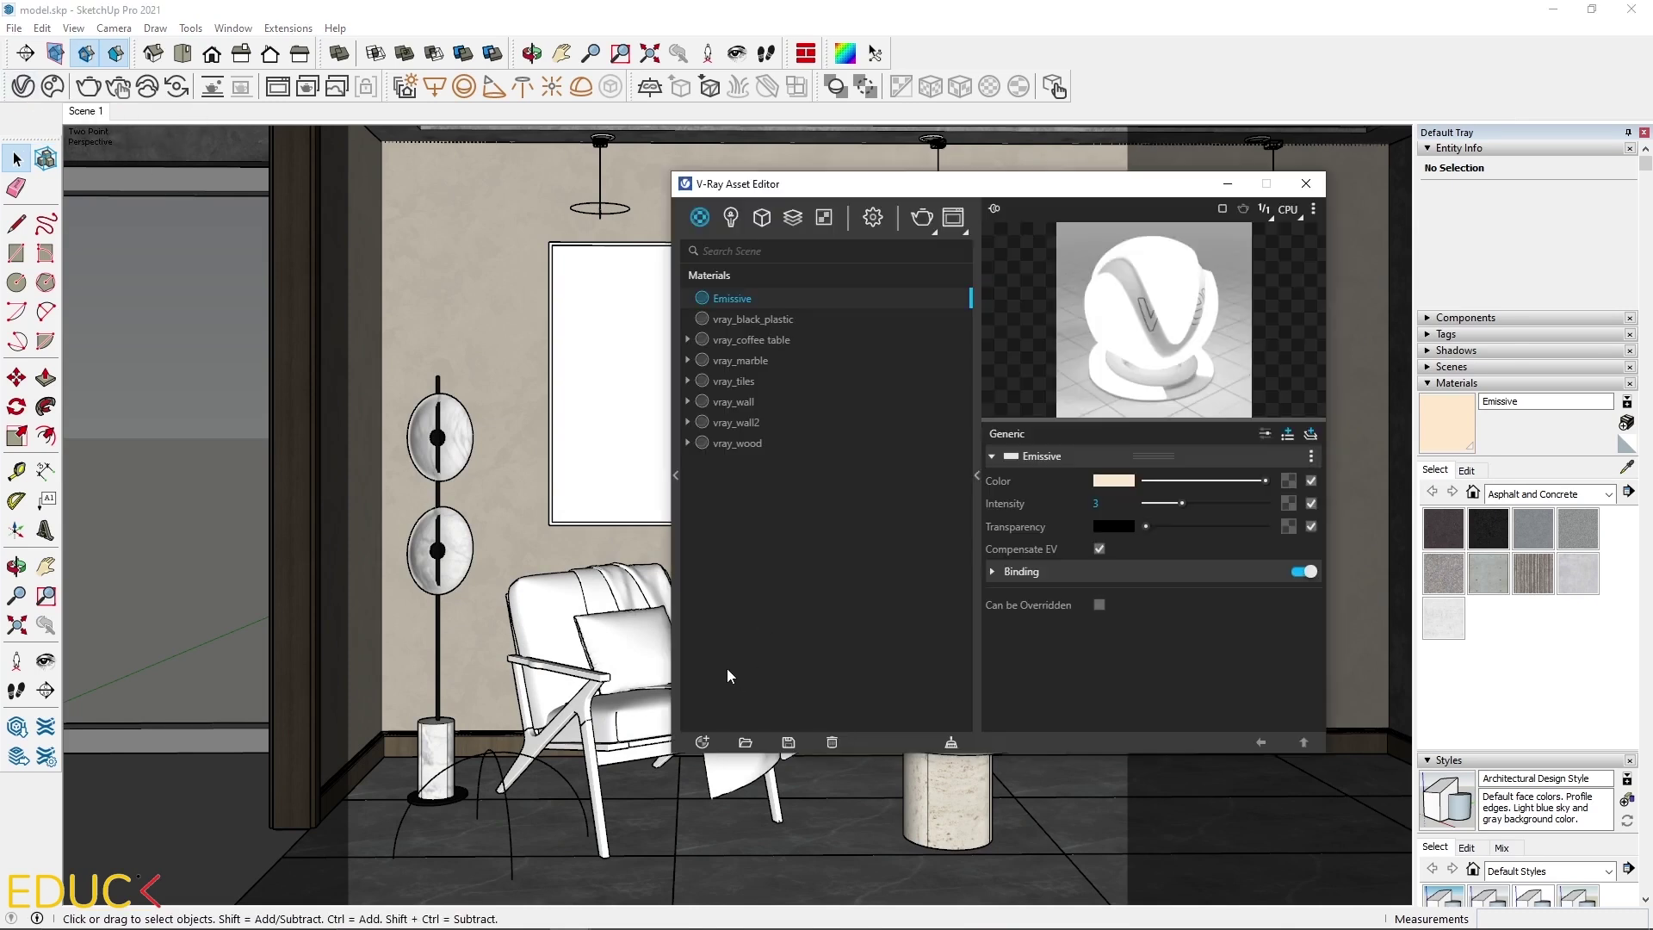
left_click(702, 742)
mouse_move(730, 719)
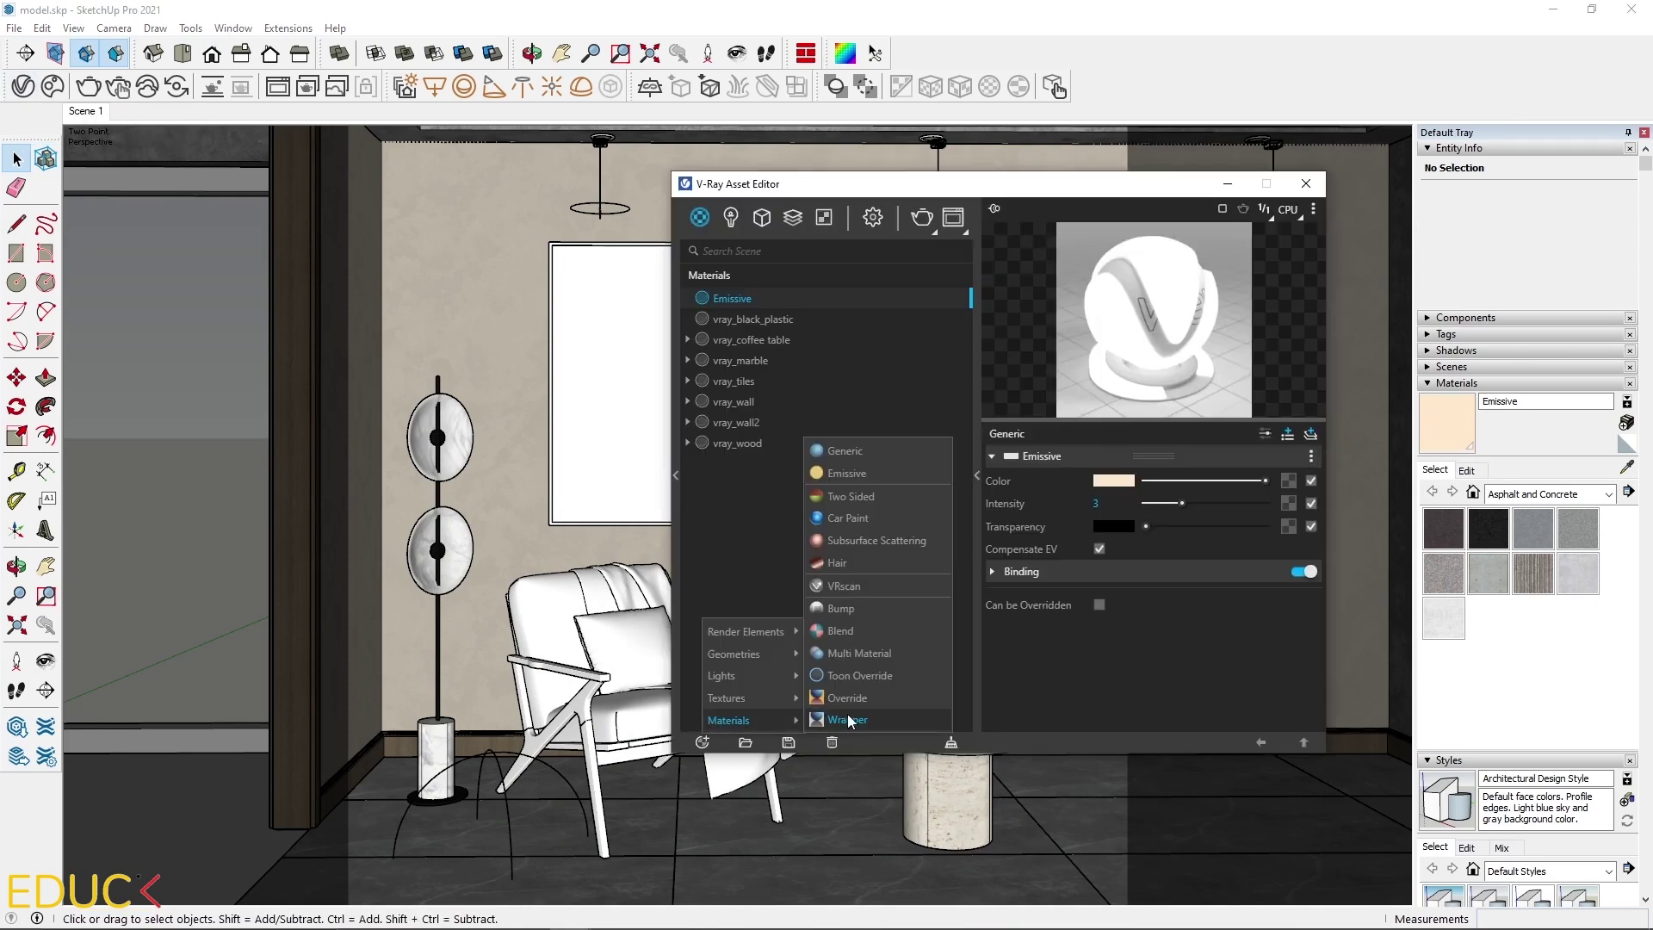
left_click(853, 449)
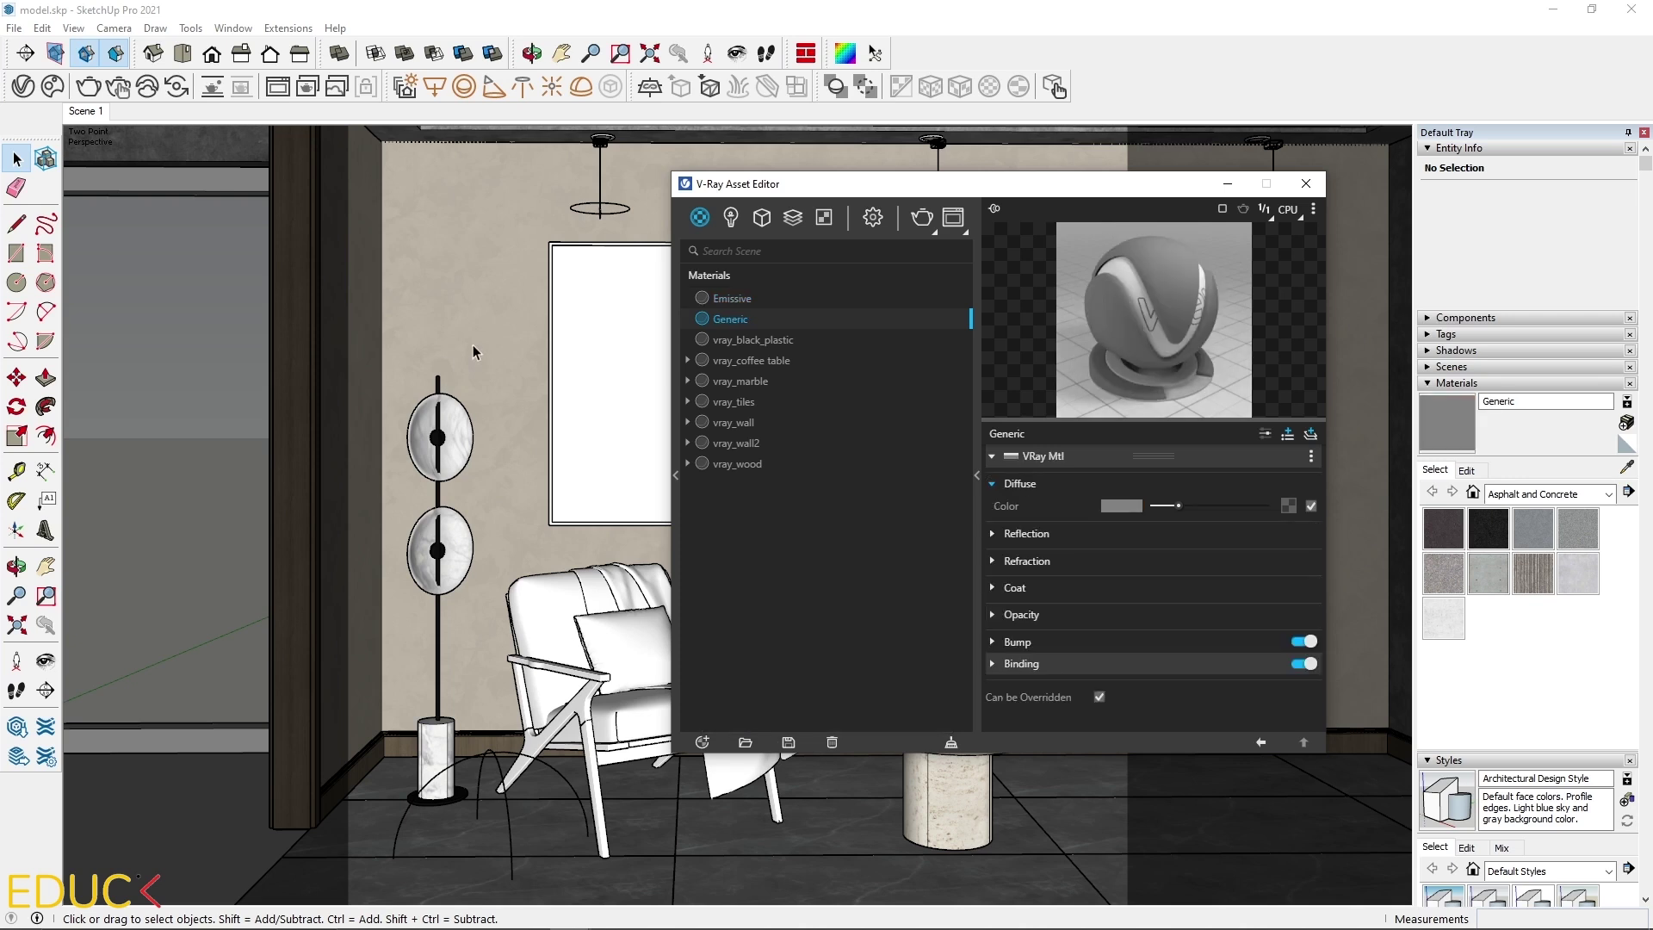
double_click(737, 322)
type("vray_fabric")
key("Return")
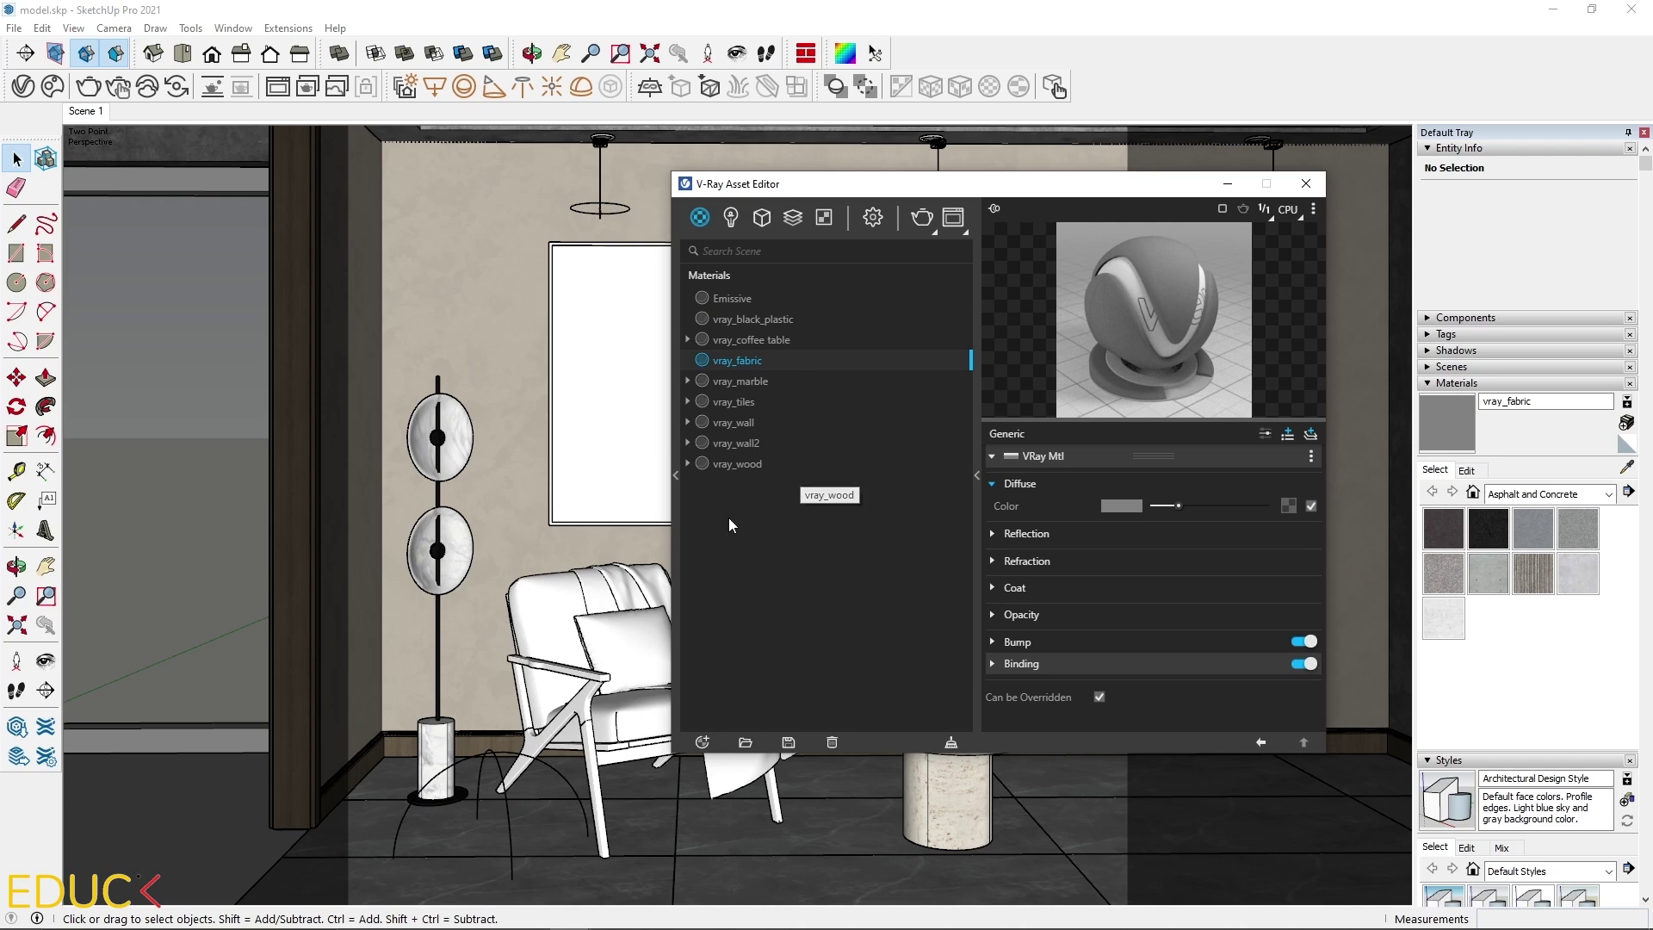
Step: Check the armchair textures in the Maps folder and assign a Mix (Map) texture to vray_fabric's diffuse color
key("alt+Tab")
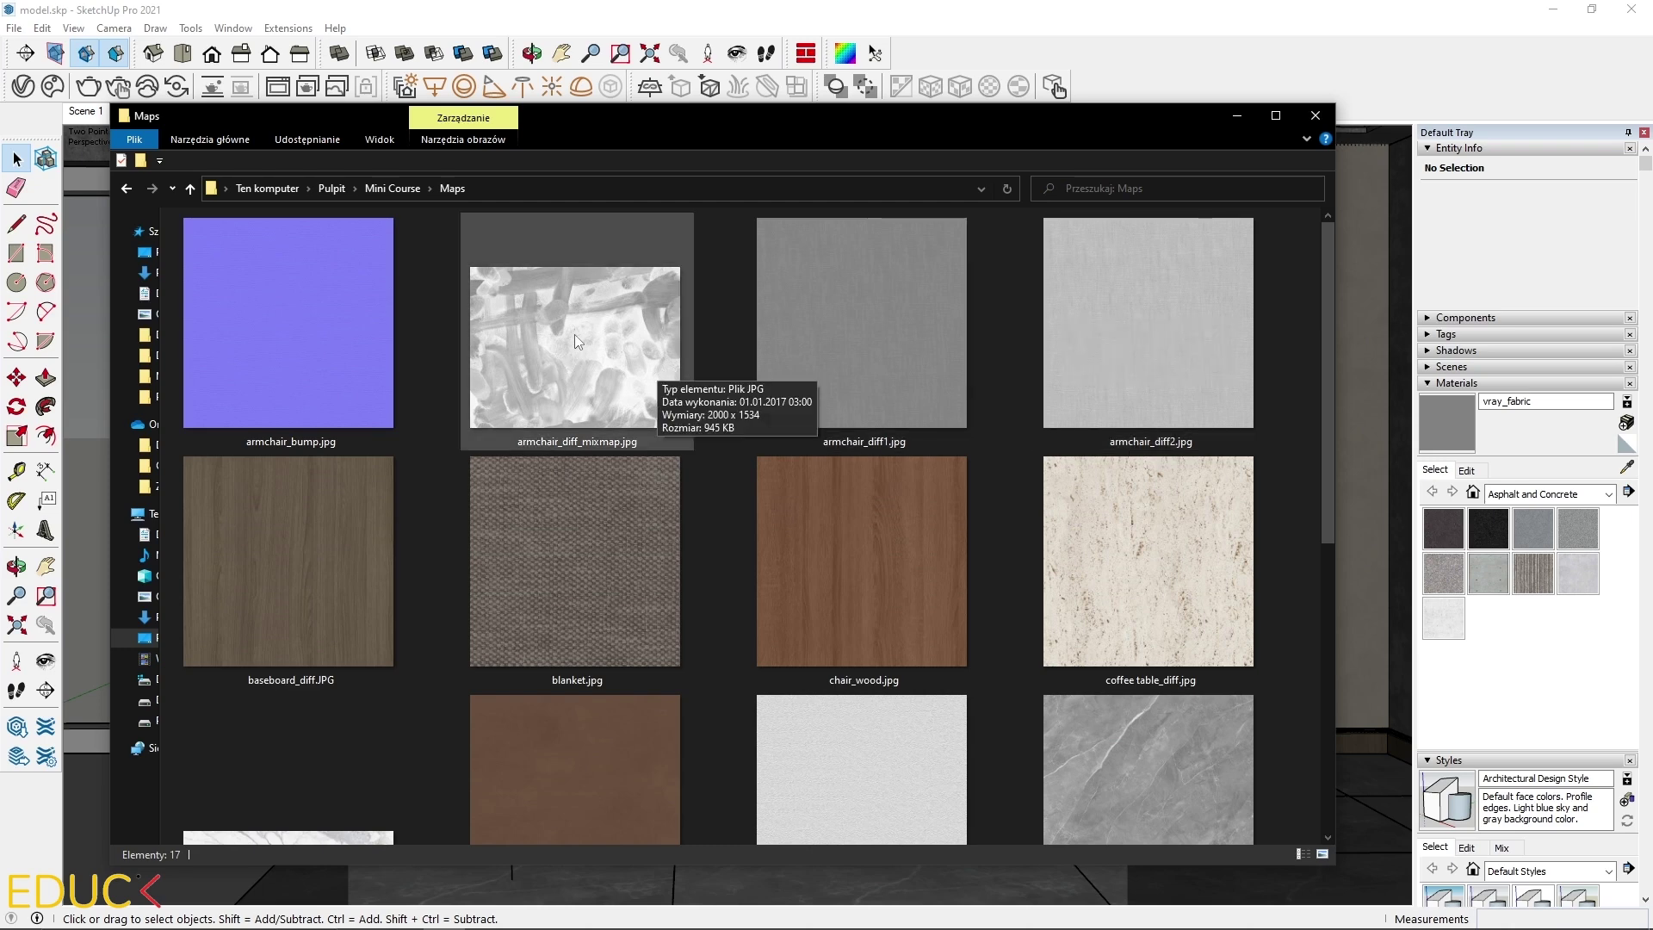
left_click(1237, 116)
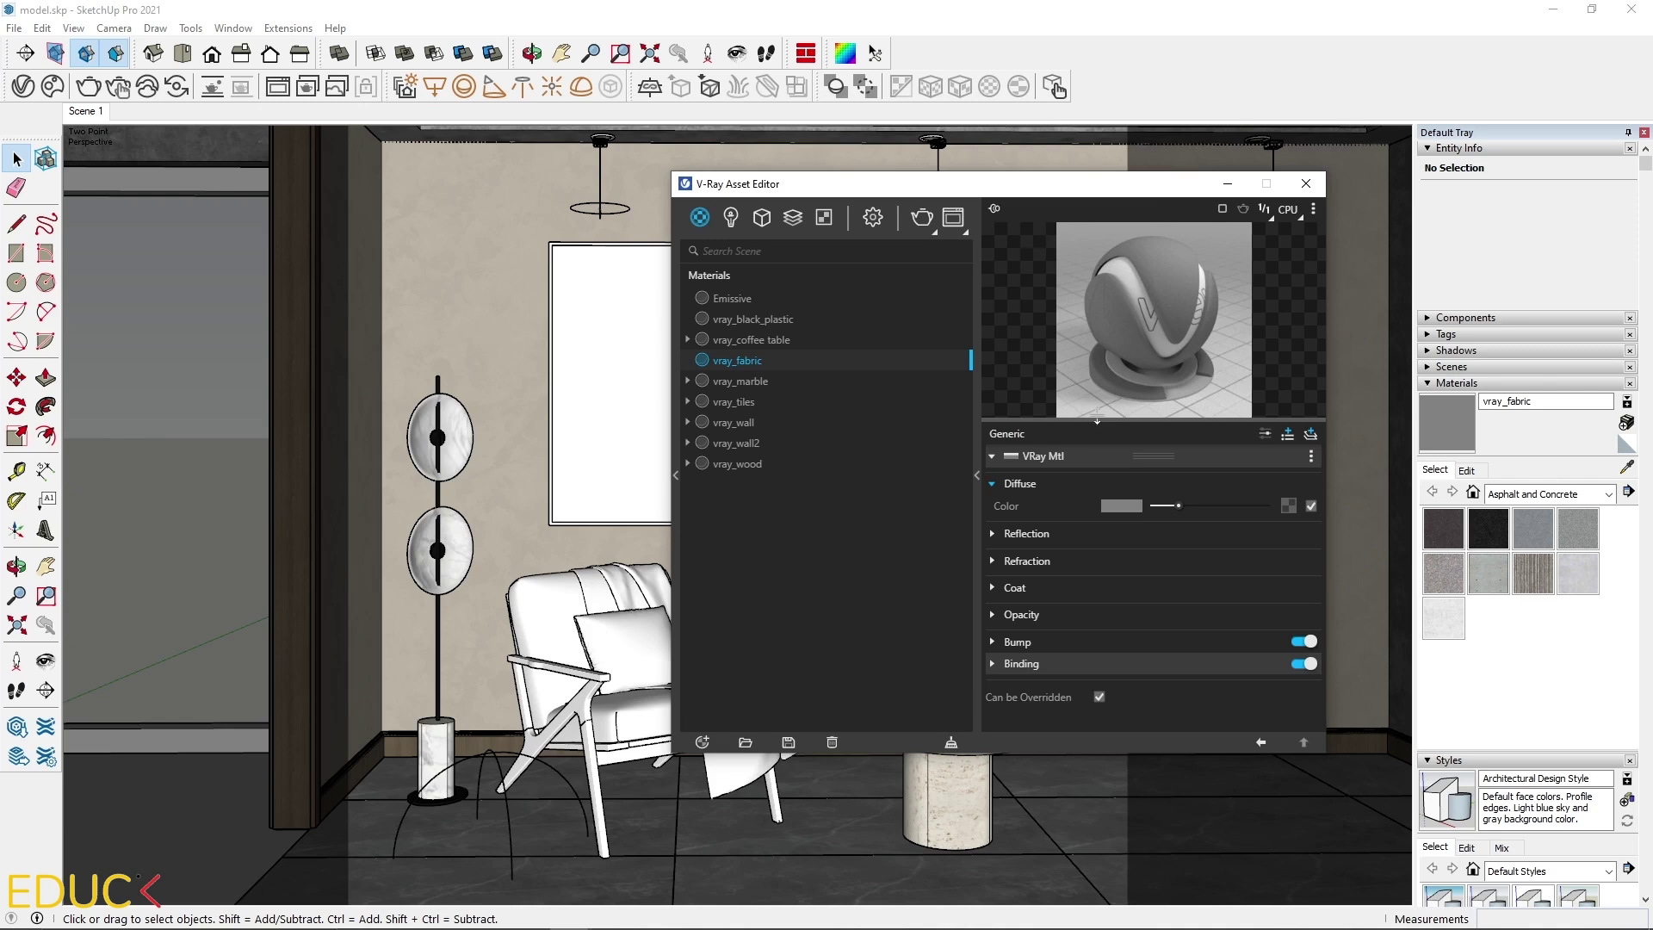
left_click(1289, 505)
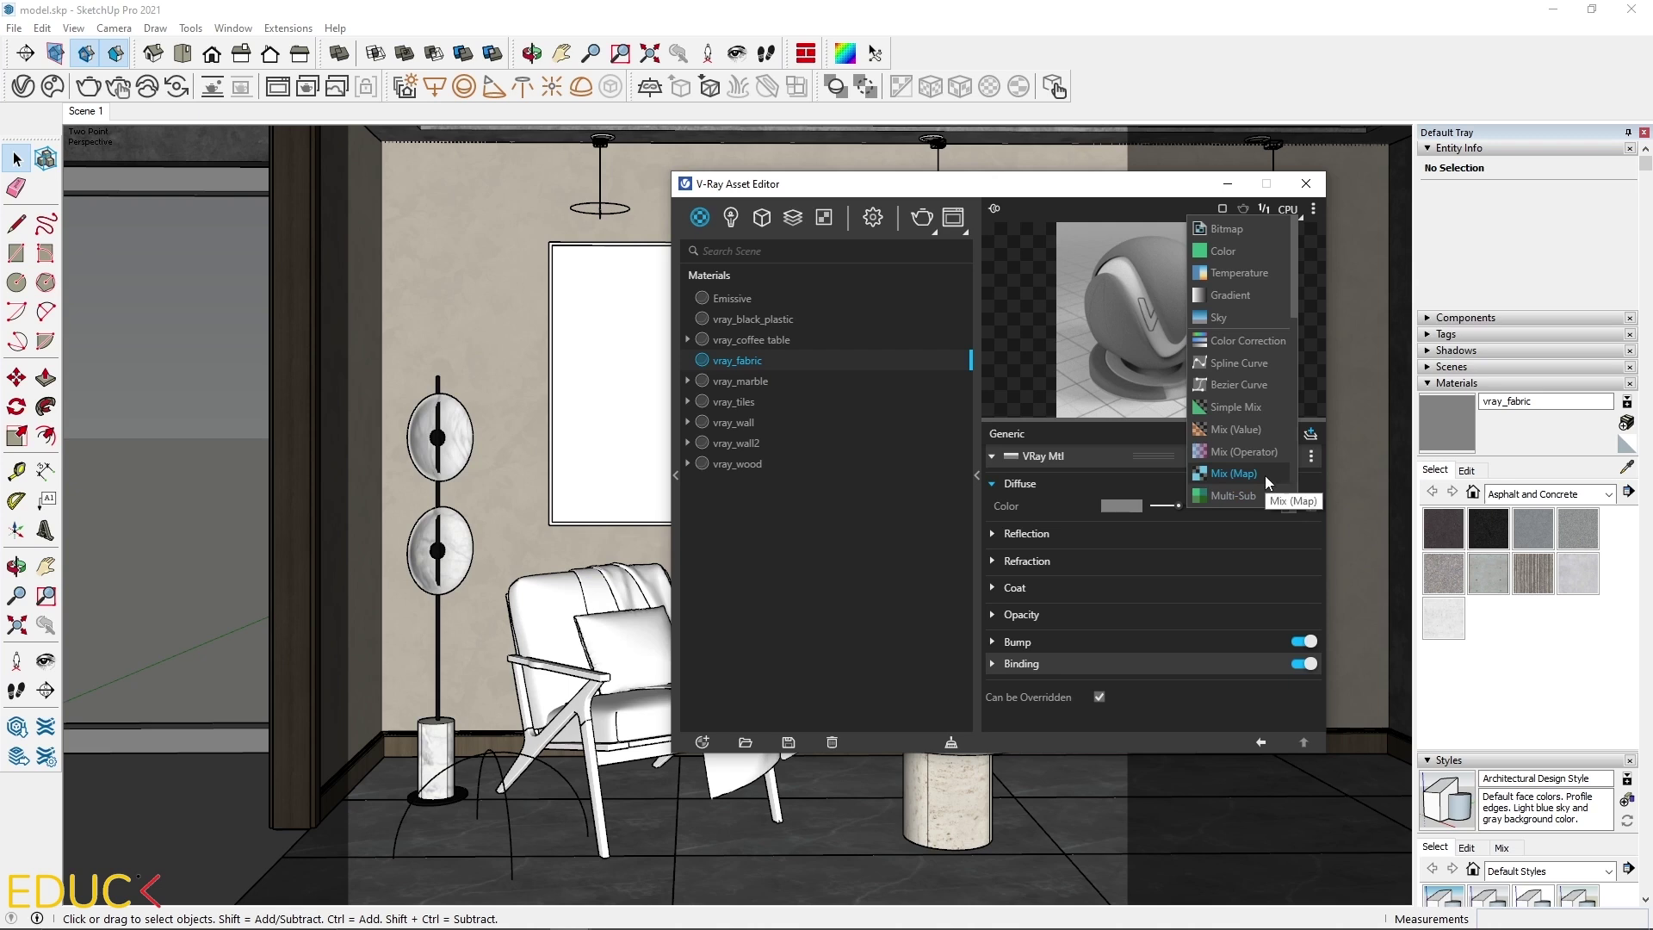
left_click(1263, 475)
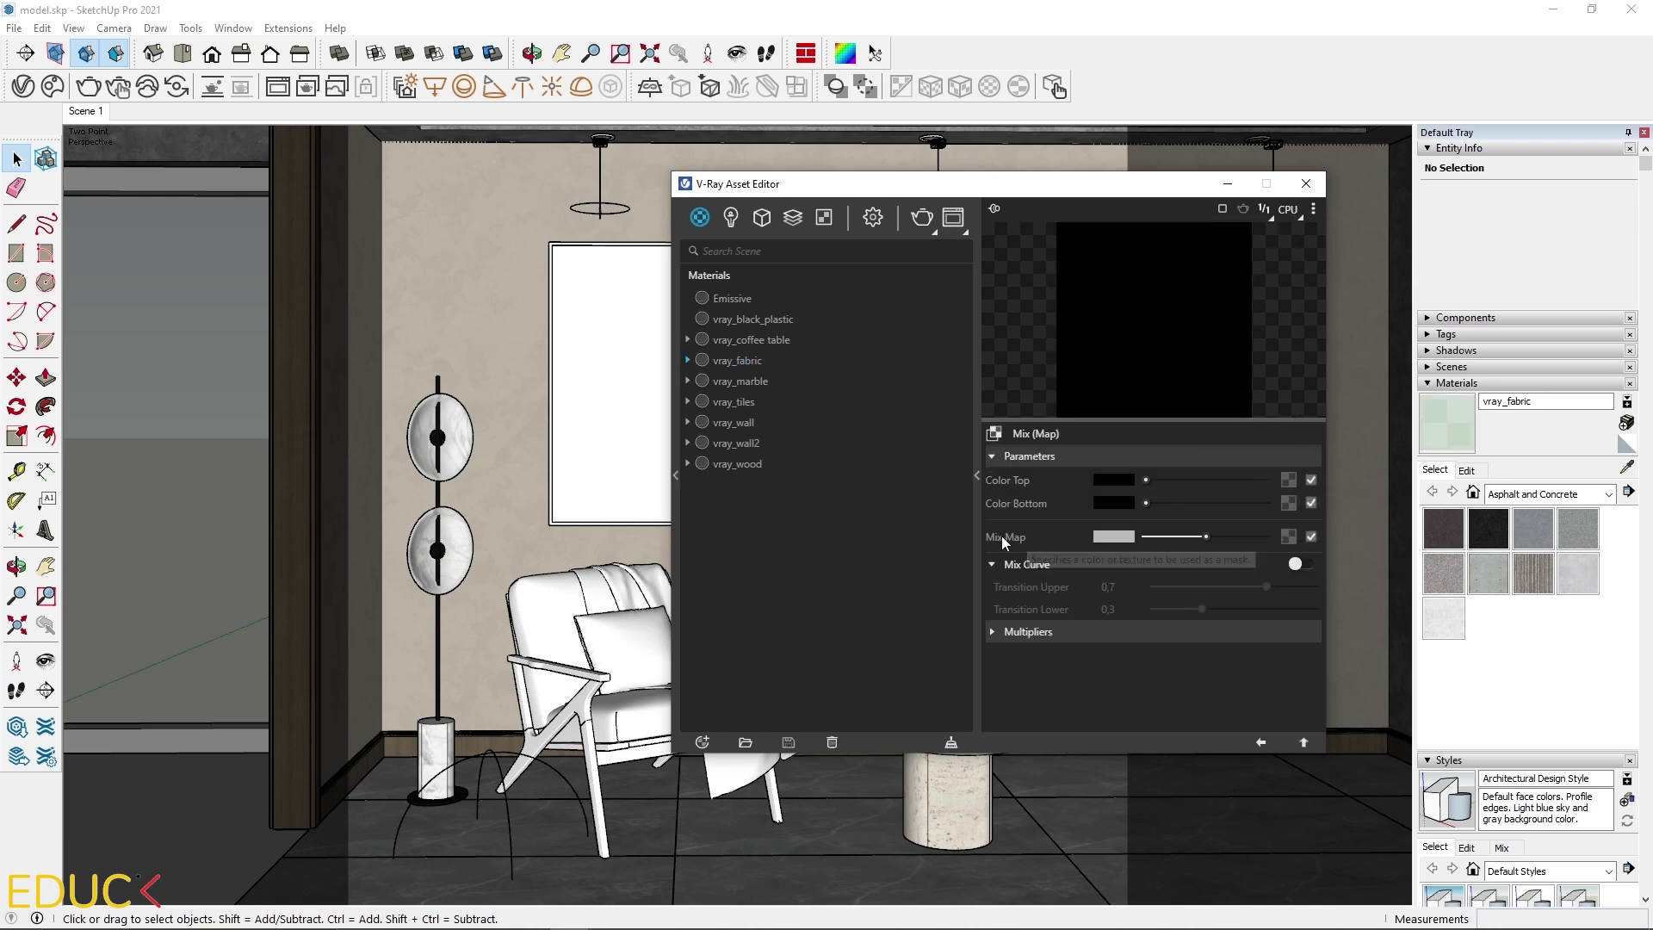
Step: Load armchair_diff_mixmap.jpg as a bitmap into the Mix Map slot and return to the Mix (Map) parameters
left_click(1288, 537)
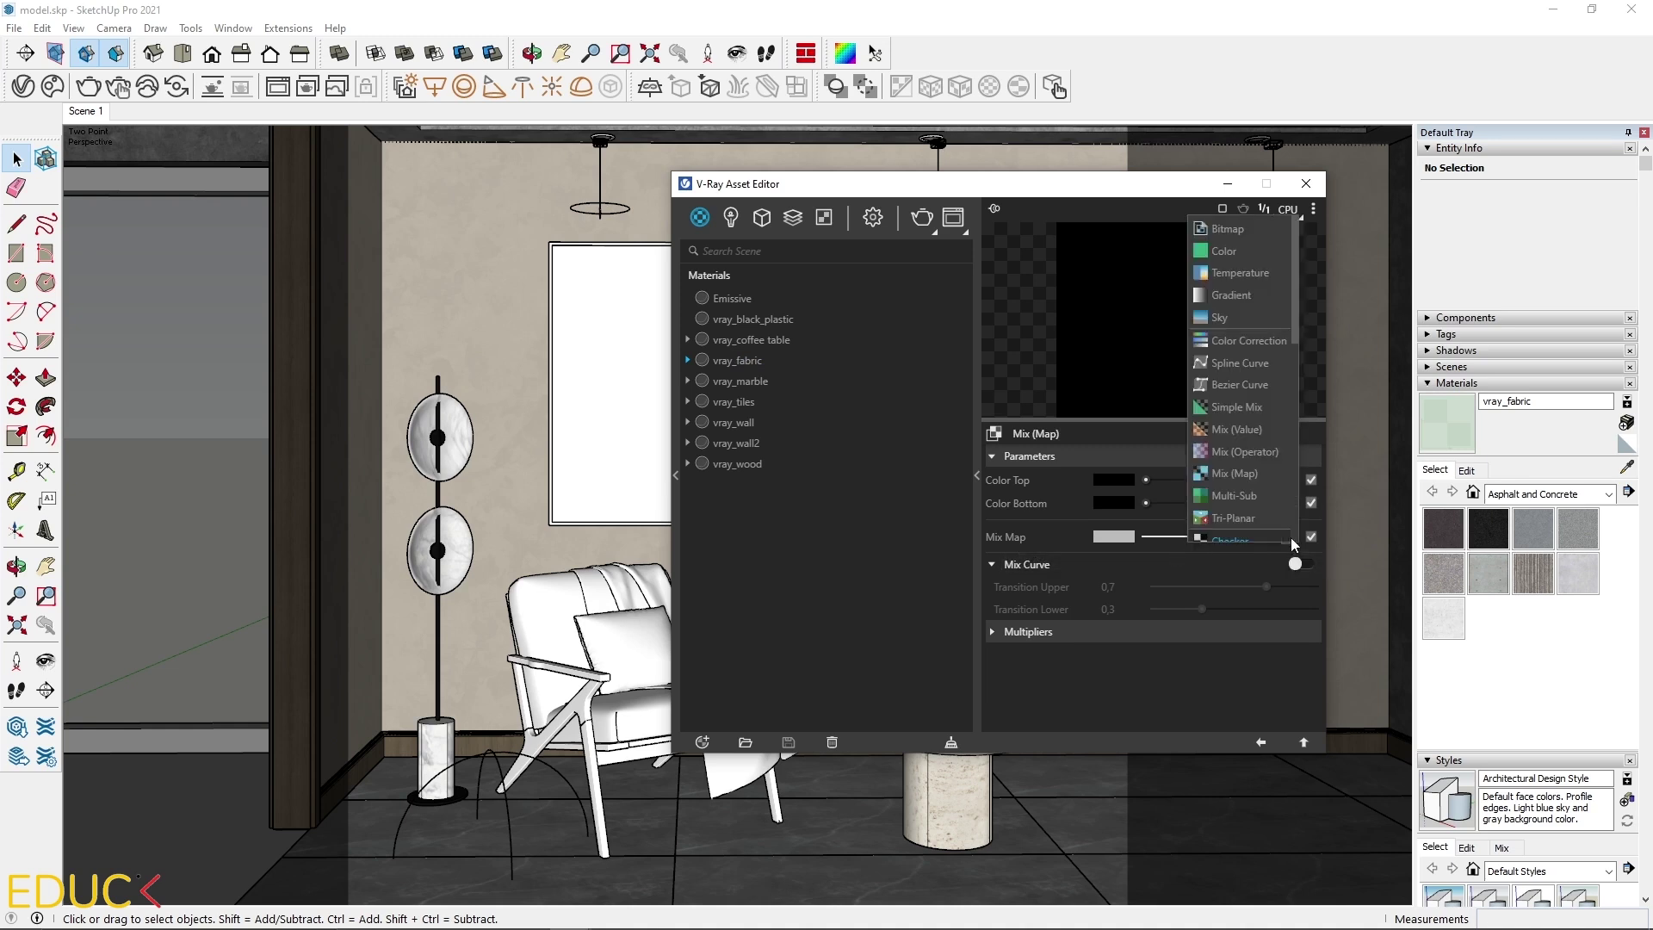
left_click(1233, 231)
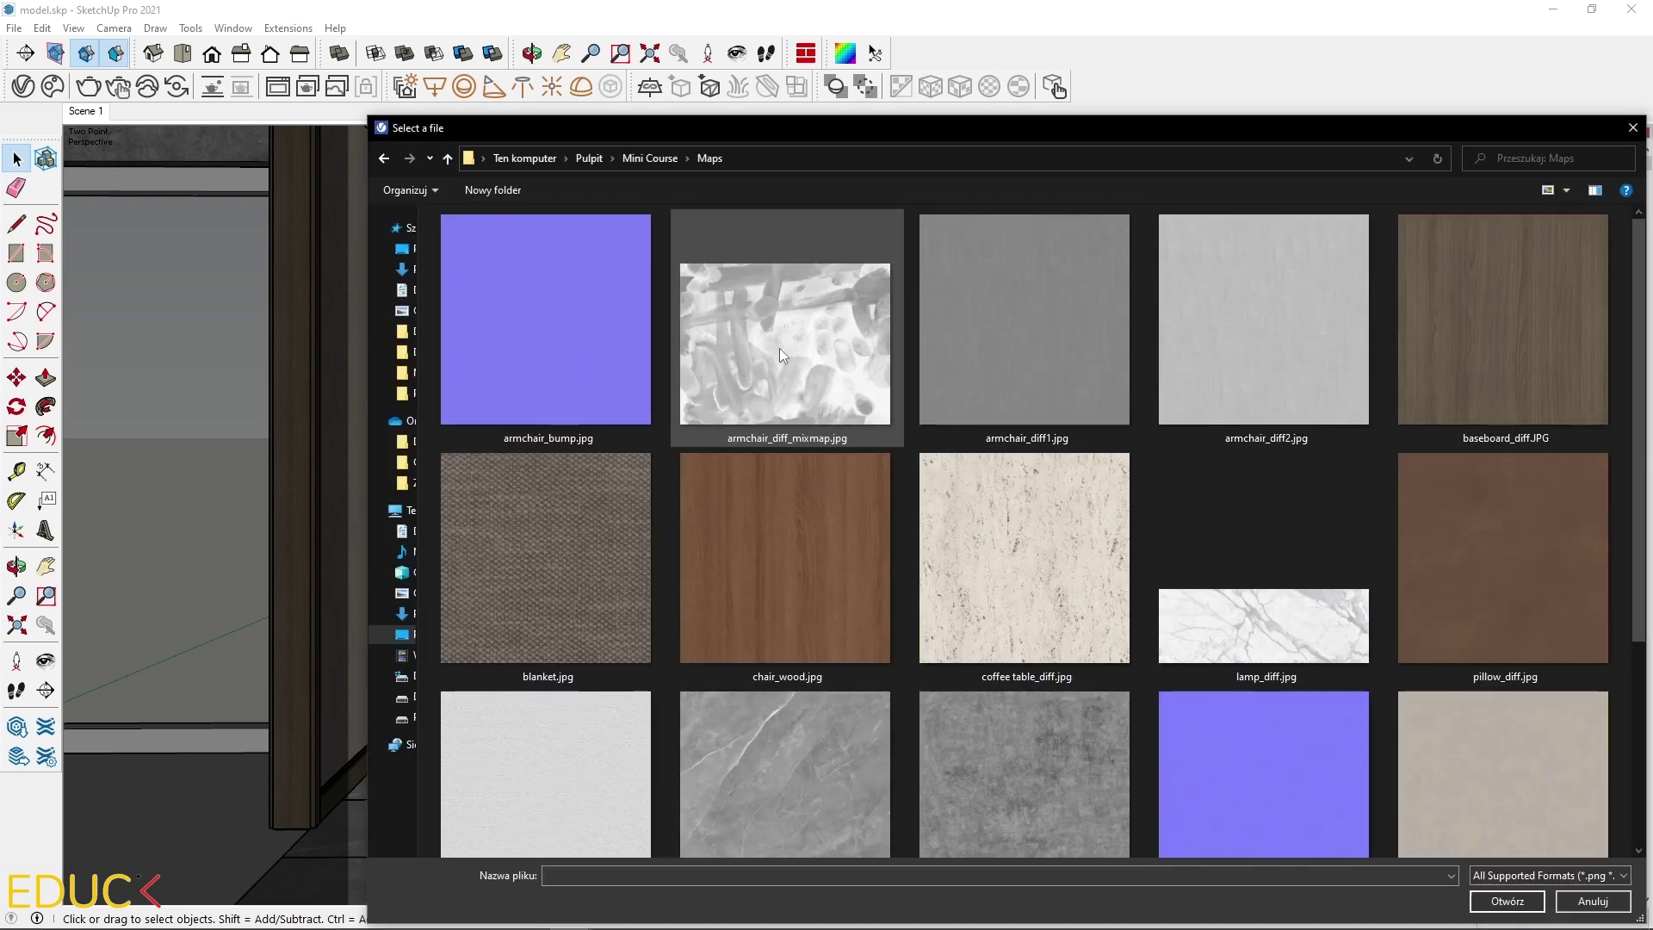
left_click(778, 348)
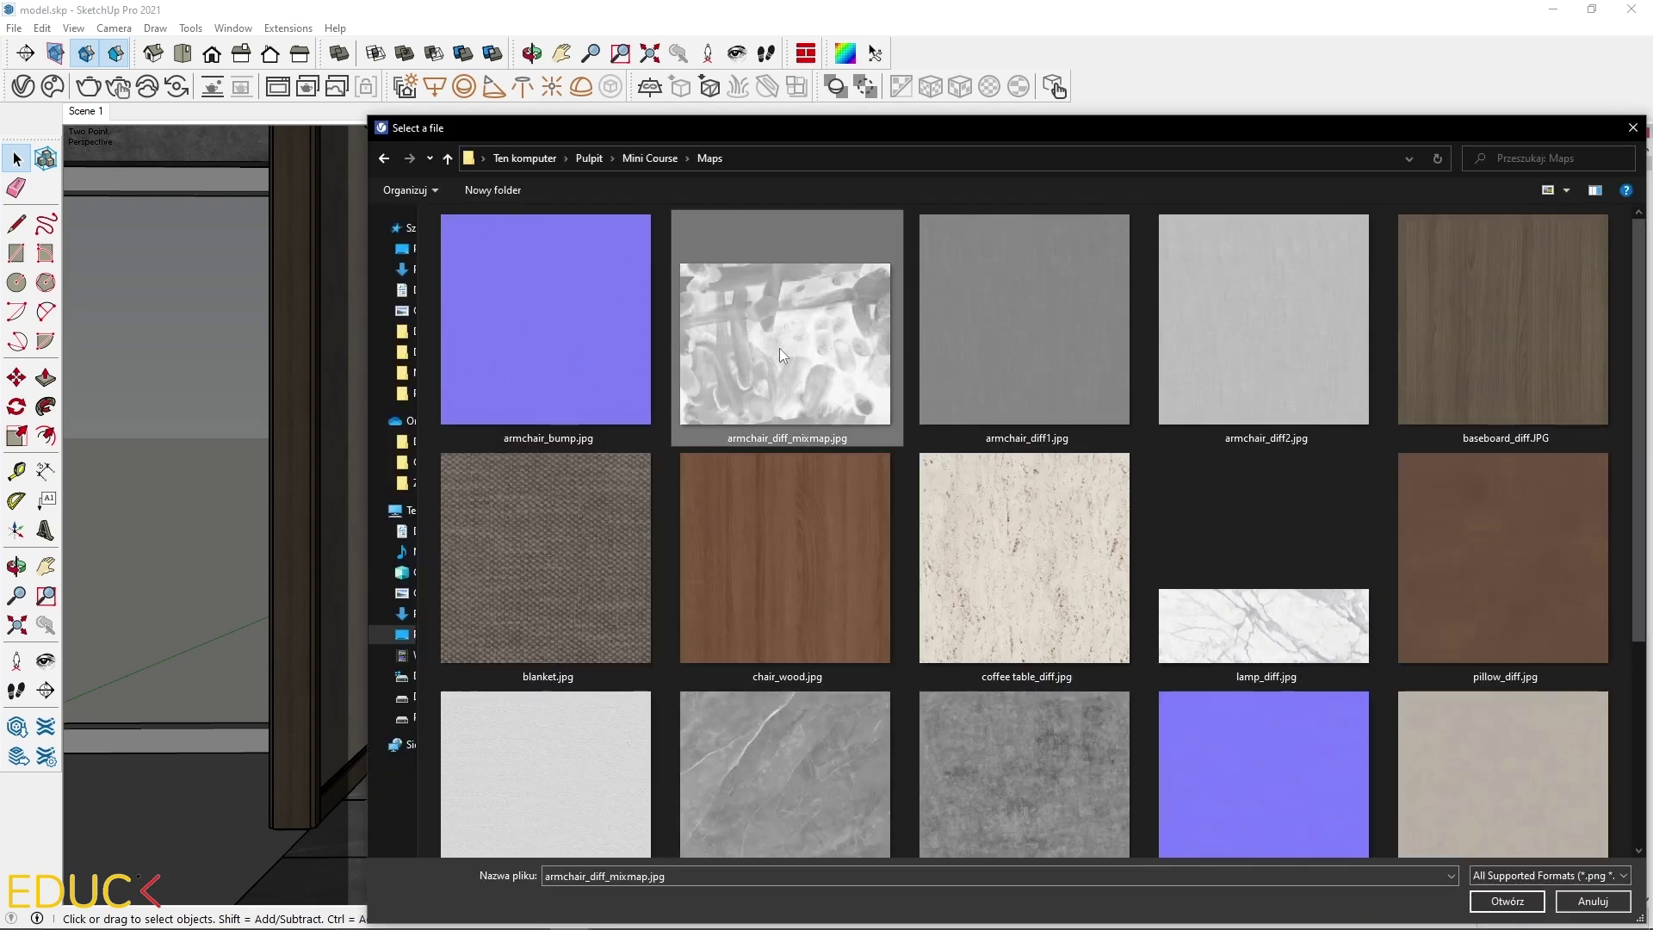
left_click(1522, 901)
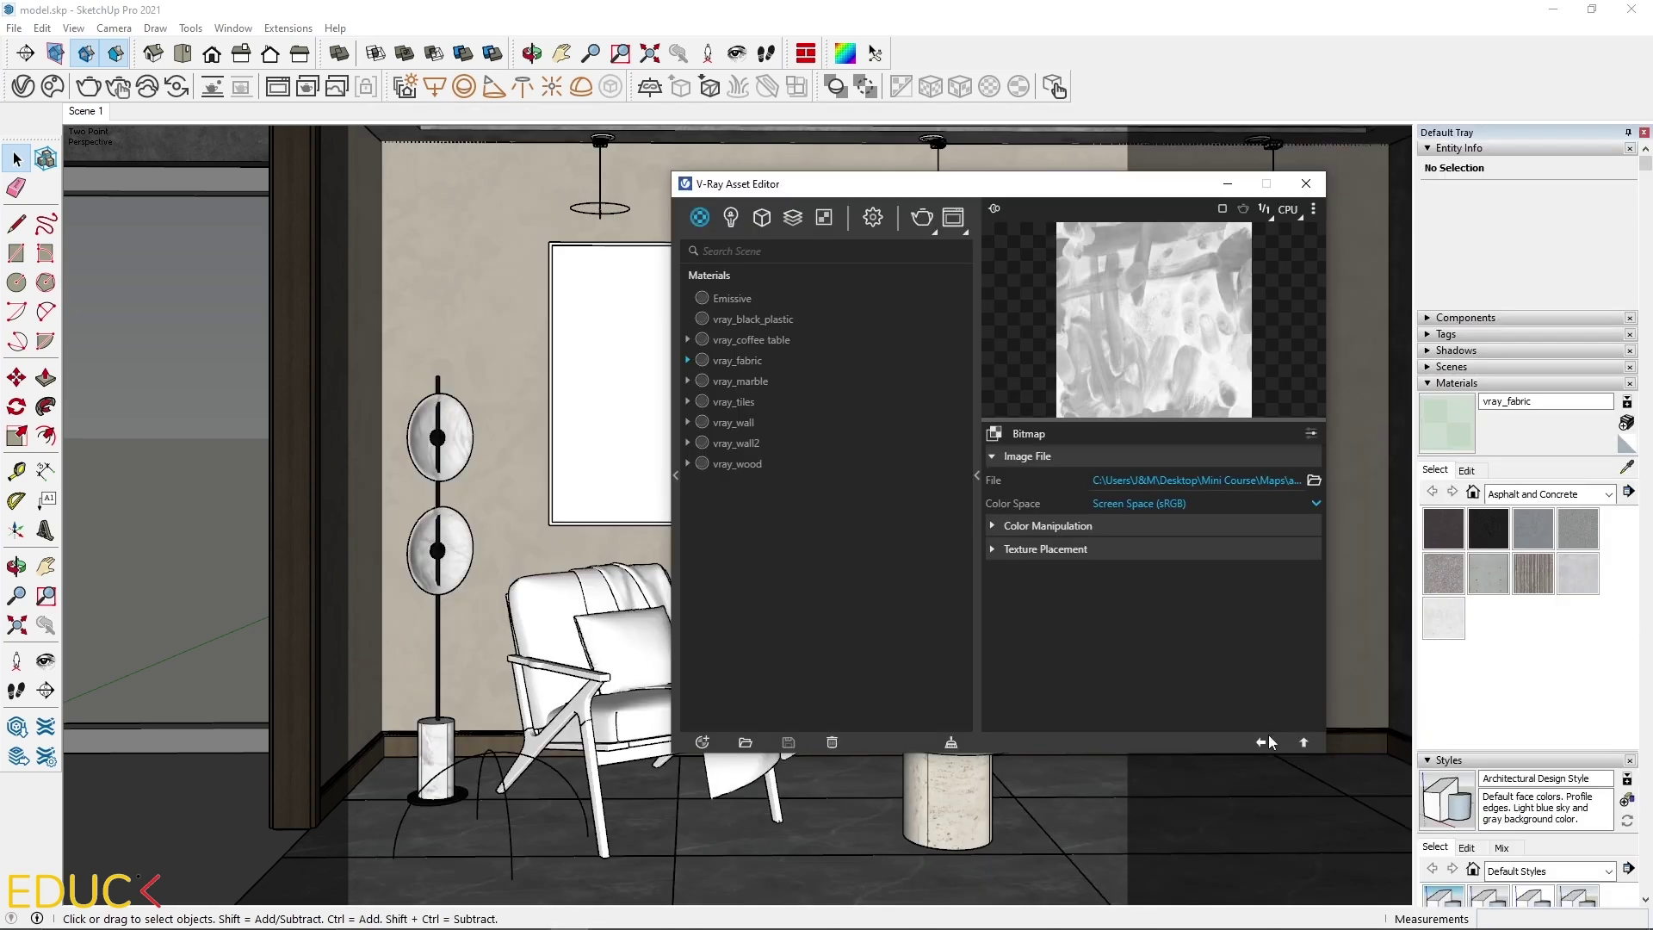
left_click(1262, 743)
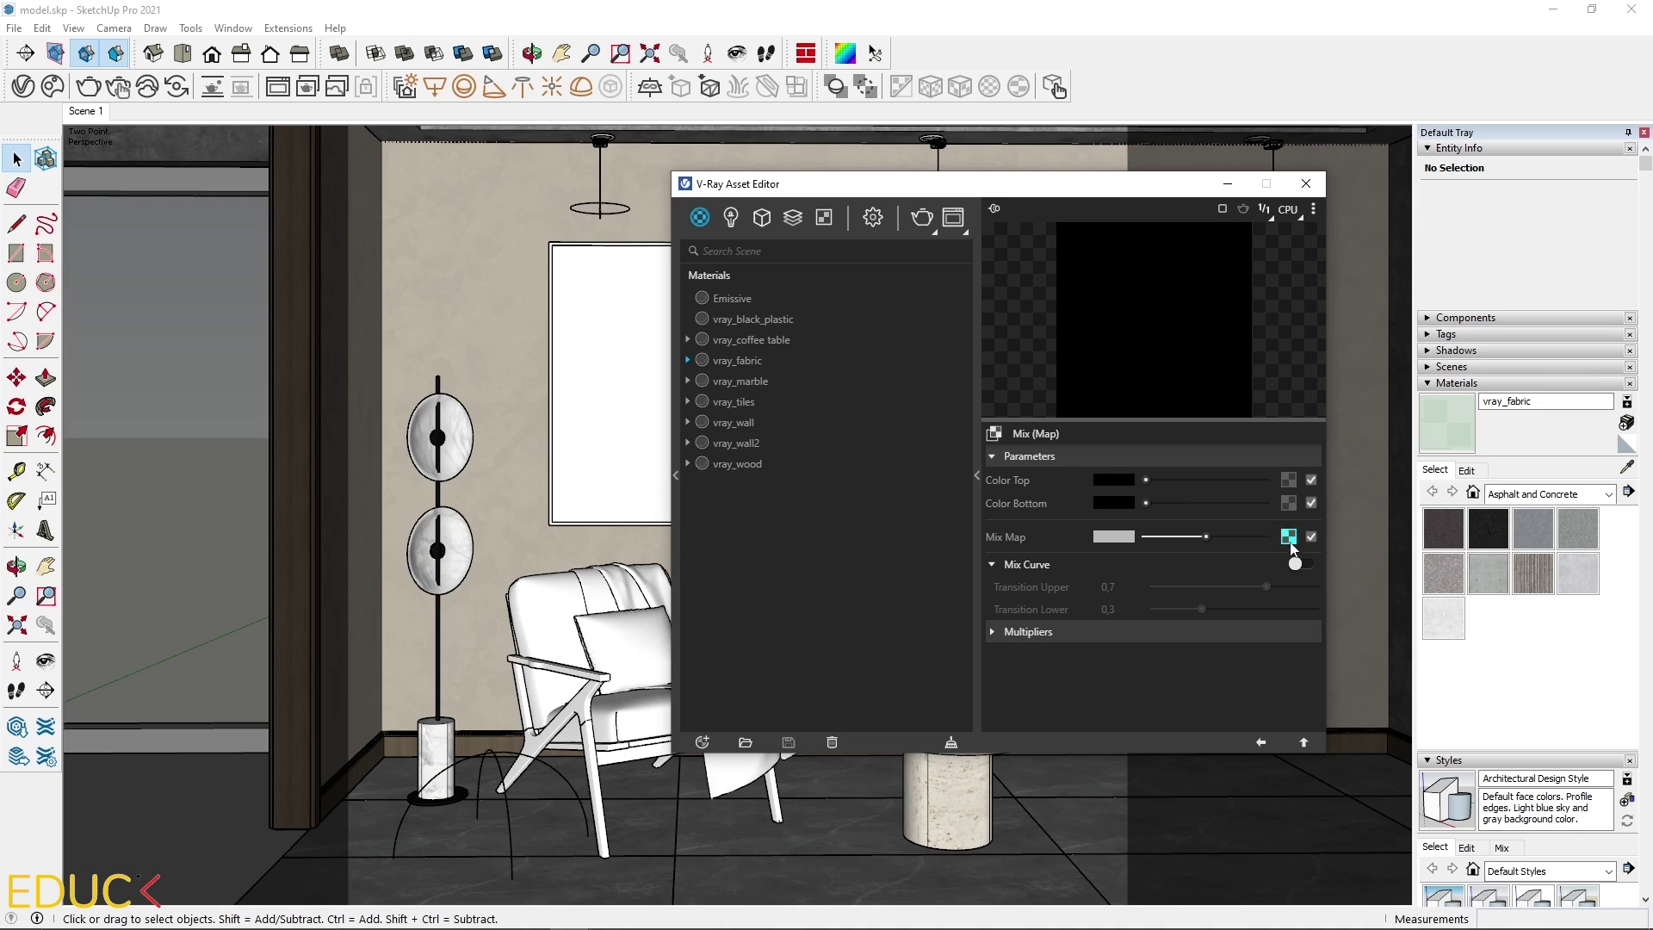
Step: Set the Mix (Map) texture's Color Top to pure red (1, 0, 0)
left_click(1193, 479)
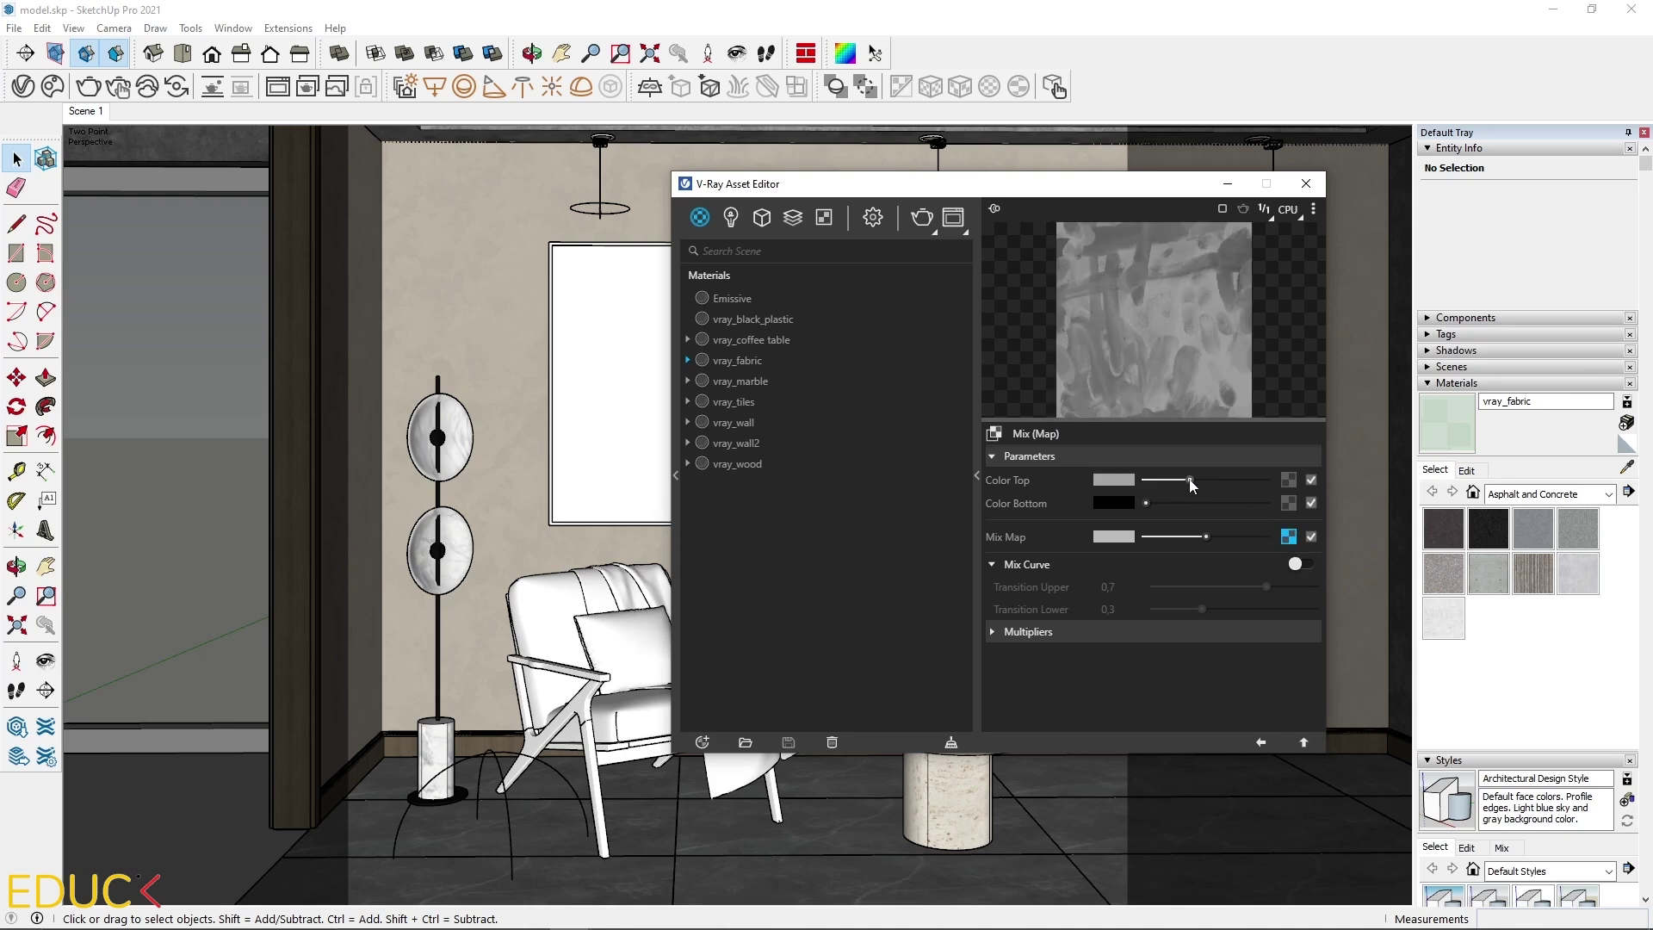
left_click(1113, 479)
left_click_drag(714, 424, 768, 341)
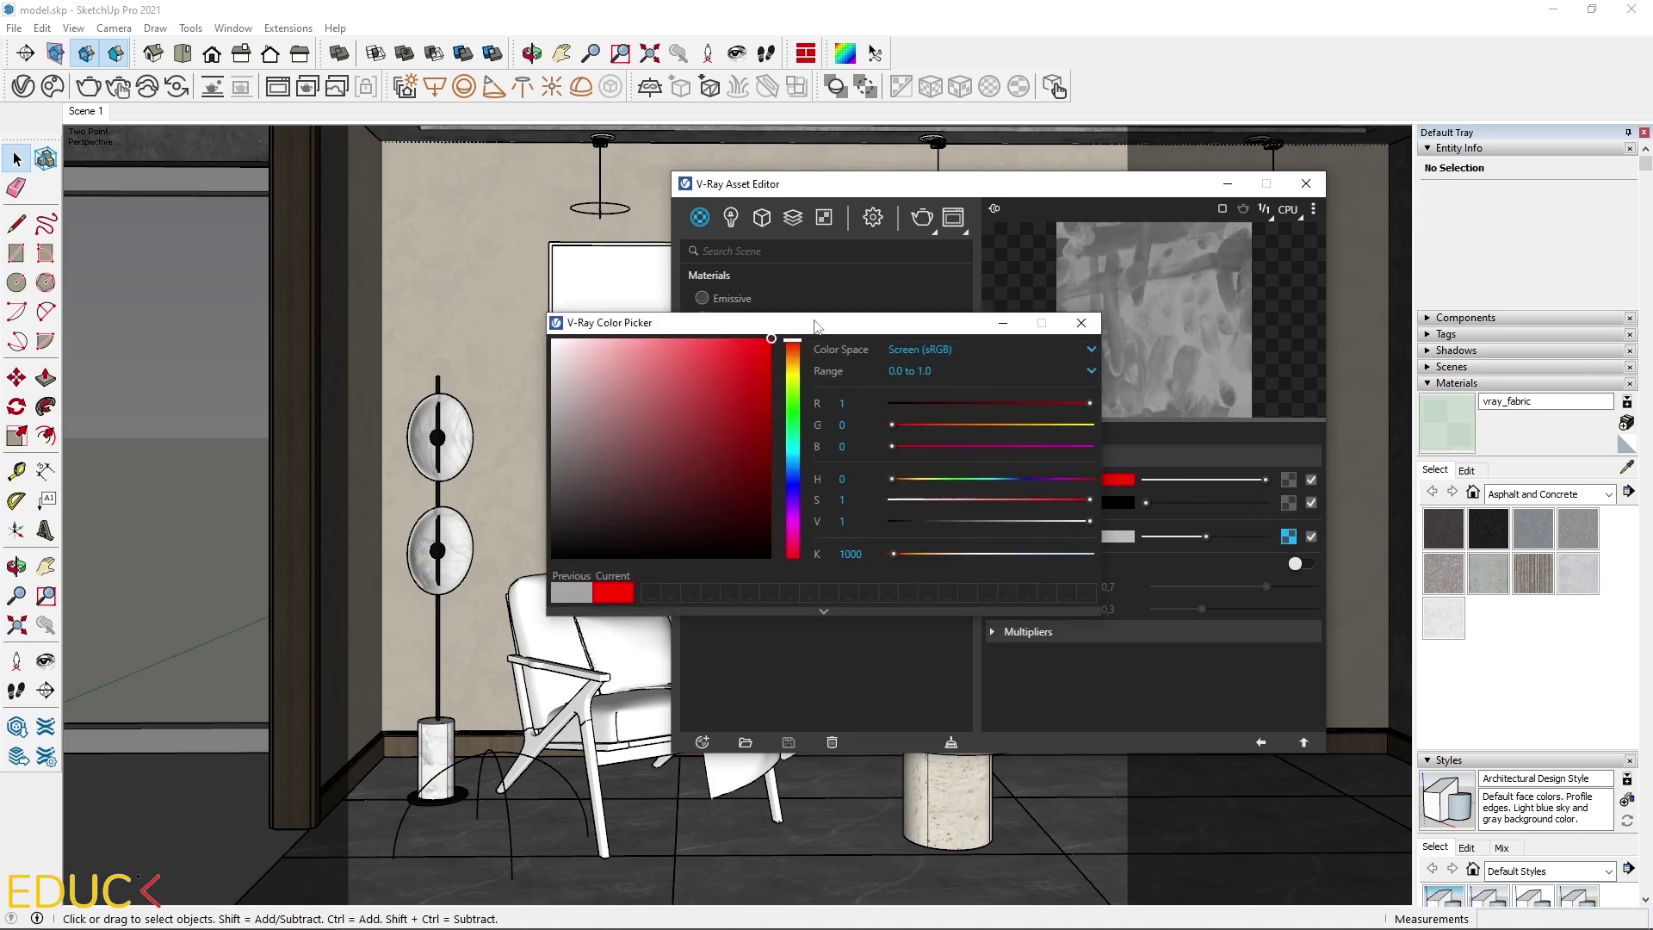
left_click(1081, 322)
Step: Set the Mix (Map) texture's Color Bottom to a dark blue
left_click(1113, 501)
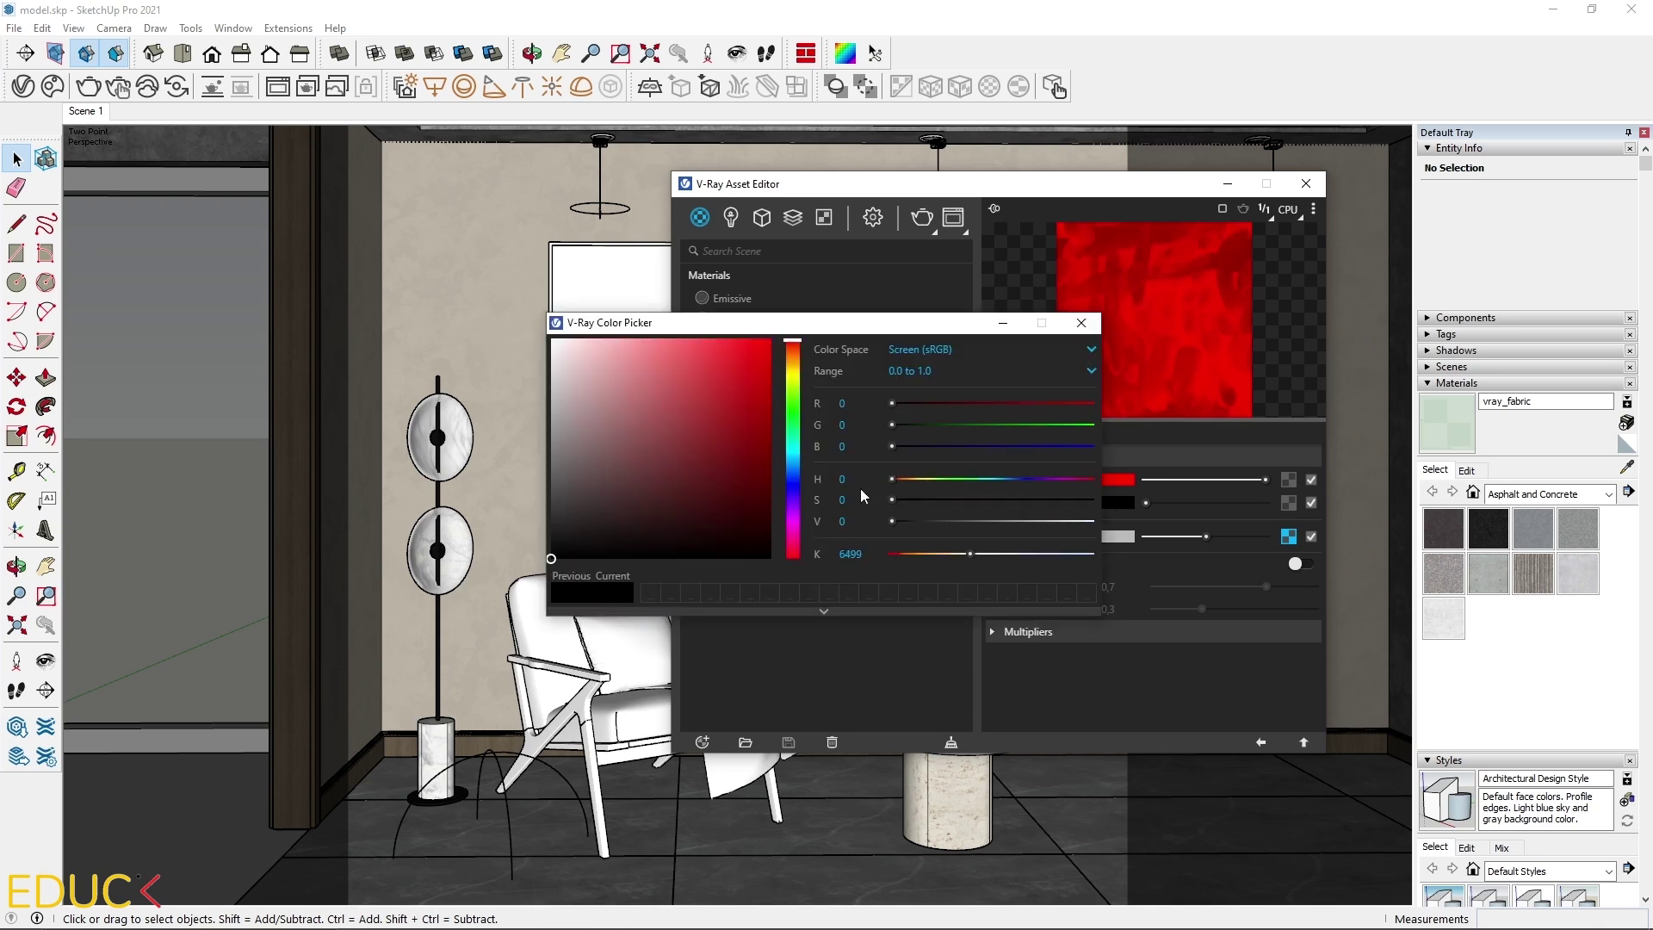
left_click(792, 492)
left_click(723, 452)
left_click(989, 627)
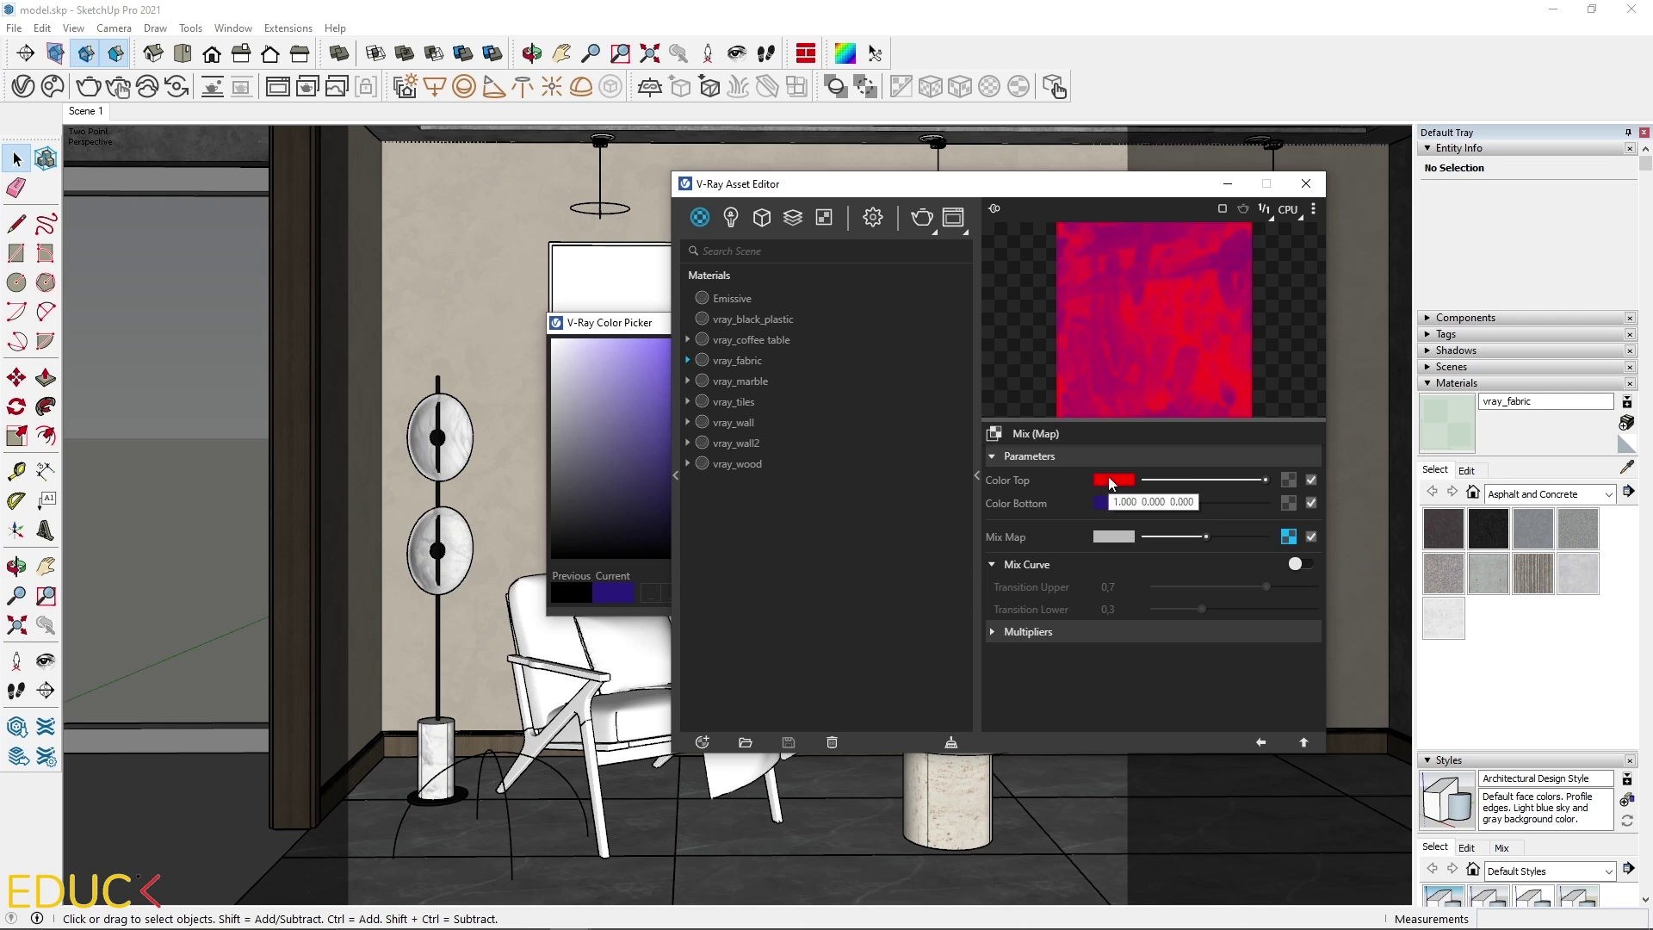
Step: Assign a Falloff texture to the Color Top slot of the Mix (Map)
left_click(1288, 480)
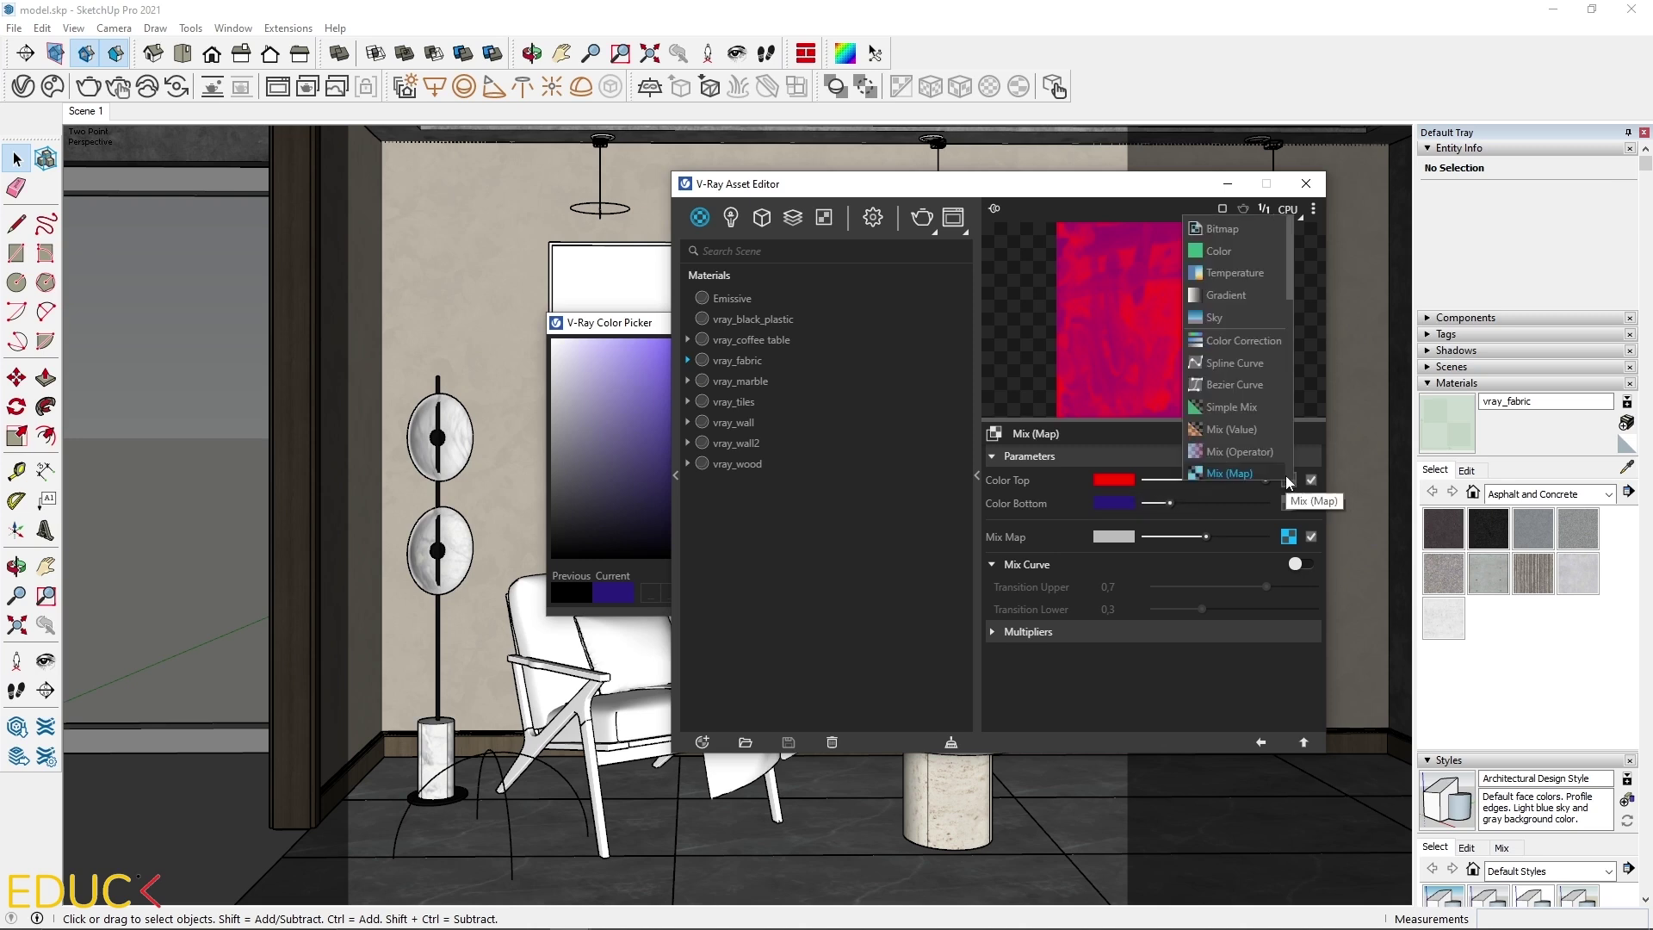
scroll(1253, 433, "down", 4)
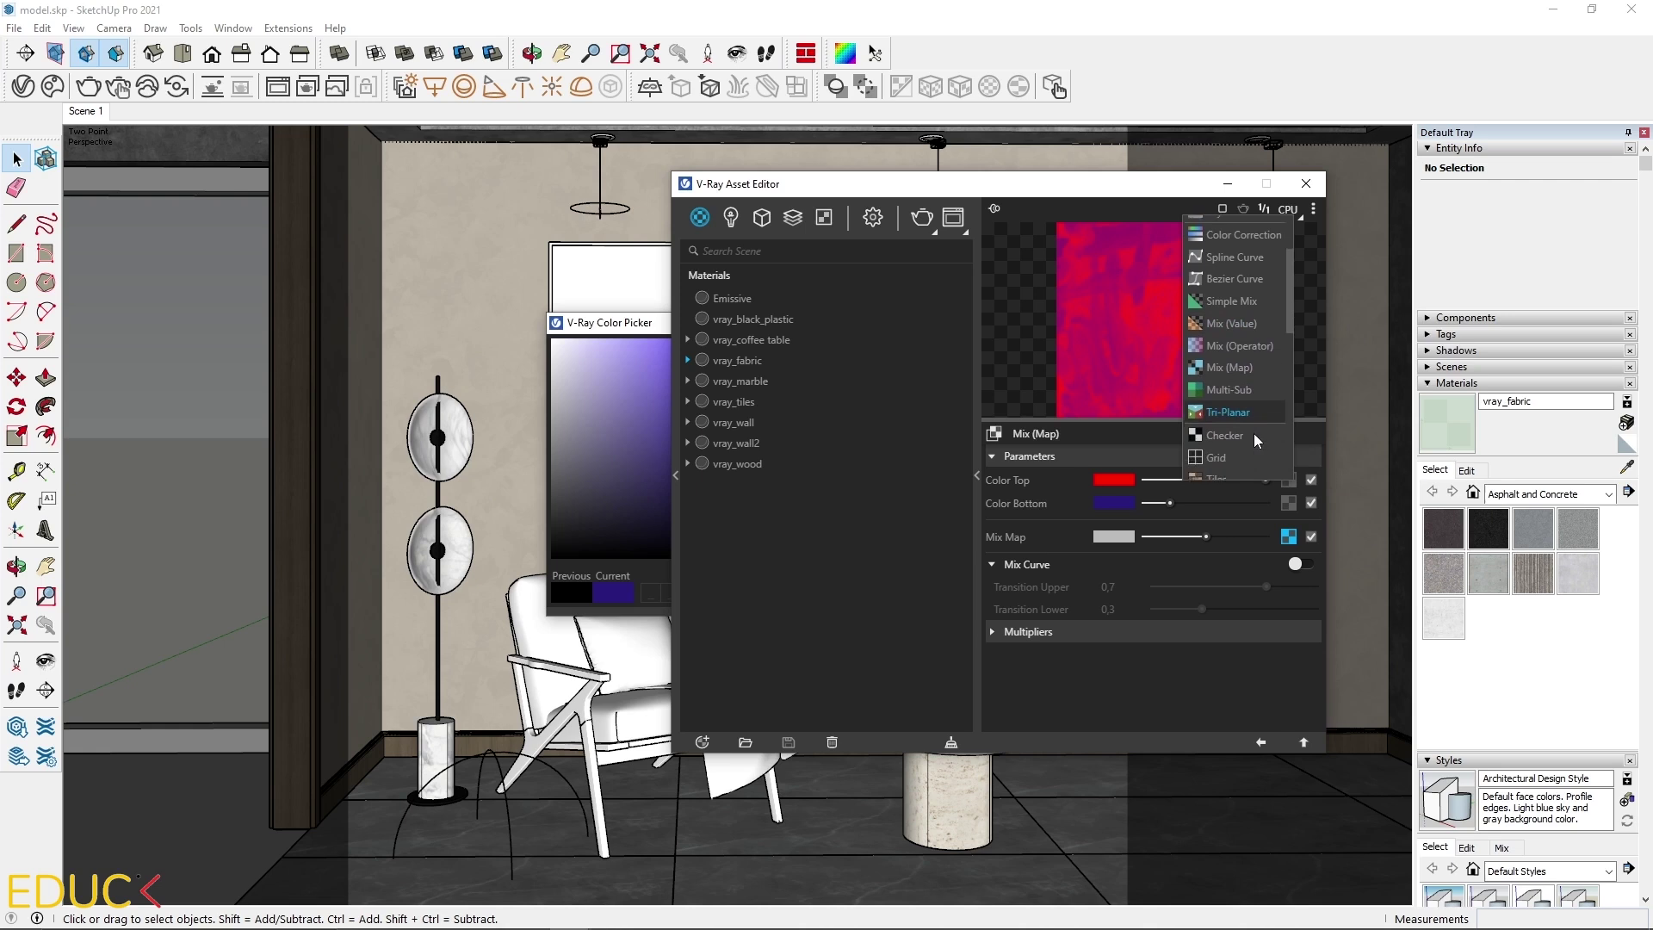
scroll(1253, 433, "down", 4)
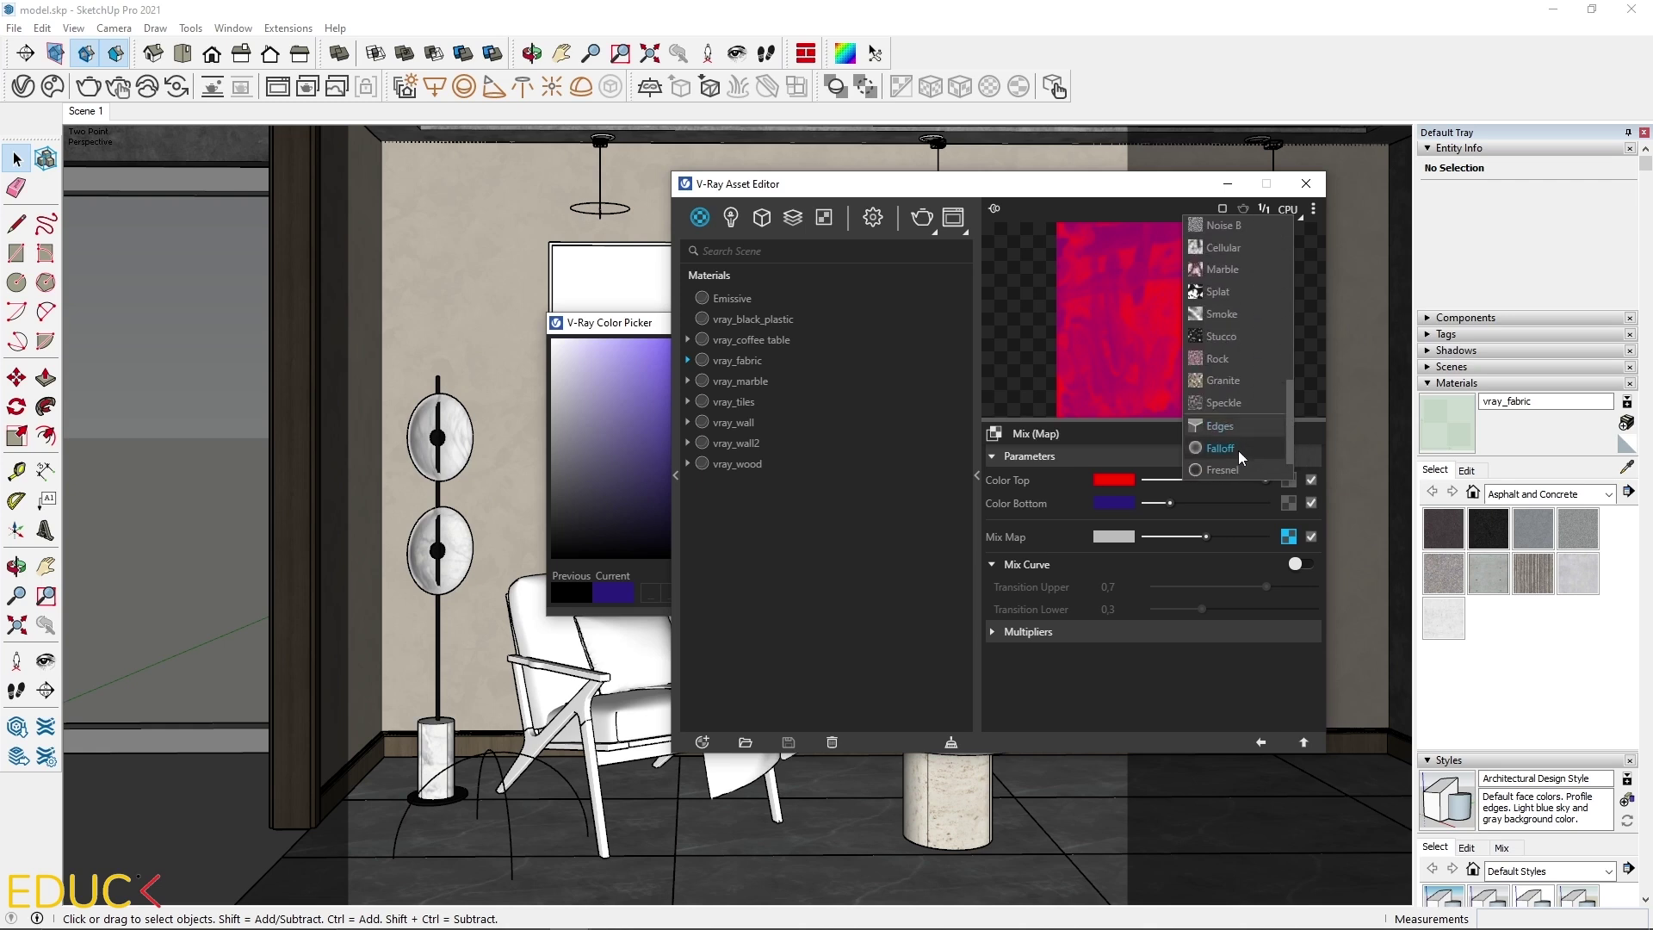
left_click(1238, 451)
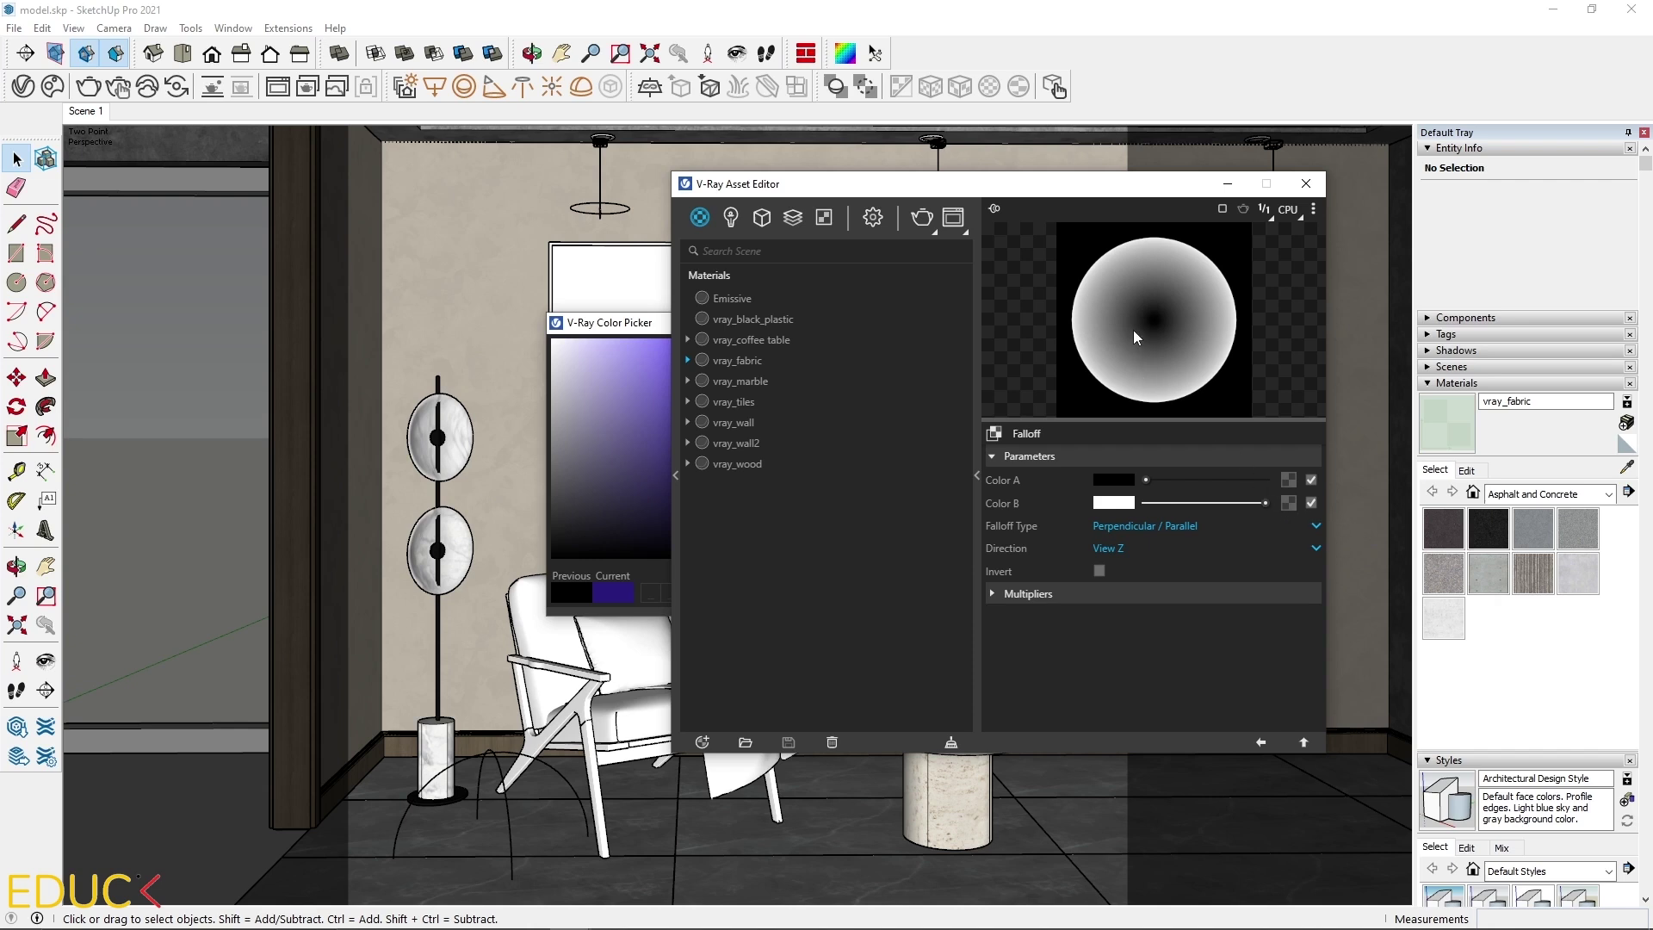
Step: Load armchair_diff1.jpg as a bitmap into the Falloff's Color A slot and return to the Falloff parameters
left_click(1289, 479)
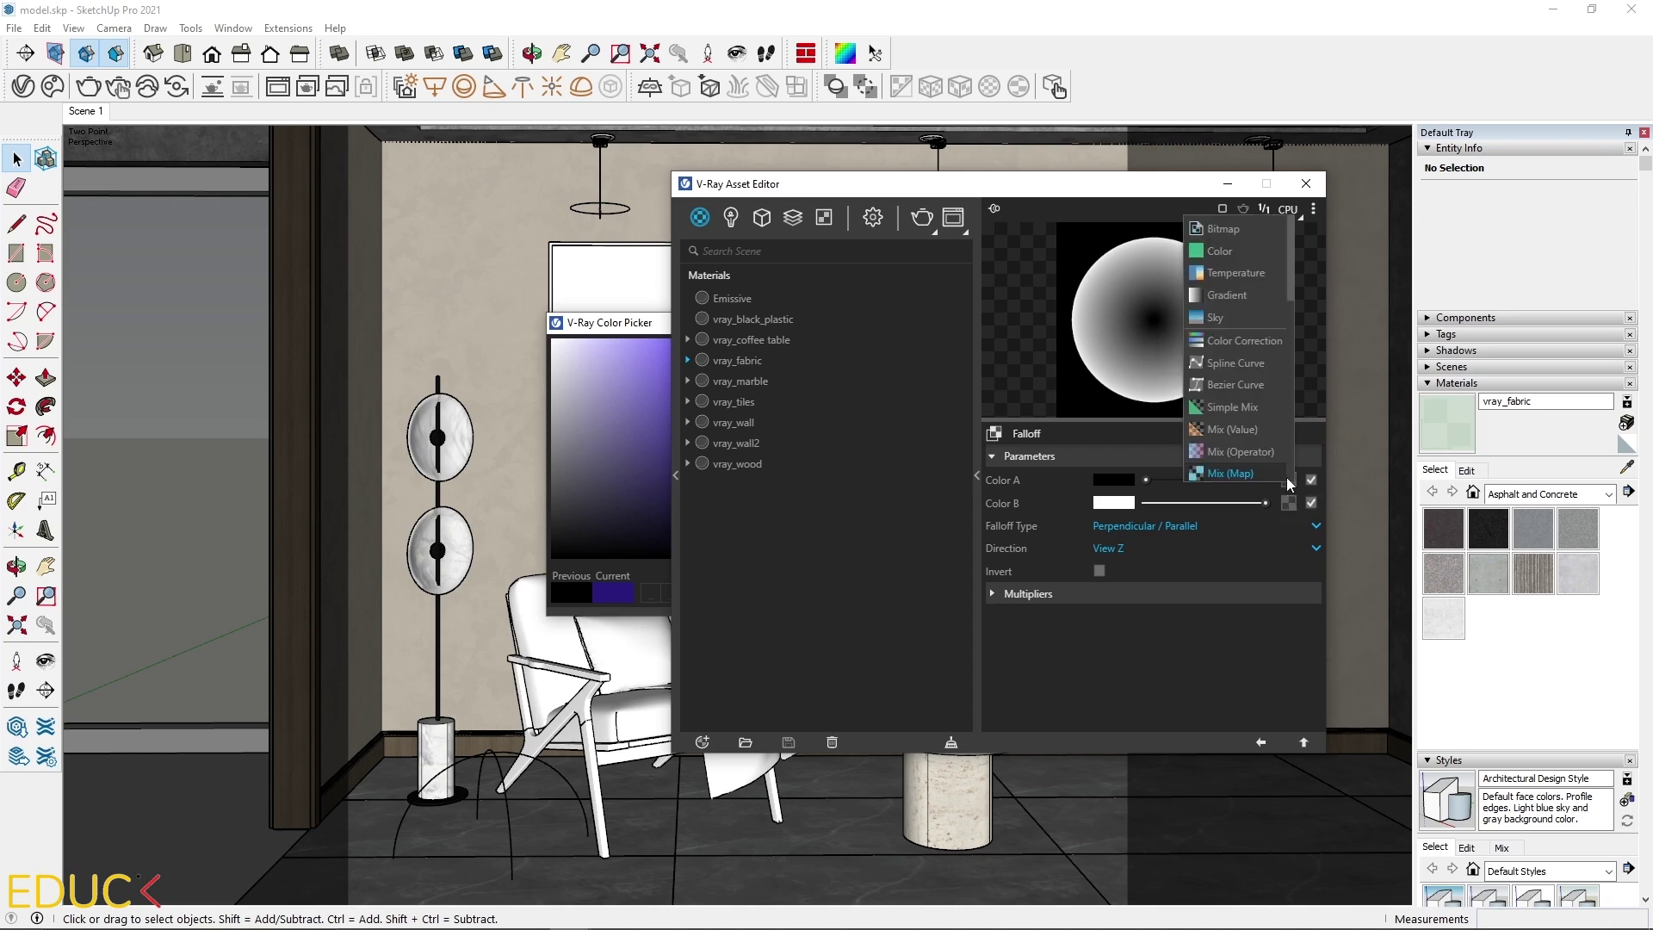
left_click(1224, 229)
left_click(991, 345)
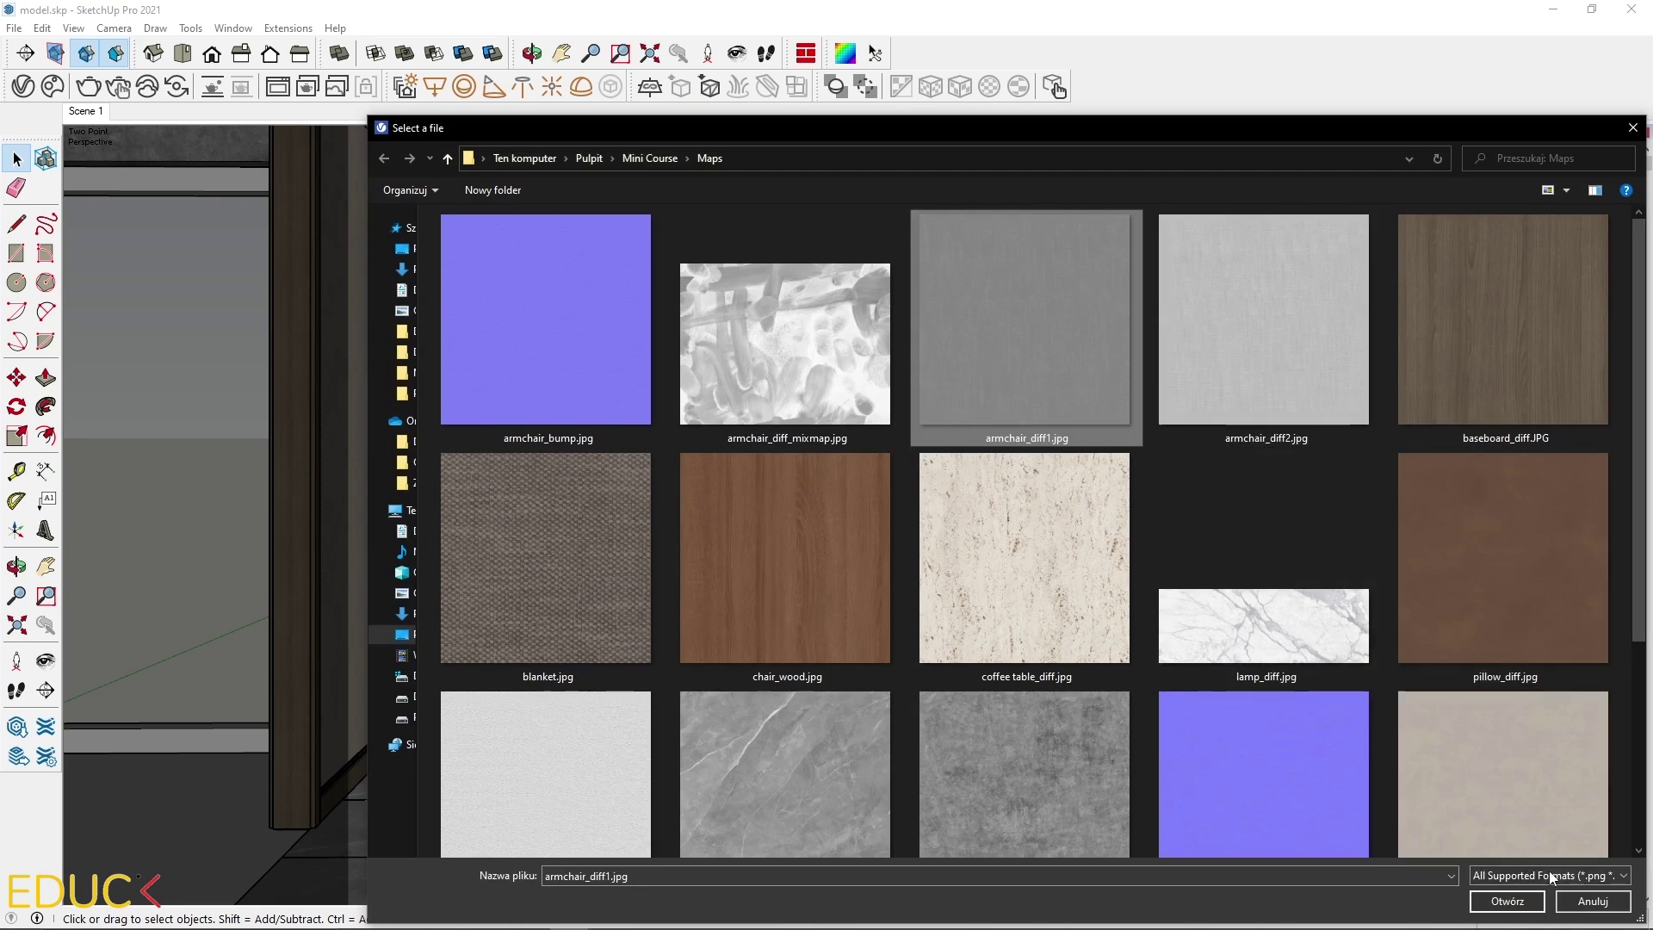
left_click(1507, 901)
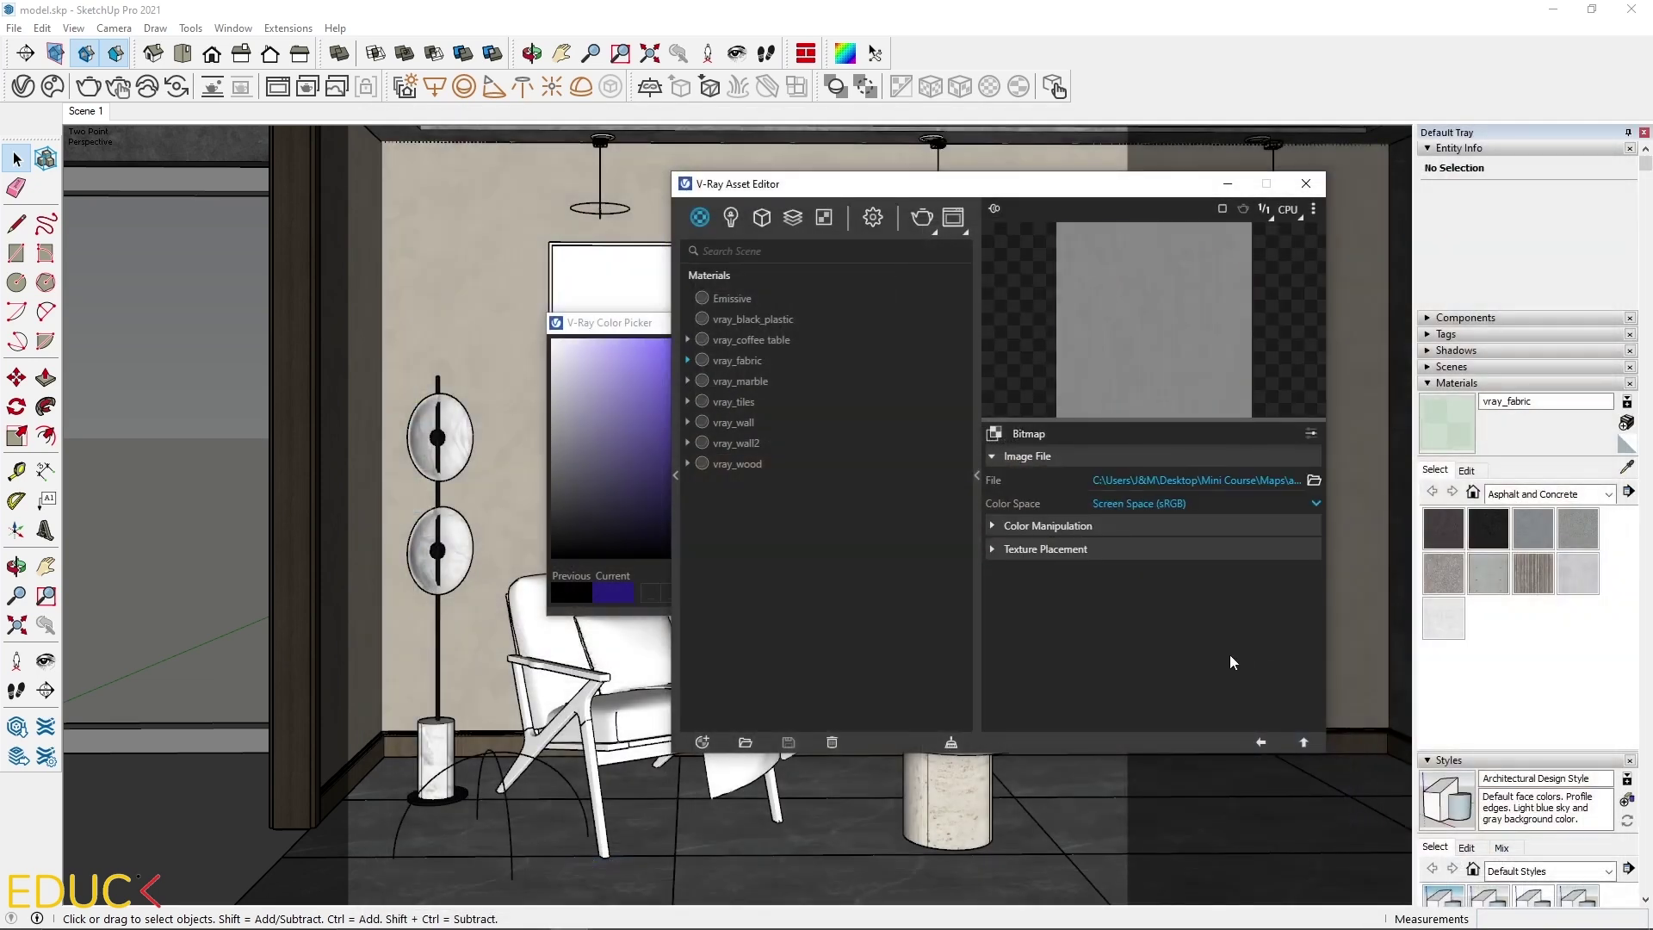
left_click(1260, 743)
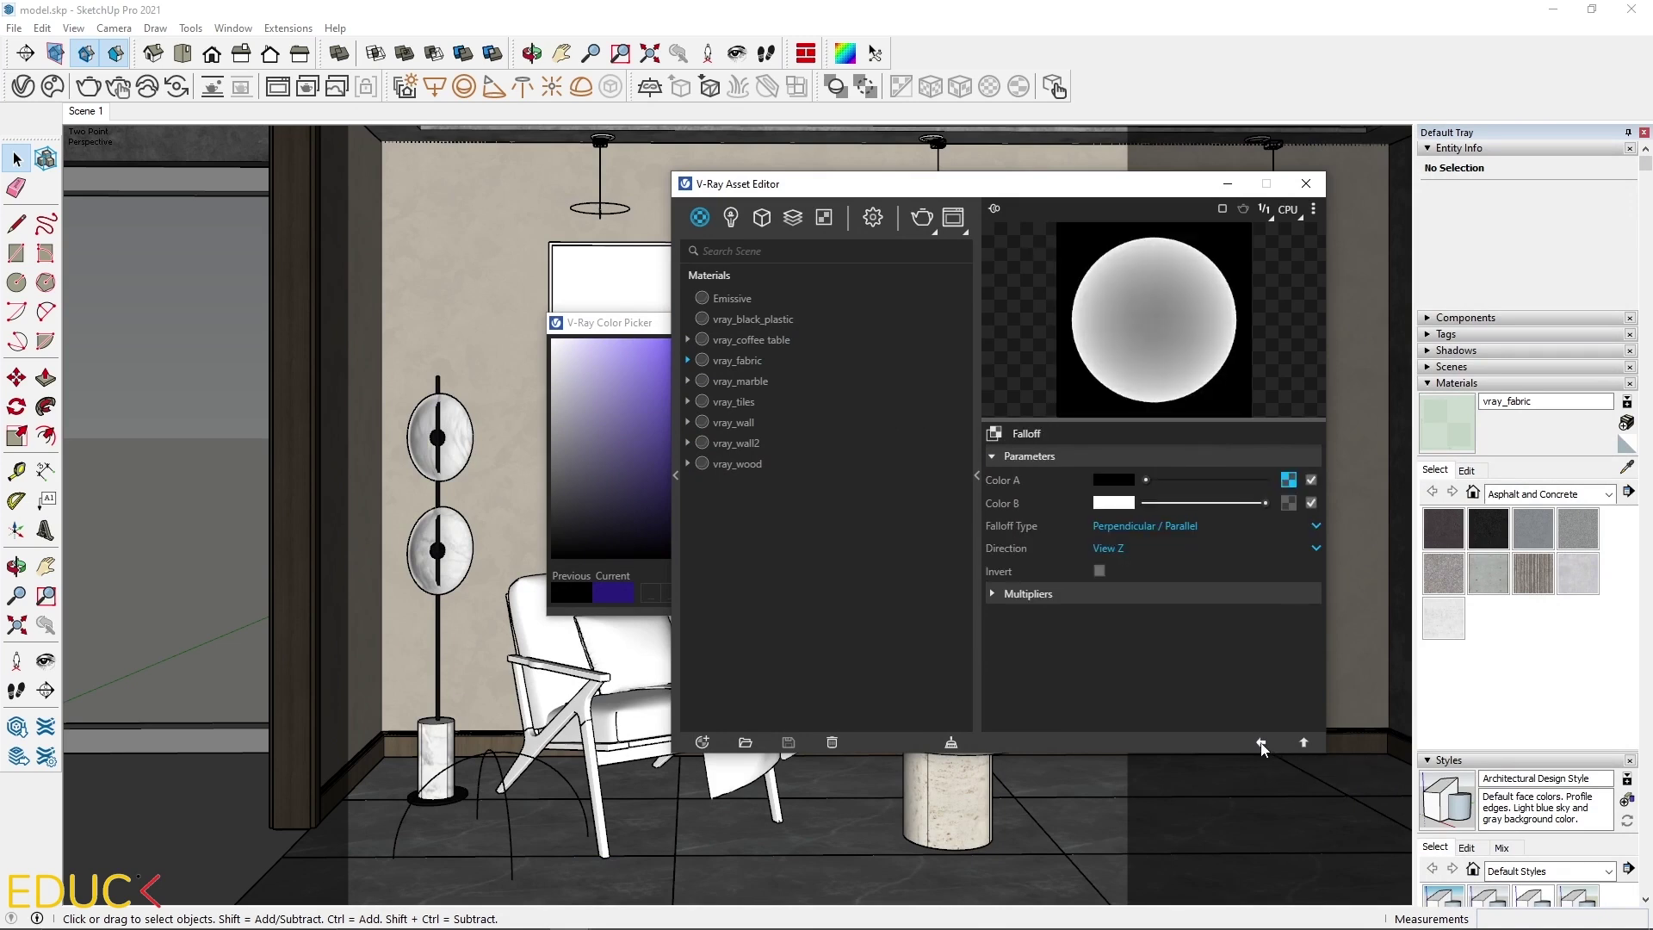
Step: Load armchair_diff2.jpg as a bitmap into the Falloff's Color B slot and return to the Mix (Map) parameters
left_click(1288, 504)
left_click(1253, 234)
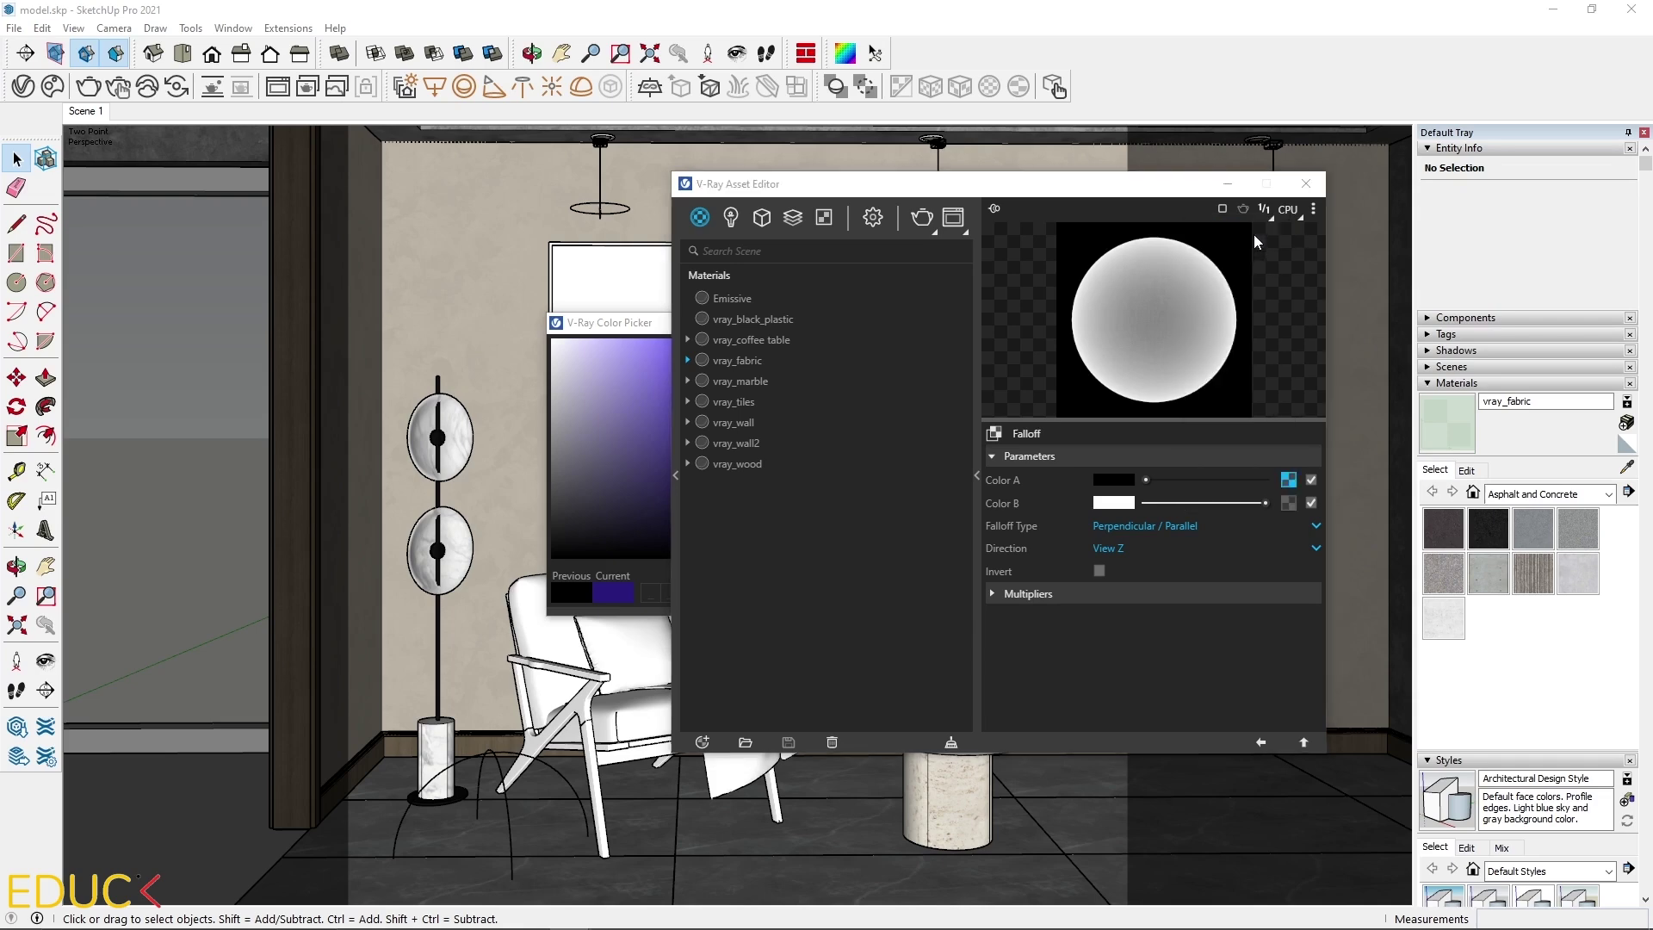
left_click(1206, 276)
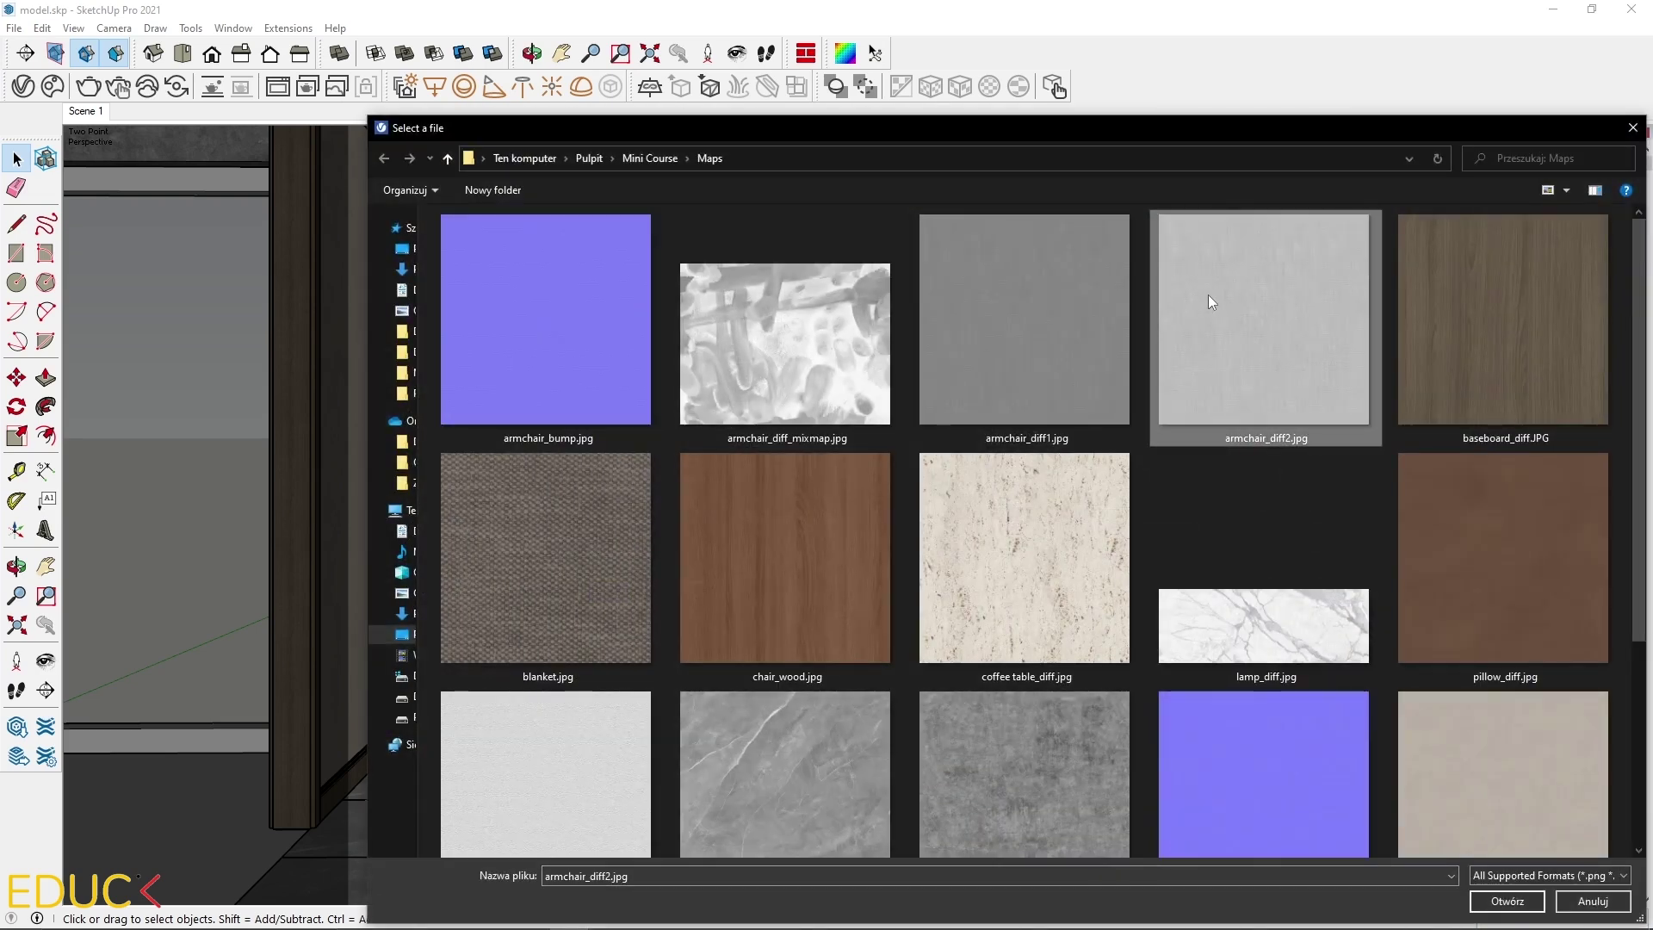
left_click(1506, 900)
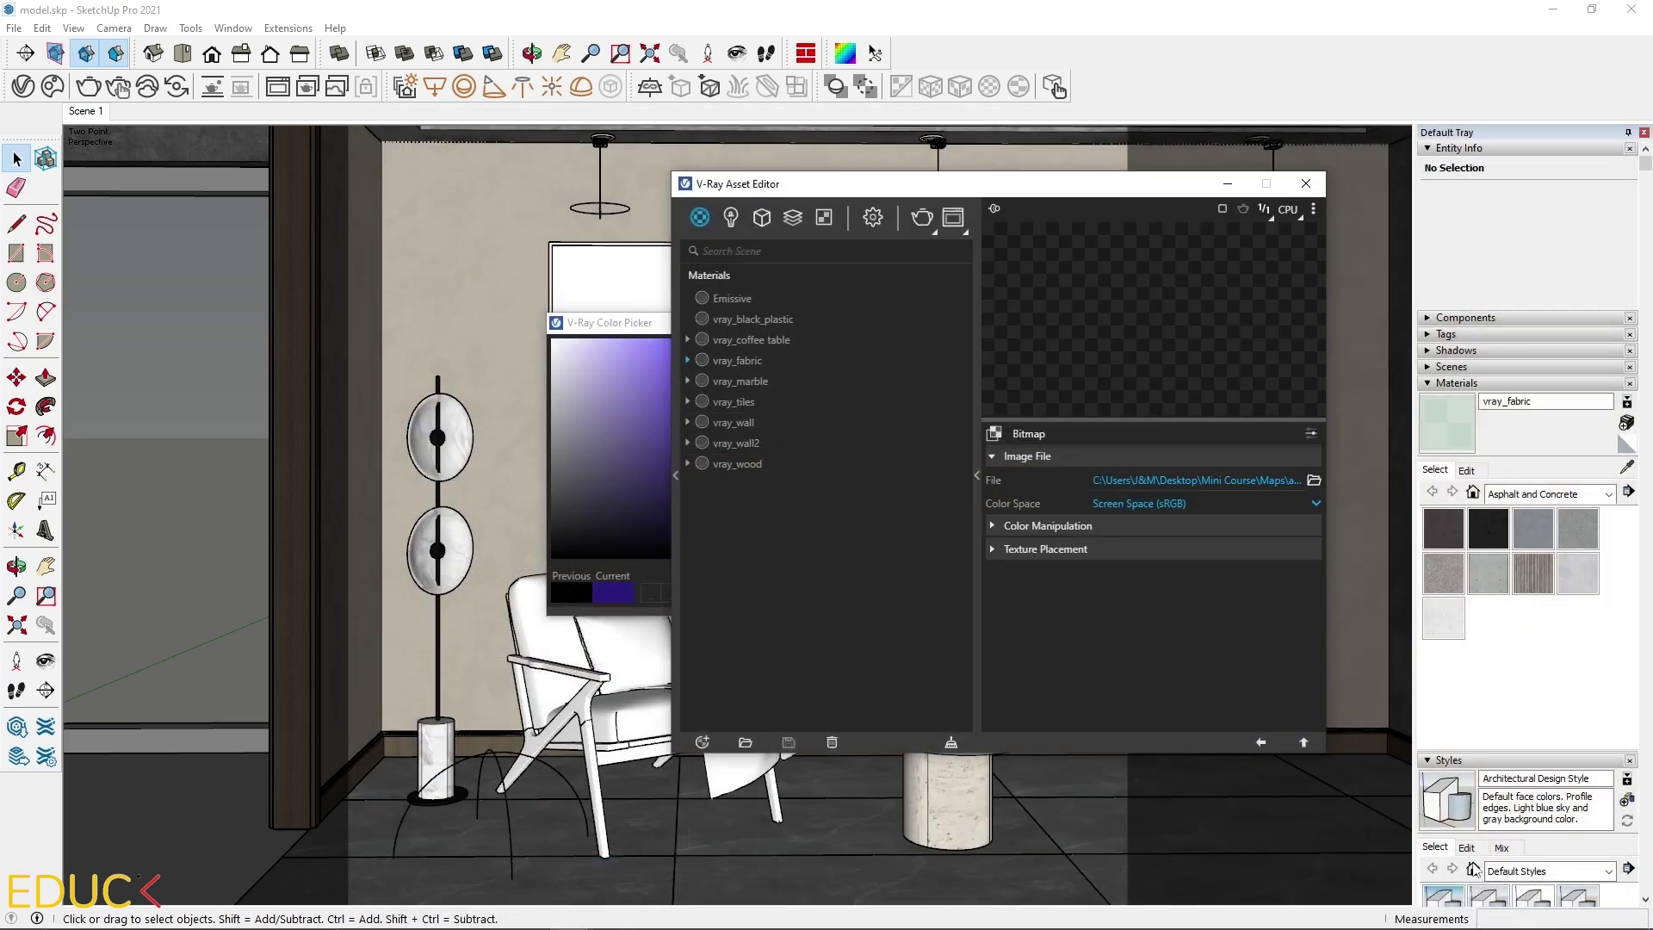
left_click(1263, 740)
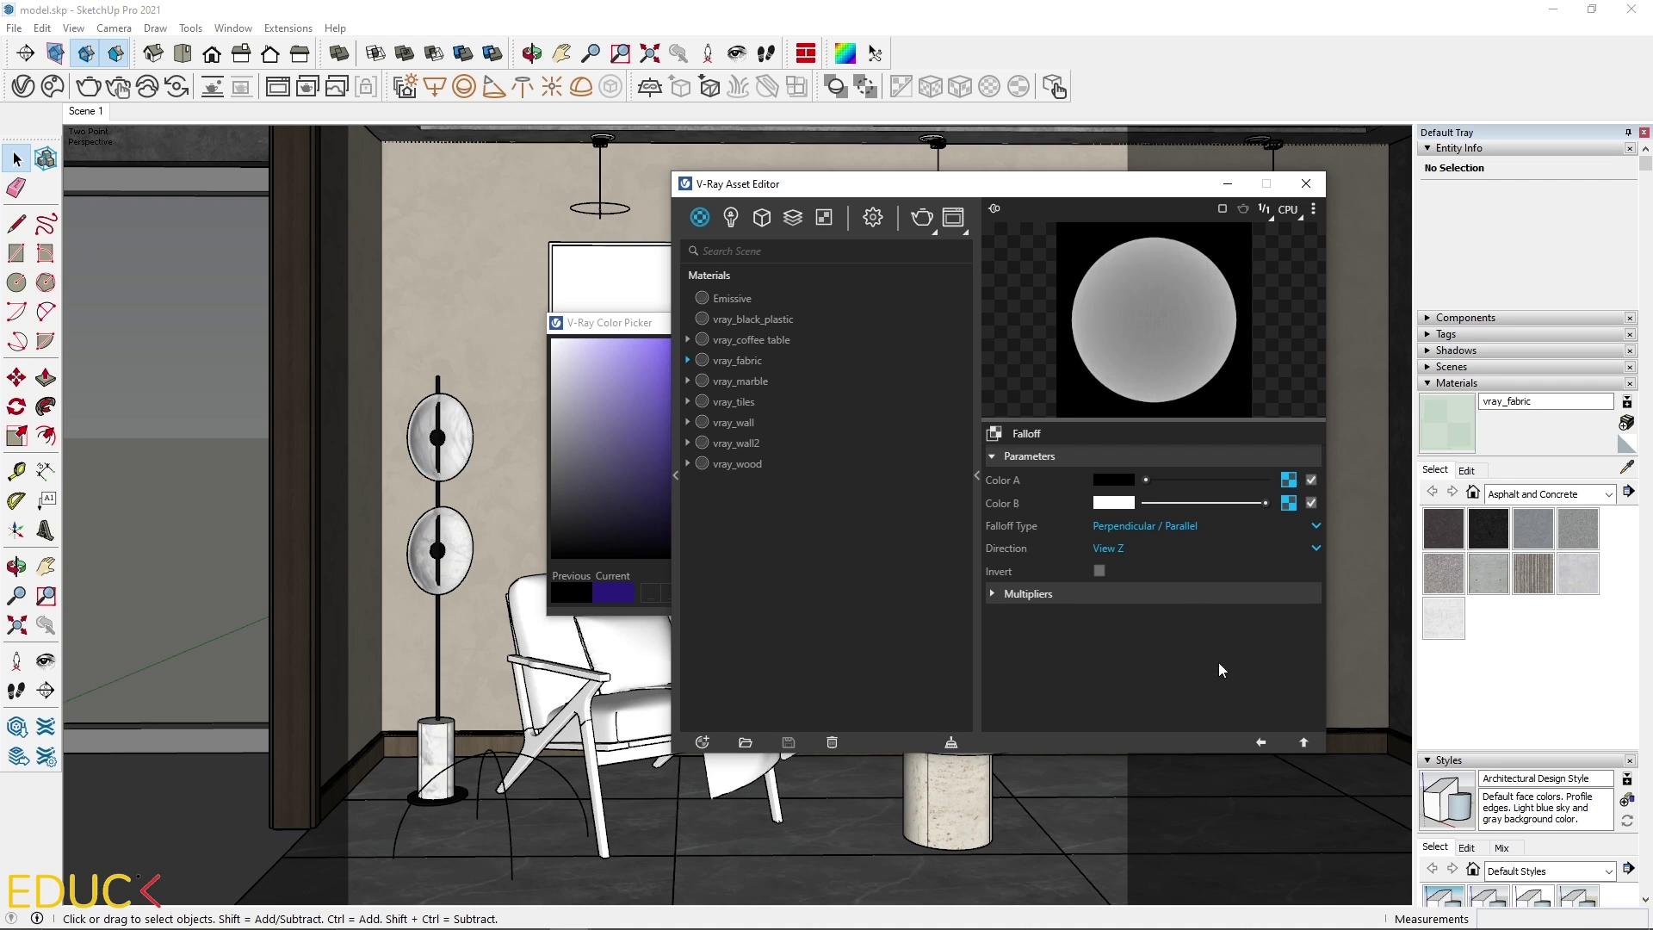
left_click(1264, 742)
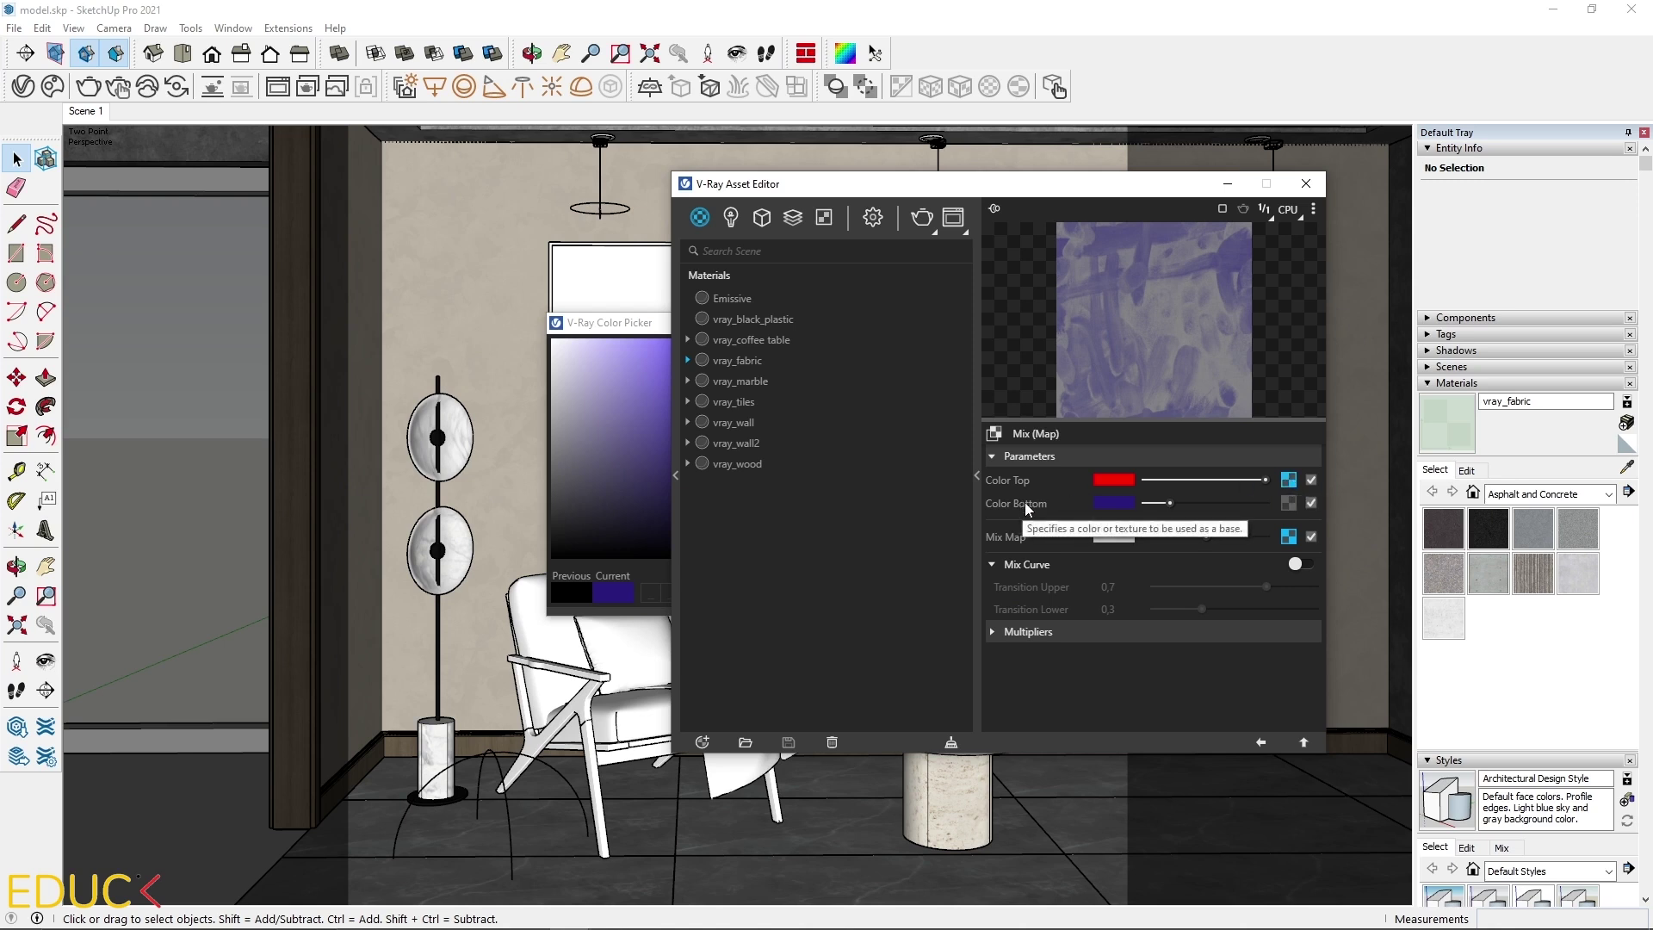
Step: Copy the Falloff texture from the Color Top slot and paste it as a copy into the Color Bottom slot
right_click(1288, 483)
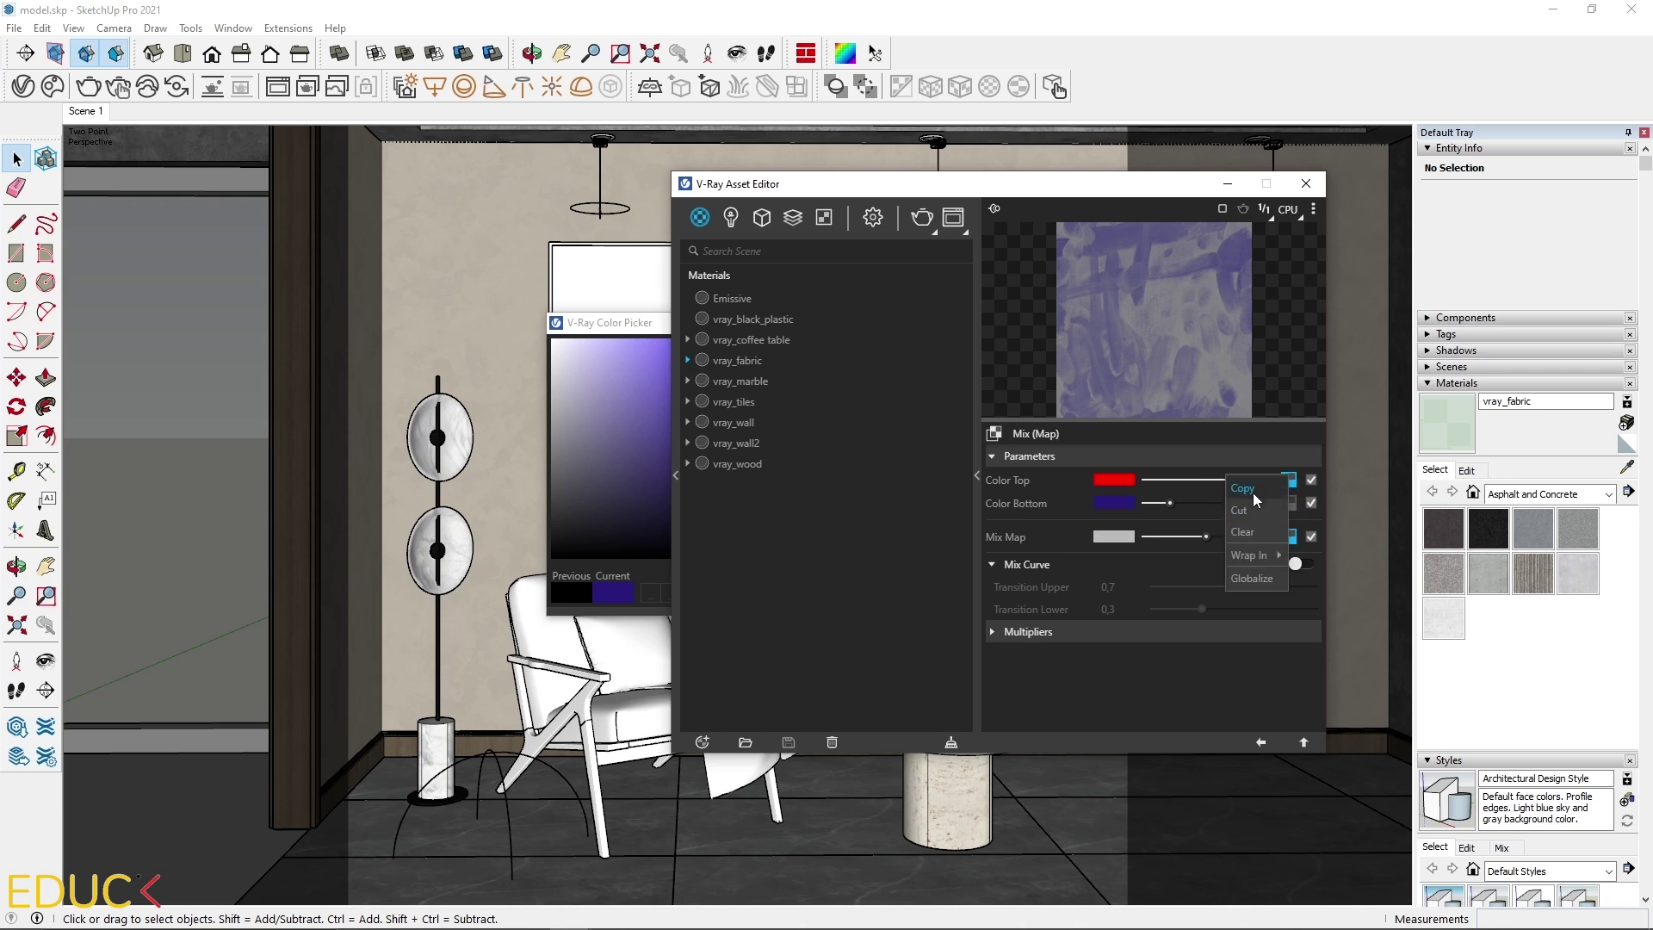
left_click(1256, 500)
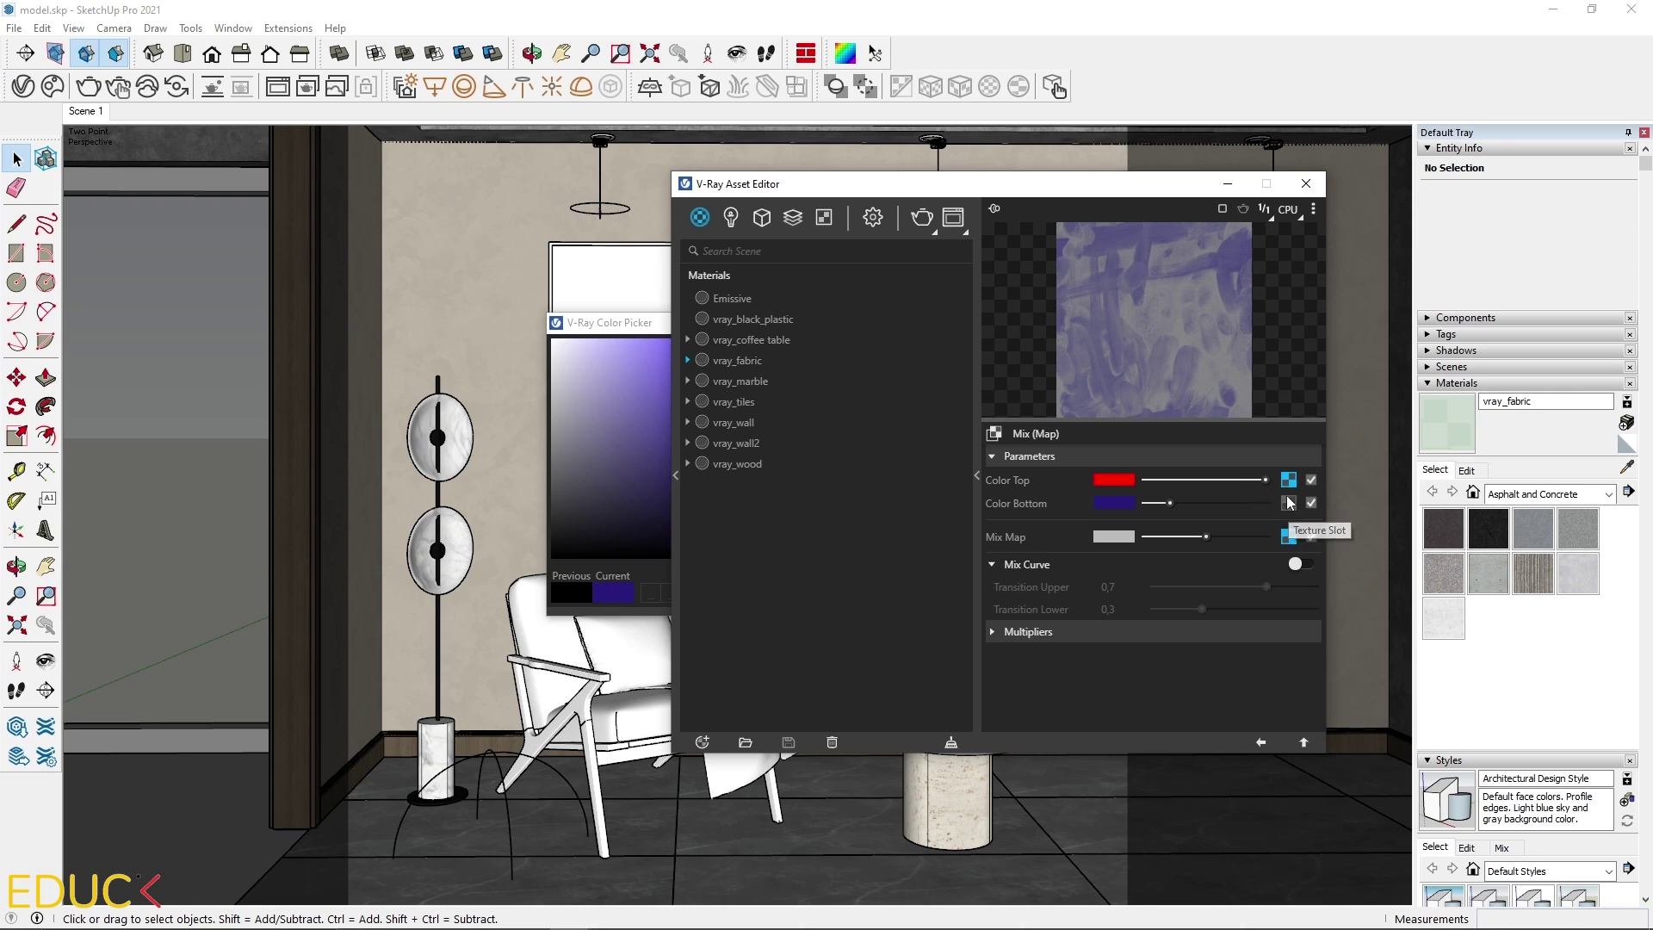
right_click(1289, 503)
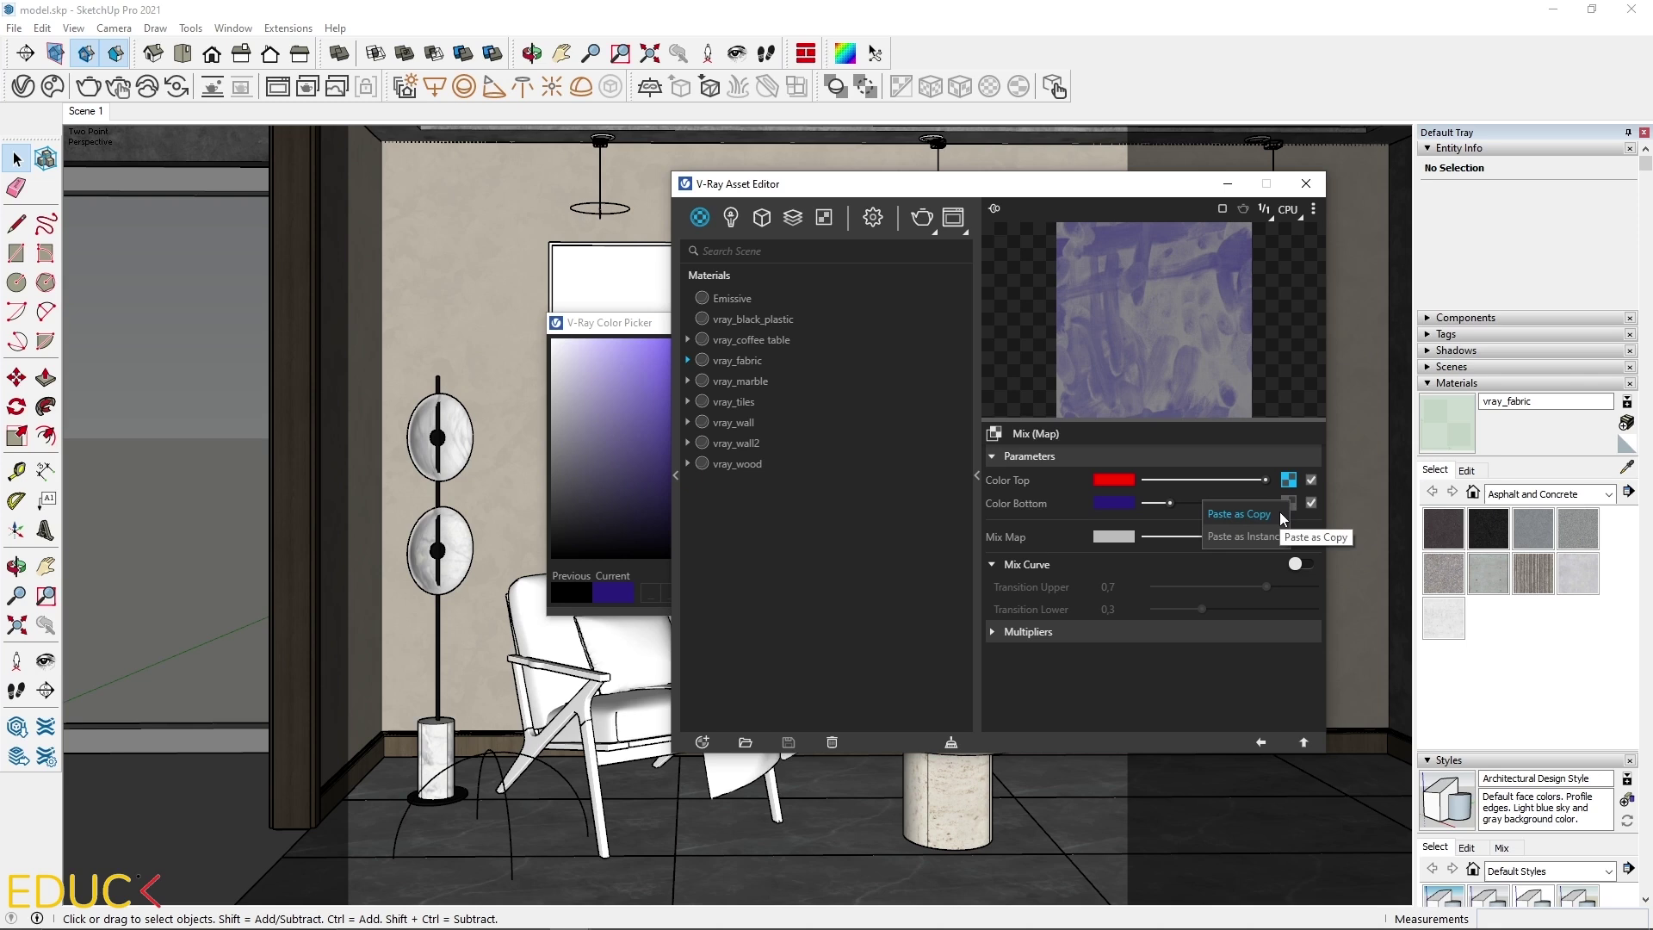
left_click(1281, 515)
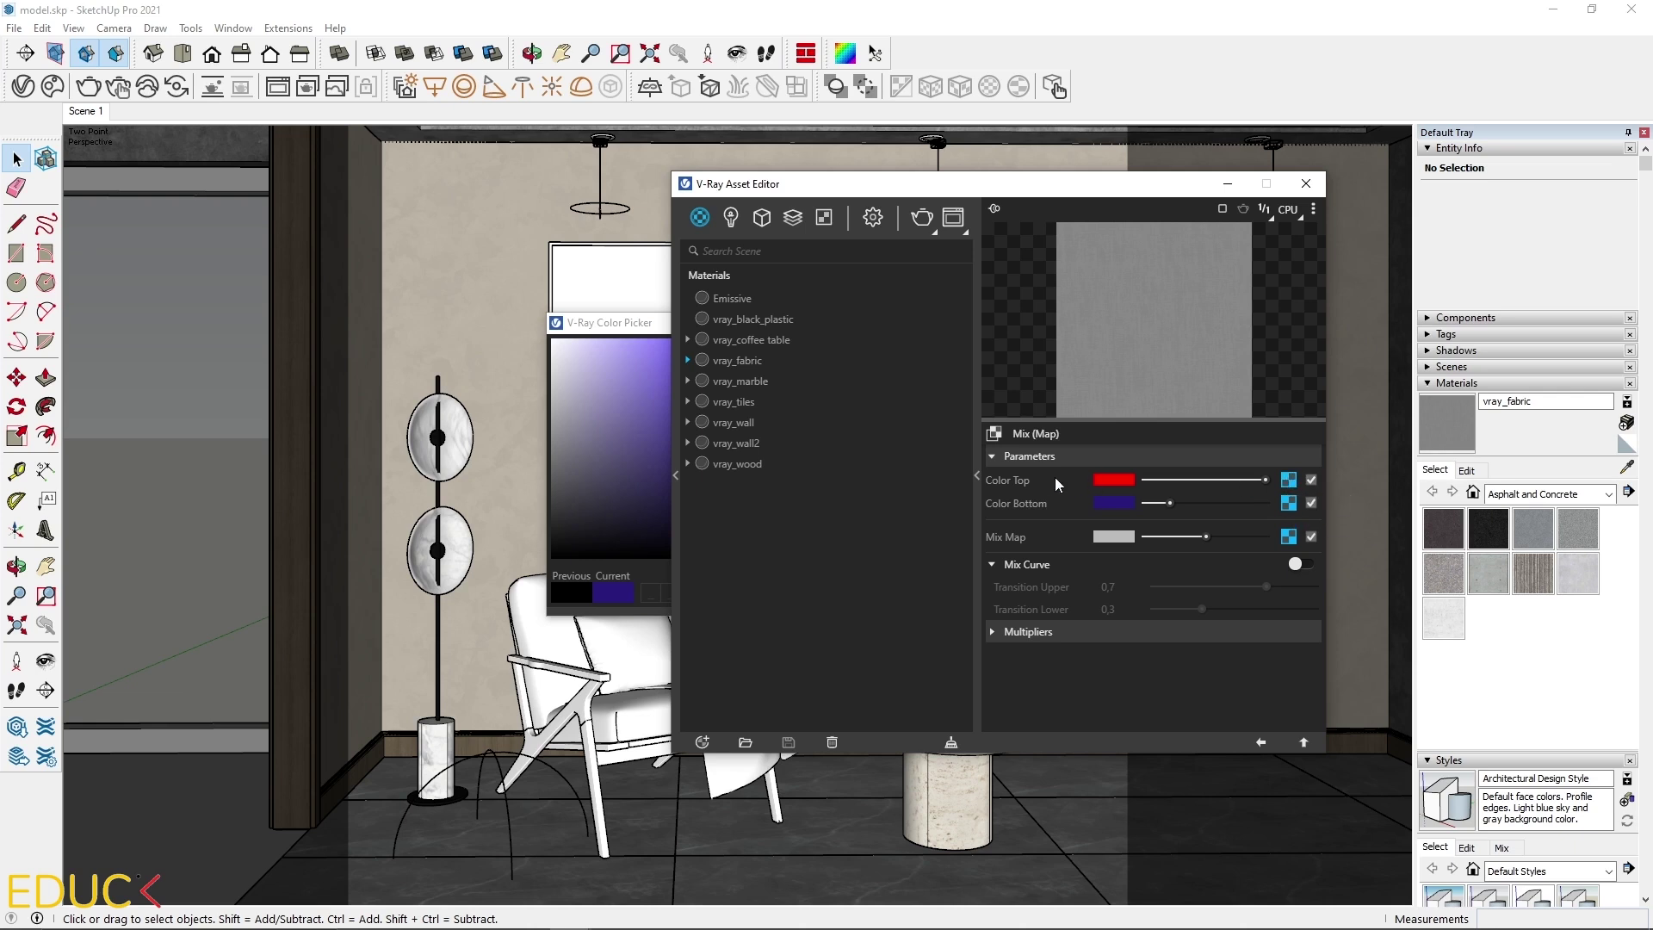
Step: Wrap the Falloff texture in the Mix (Map)'s Color Top slot in a Color Correction
right_click(1288, 481)
mouse_move(1268, 559)
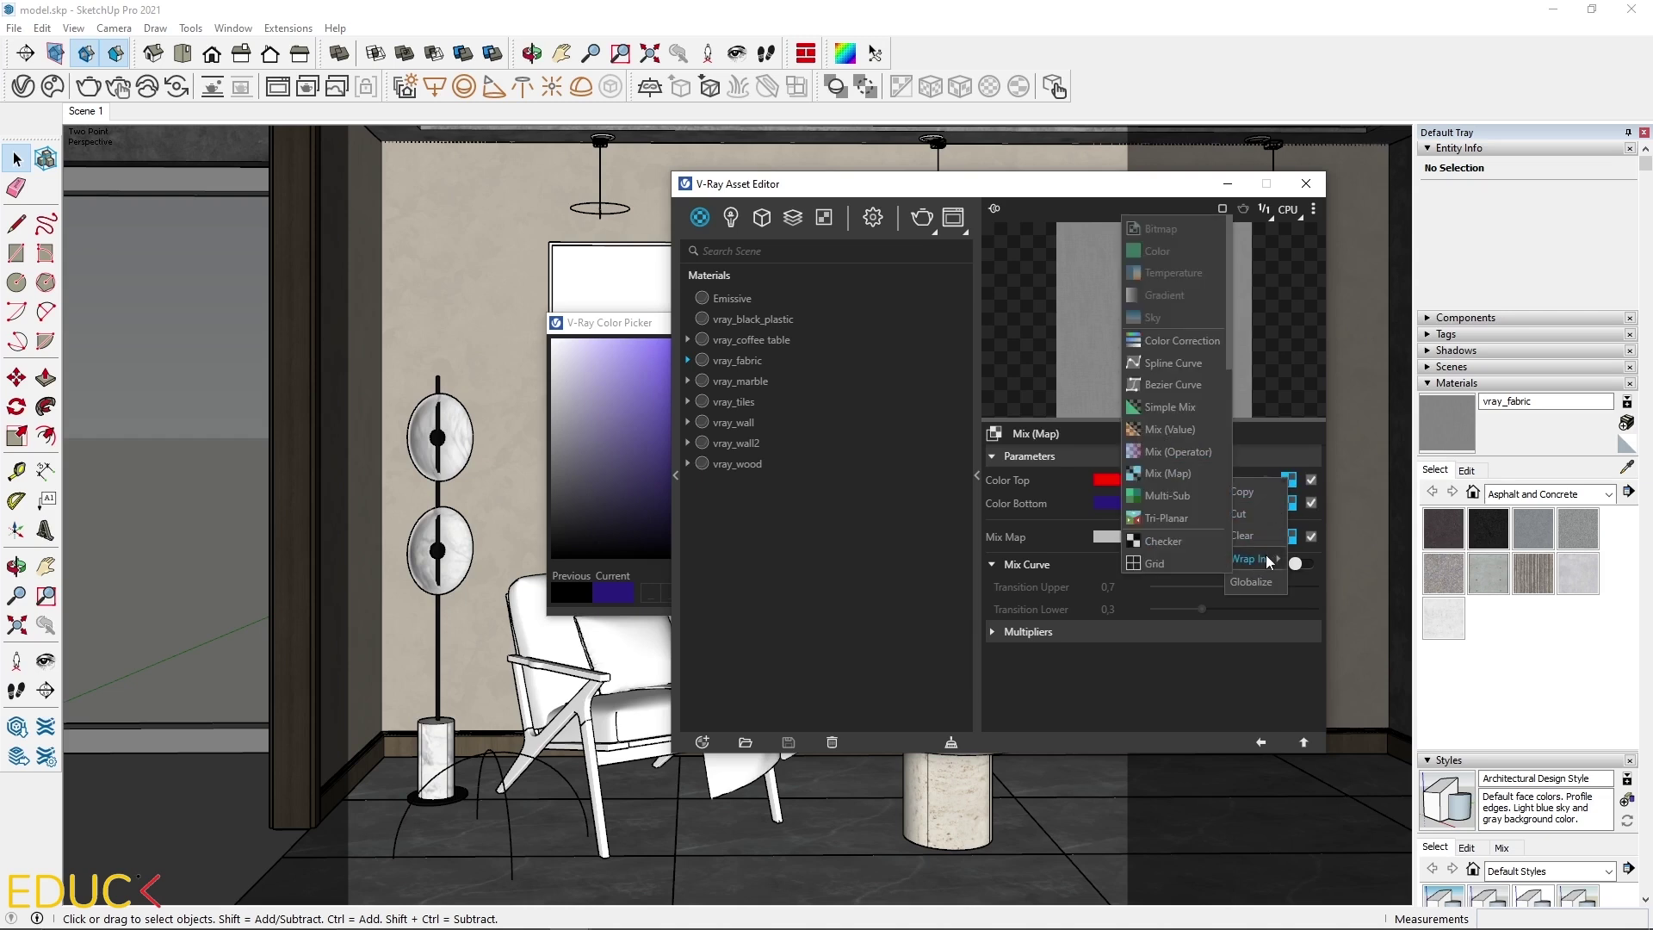
left_click(1158, 343)
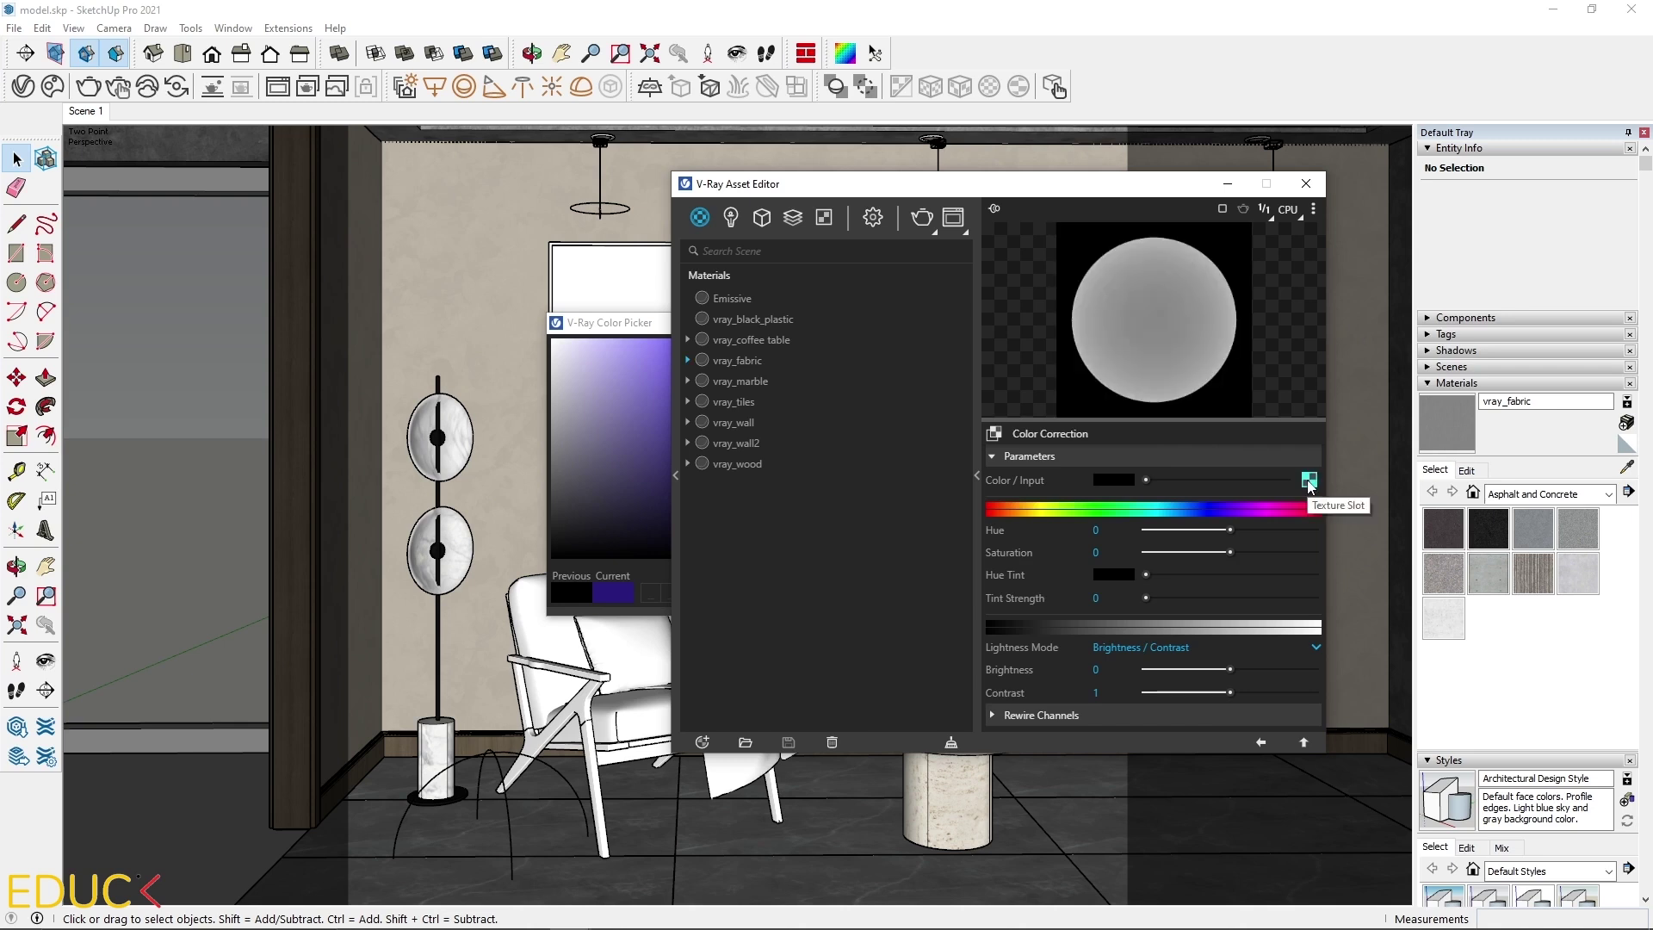
Step: Set the Color Correction to Gain / Gamma / Lift lightness mode with Gain 1,1 and Gamma 1,1, and return to the Mix (Map)
left_click(1145, 645)
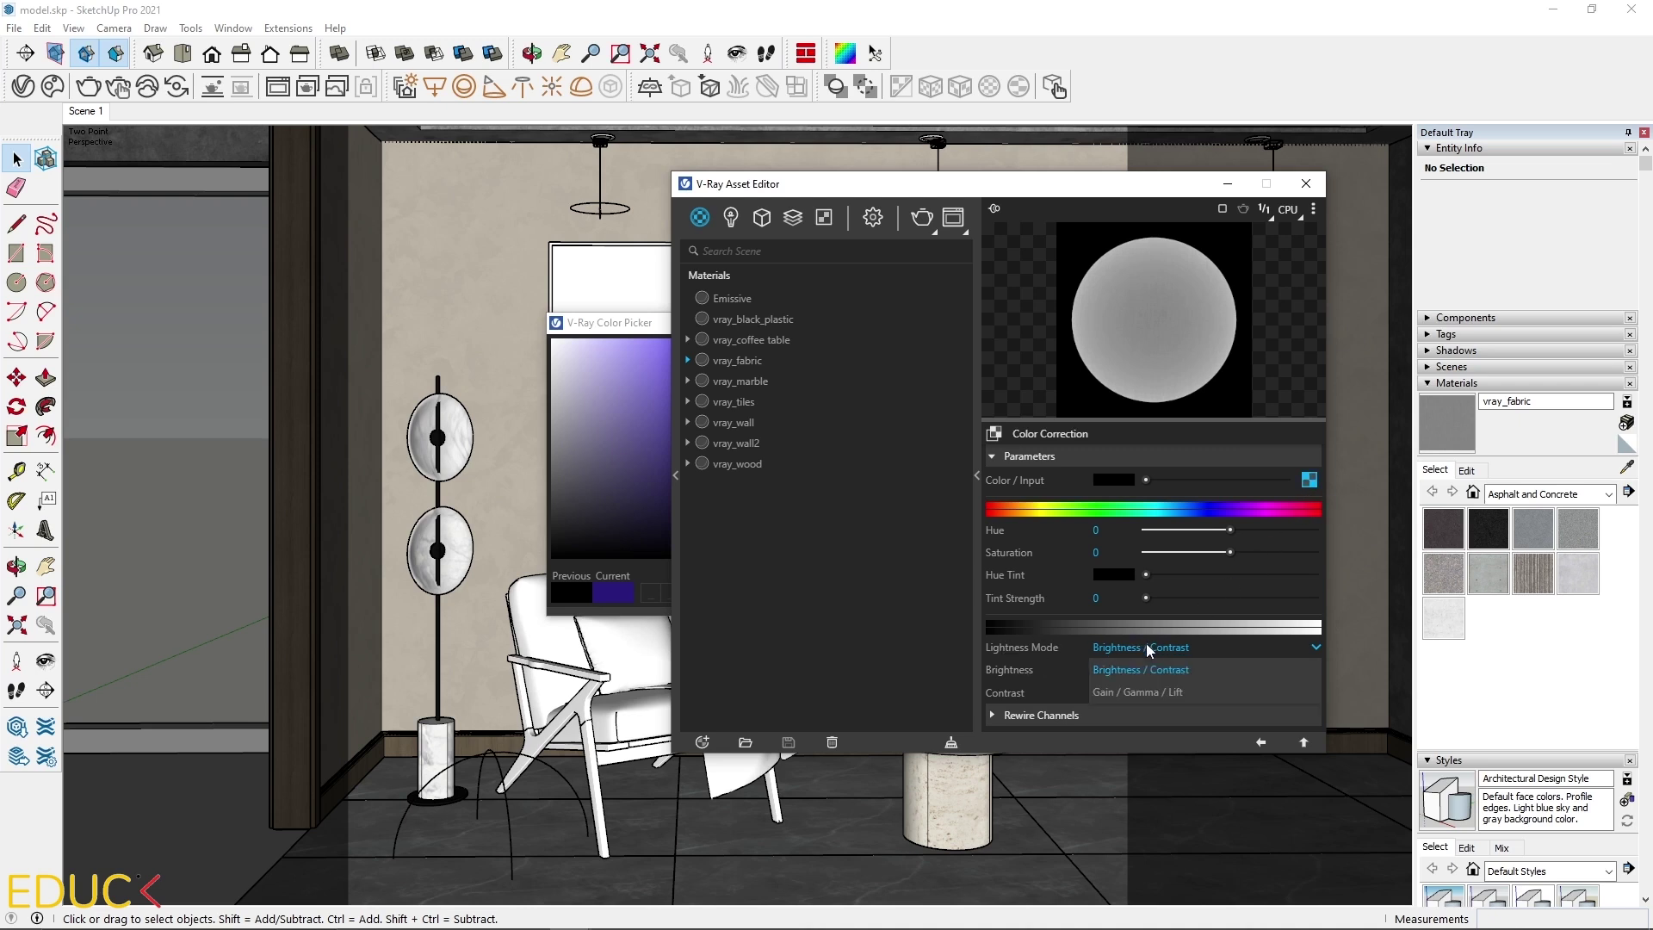
left_click(1151, 691)
left_click(1223, 669)
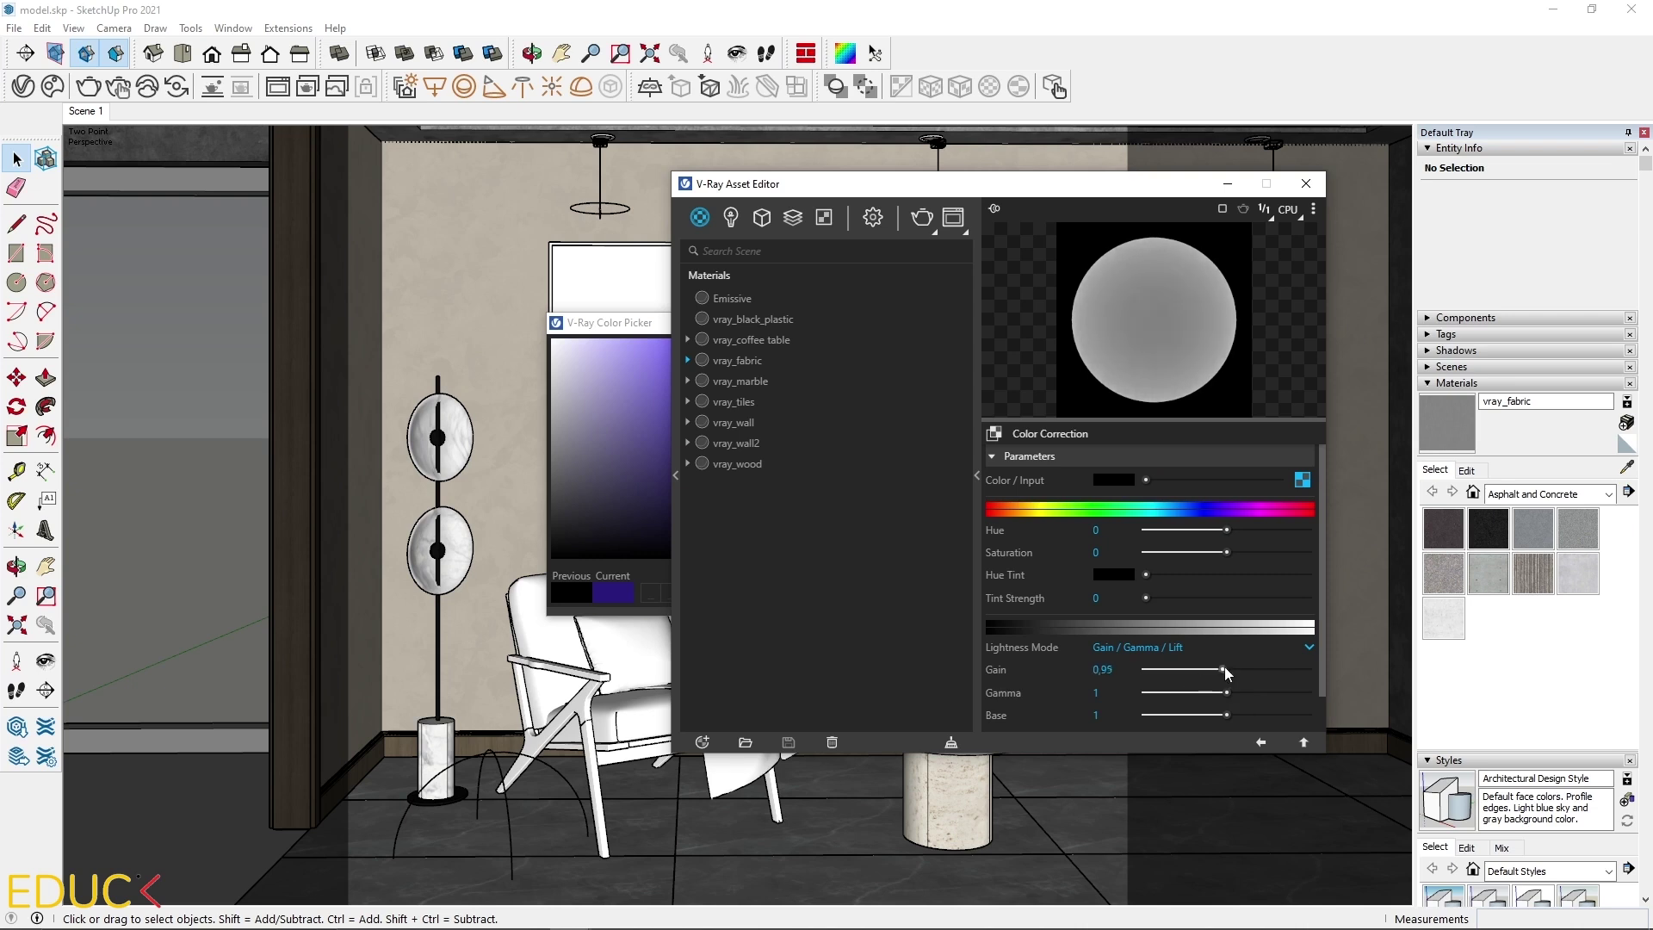
left_click_drag(1226, 673, 1231, 693)
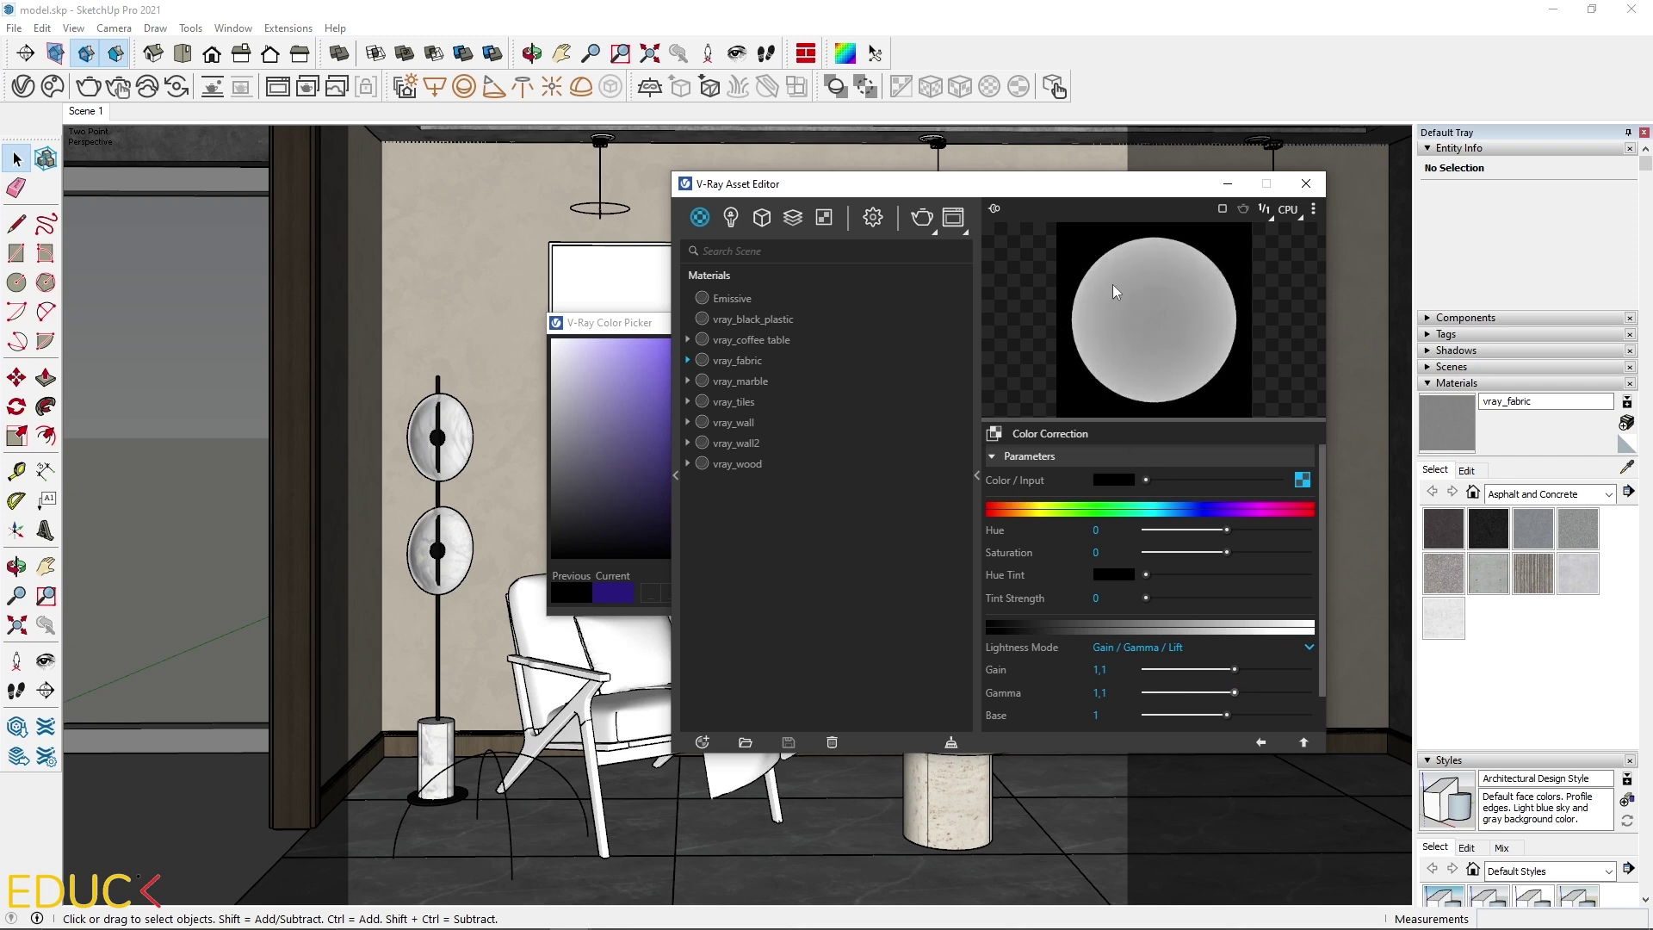
left_click(1260, 743)
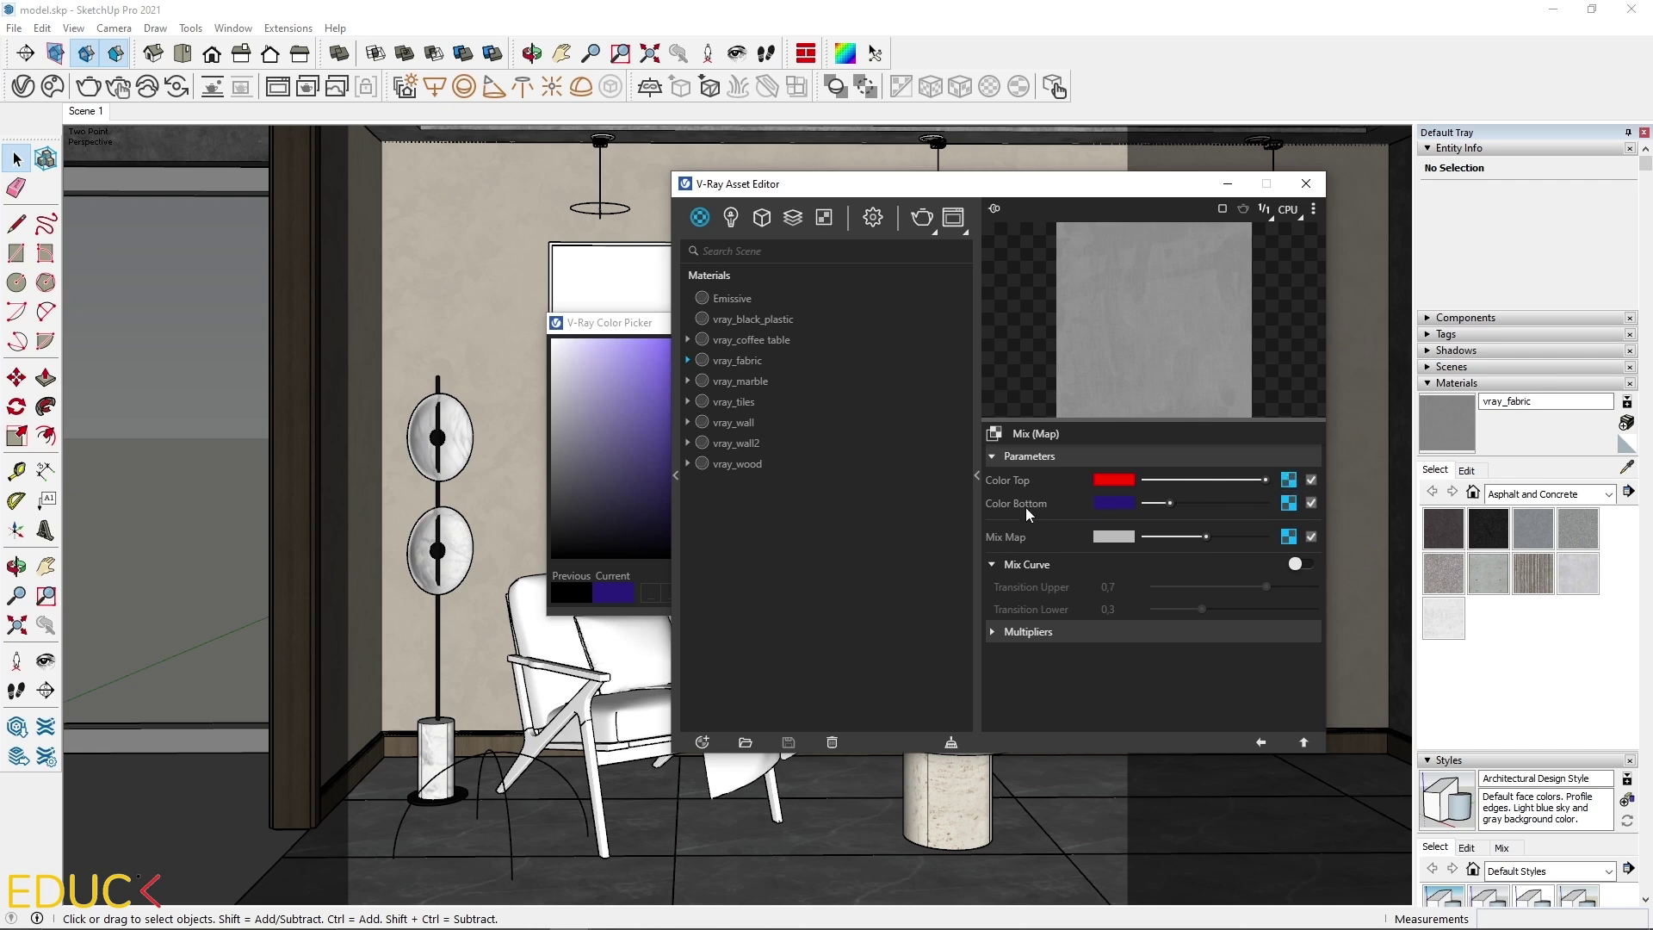
Step: Return to the vray_fabric material and load armchair_bump.jpg as a bitmap into its Bump map slot
mouse_move(1041, 272)
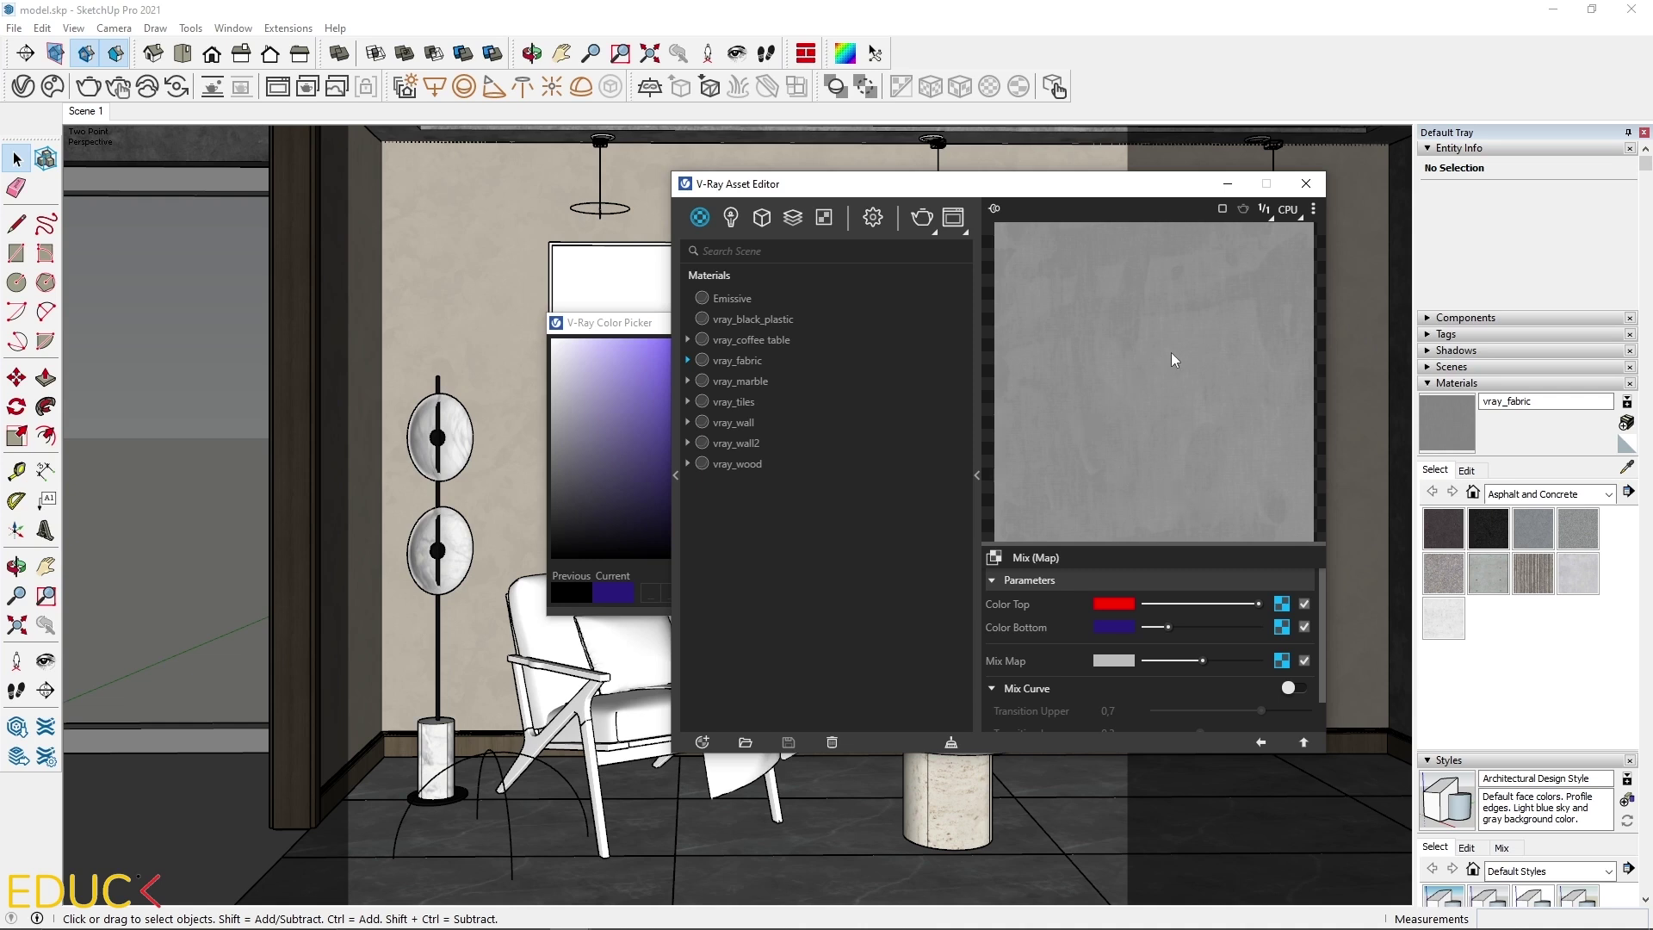
left_click(1262, 743)
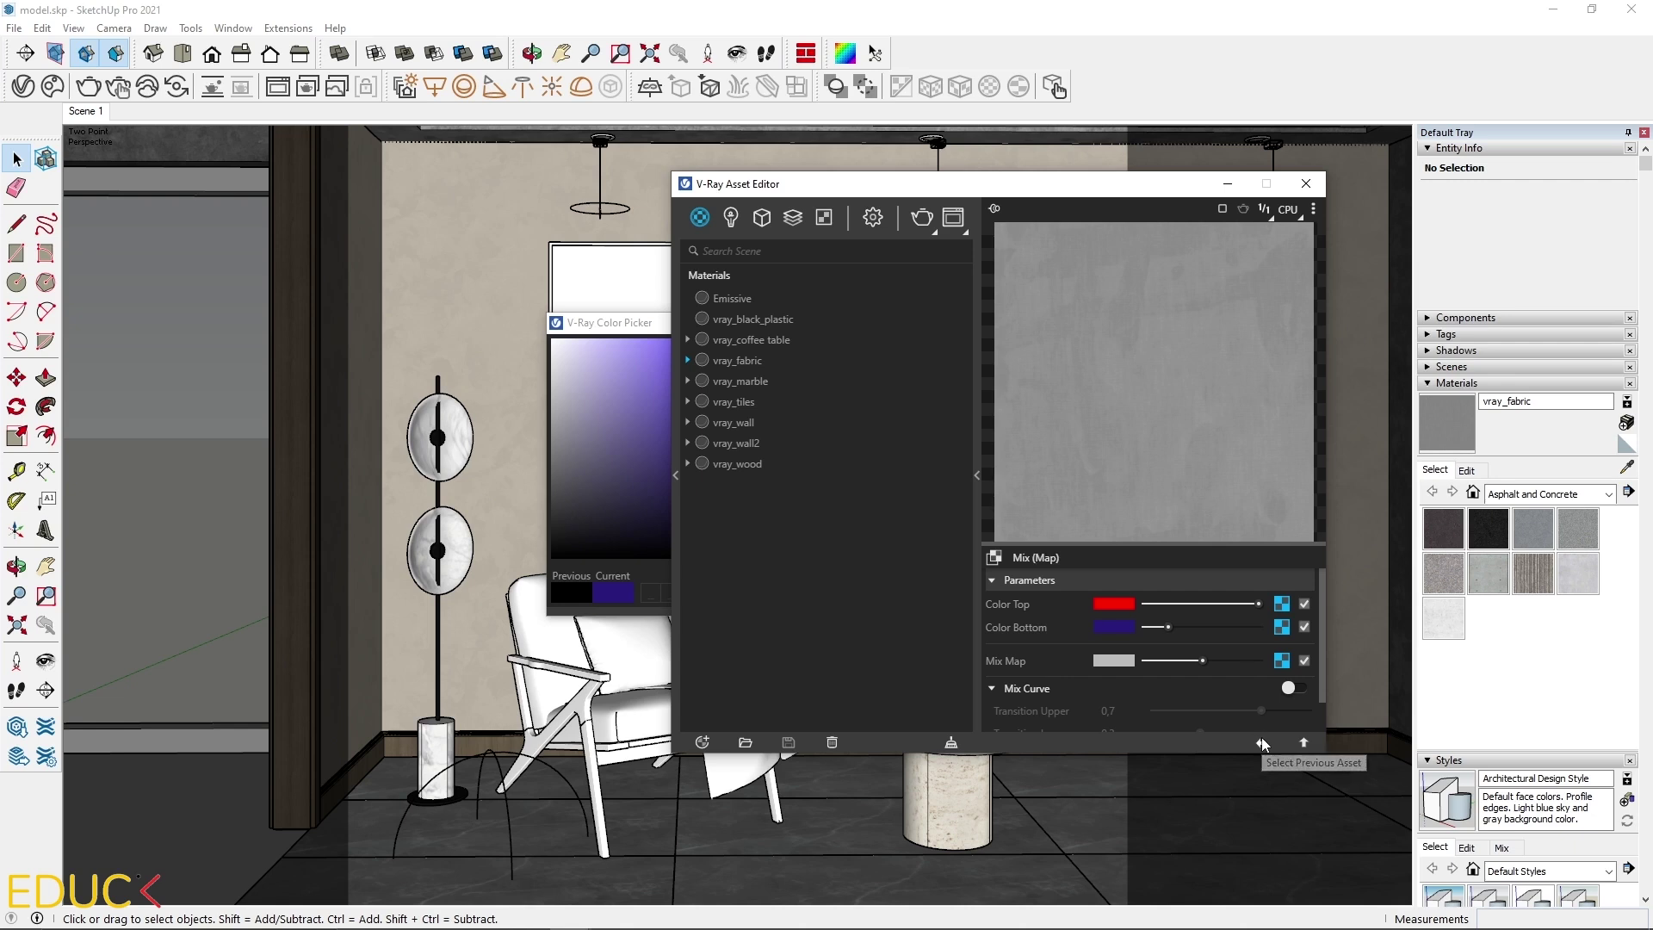
scroll(1117, 680, "down", 2)
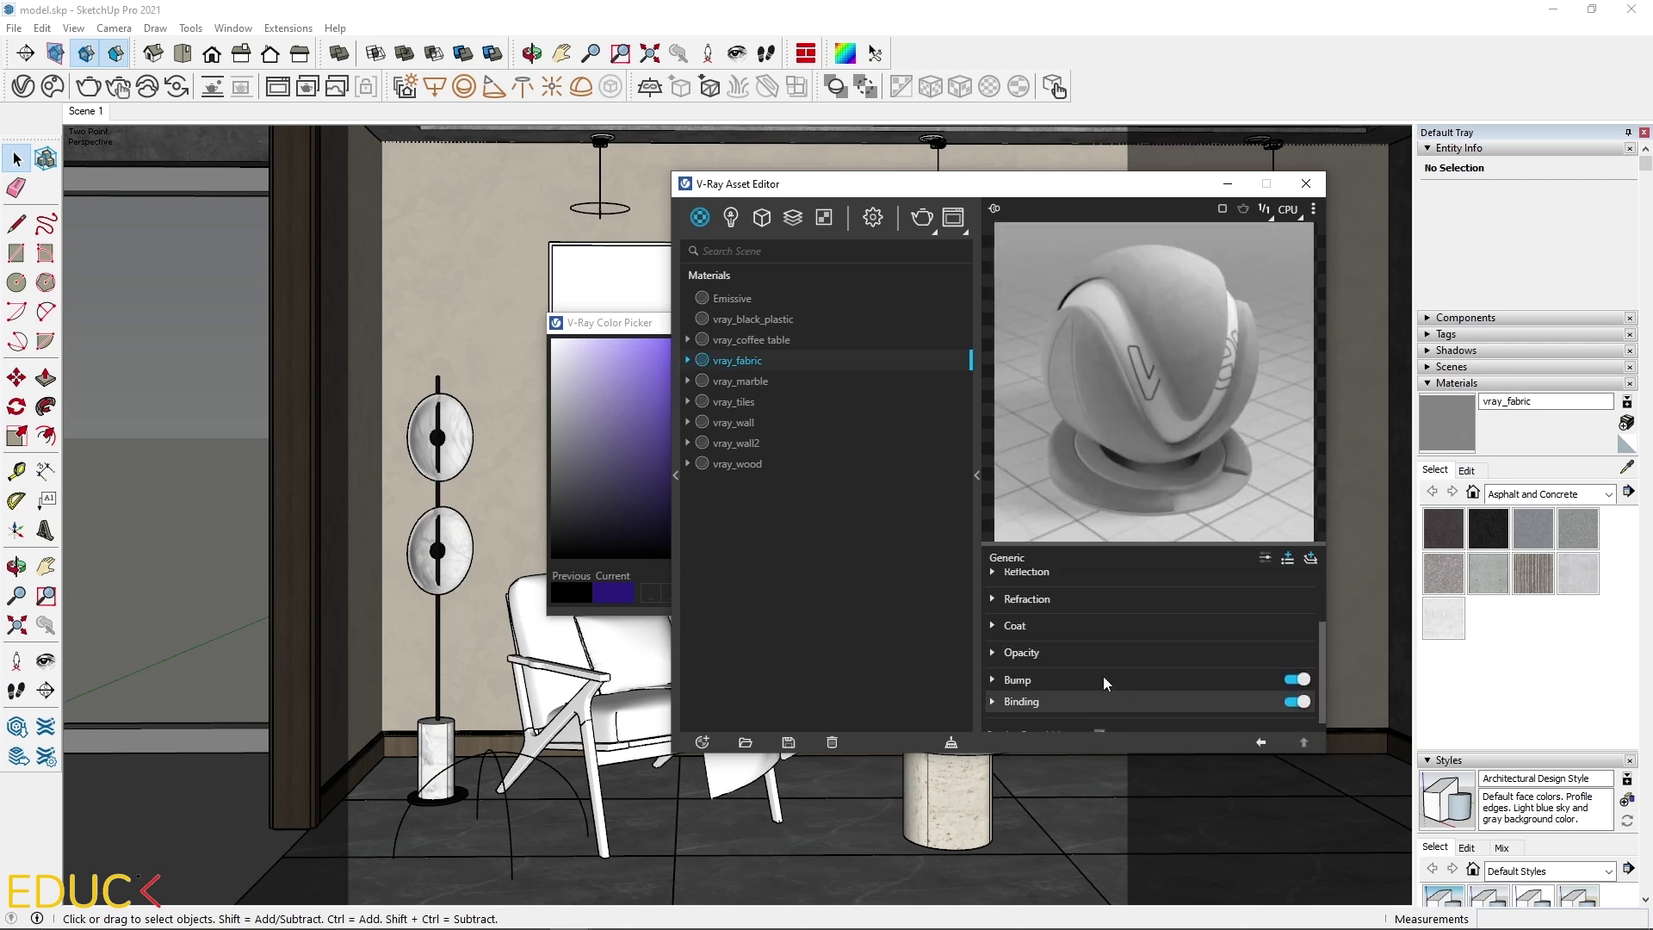
left_click(1051, 684)
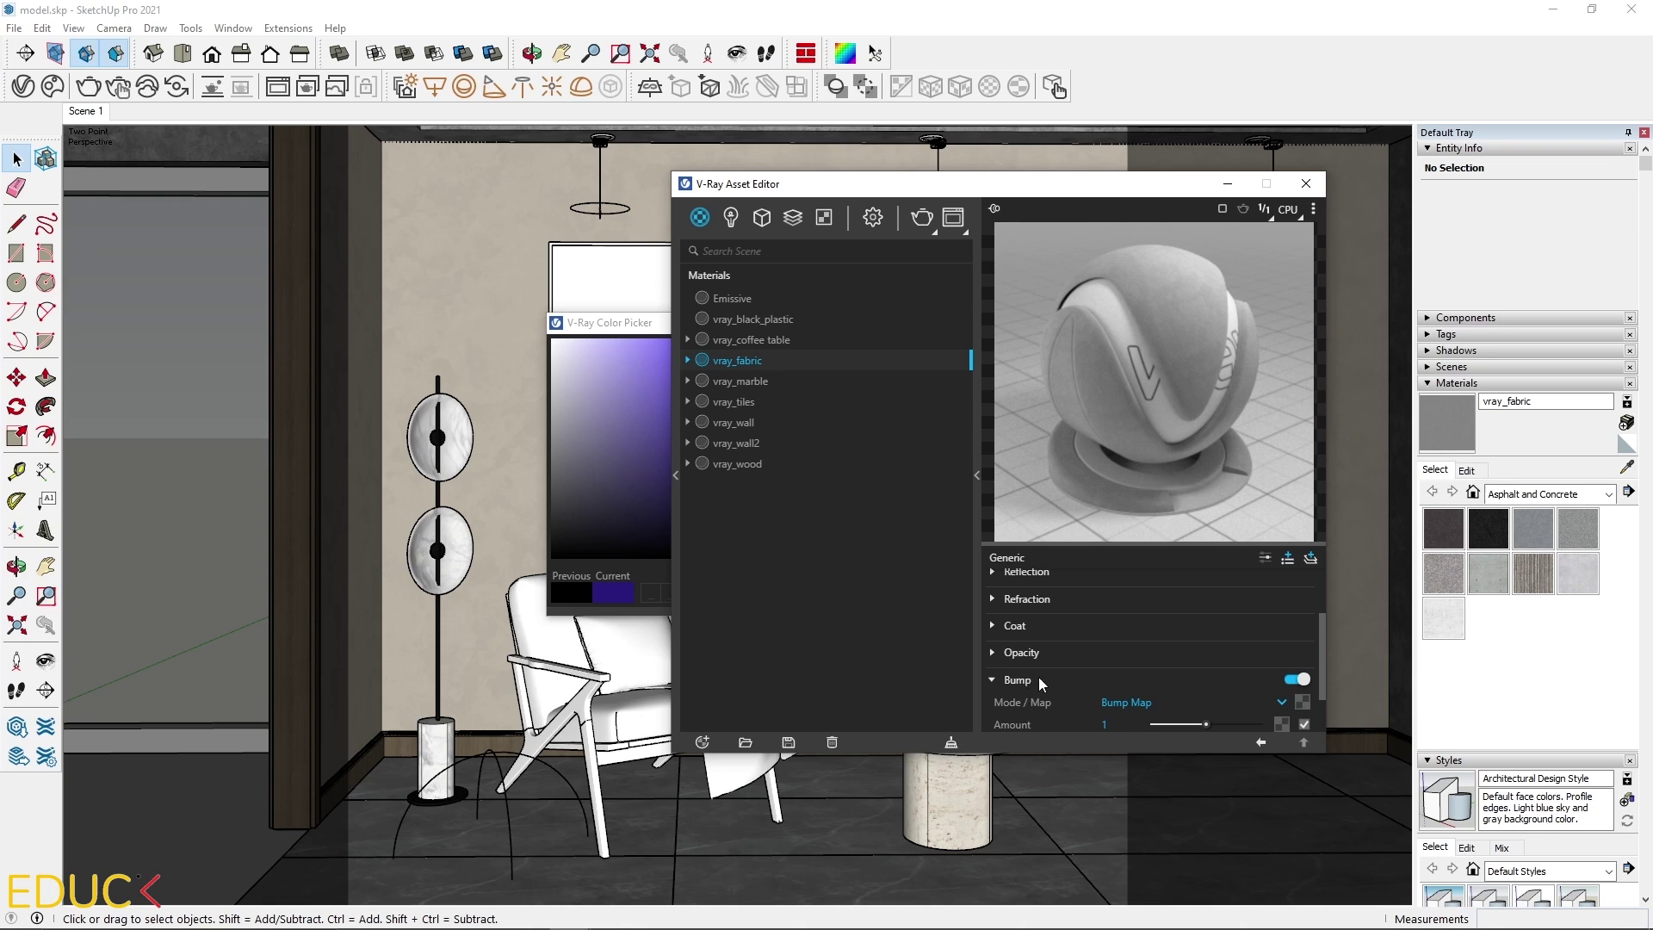
left_click(1301, 702)
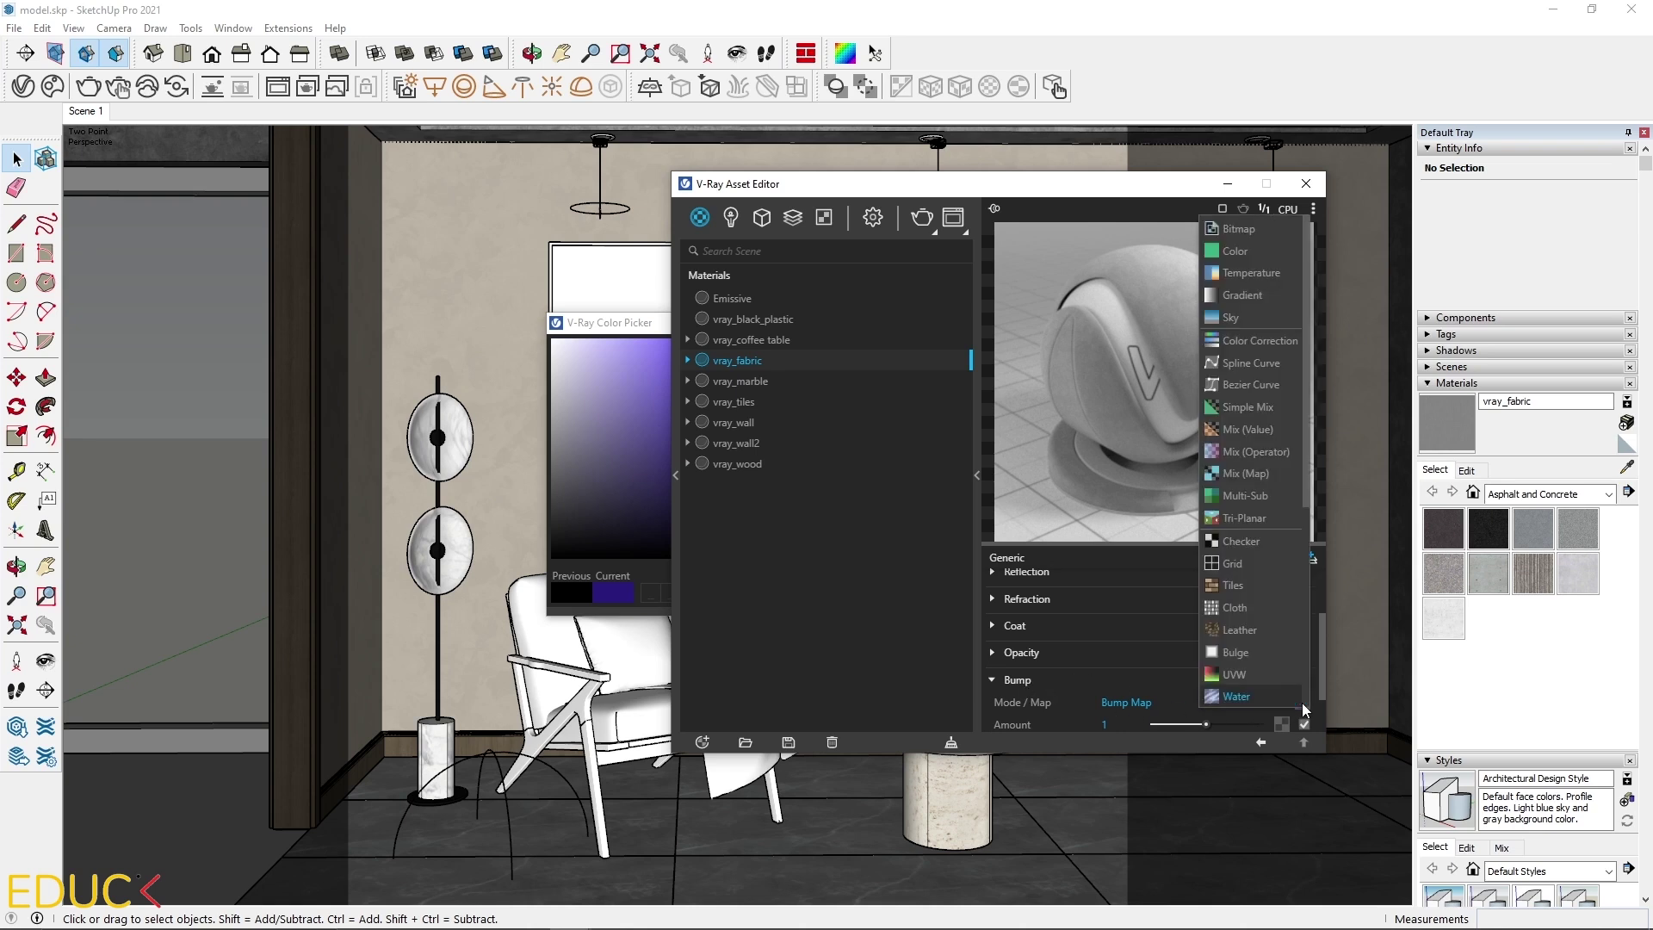
left_click(1271, 229)
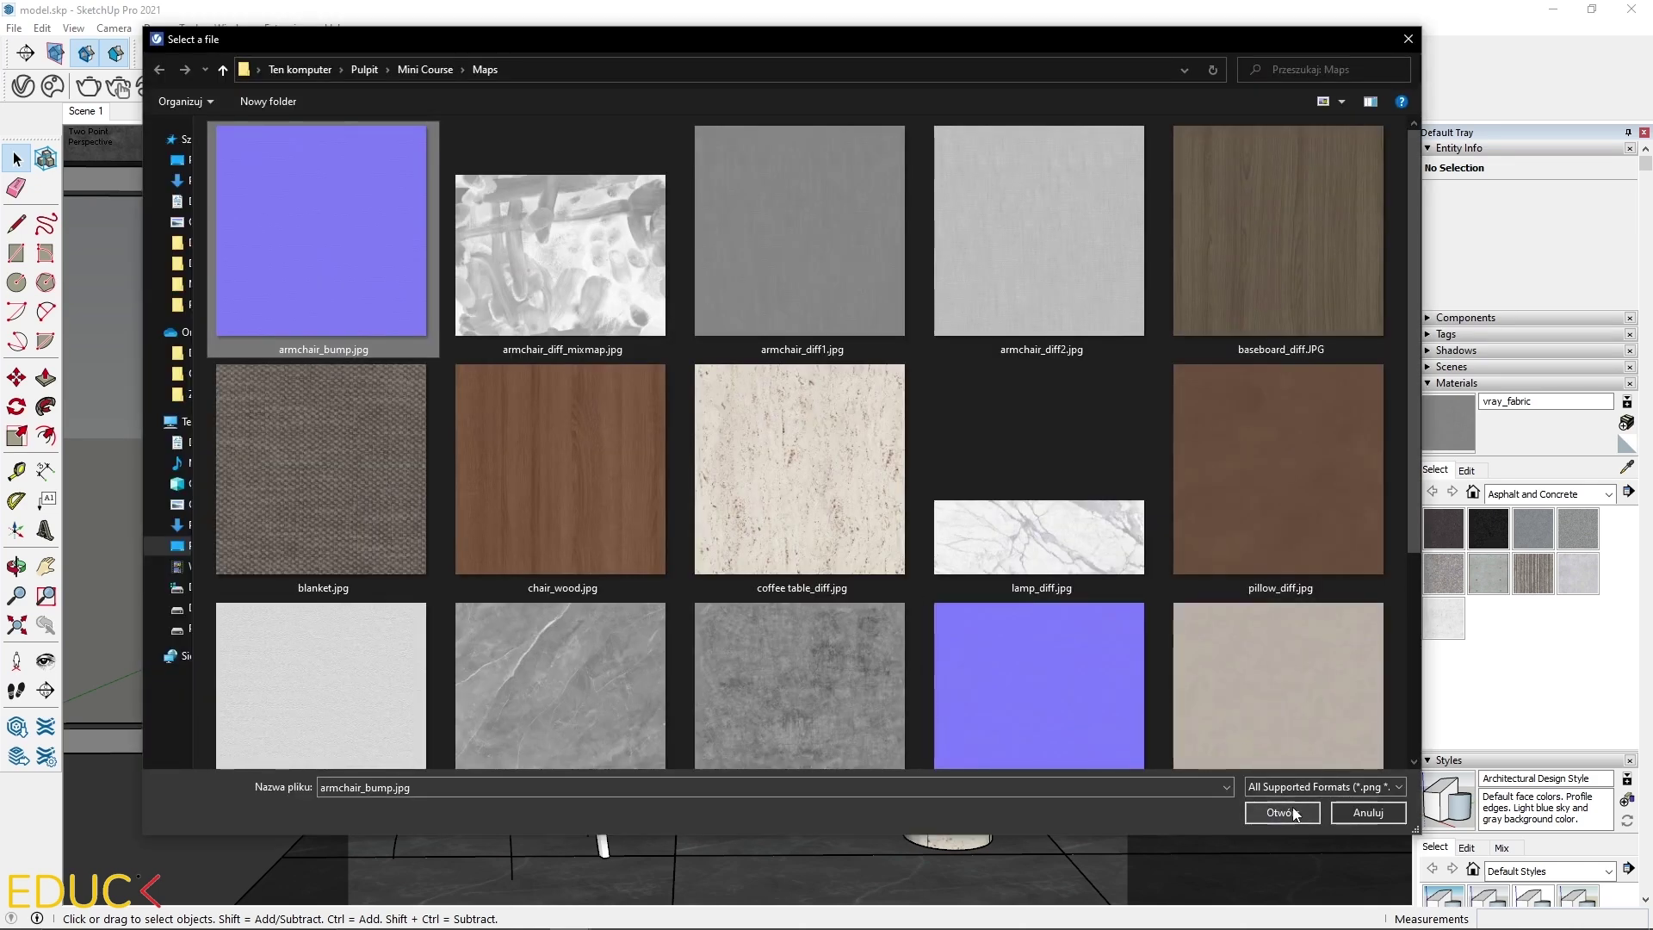
left_click(1291, 811)
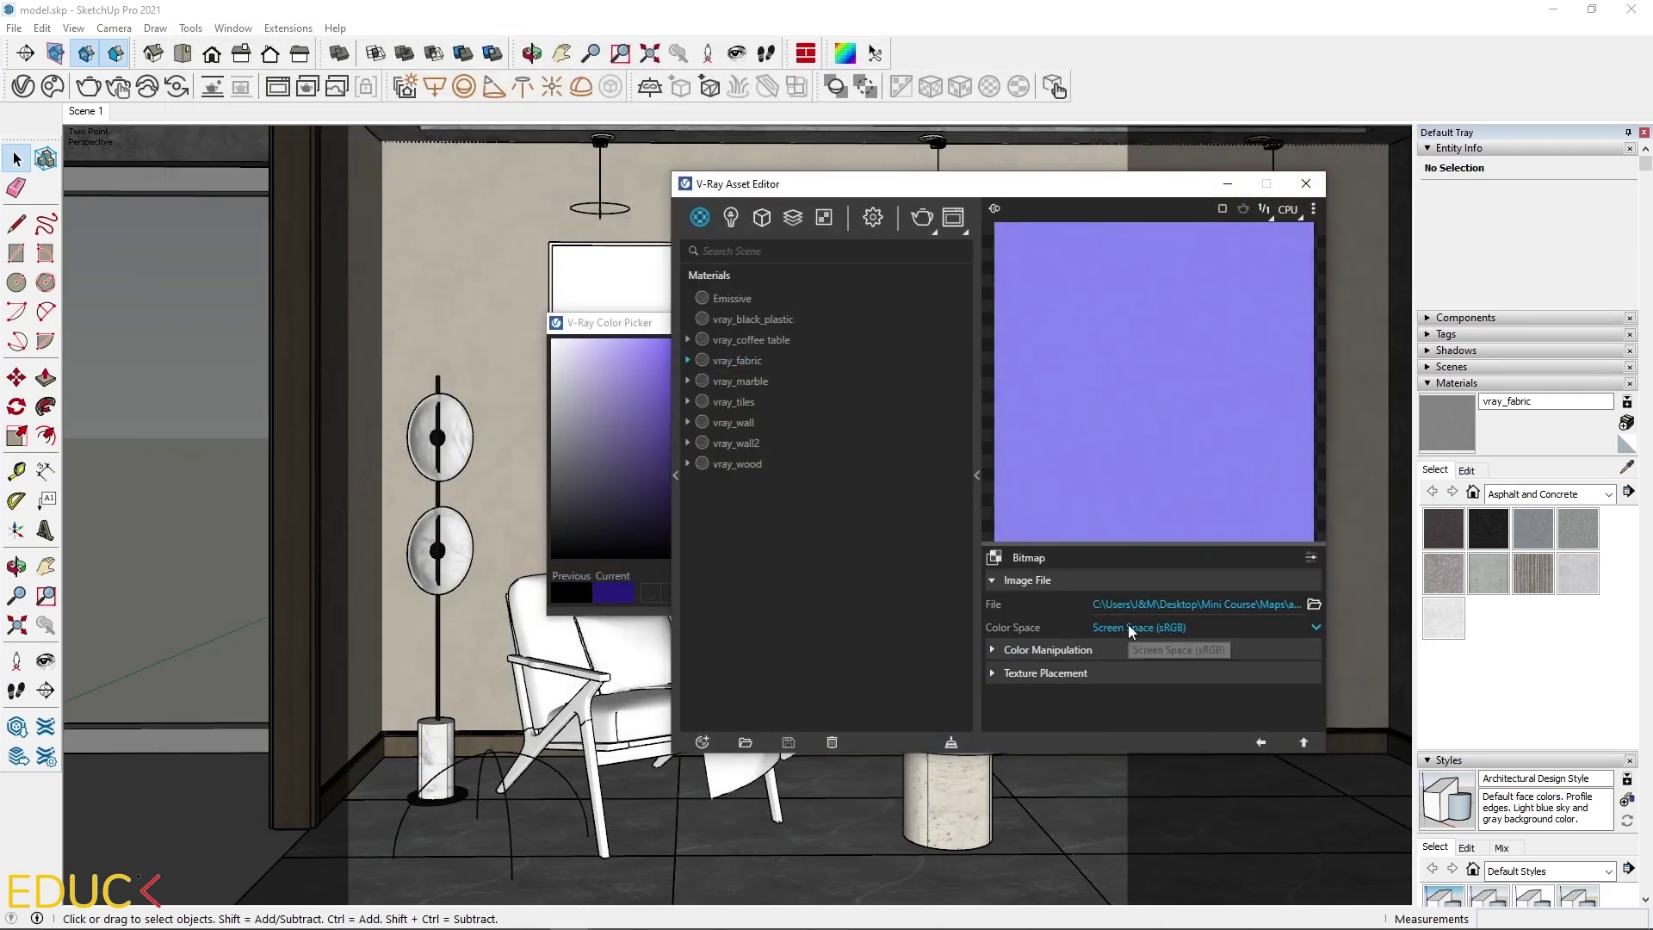
Step: Set the bump bitmap's color space to Rendering Space (Linear) and return to the vray_fabric material
left_click(1130, 629)
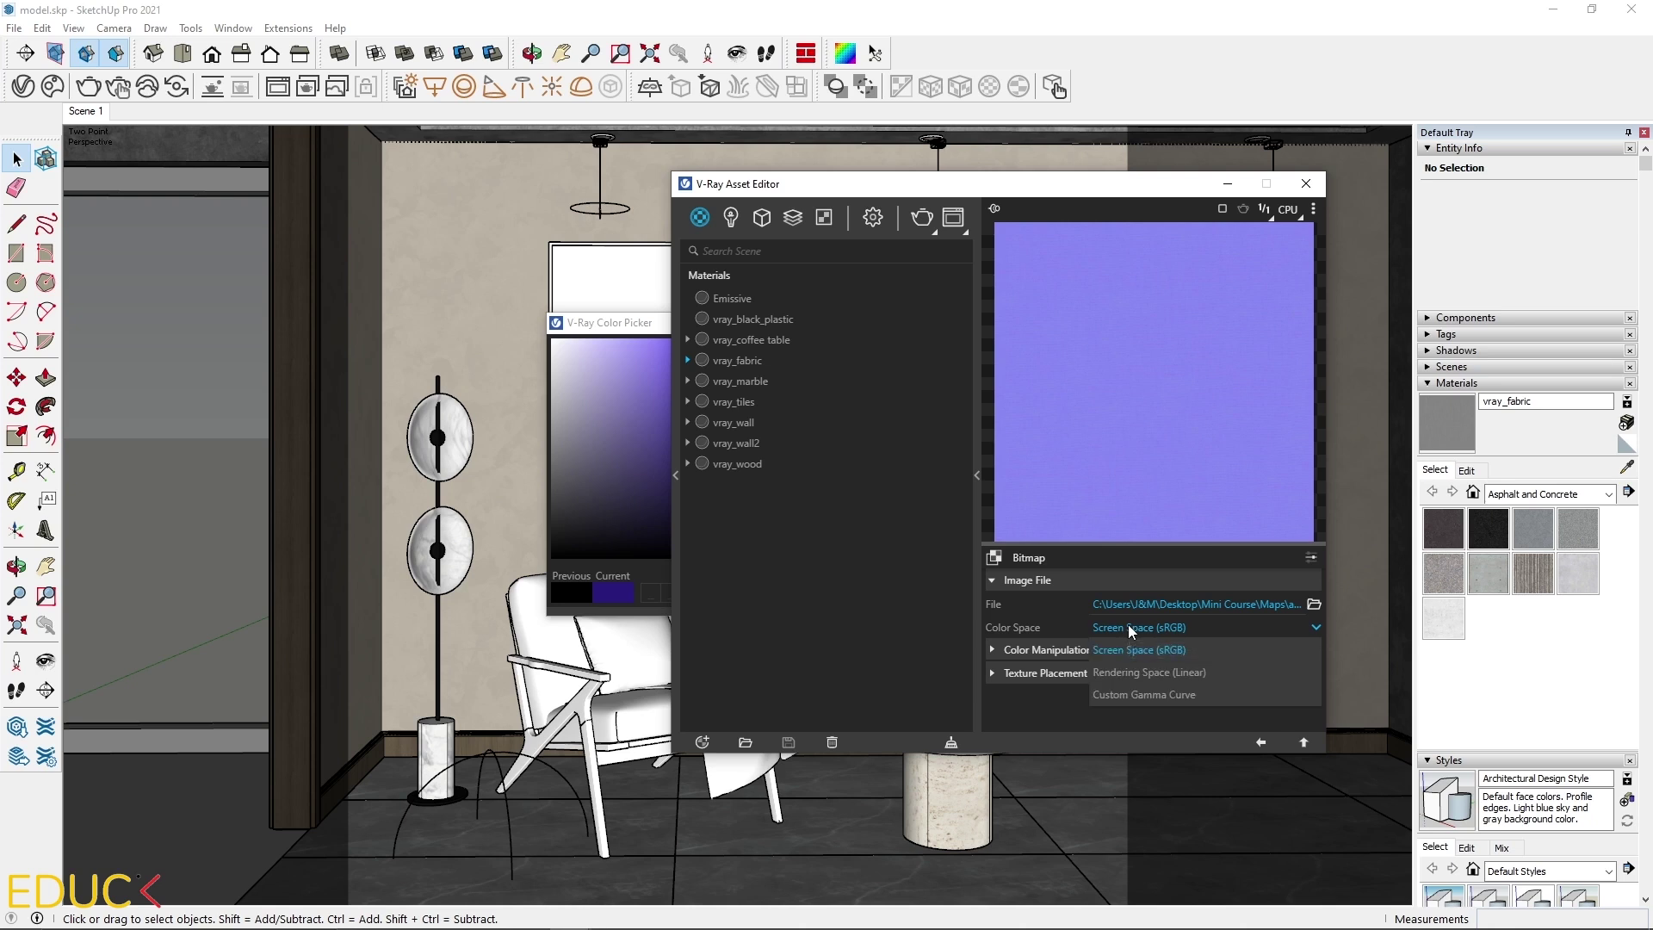
left_click(1145, 672)
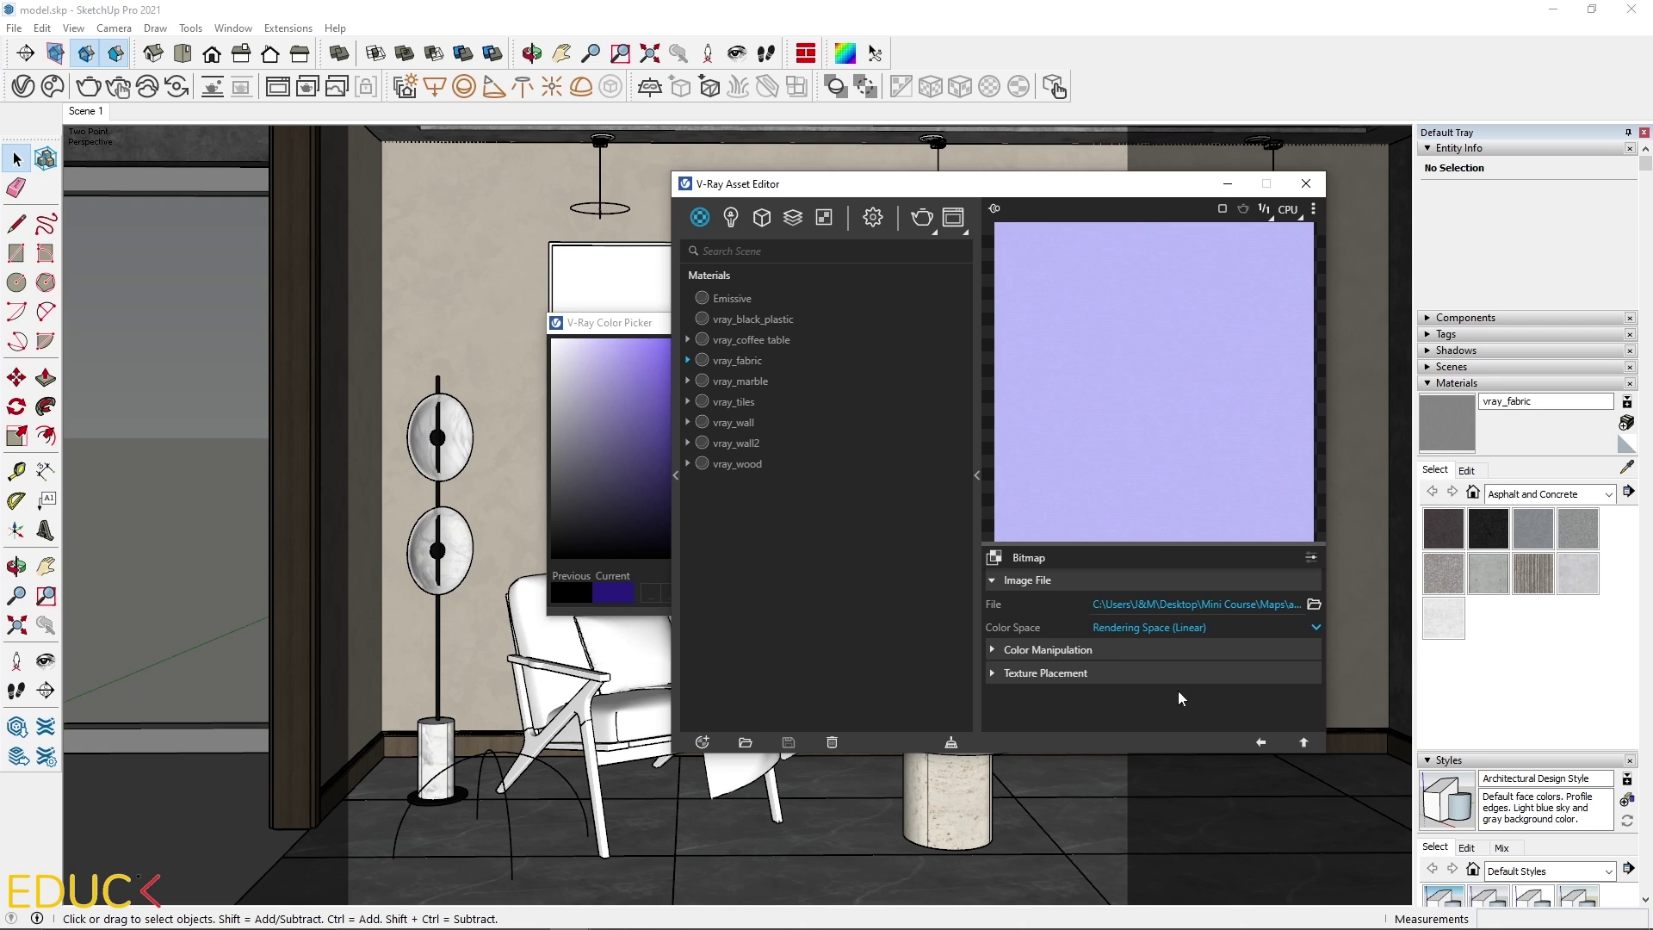
left_click(1259, 742)
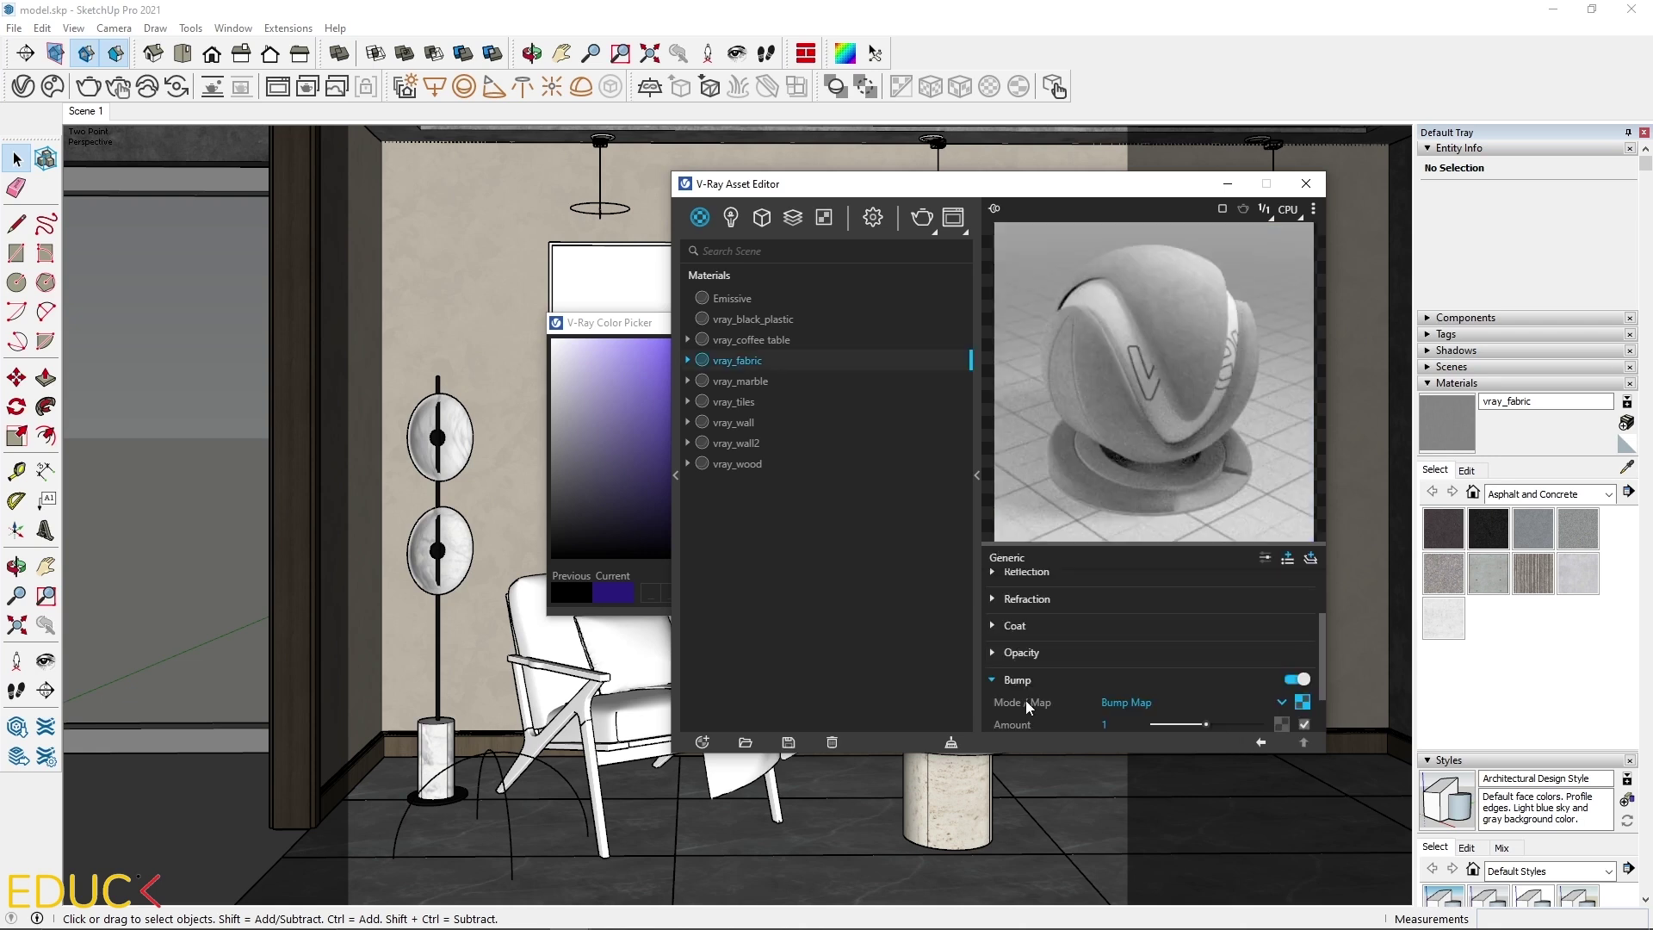
Step: Change the fabric's Bump mode to Normal Map and set its Amount to 0,2
left_click(1143, 708)
left_click(1136, 680)
left_click_drag(1203, 723, 1185, 723)
scroll(1119, 673, "down", 1)
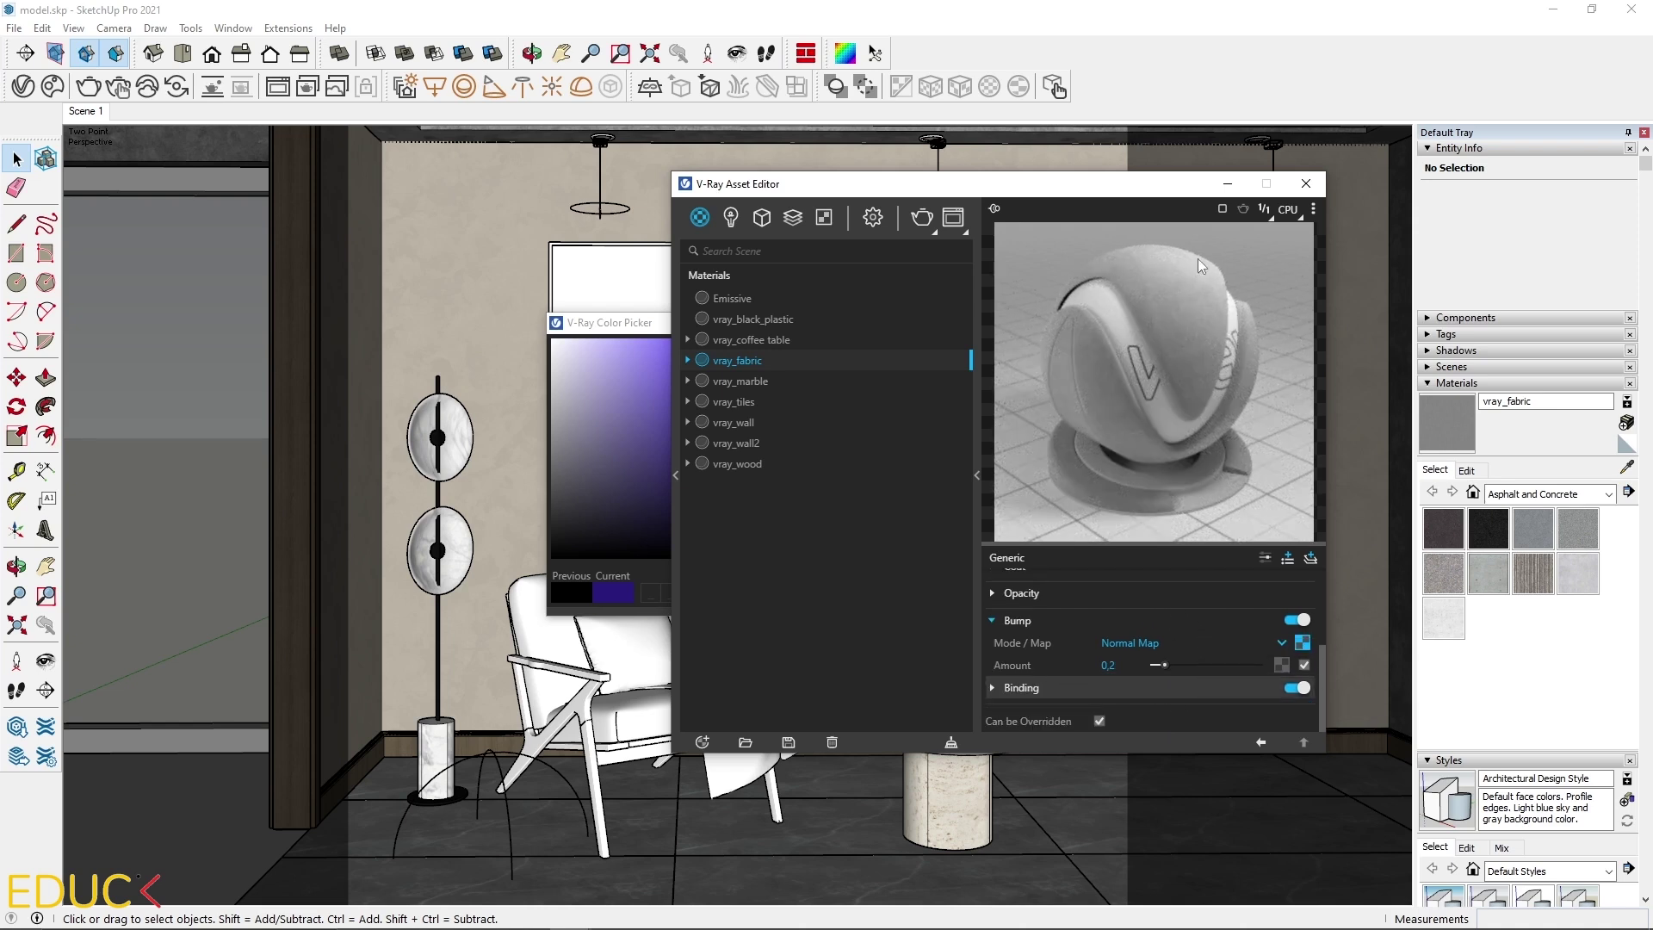
Step: Select the upholstery component inside the armchair group and paint it with the vray_fabric material
scroll(616, 689, "up", 3)
scroll(616, 688, "up", 5)
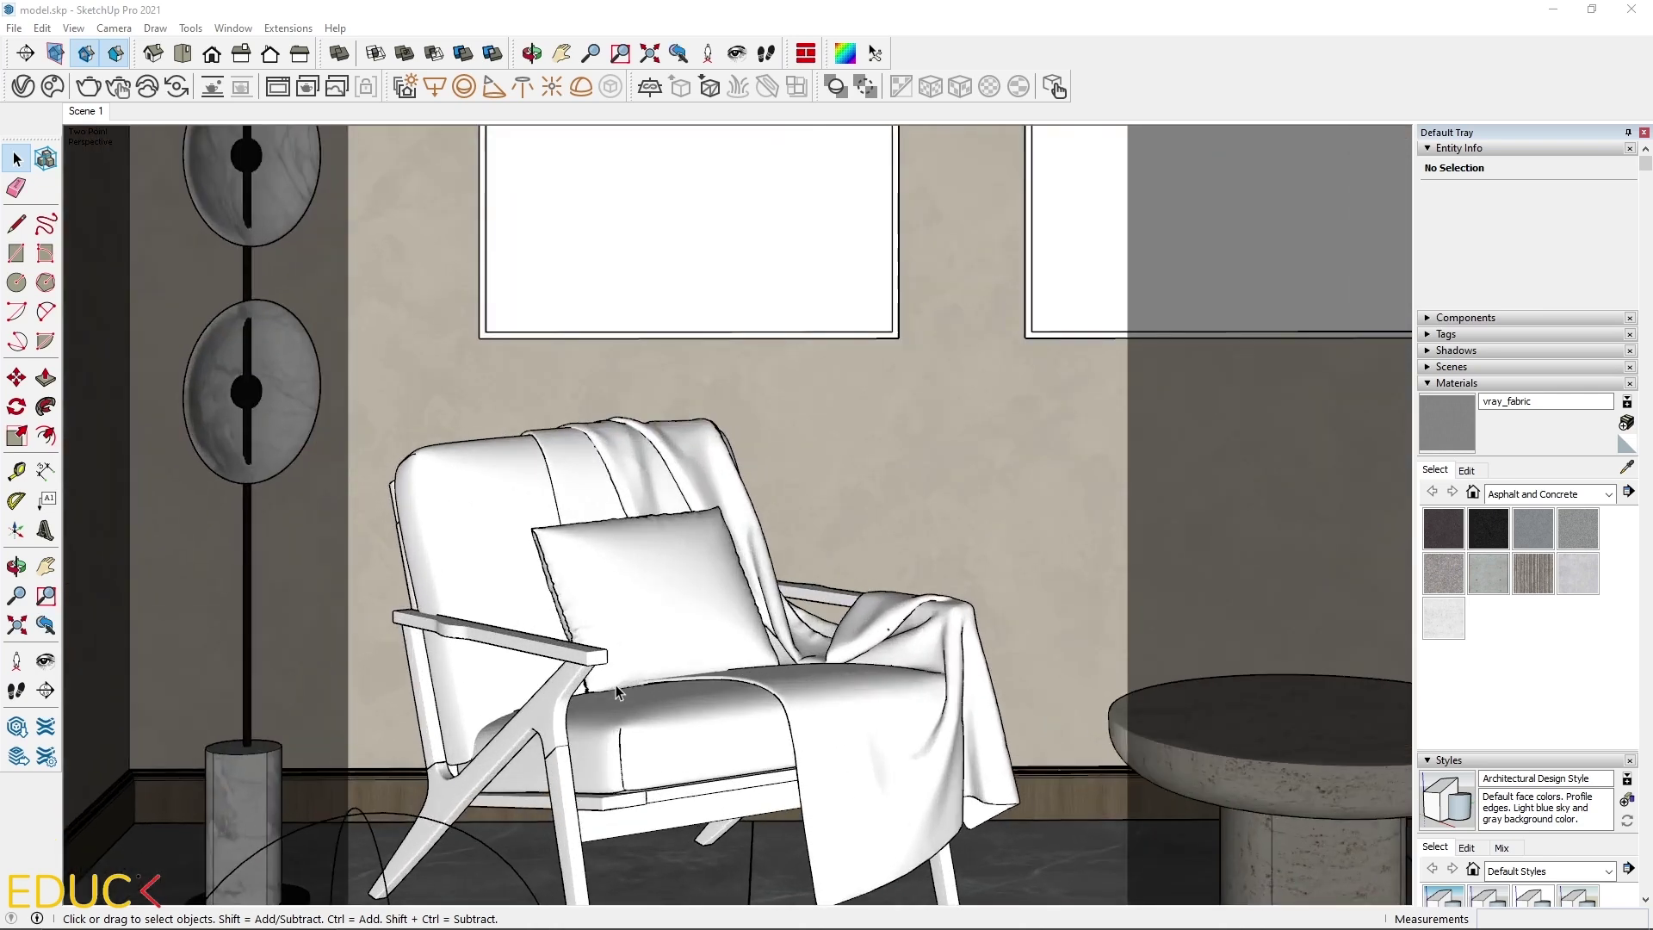
left_click(595, 763)
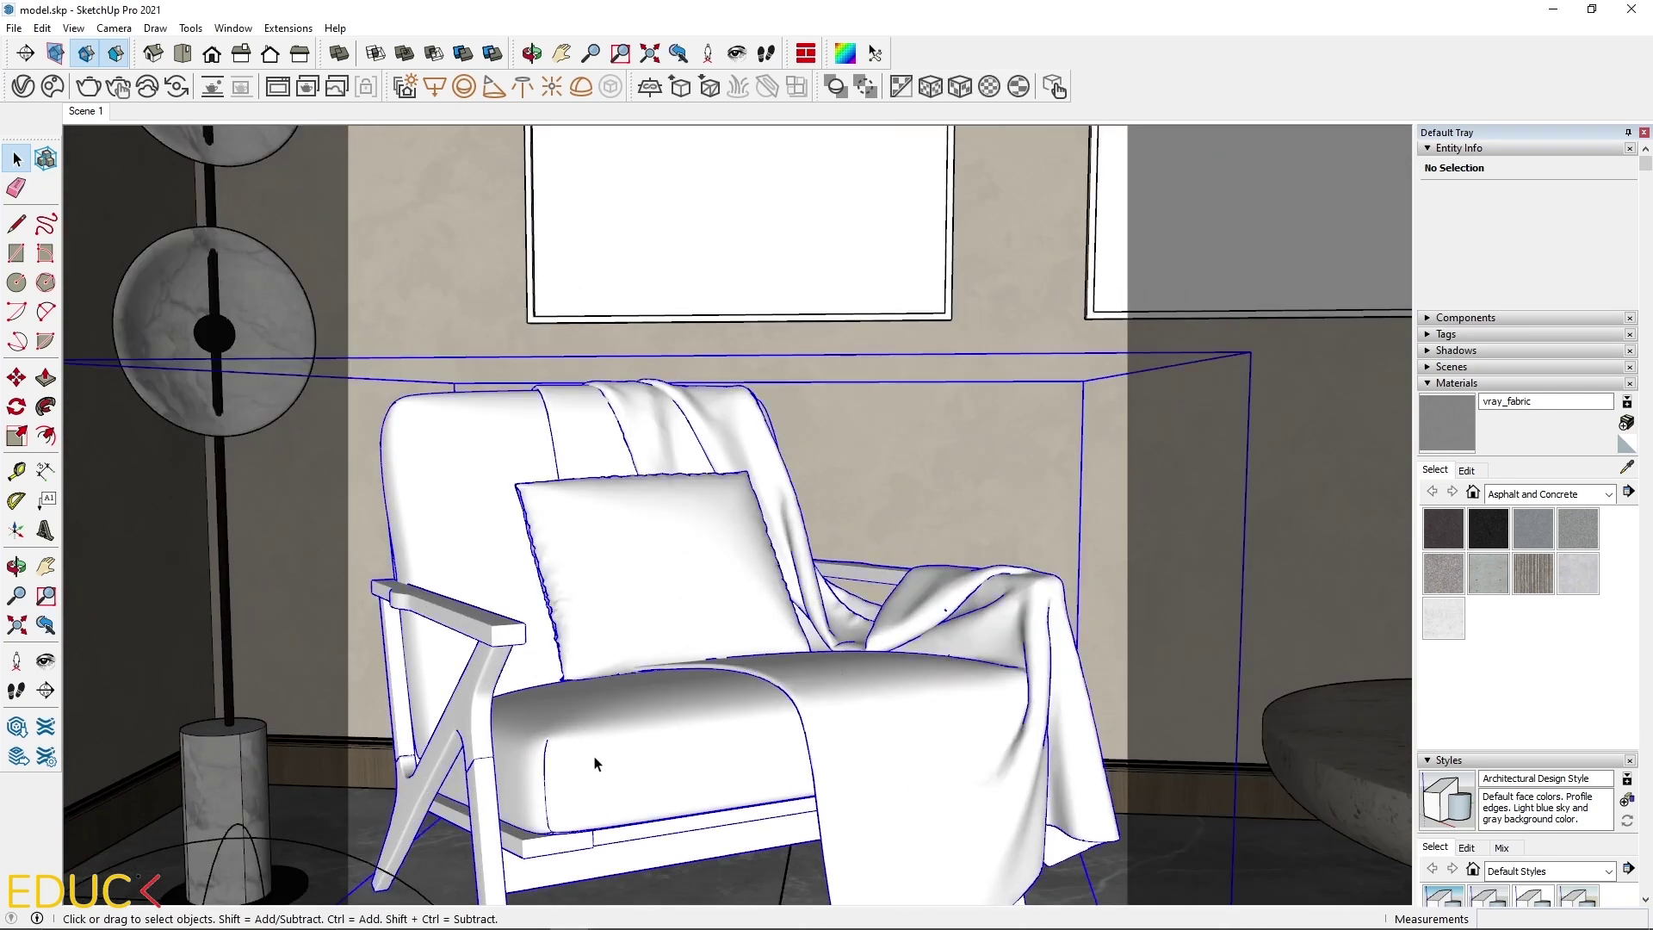
double_click(599, 745)
left_click(595, 742)
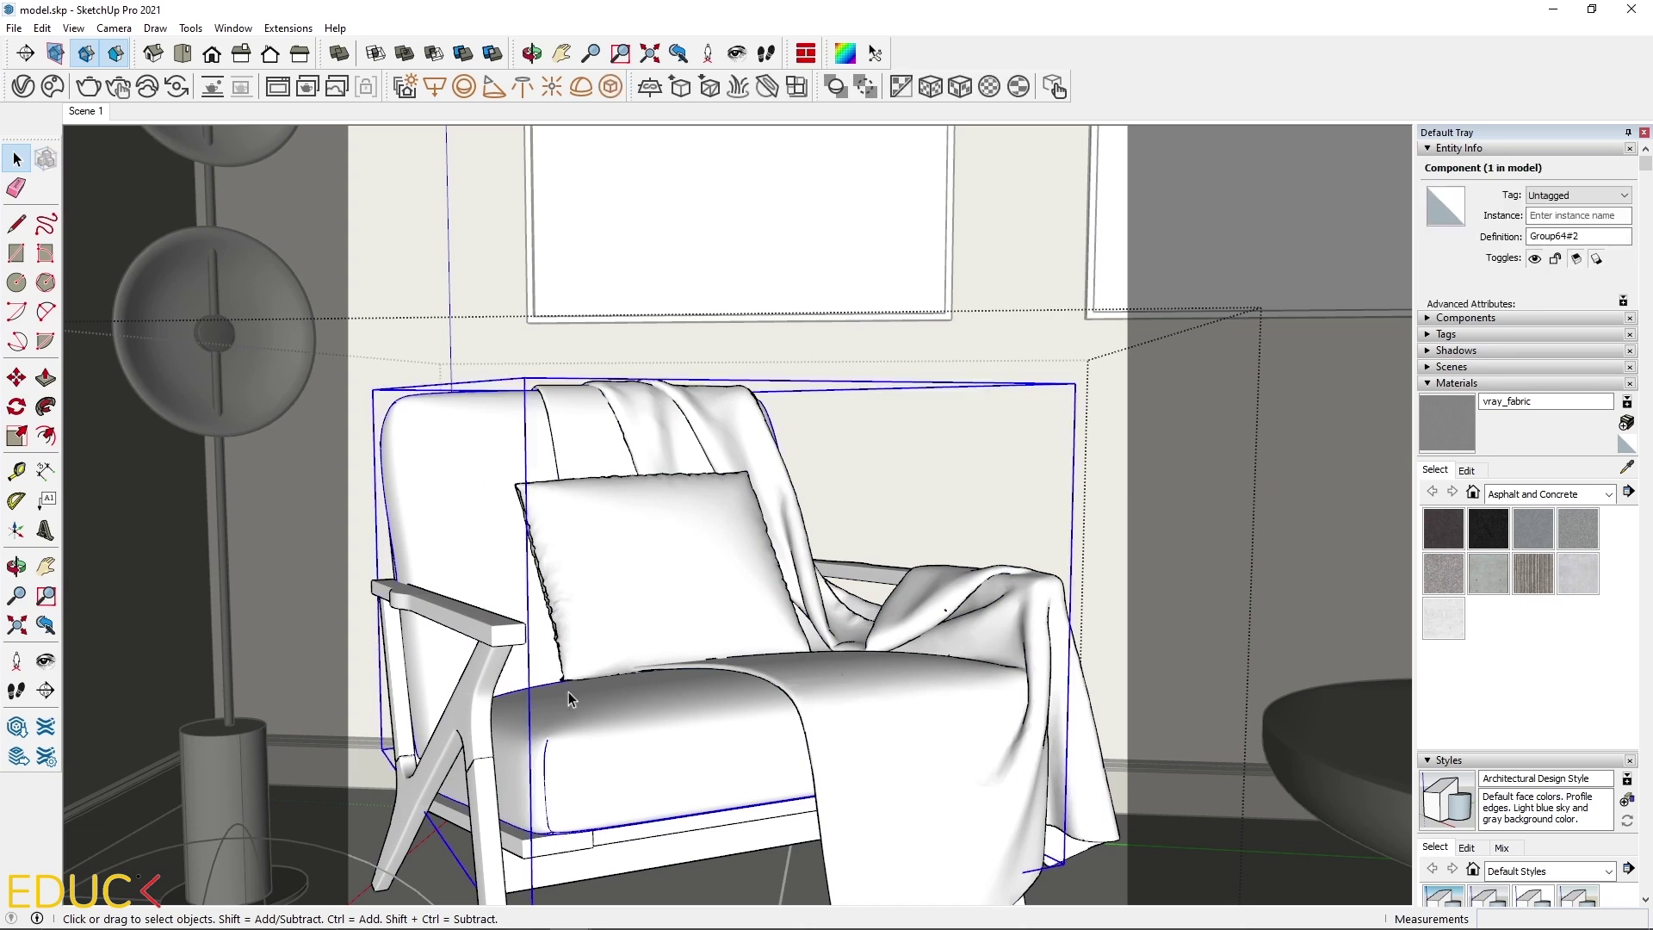
left_click(1424, 430)
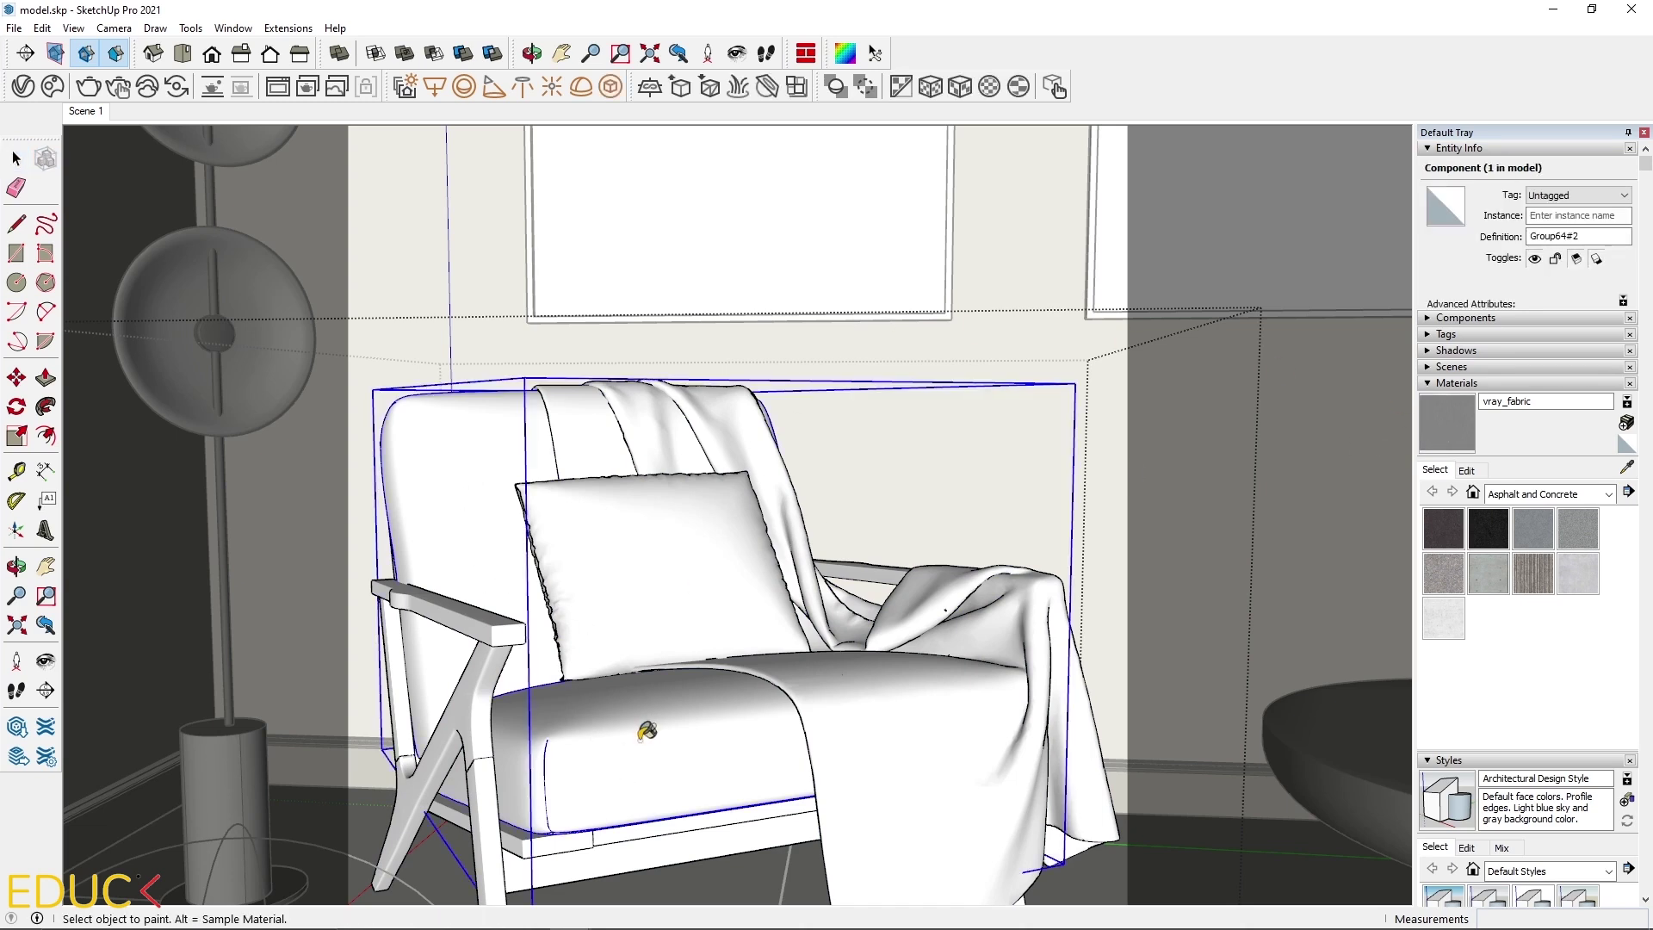
left_click(643, 733)
left_click(16, 157)
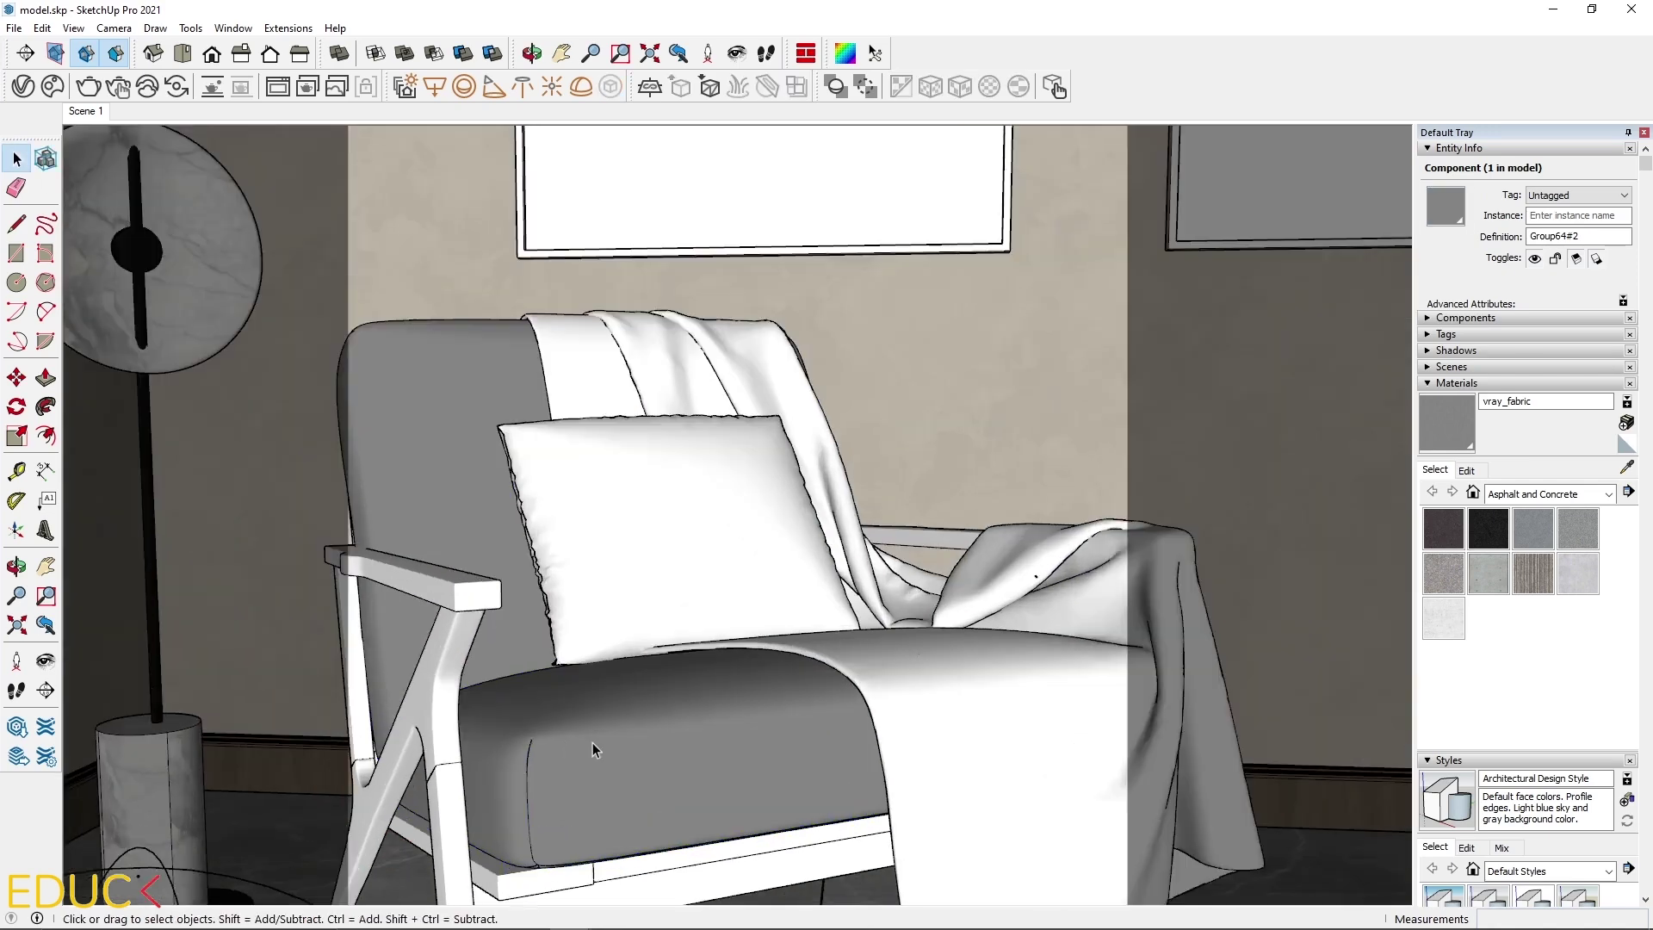
Step: Set the vray_fabric texture width to 2540 cm in the SketchUp material settings
middle_click_drag(592, 742, 642, 829)
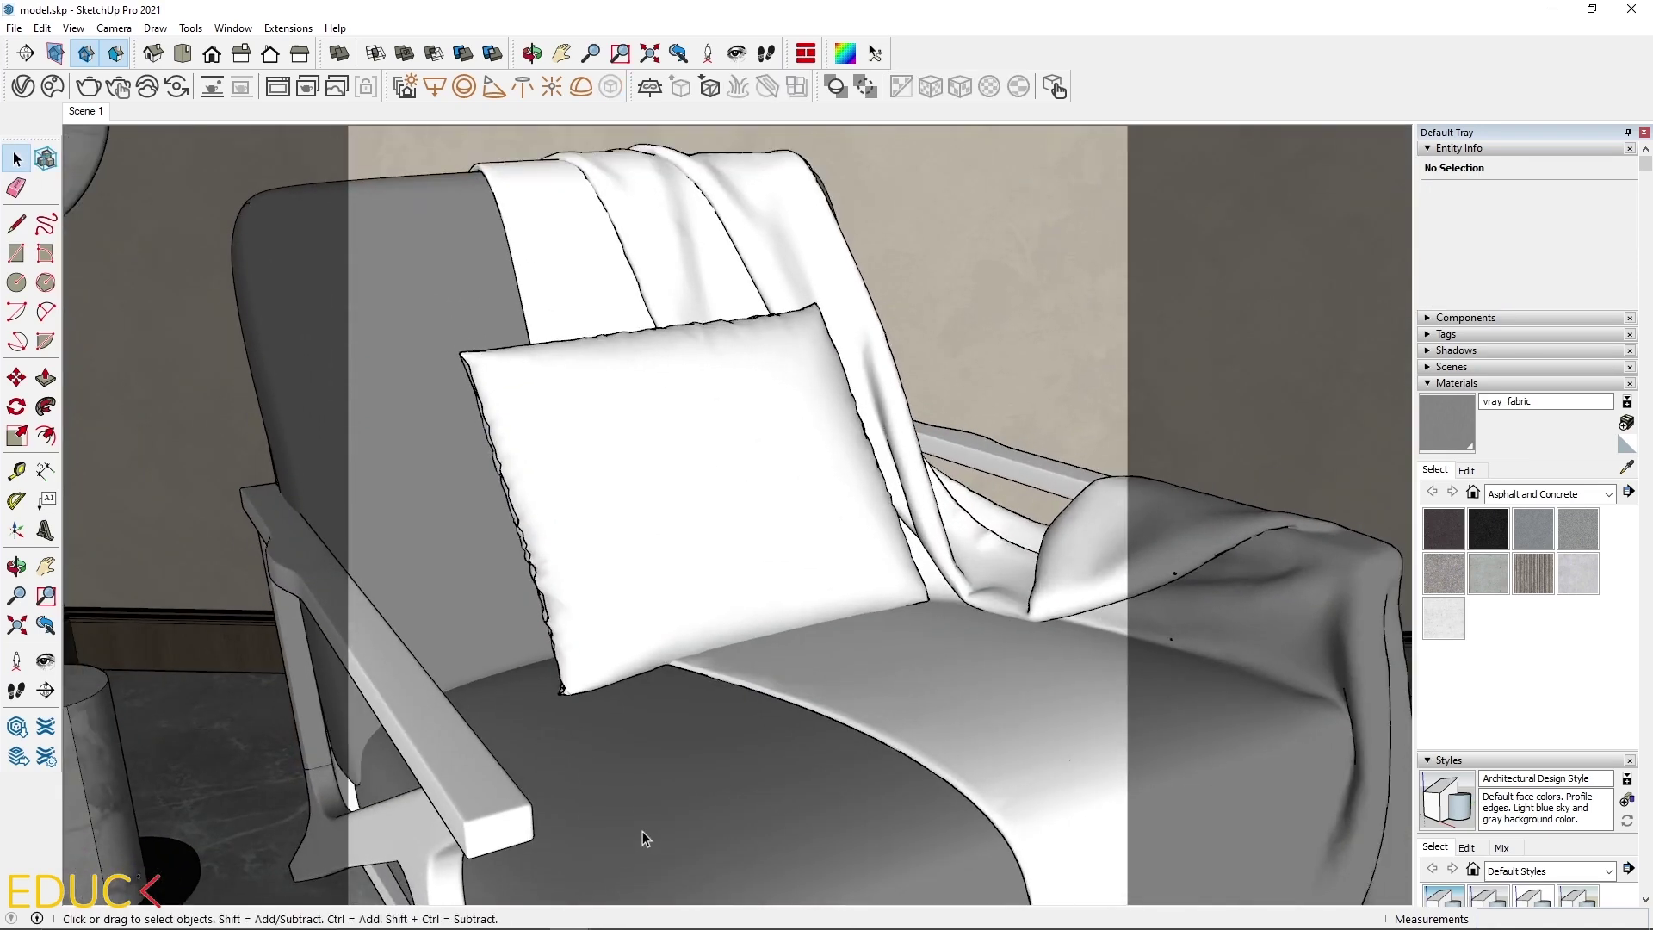
scroll(656, 783, "up", 3)
scroll(656, 784, "up", 2)
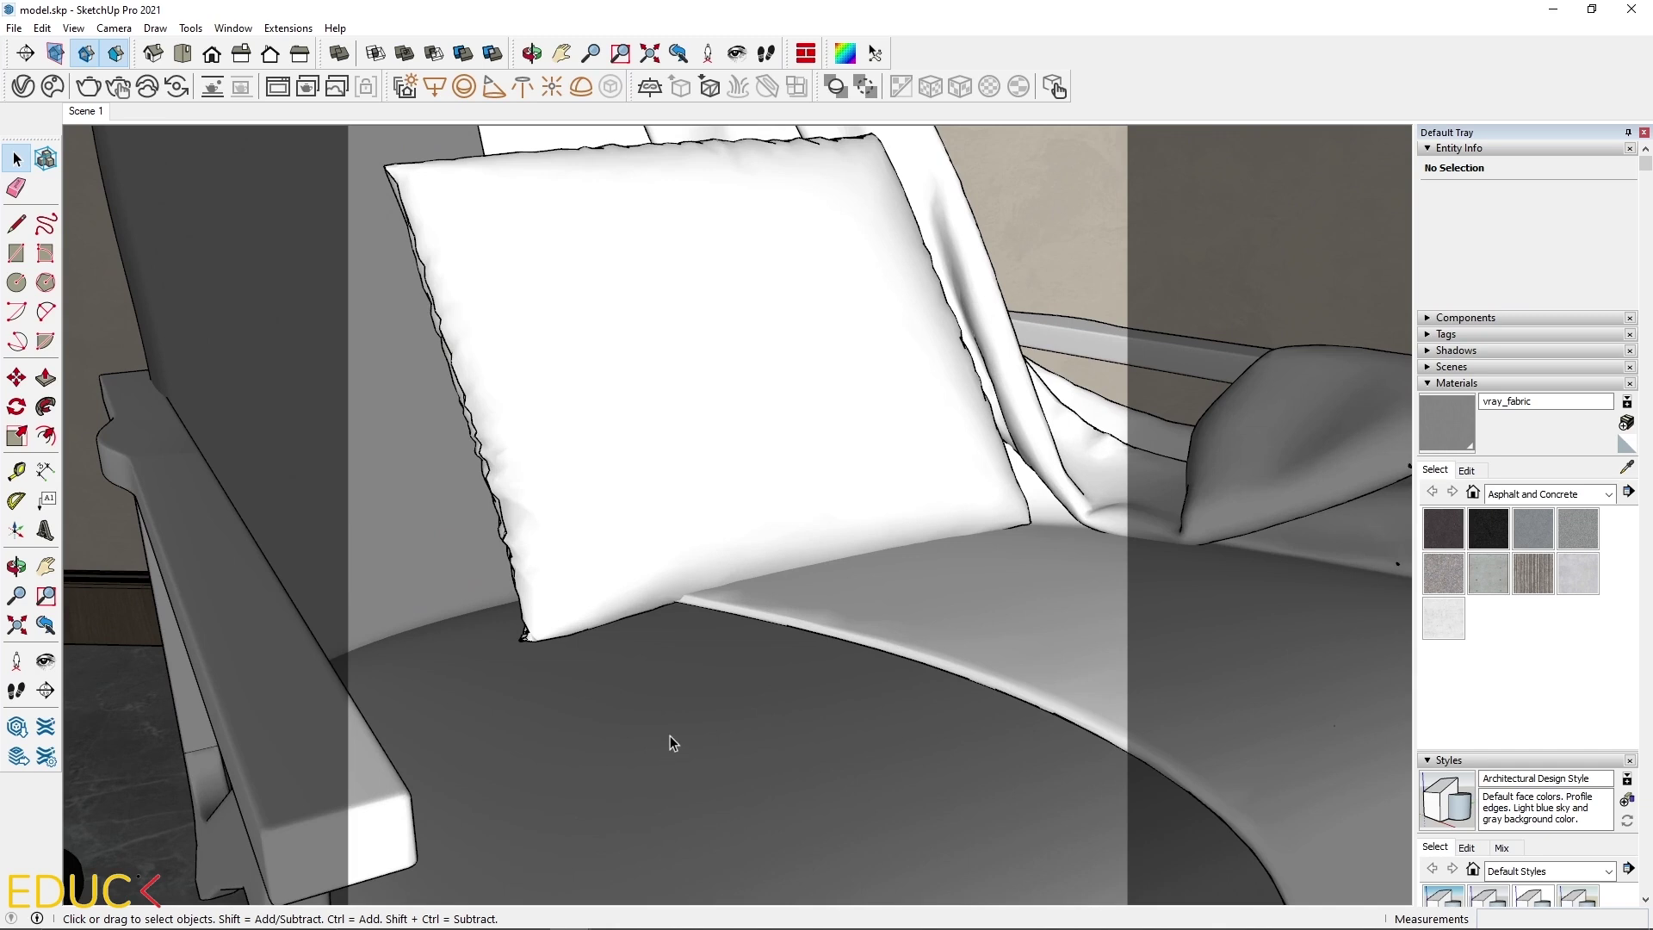
left_click(1466, 471)
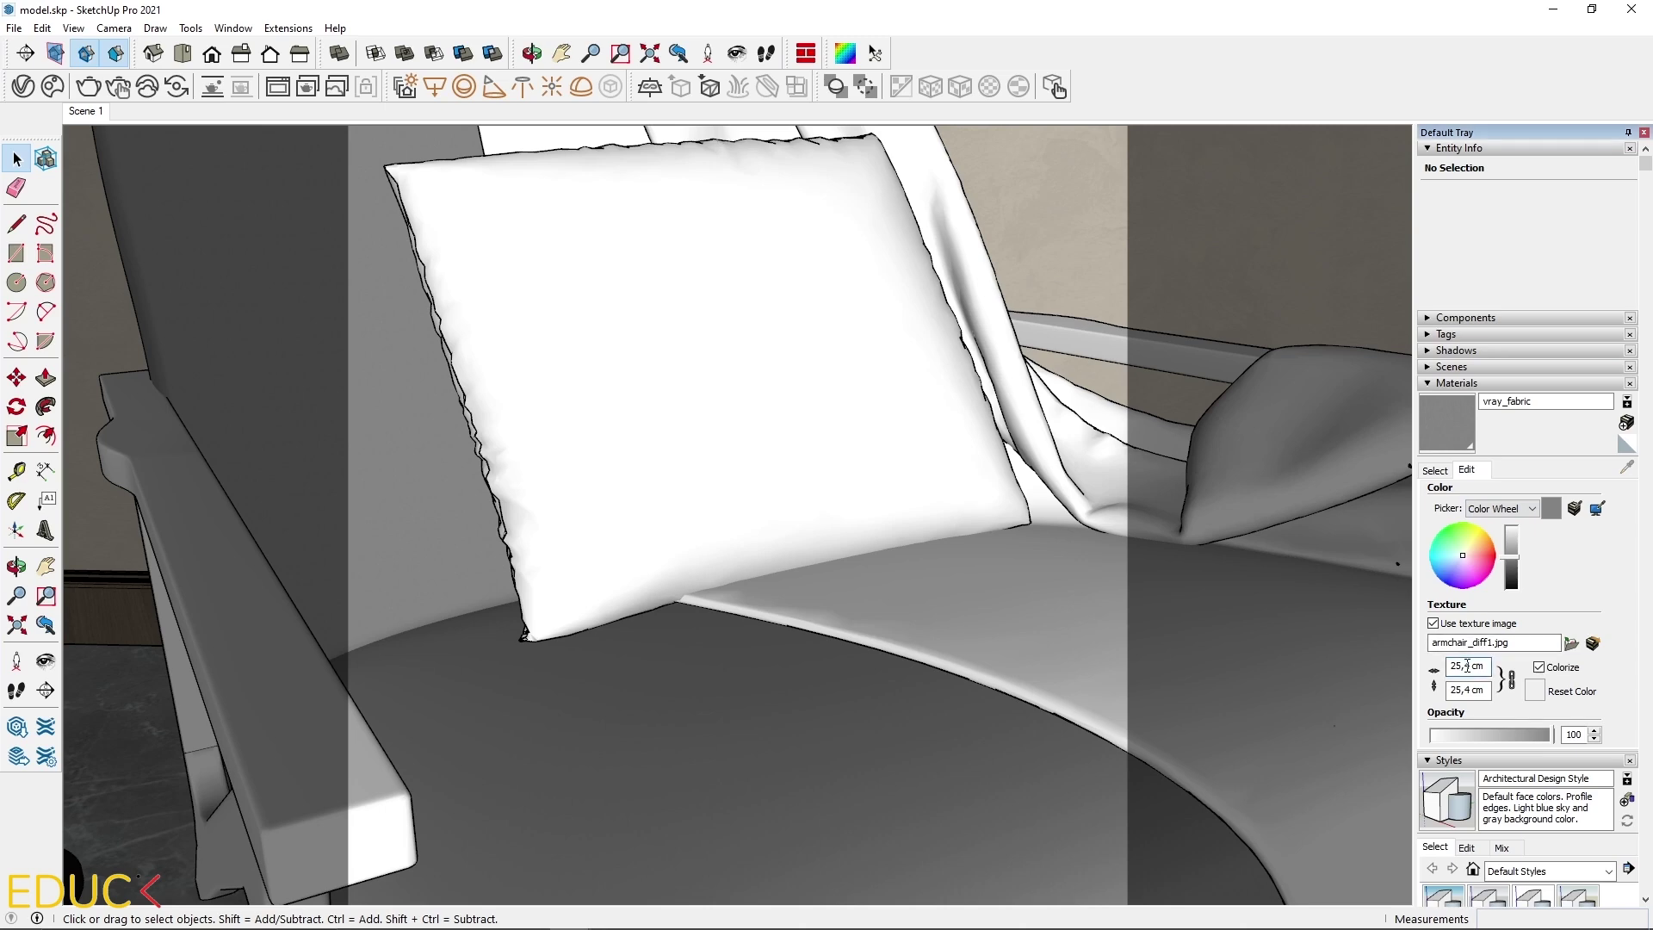
type("2540")
key("Return")
Step: Examine the fabric's texture scale and weave on the armchair seat, both in the model and in a close-up V-Ray render
scroll(763, 788, "down", 3)
scroll(765, 795, "up", 2)
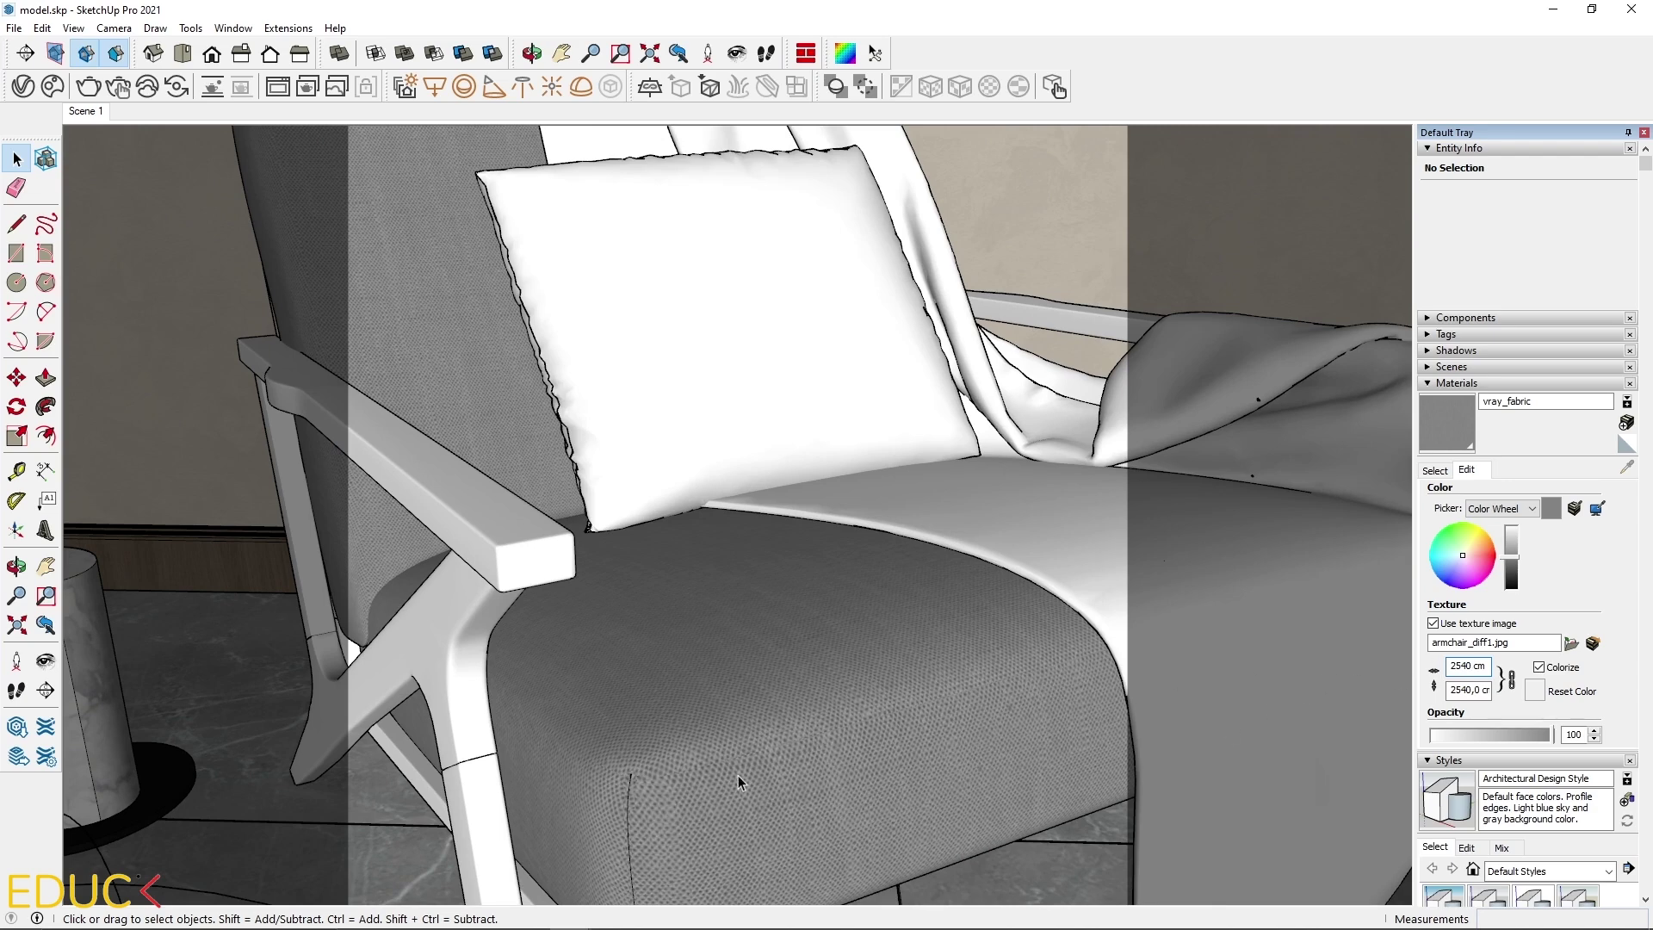
scroll(736, 774, "up", 2)
scroll(776, 675, "down", 1)
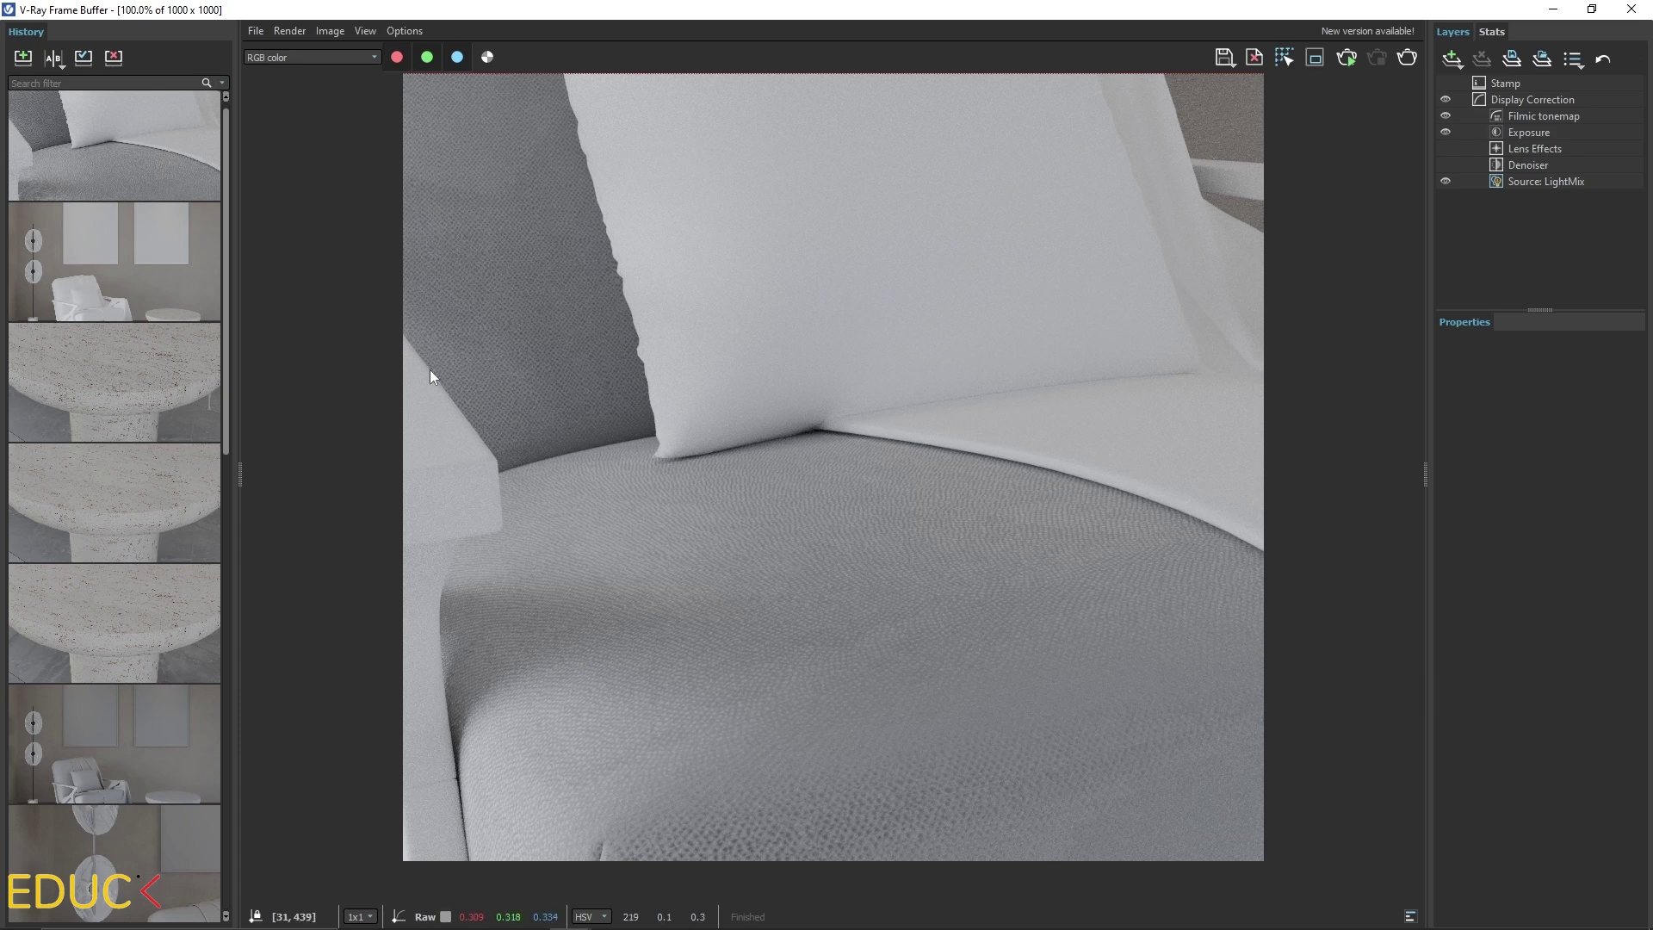
scroll(467, 313, "up", 2)
scroll(473, 321, "down", 2)
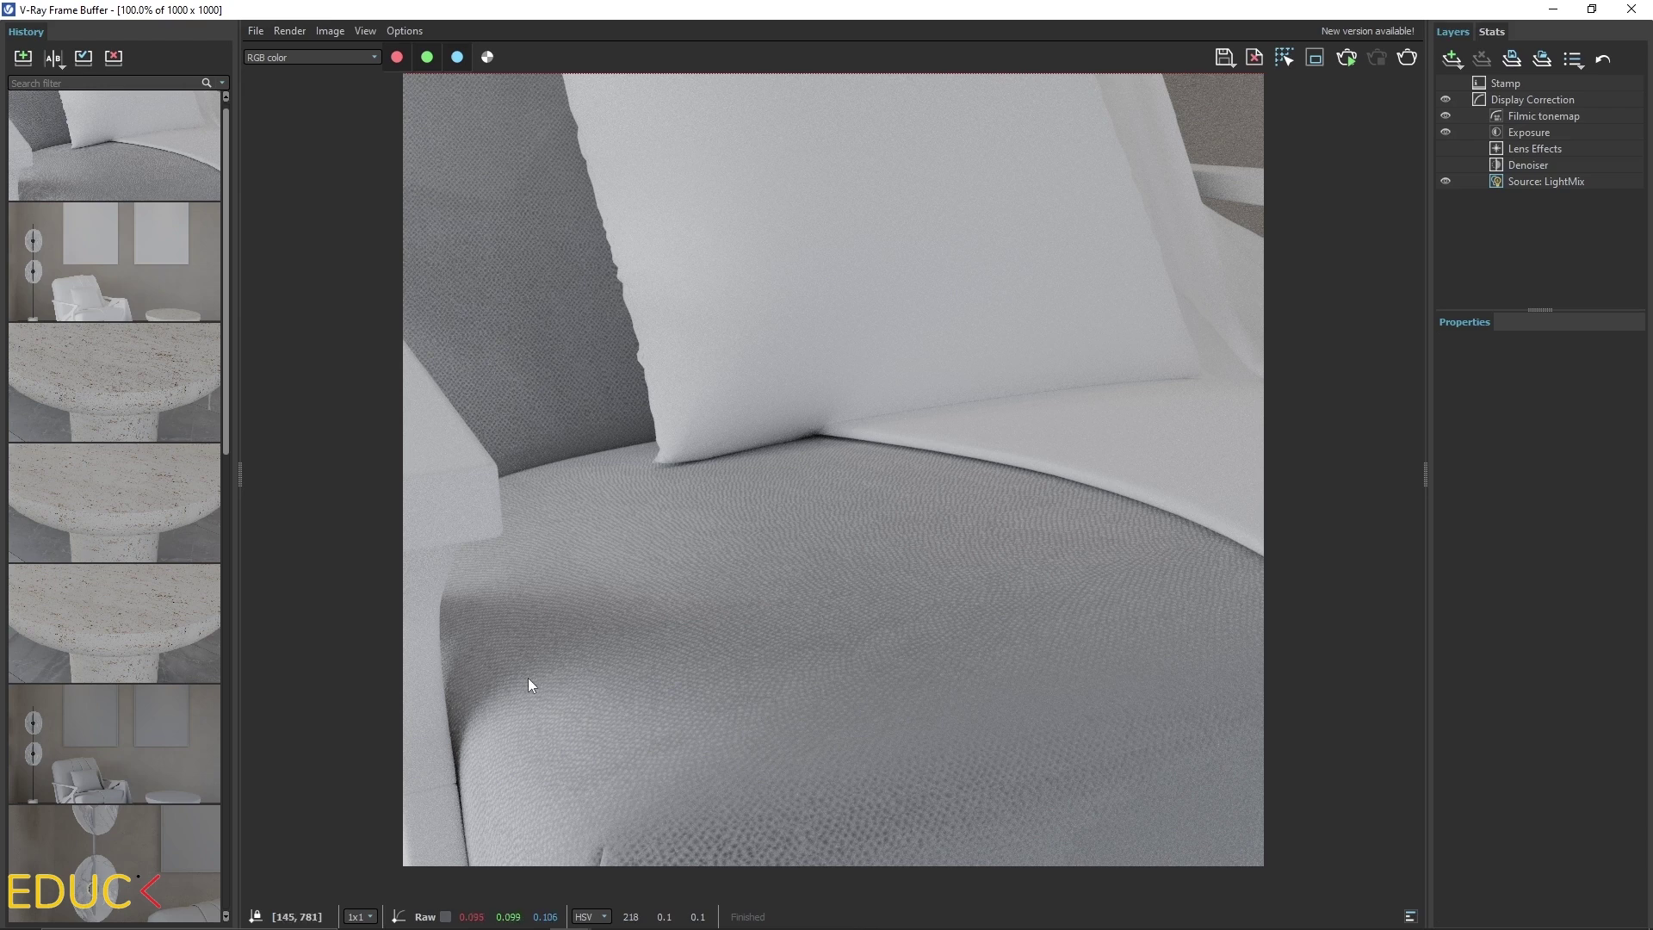
scroll(620, 577, "down", 1)
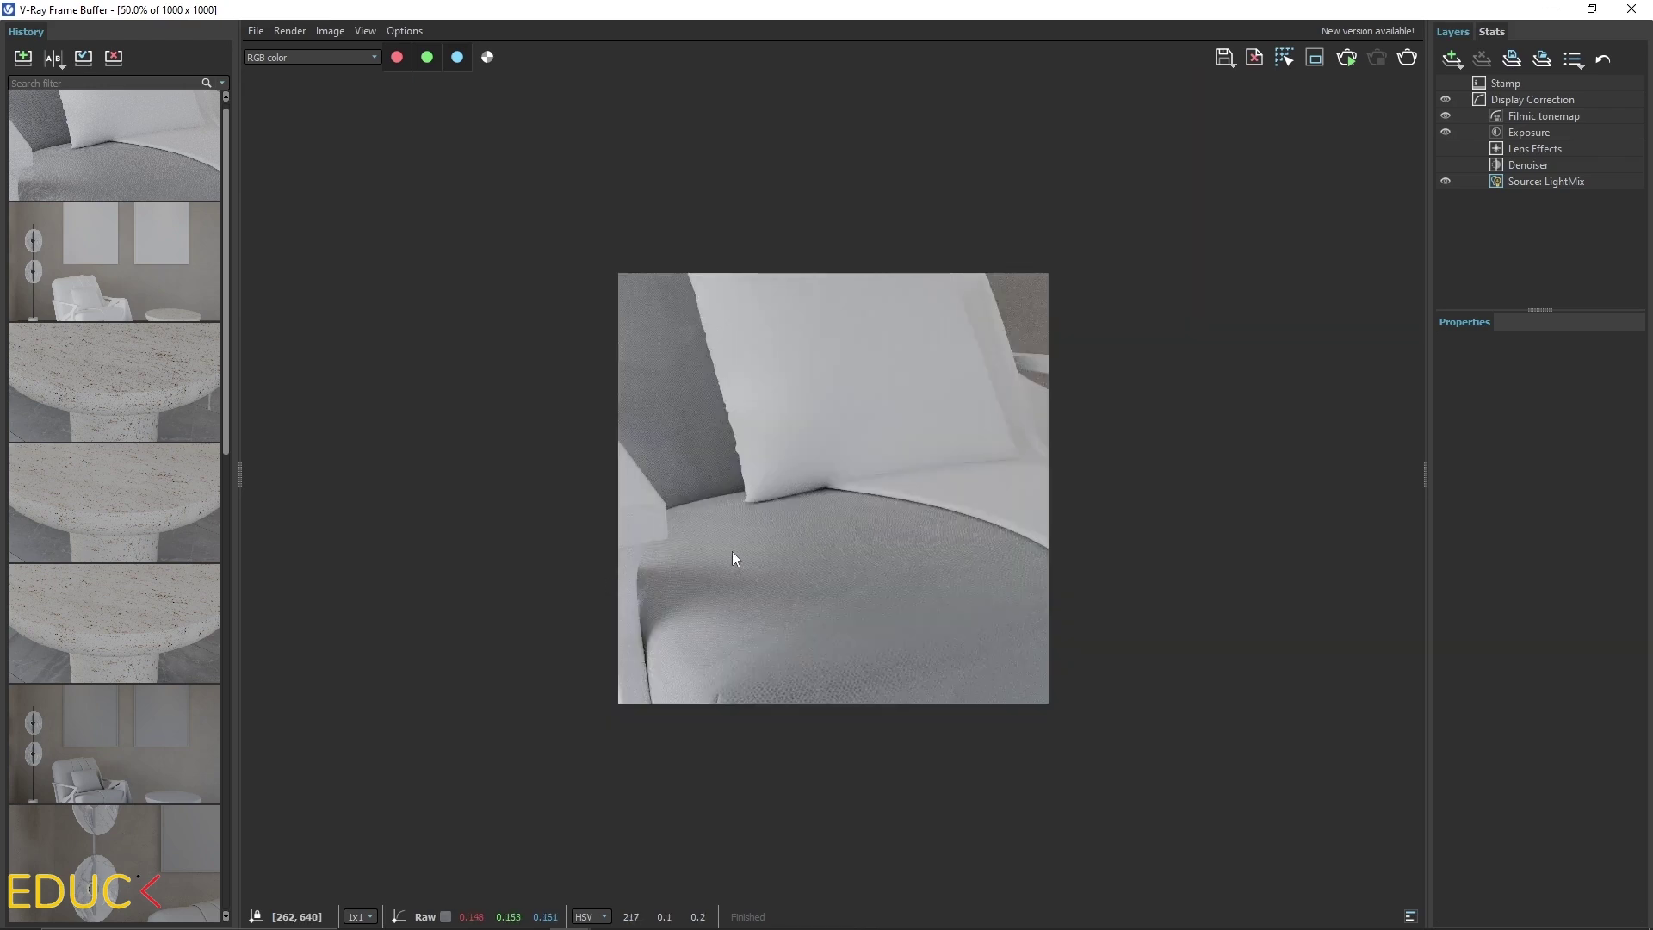
left_click(1553, 9)
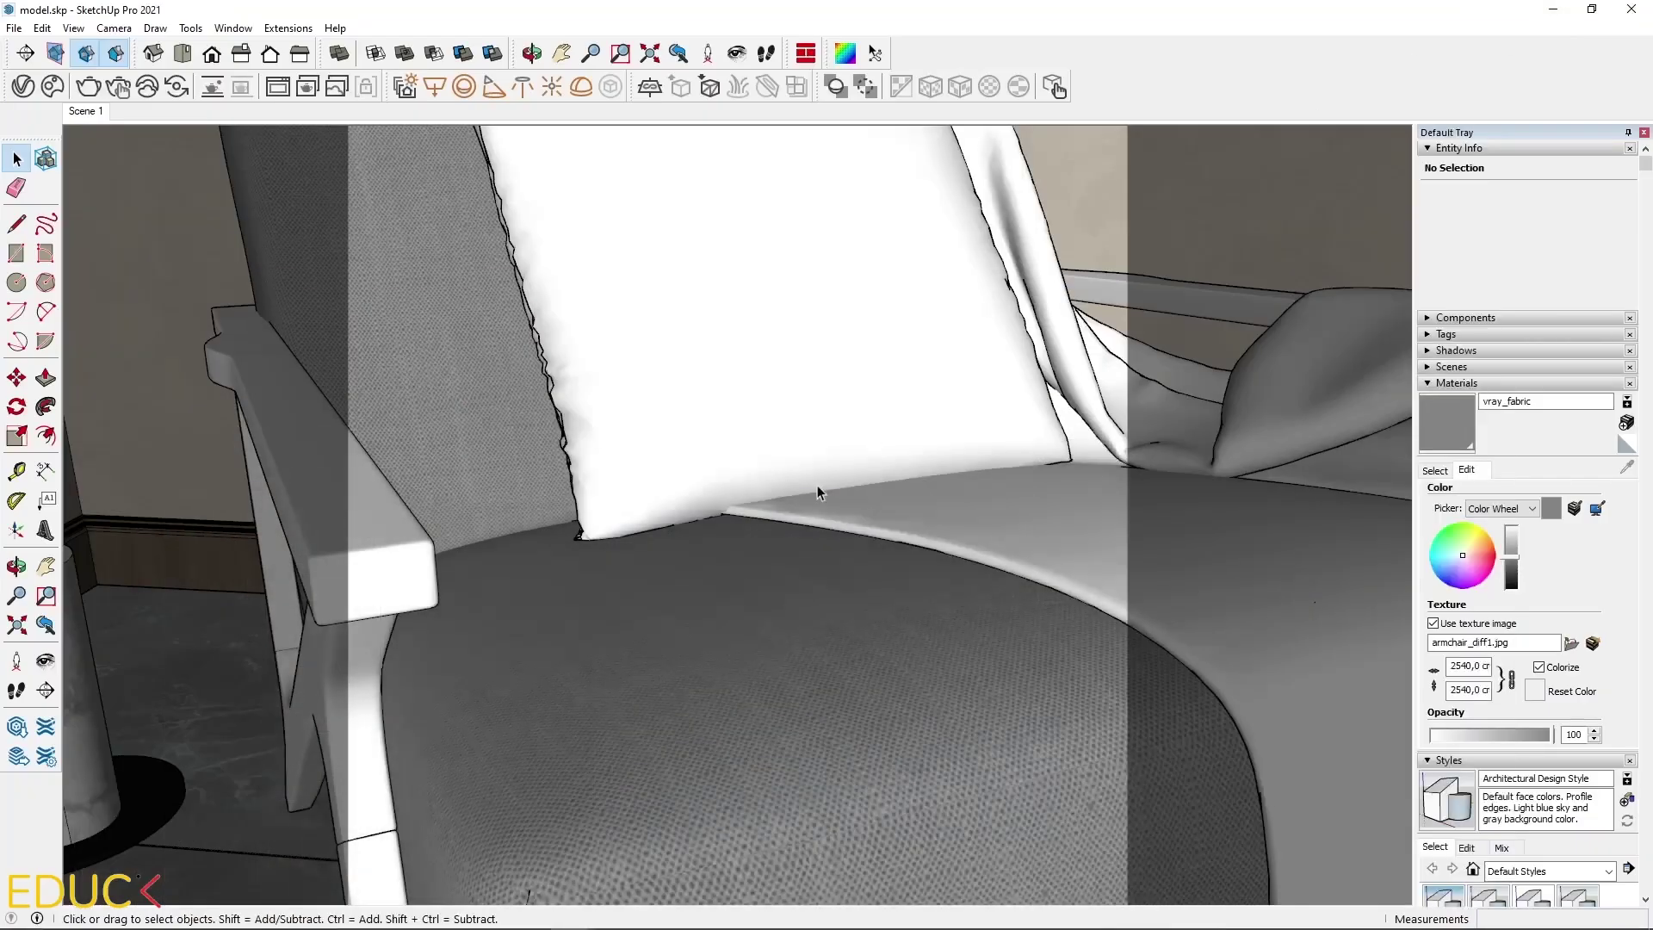
scroll(551, 701, "down", 3)
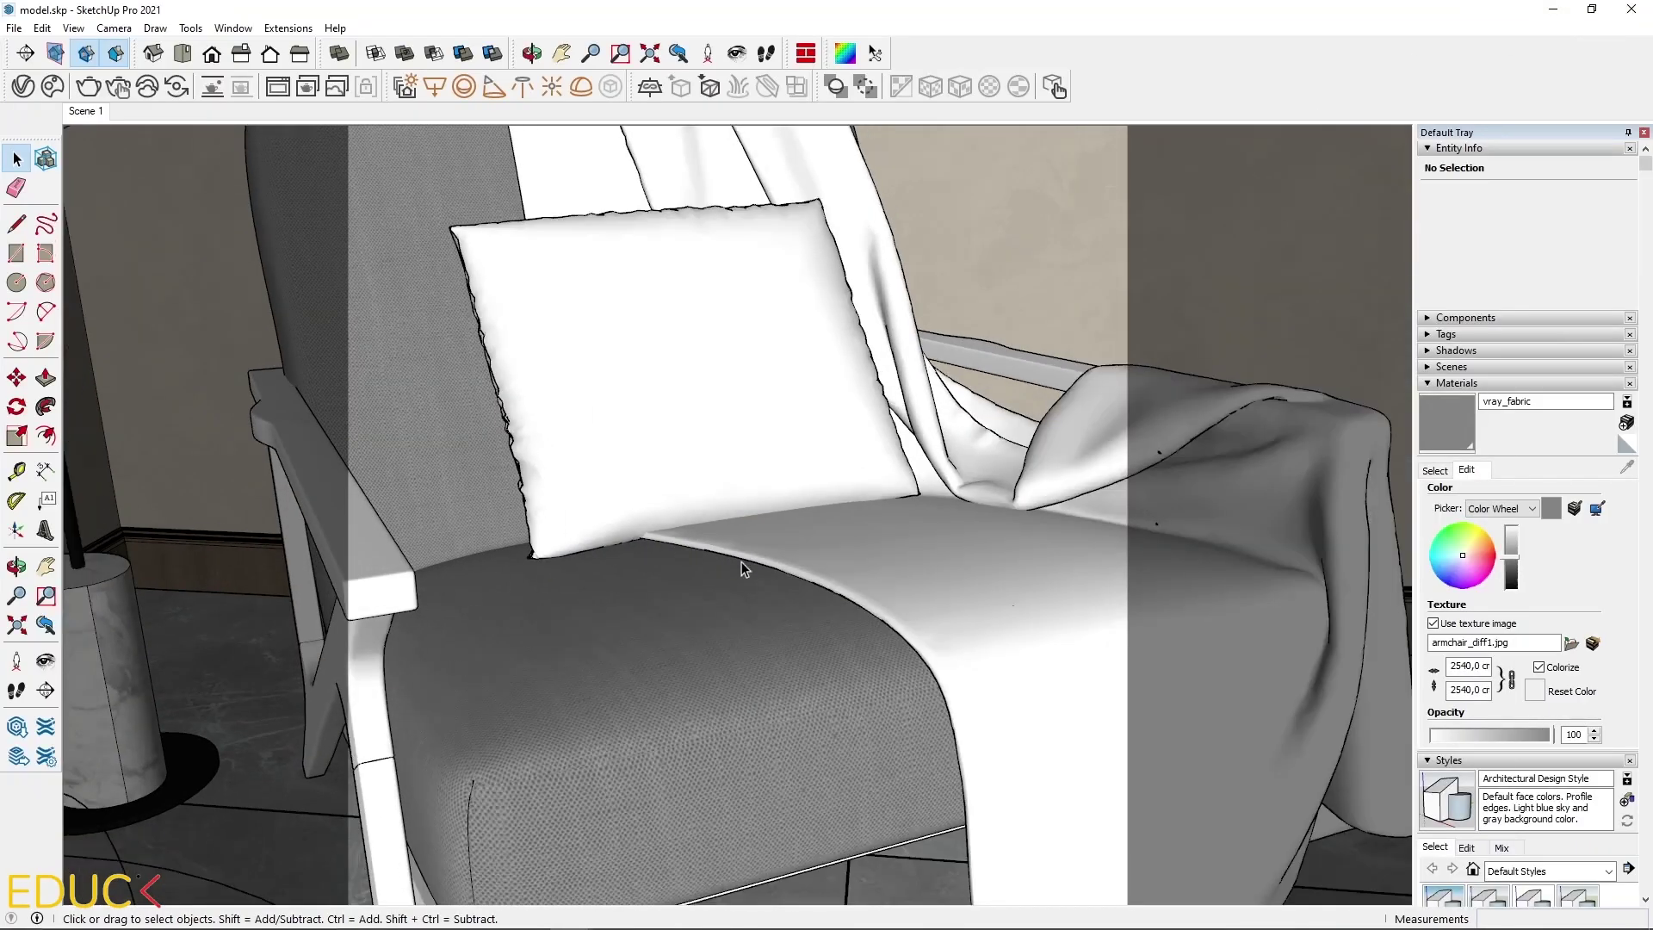
Step: Create a new Generic V-Ray material and name it vray_blanket
middle_click_drag(742, 561, 960, 577)
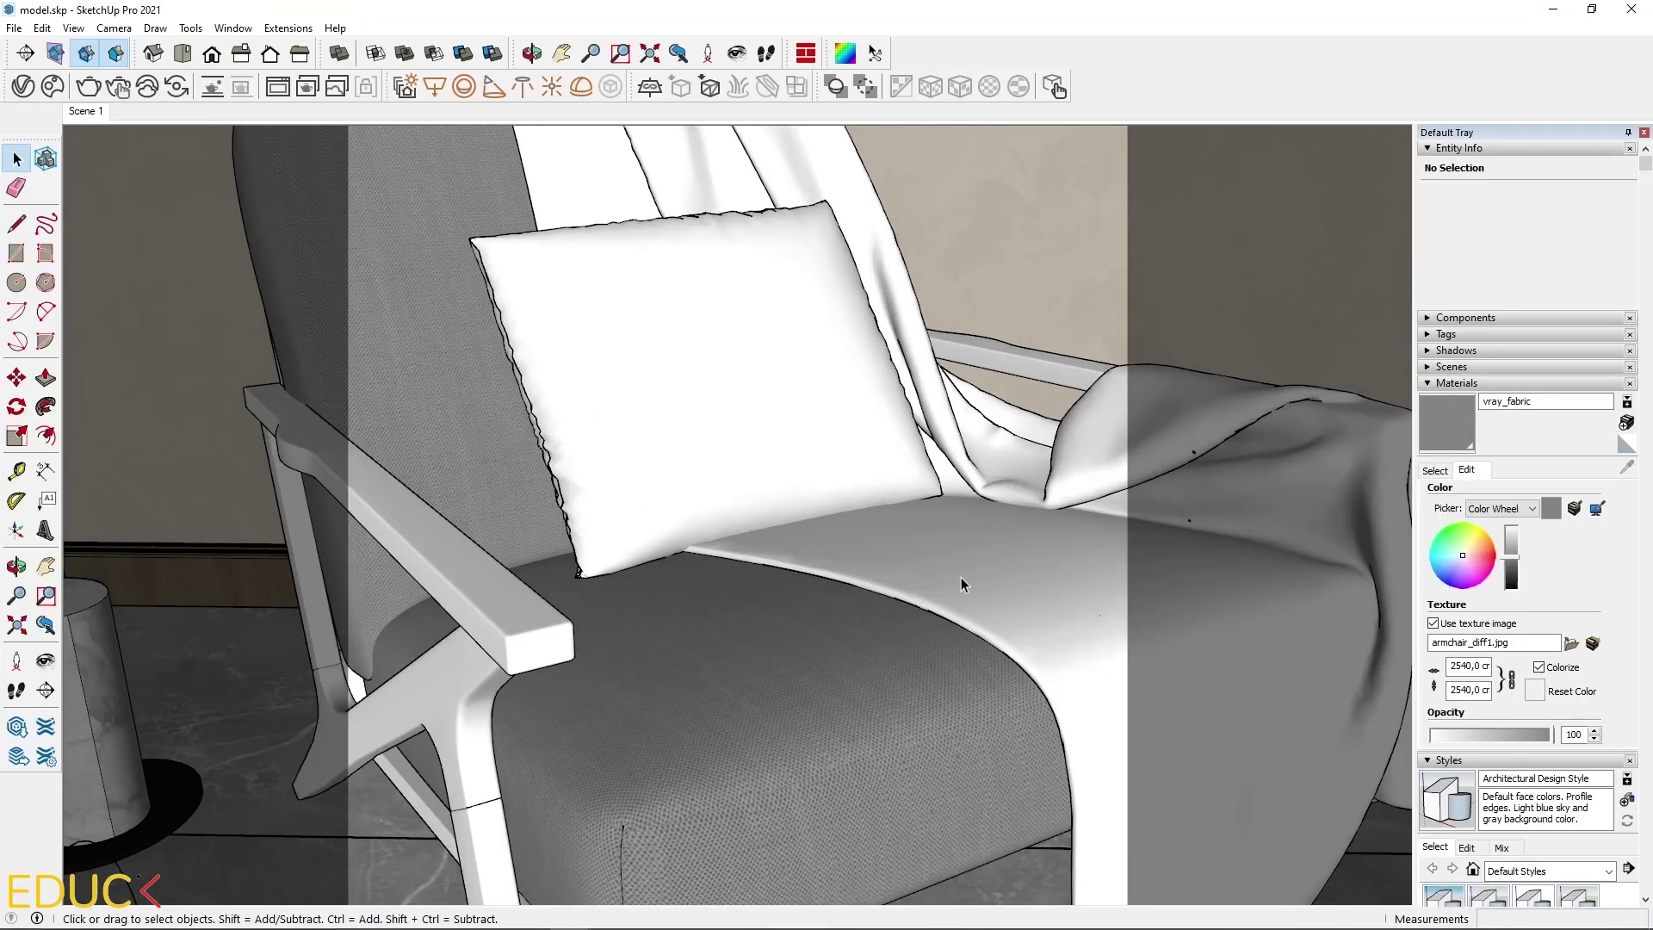
left_click(23, 86)
left_click(707, 740)
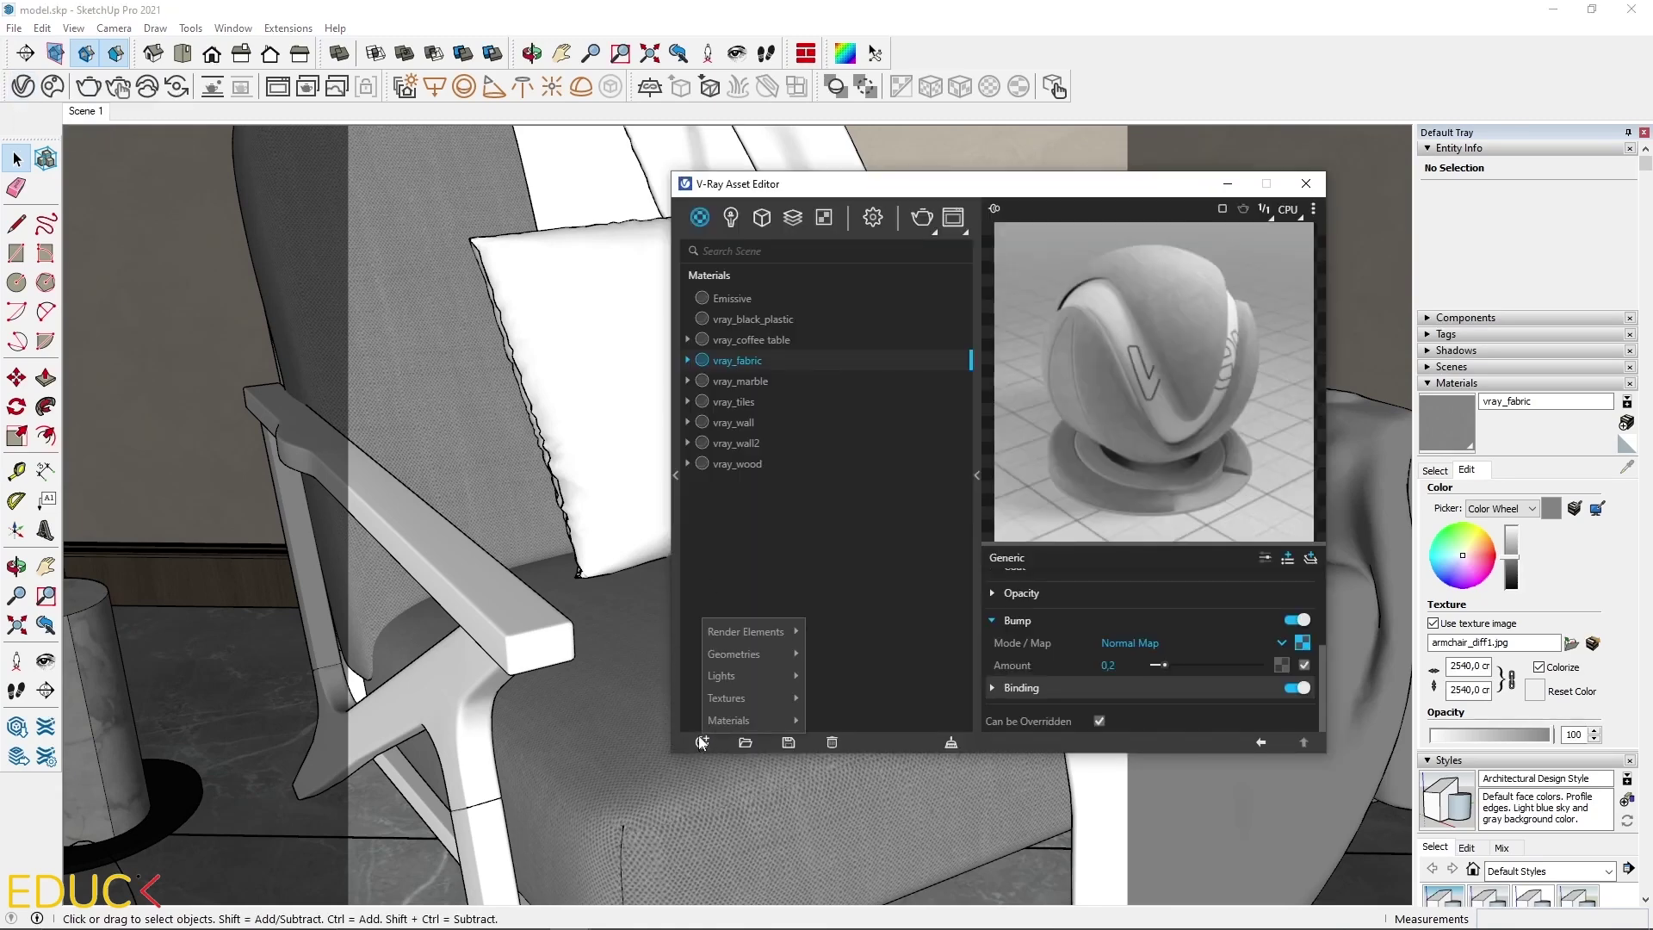
mouse_move(825, 718)
left_click(855, 447)
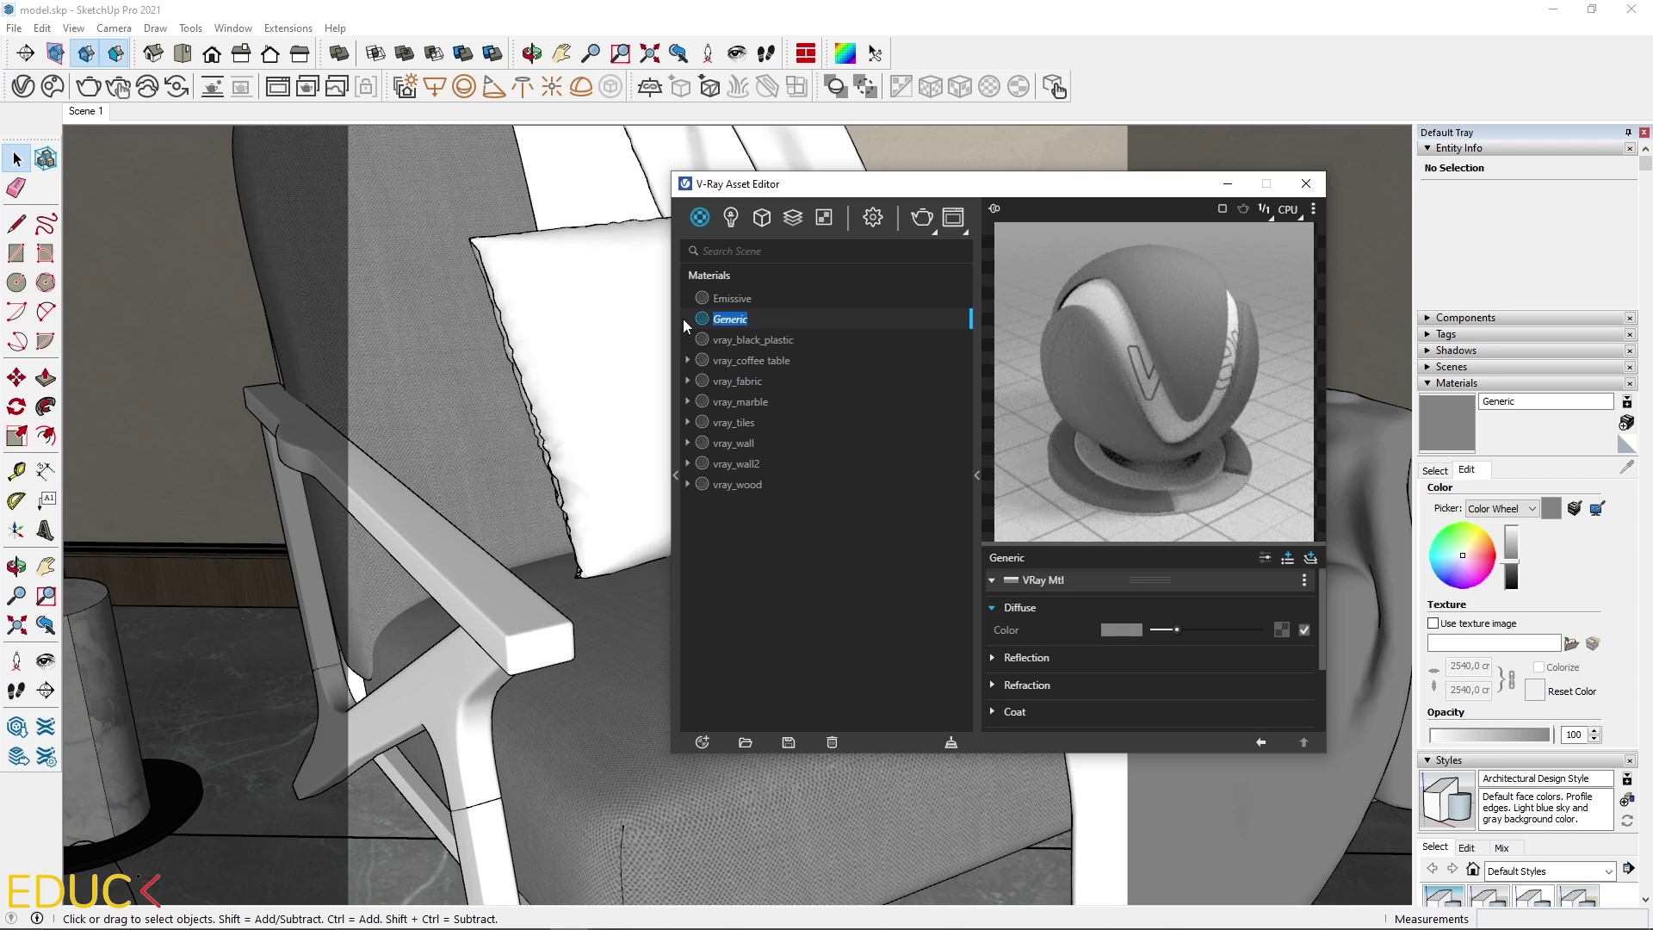
type("vray_blanket")
key("Return")
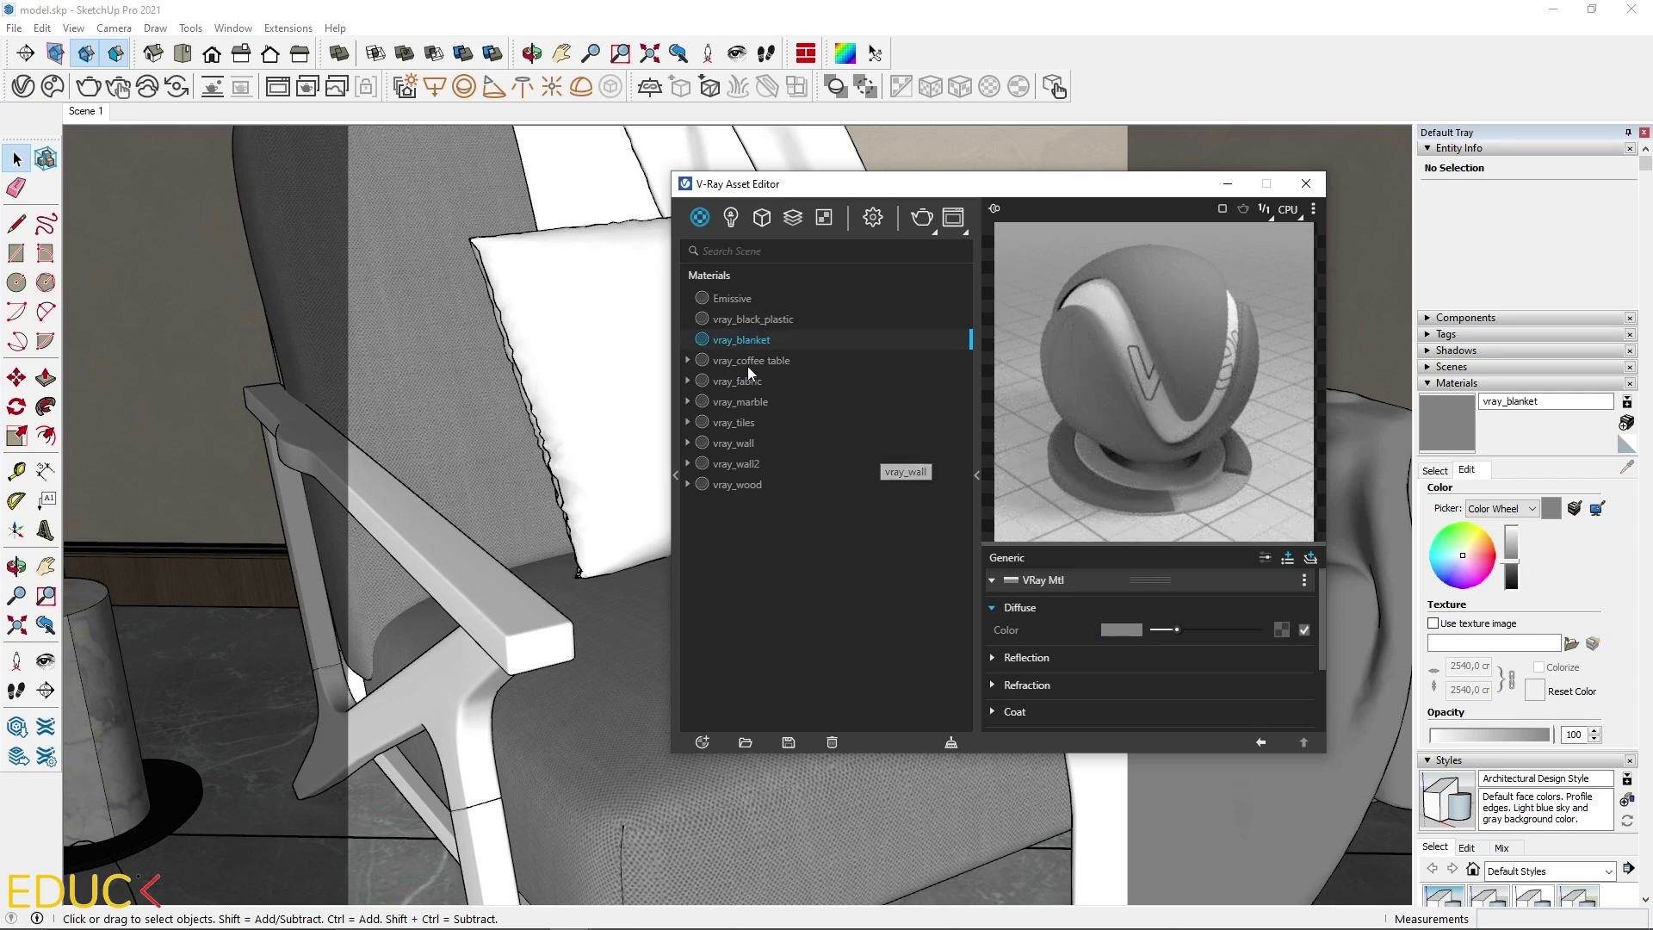
Step: Assign a Falloff texture to the Diffuse color of the vray_blanket material
left_click(1282, 629)
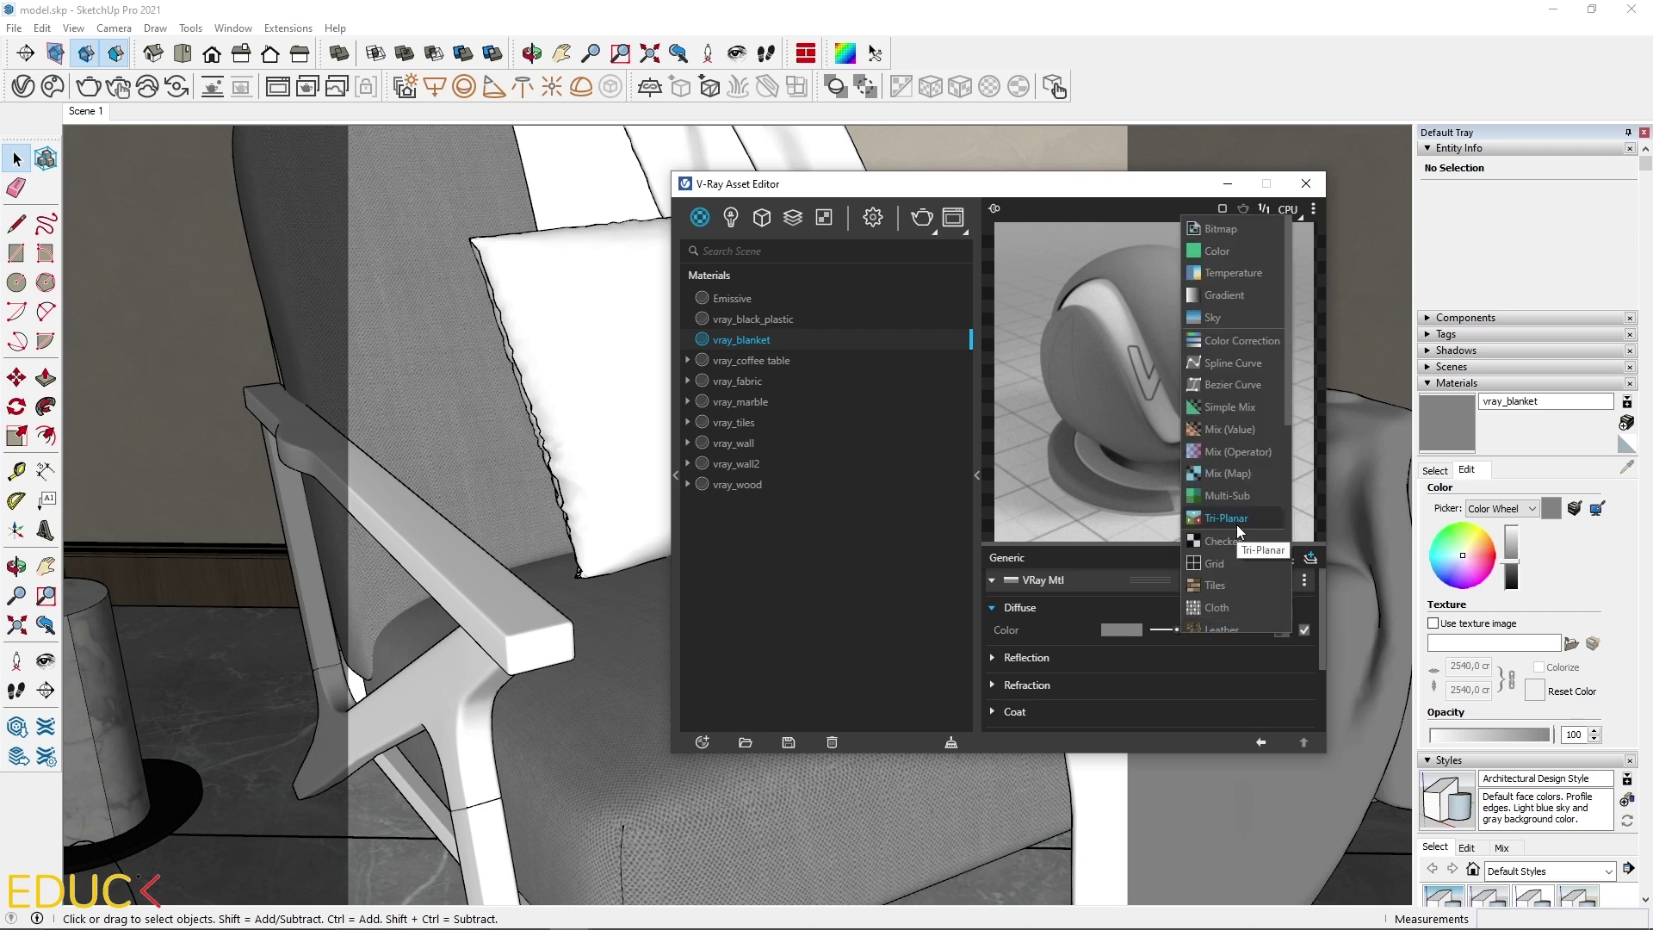
scroll(1238, 530, "down", 6)
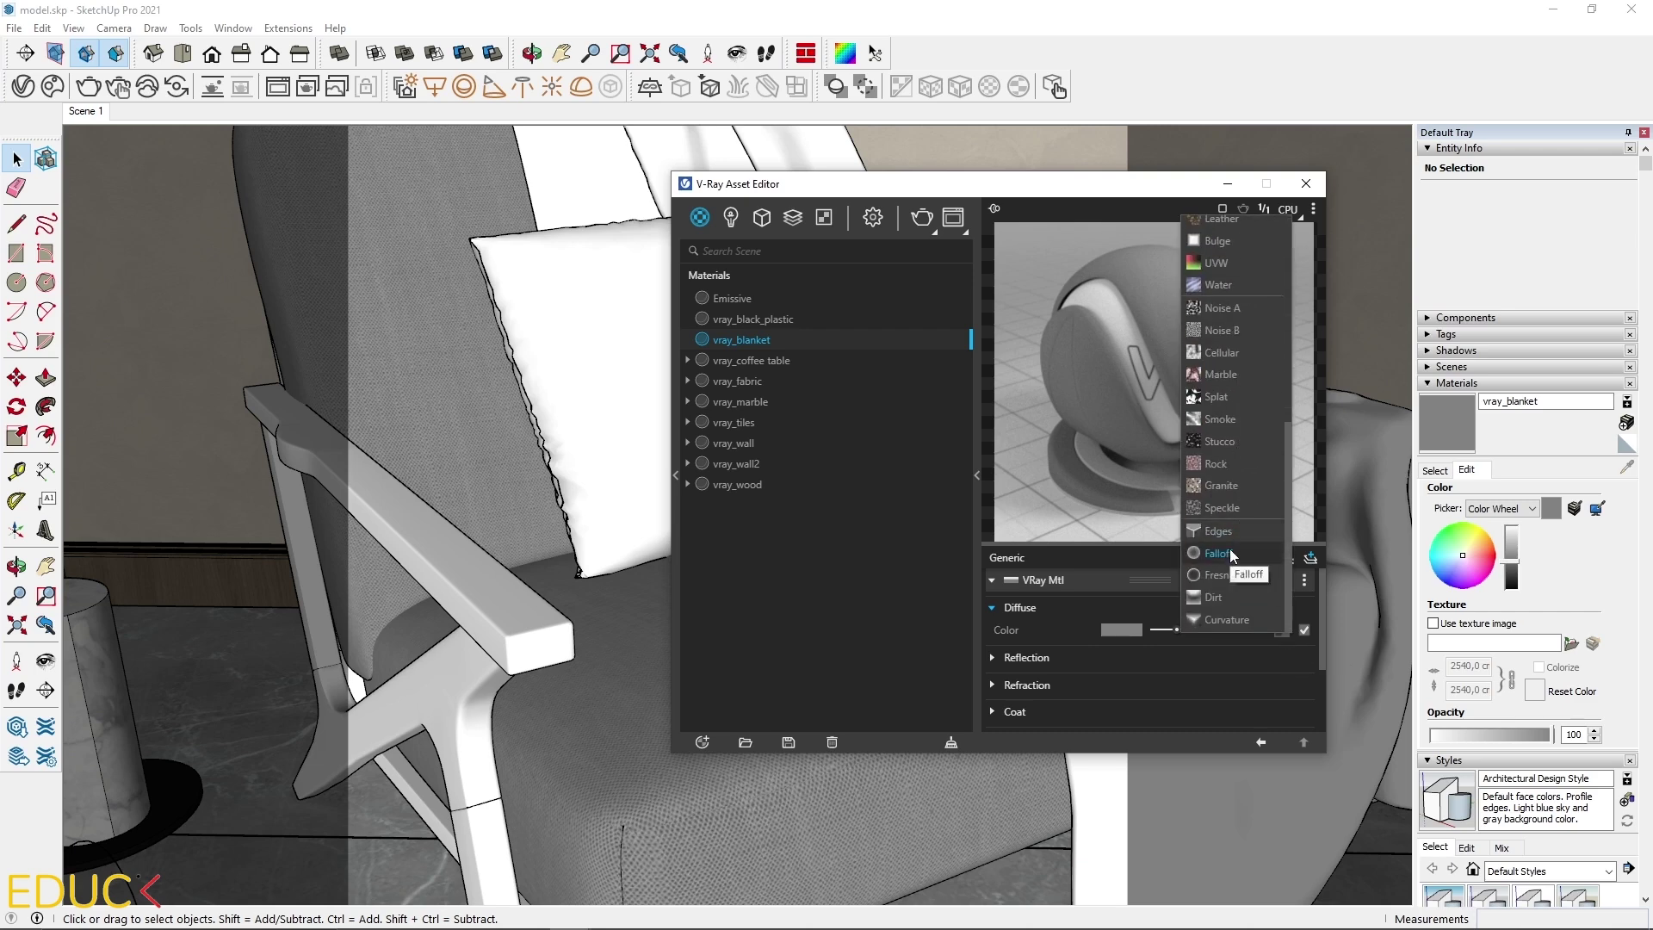
left_click(1229, 551)
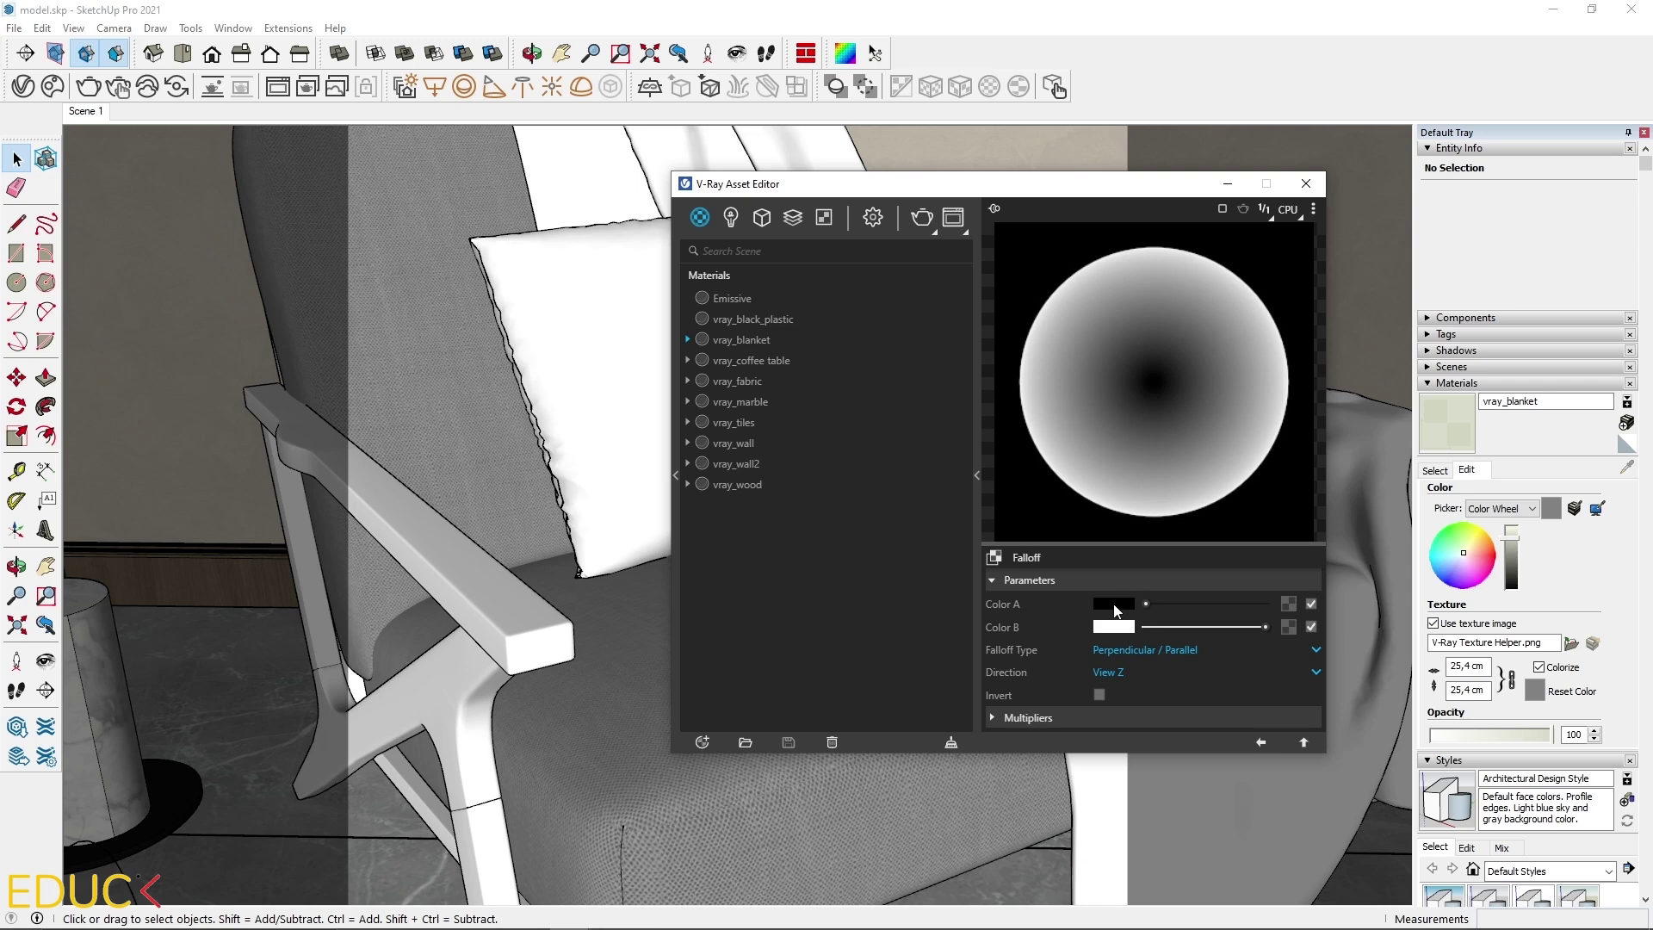
Step: Load blanket.jpg as a Bitmap into Color A of the Falloff texture
left_click(1289, 603)
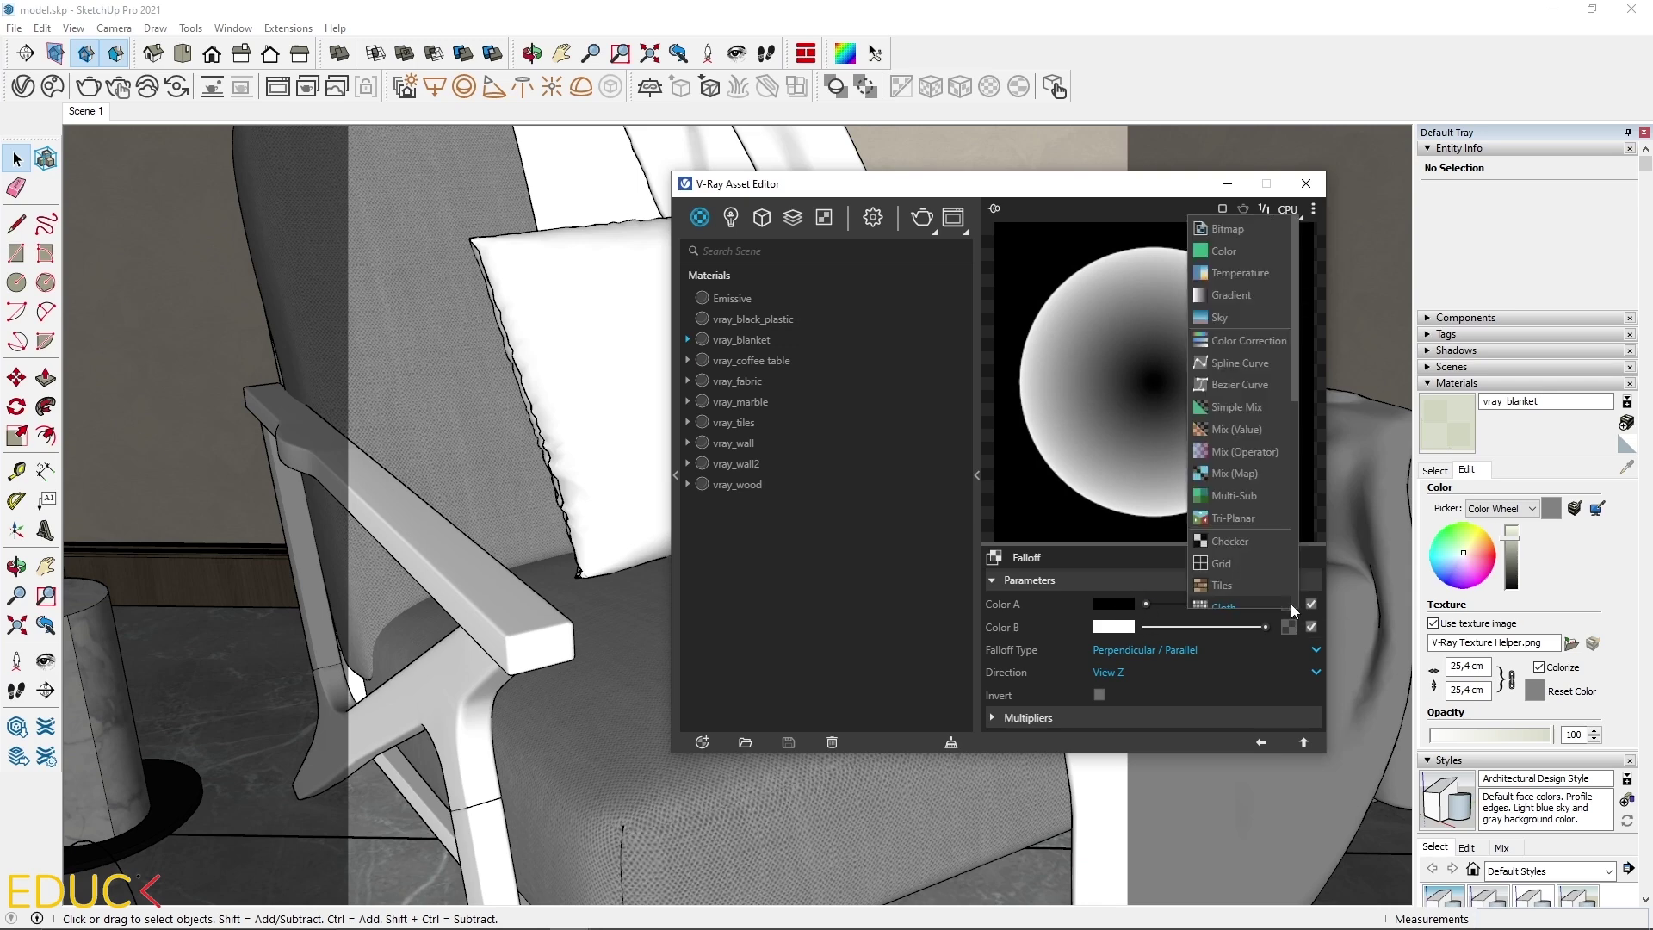
left_click(1232, 229)
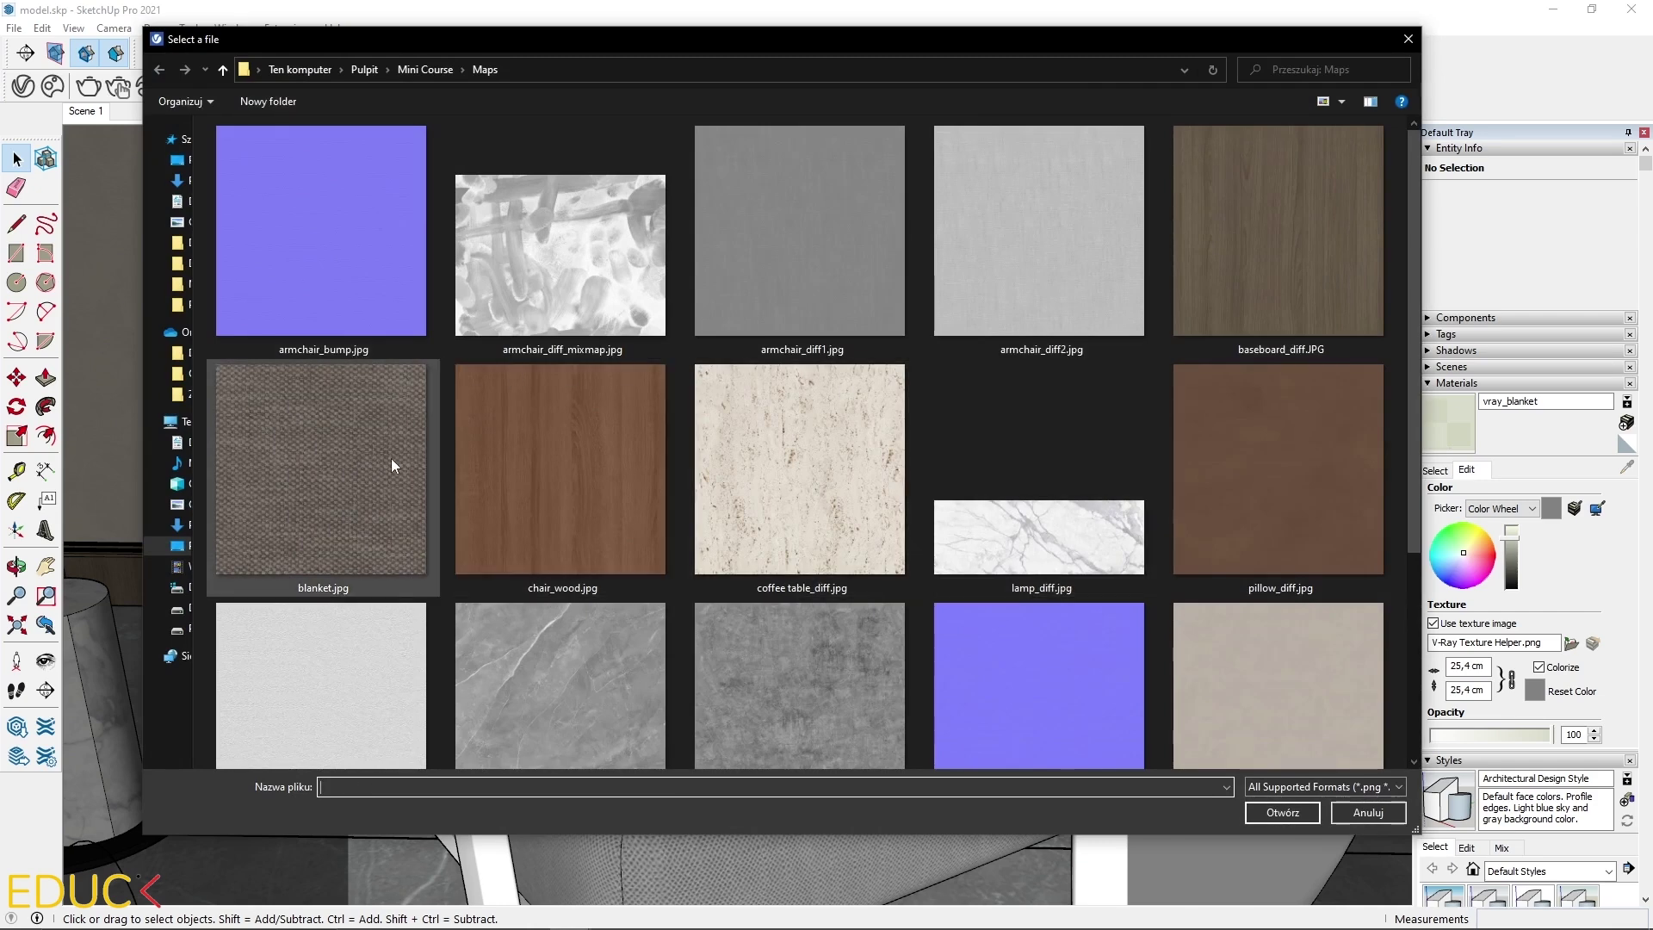
left_click(392, 465)
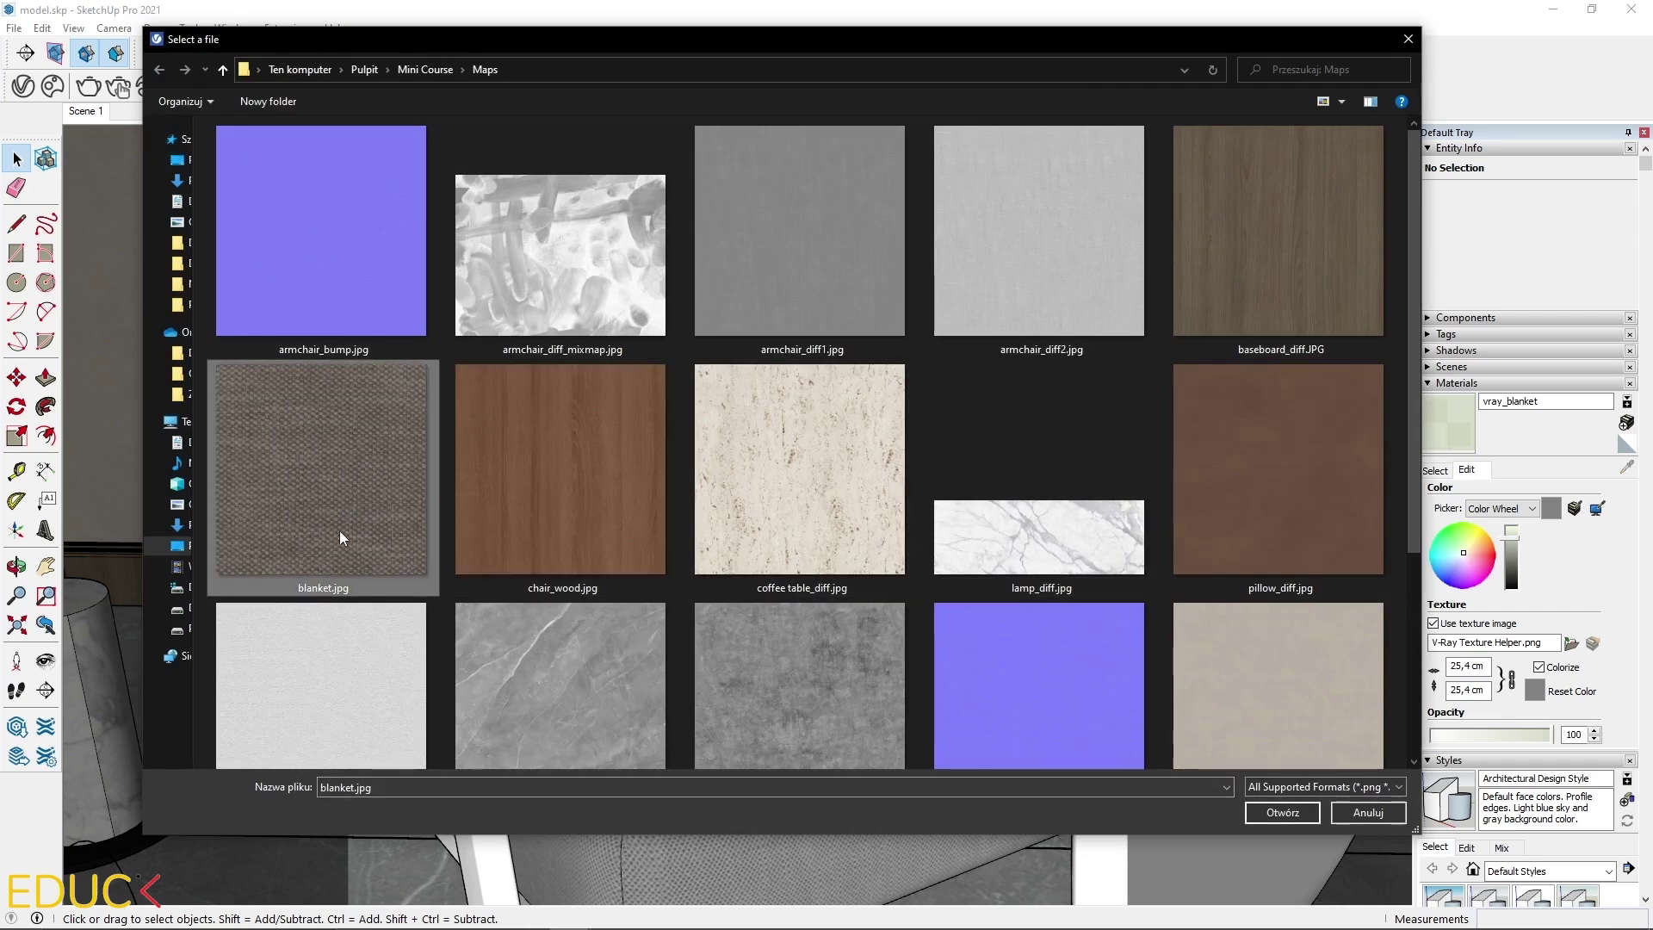
left_click(1276, 811)
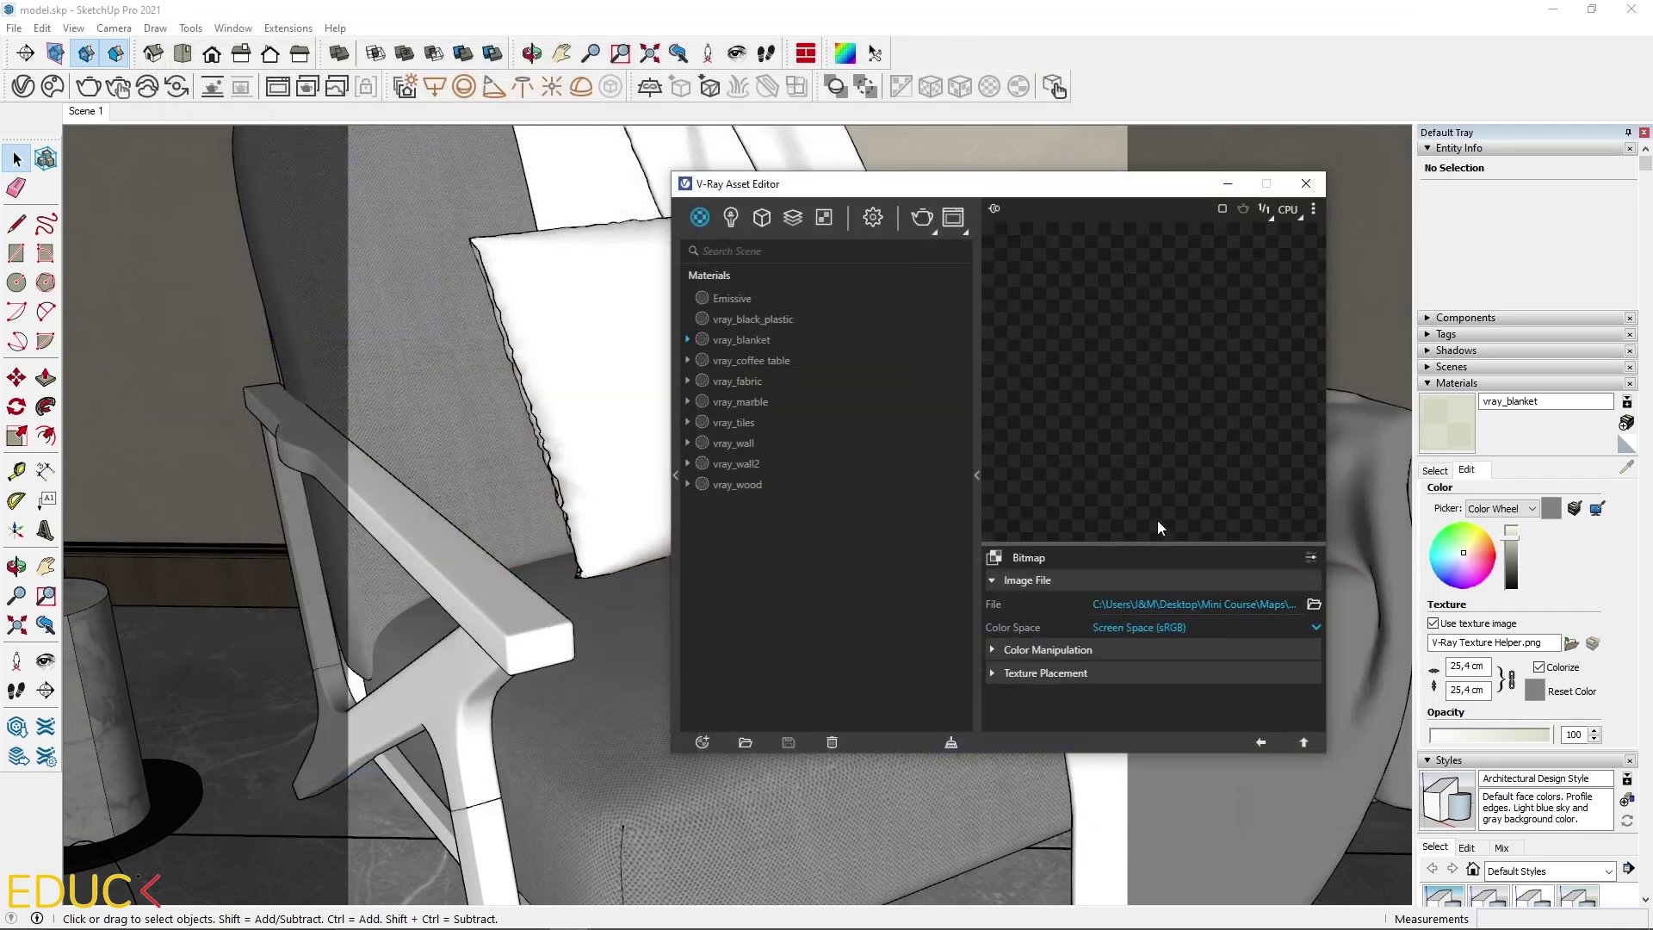
left_click(1261, 743)
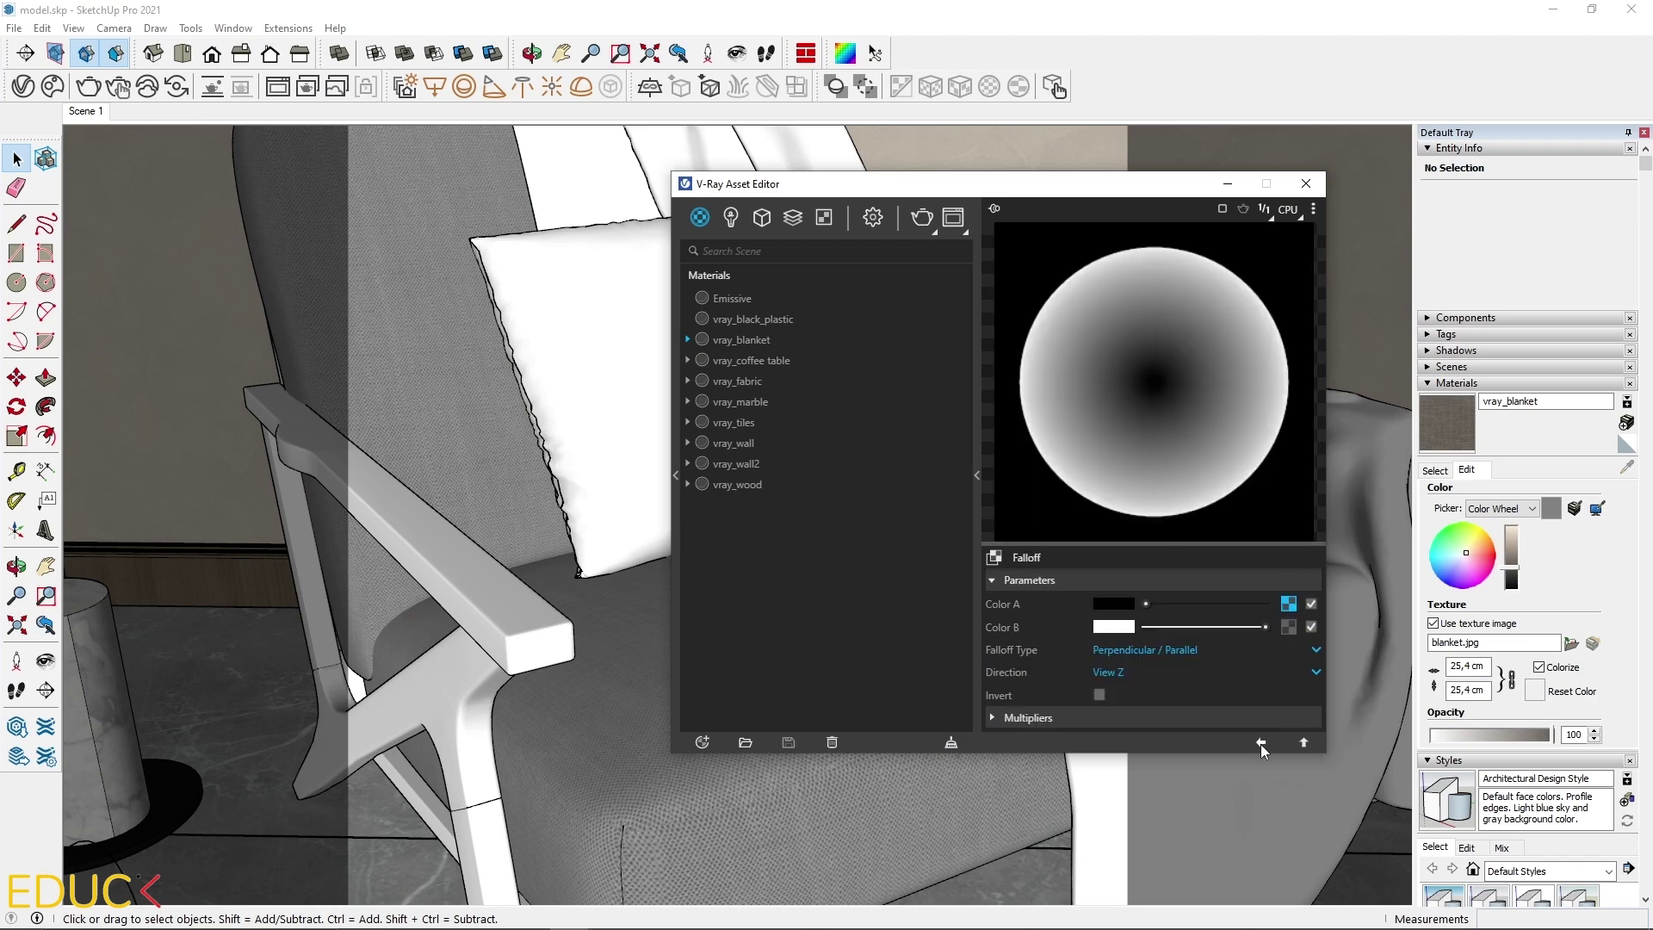
Step: Load blanket.jpg as a Bitmap into the Falloff's Color B with its color space set to Rendering Space (Linear)
left_click(1288, 627)
left_click(1228, 228)
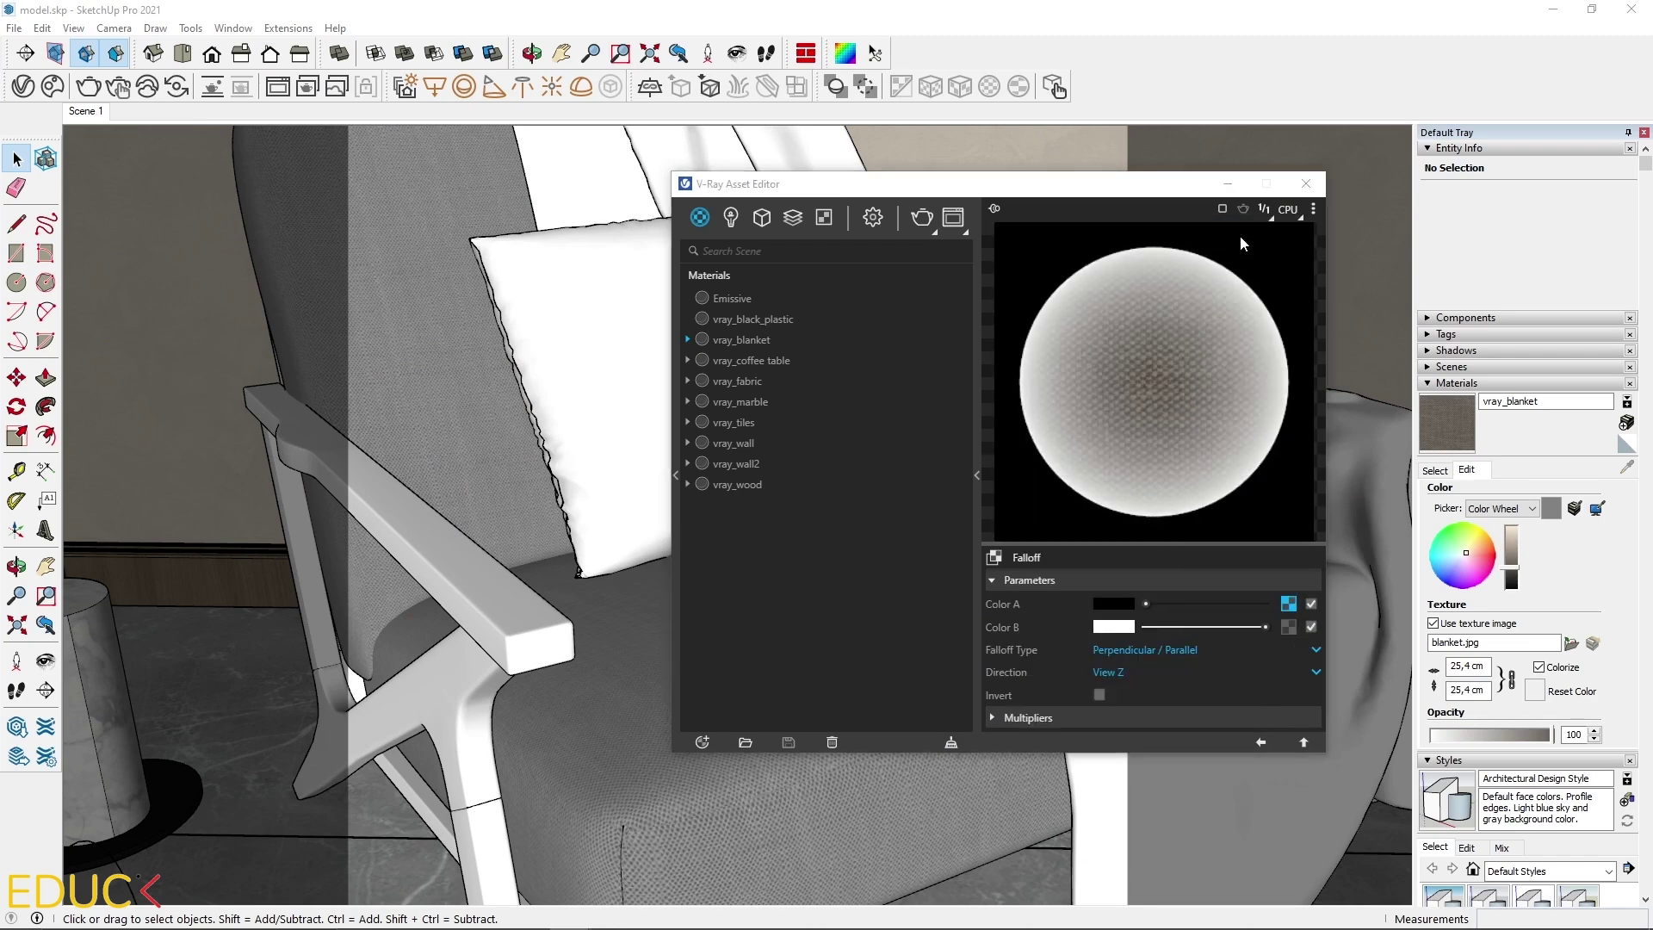
left_click(362, 510)
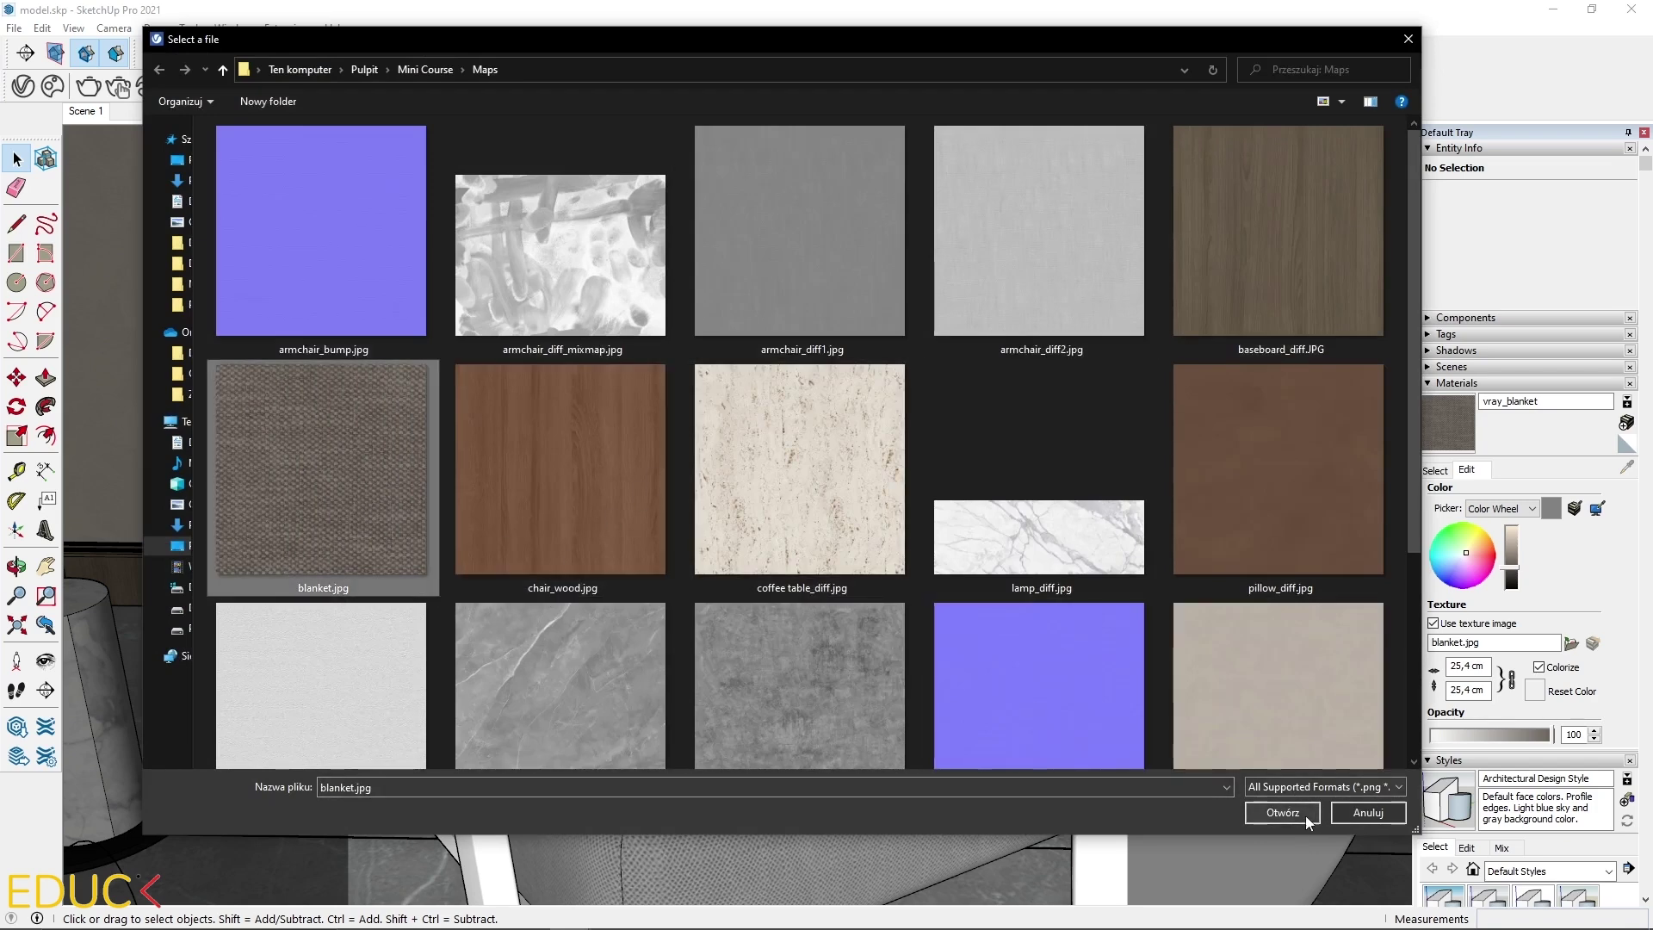
left_click(1282, 812)
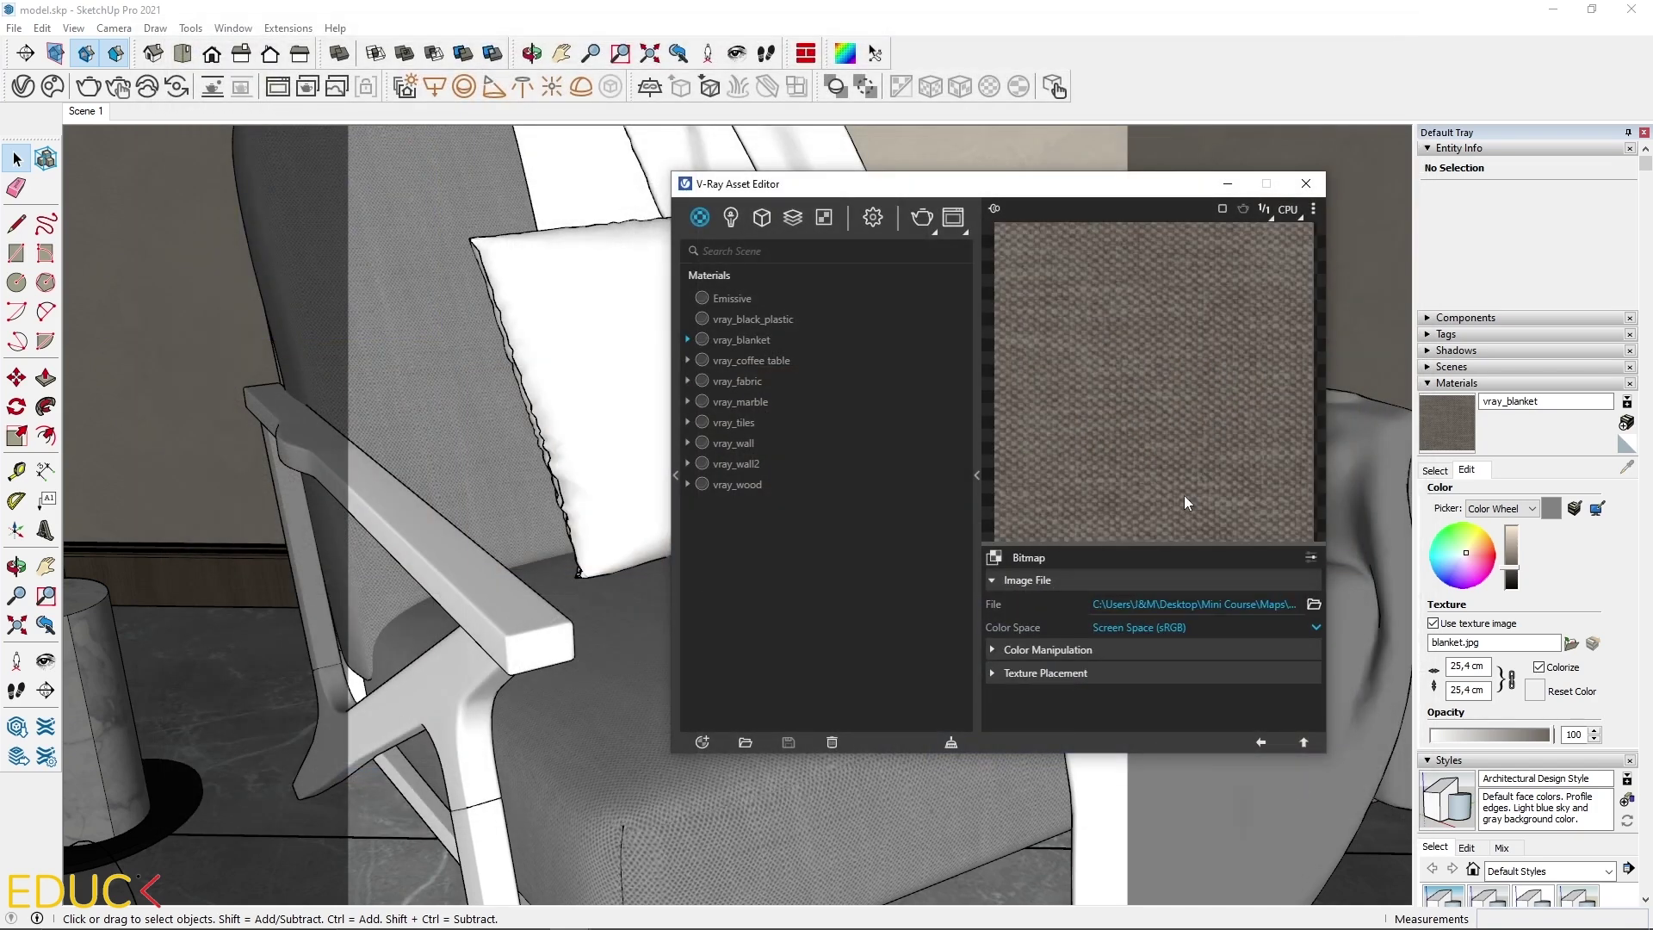
left_click(1141, 627)
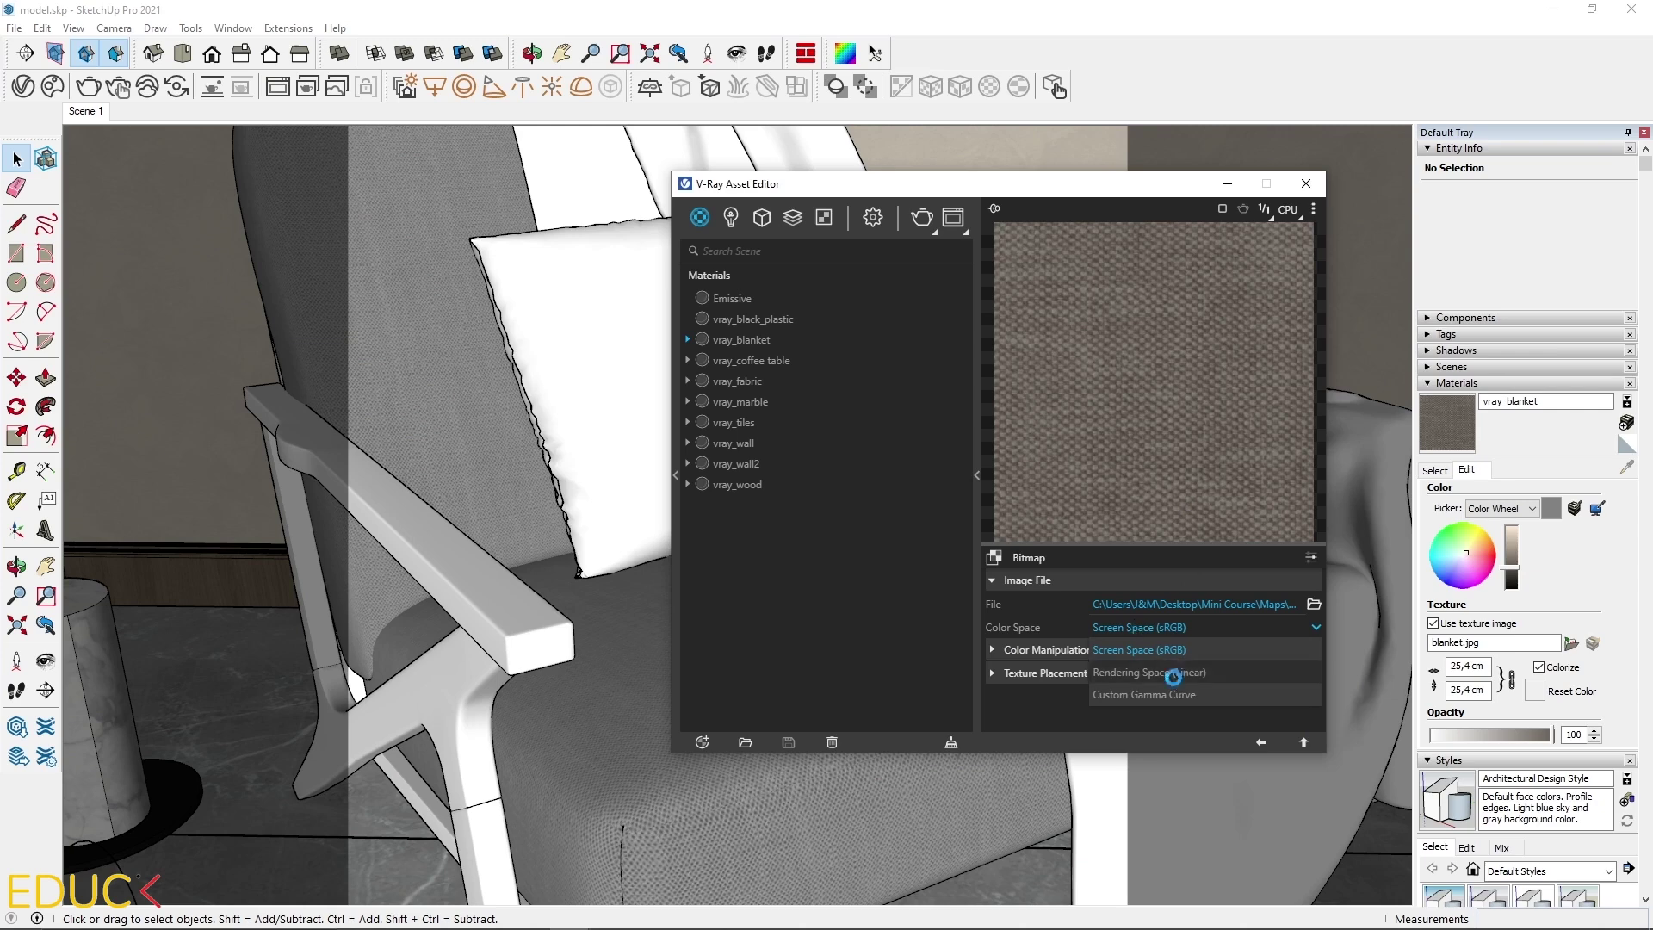
left_click(1172, 683)
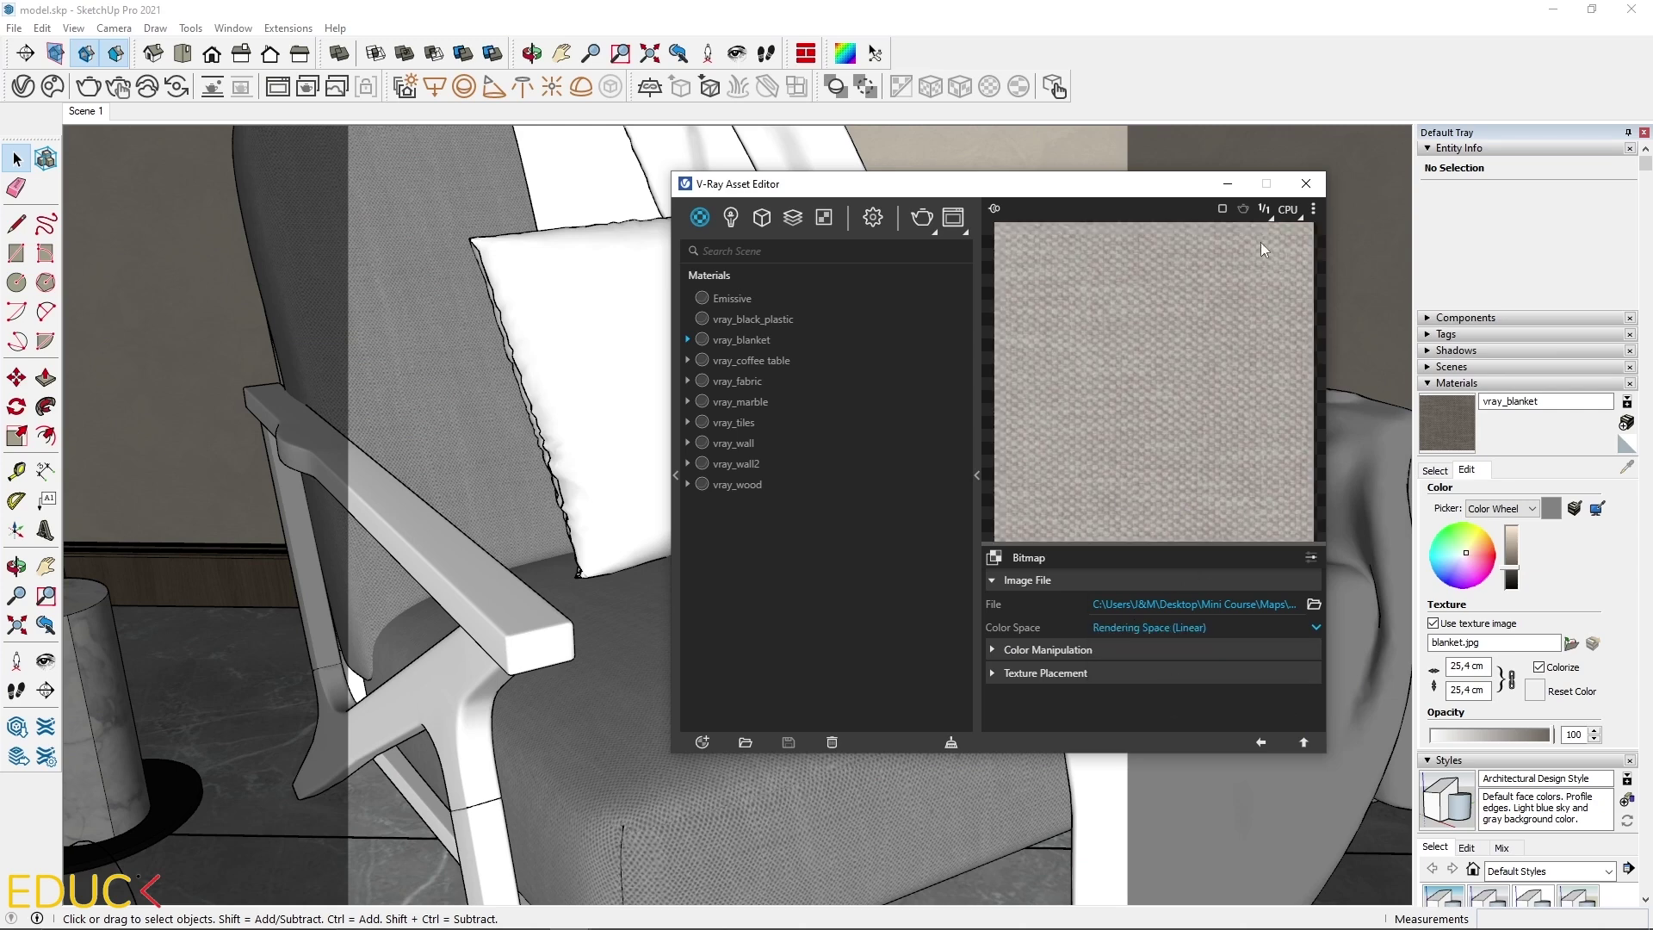
left_click(1260, 742)
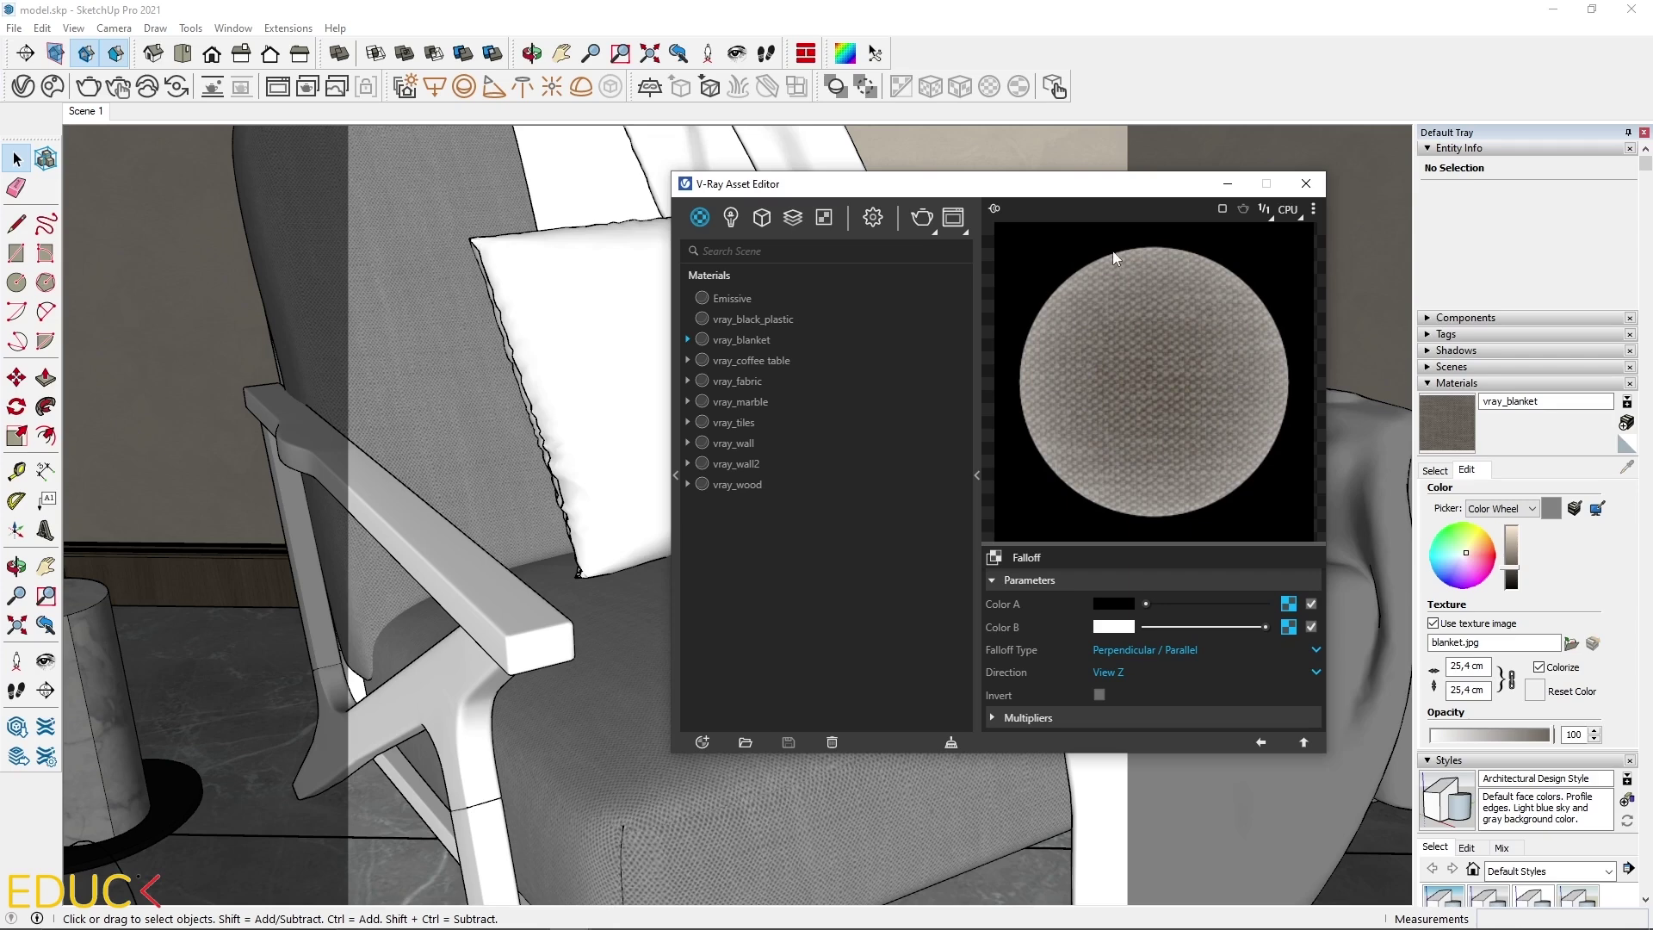
Step: Return to the vray_blanket material's settings and switch its preview scene to Fabric
left_click(1261, 742)
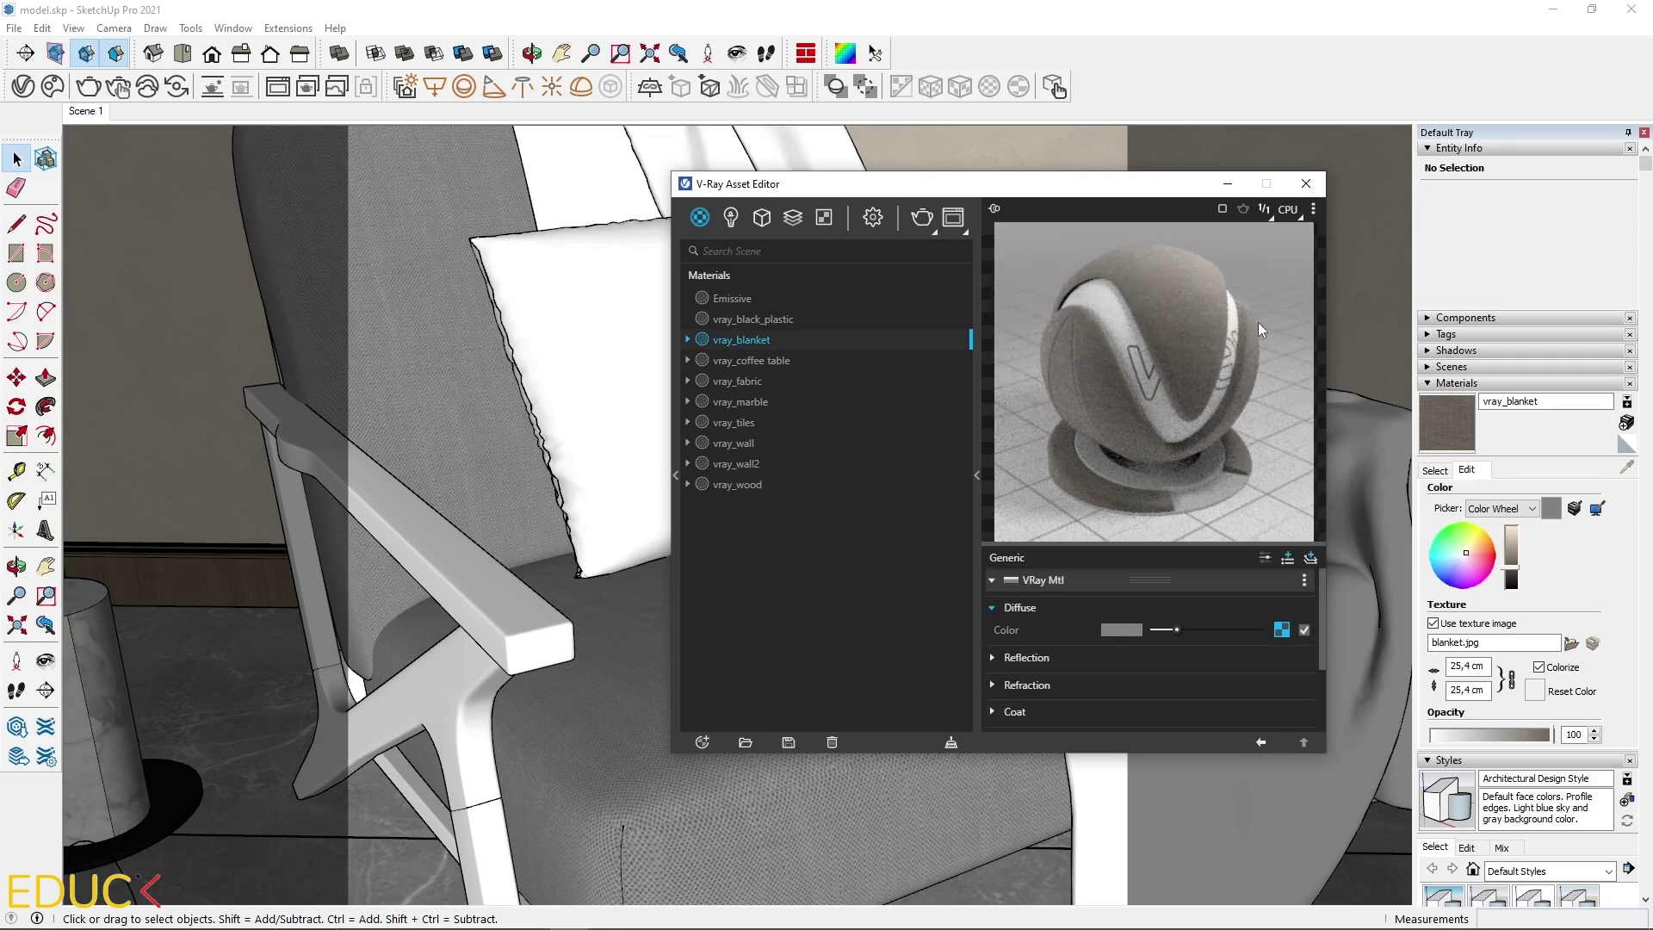
left_click(1313, 211)
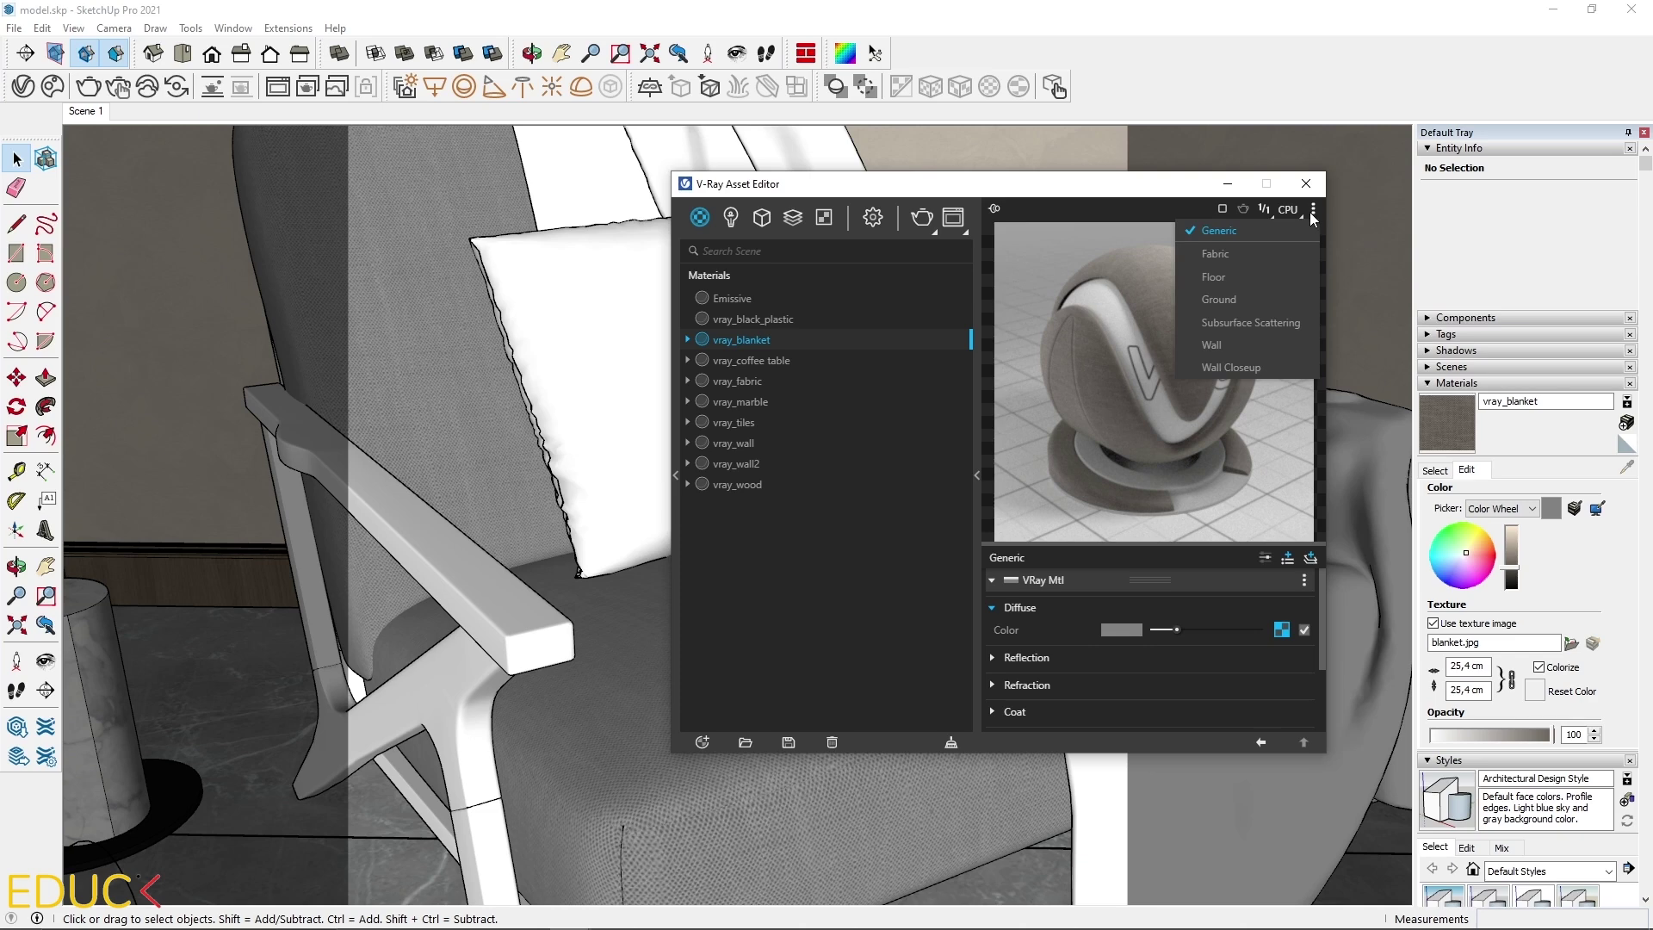
left_click(1257, 256)
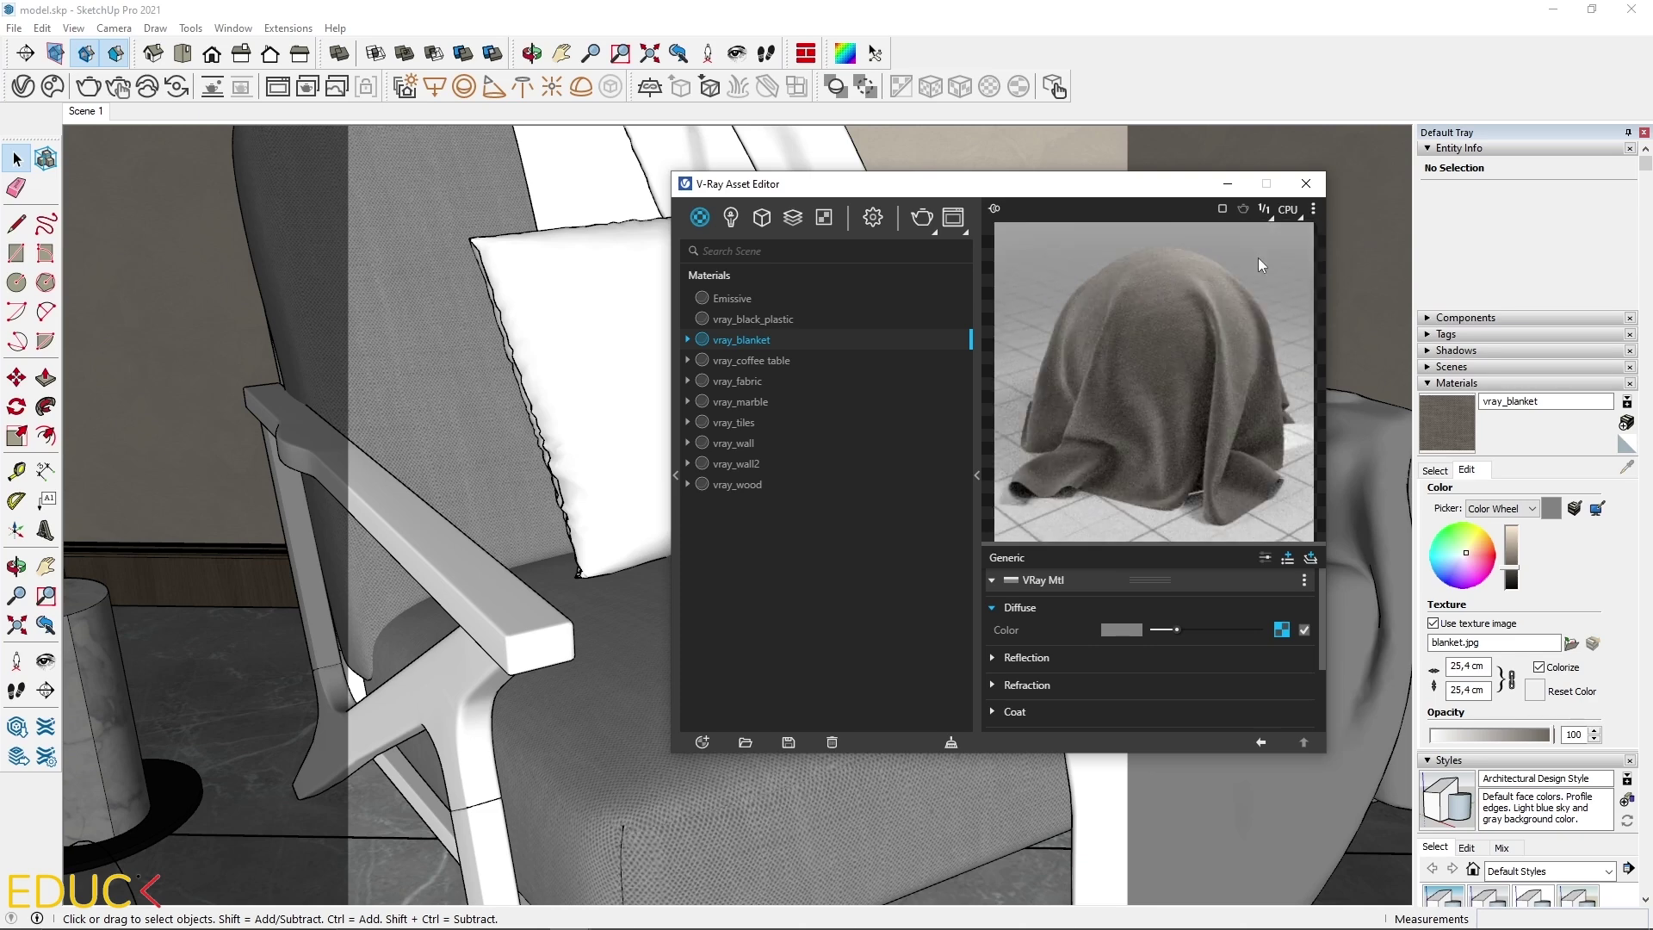
Step: Load blanket.jpg as a Bitmap into the Bump Map slot of the vray_blanket material
scroll(1061, 670, "down", 3)
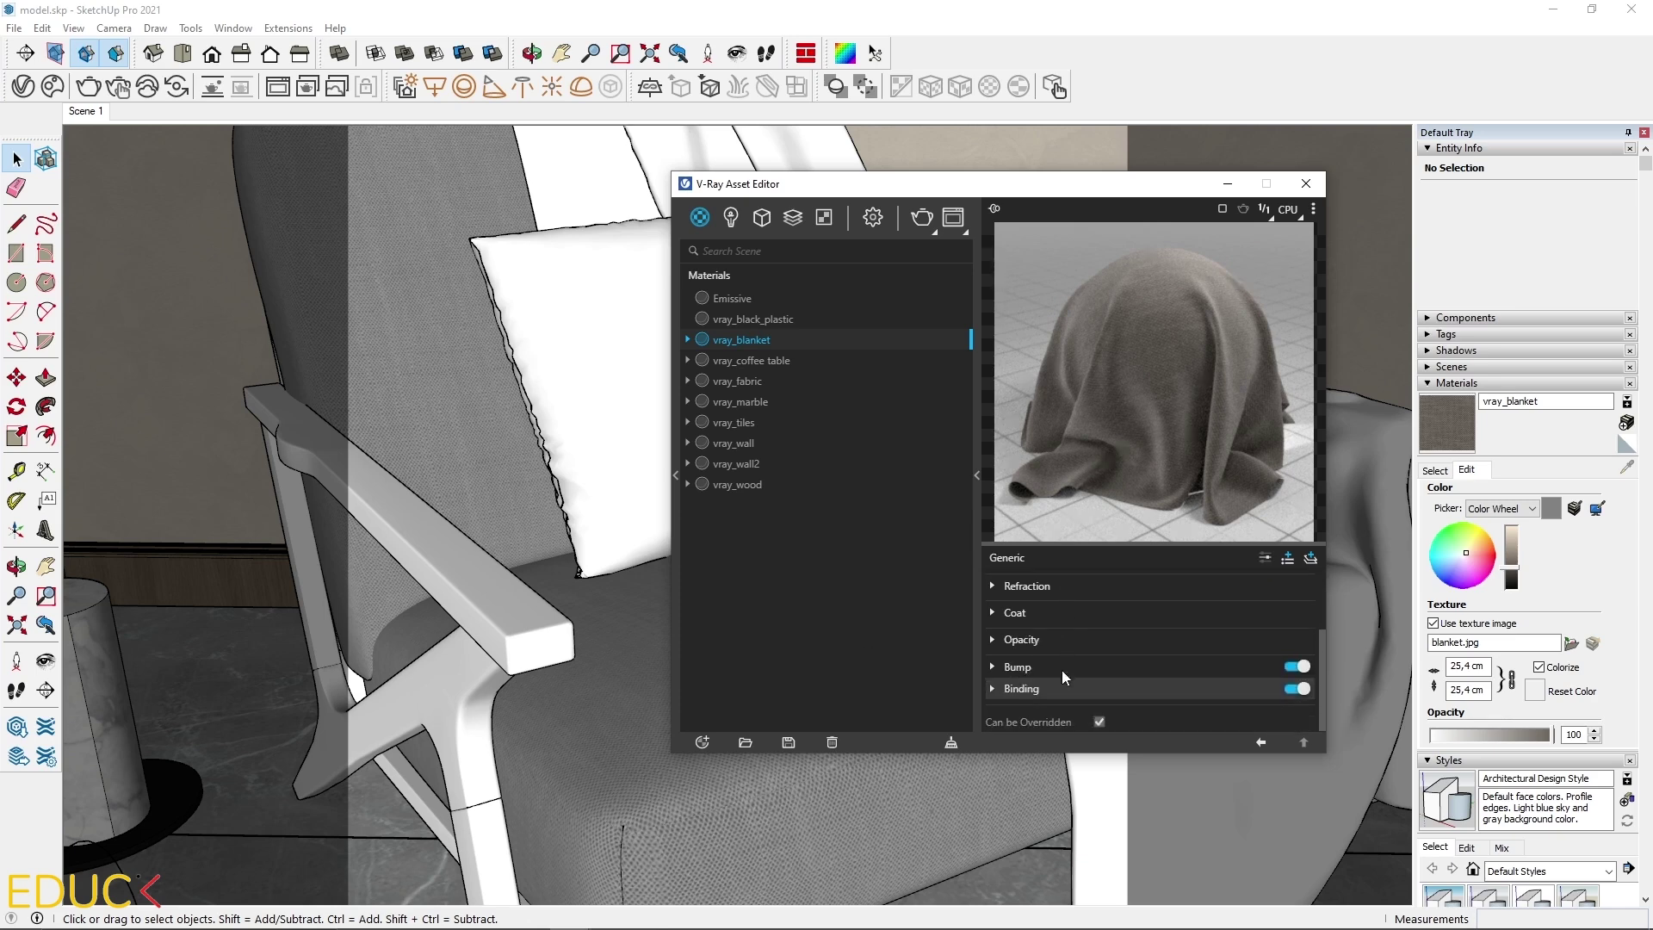
left_click(1045, 663)
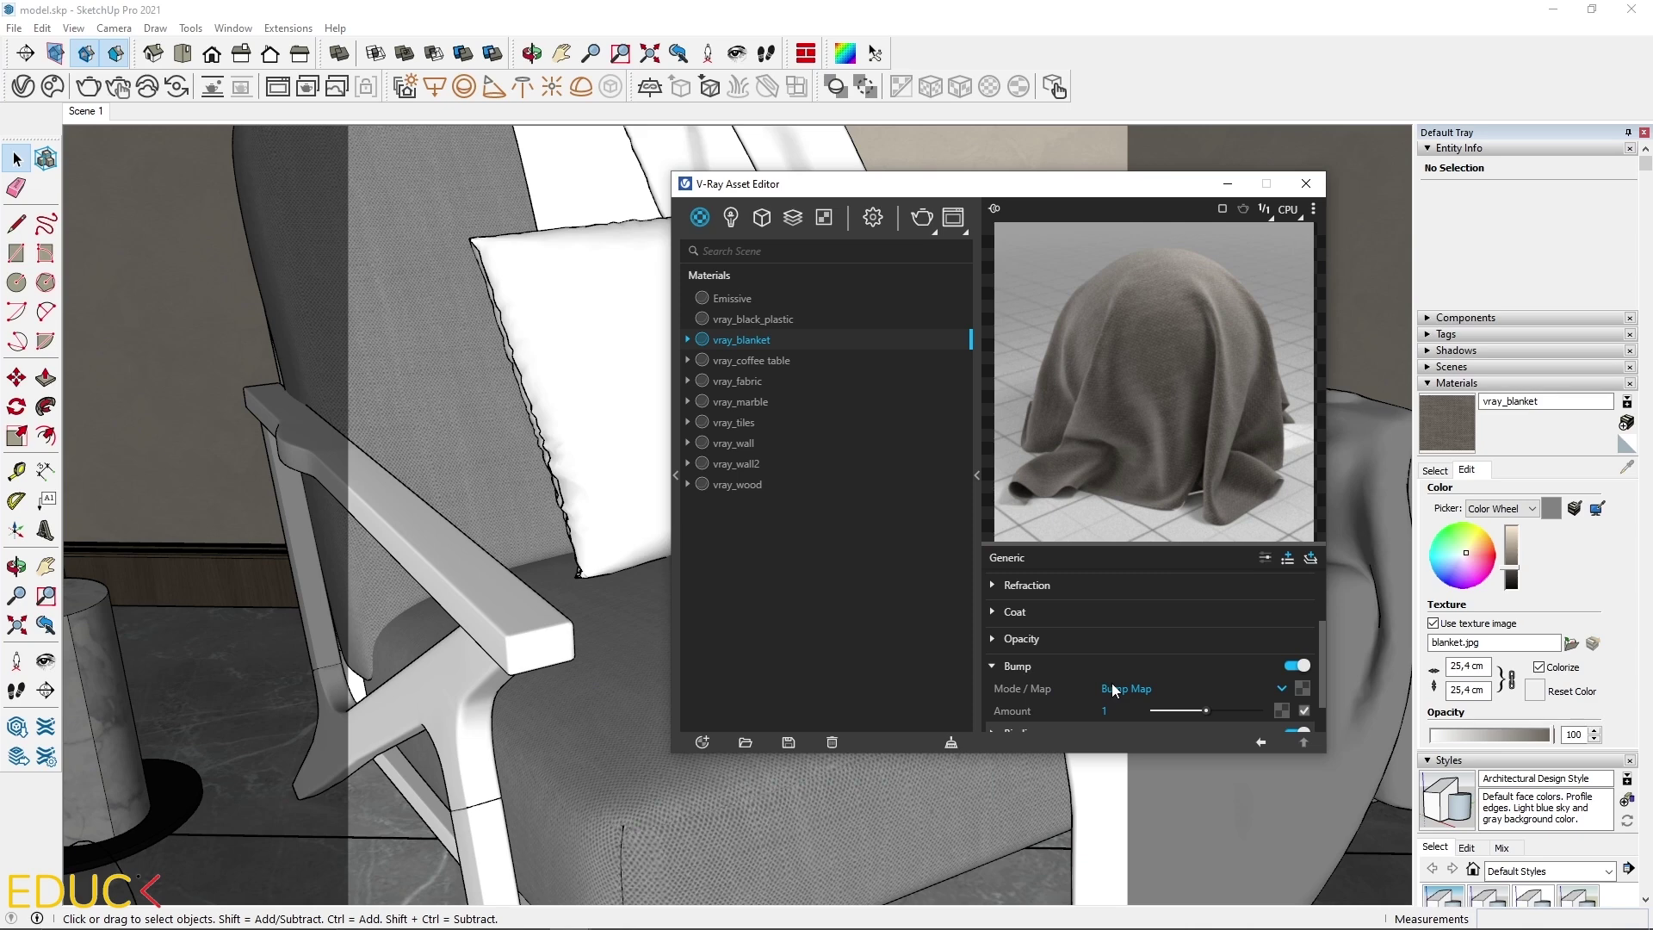
left_click(1299, 689)
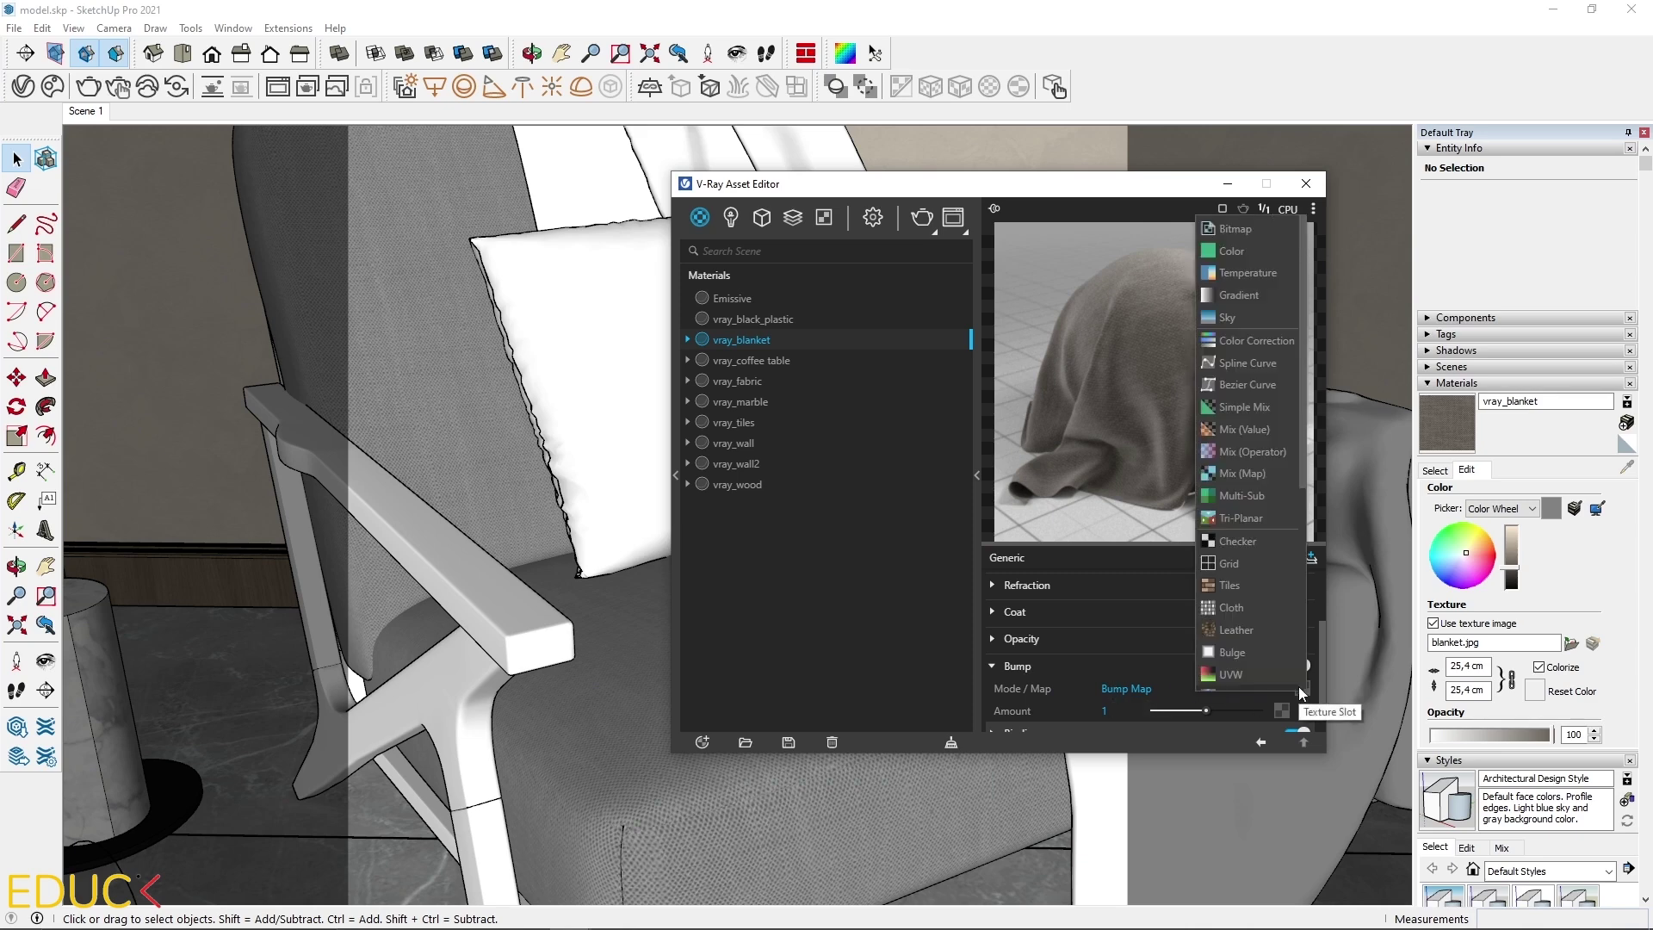
left_click(1227, 229)
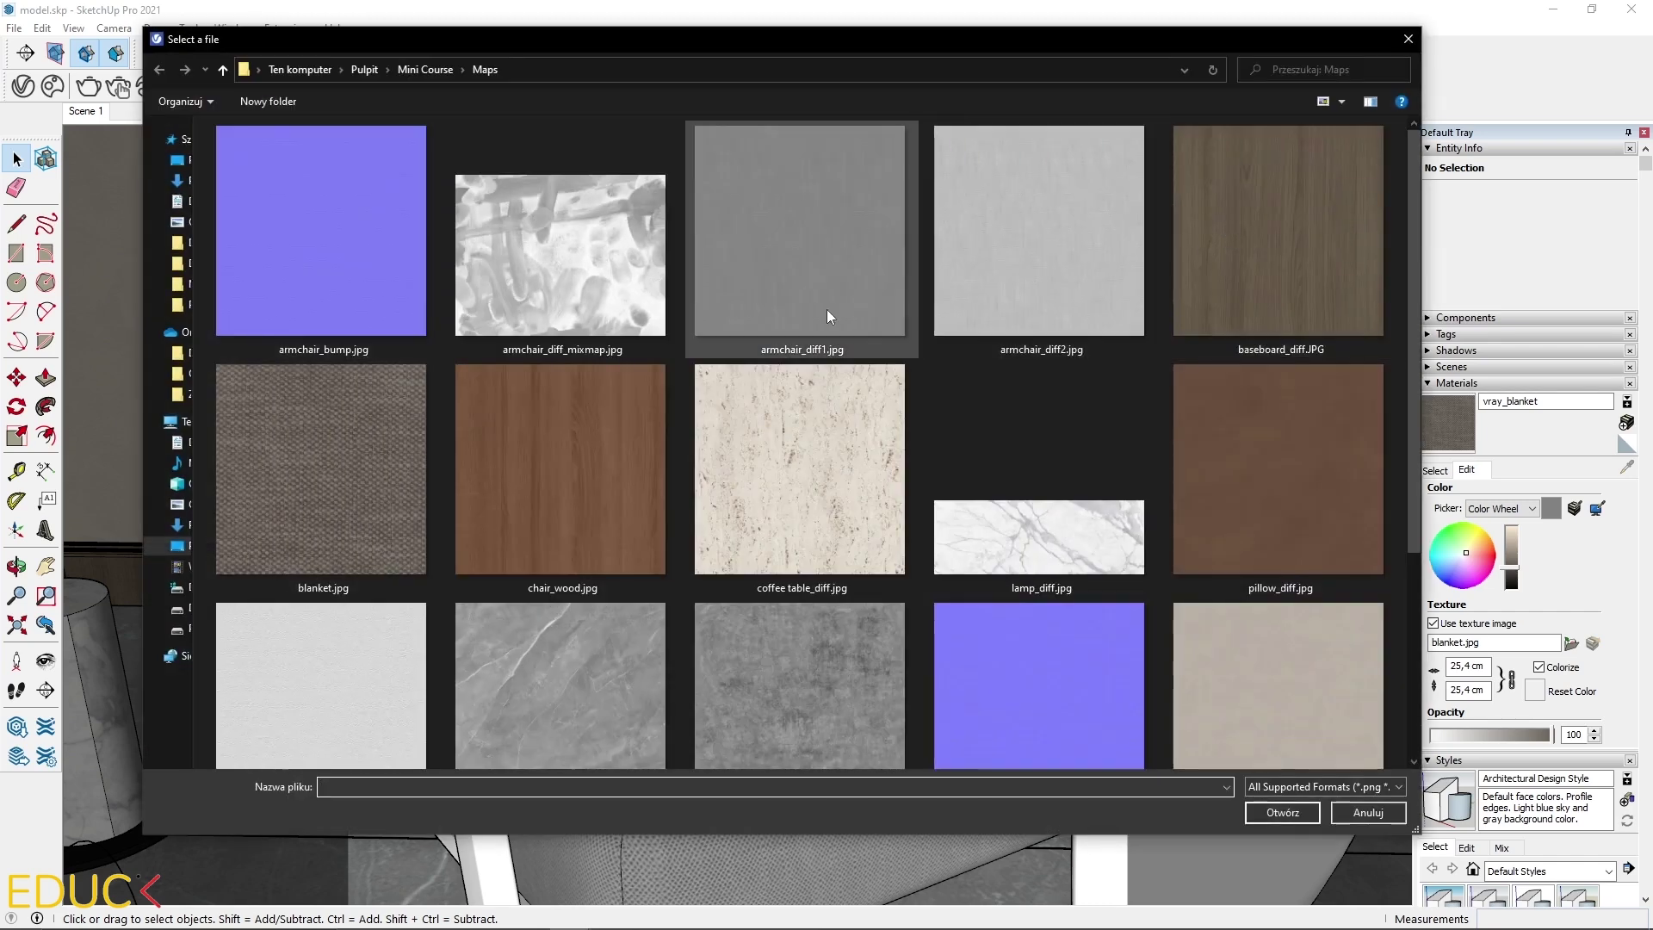
double_click(367, 483)
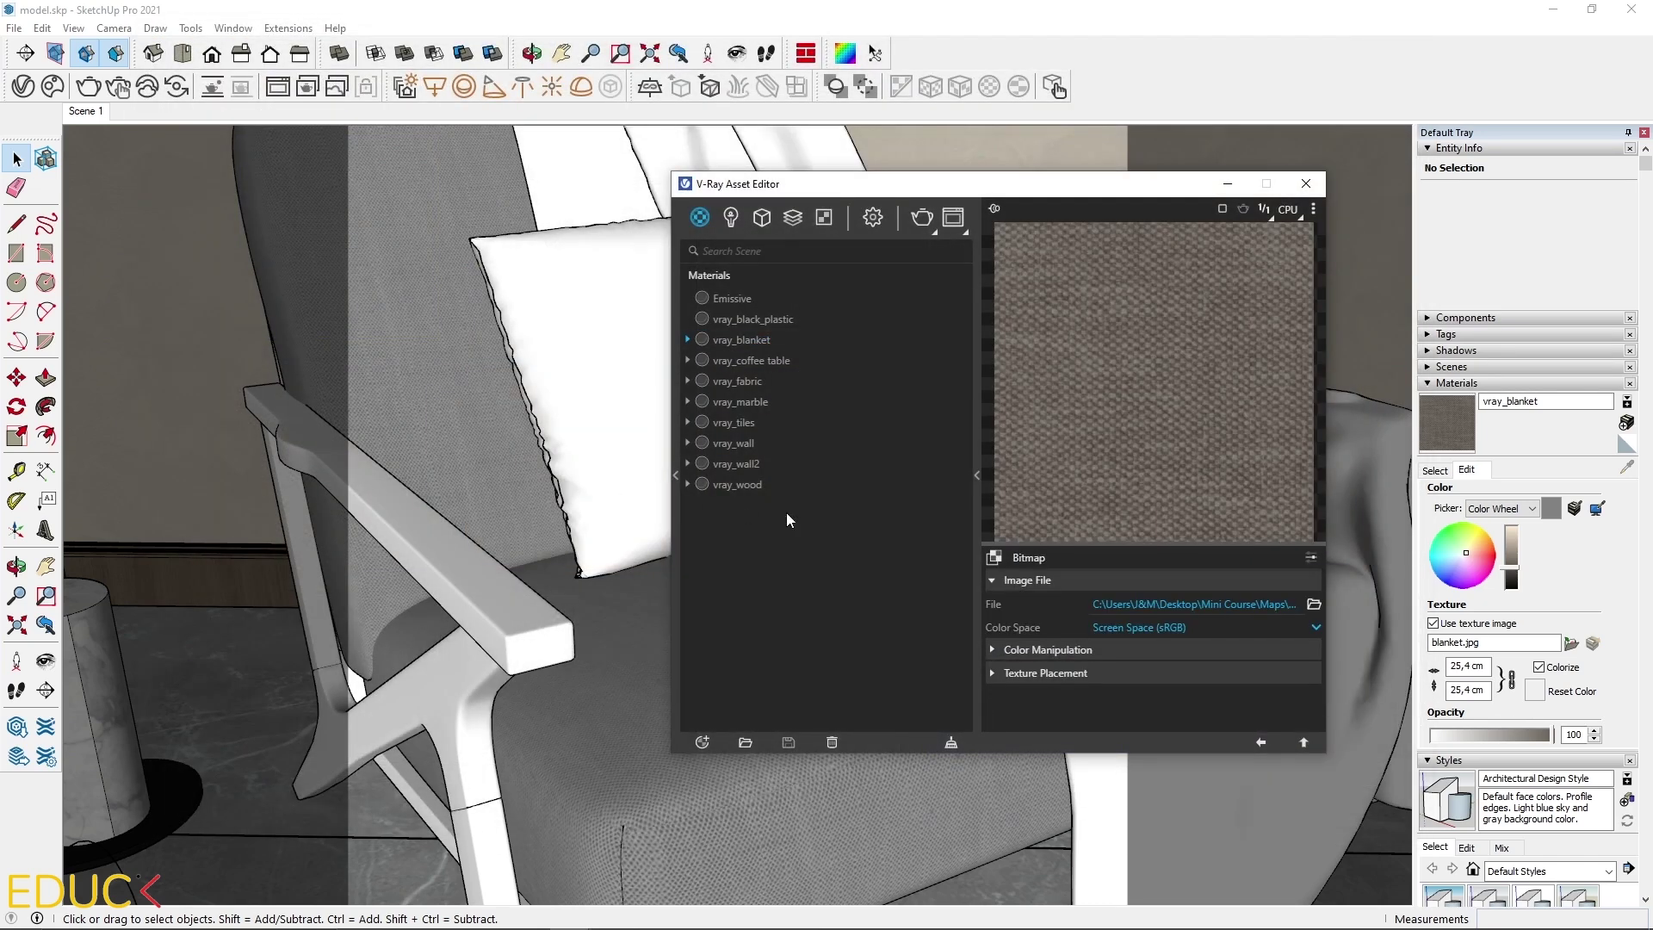
left_click(1260, 742)
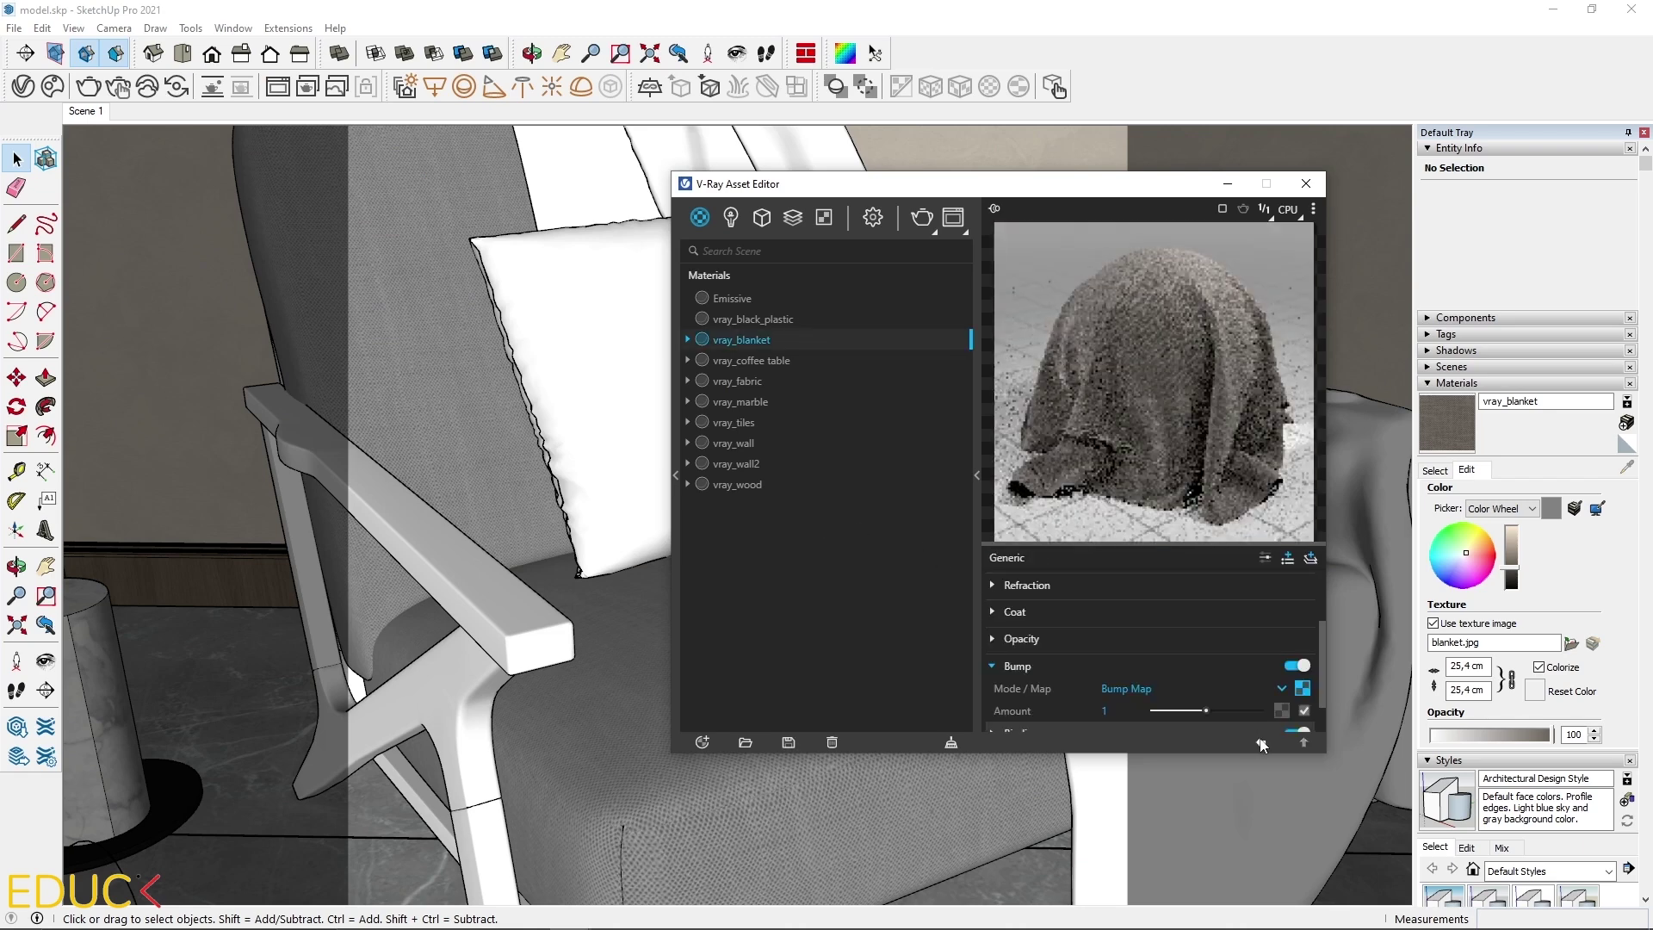
Step: Wrap the bump bitmap in a Color Correction with Contrast 1,215, and lower the material's Bump Amount
right_click(1307, 691)
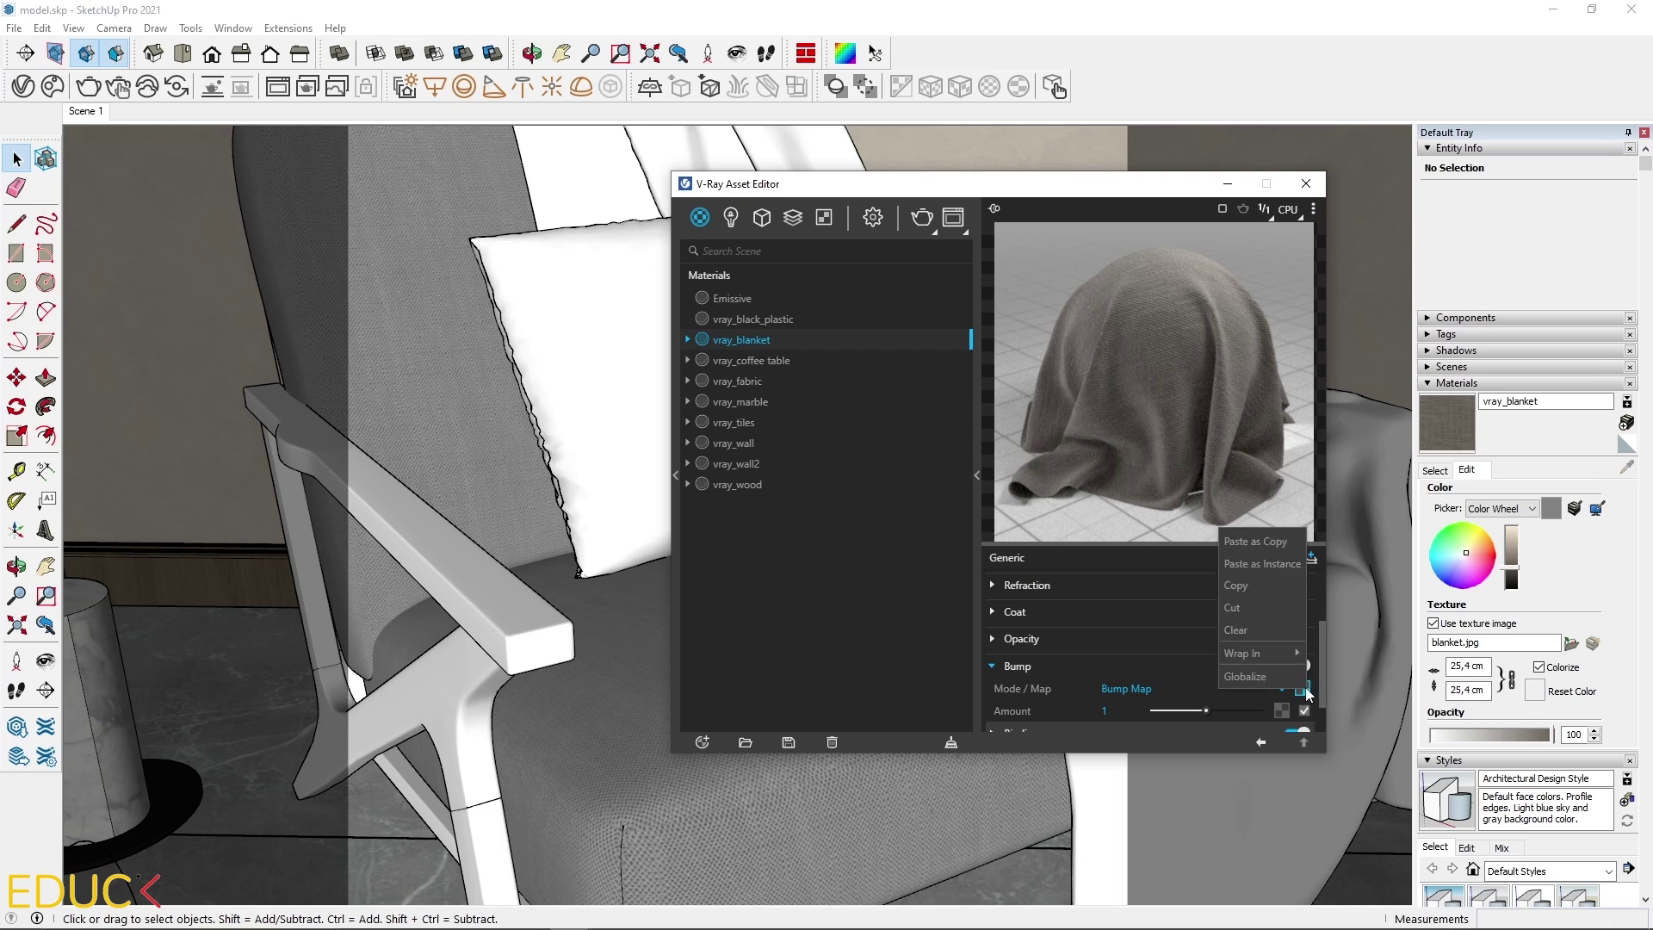
mouse_move(1282, 654)
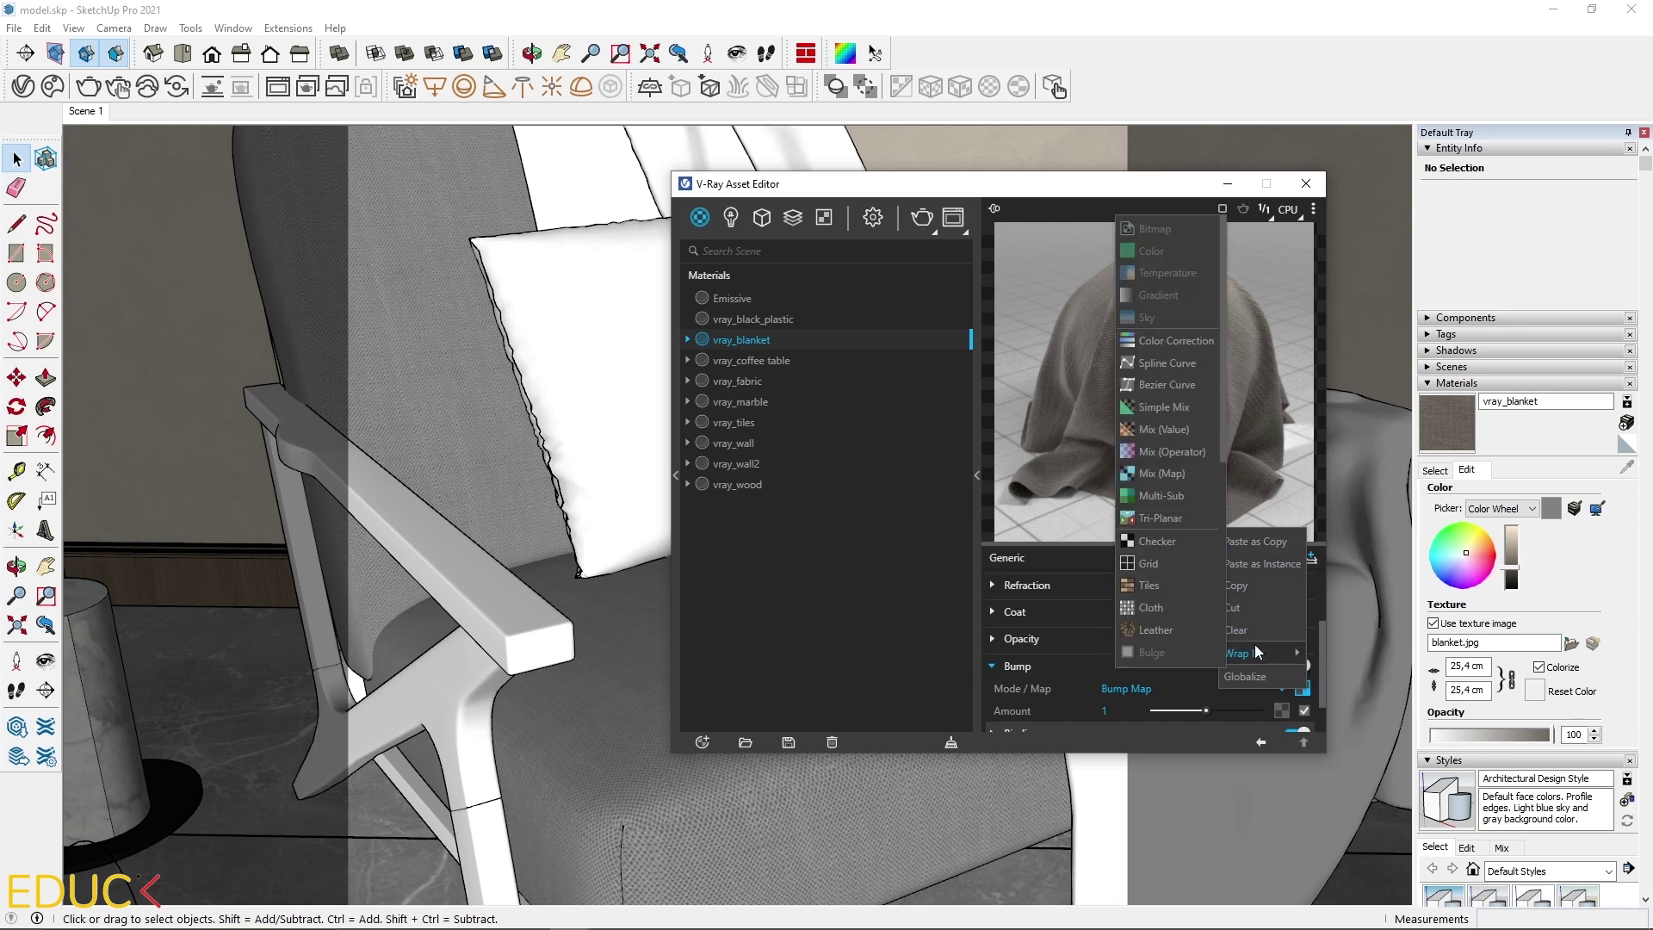
mouse_move(1230, 651)
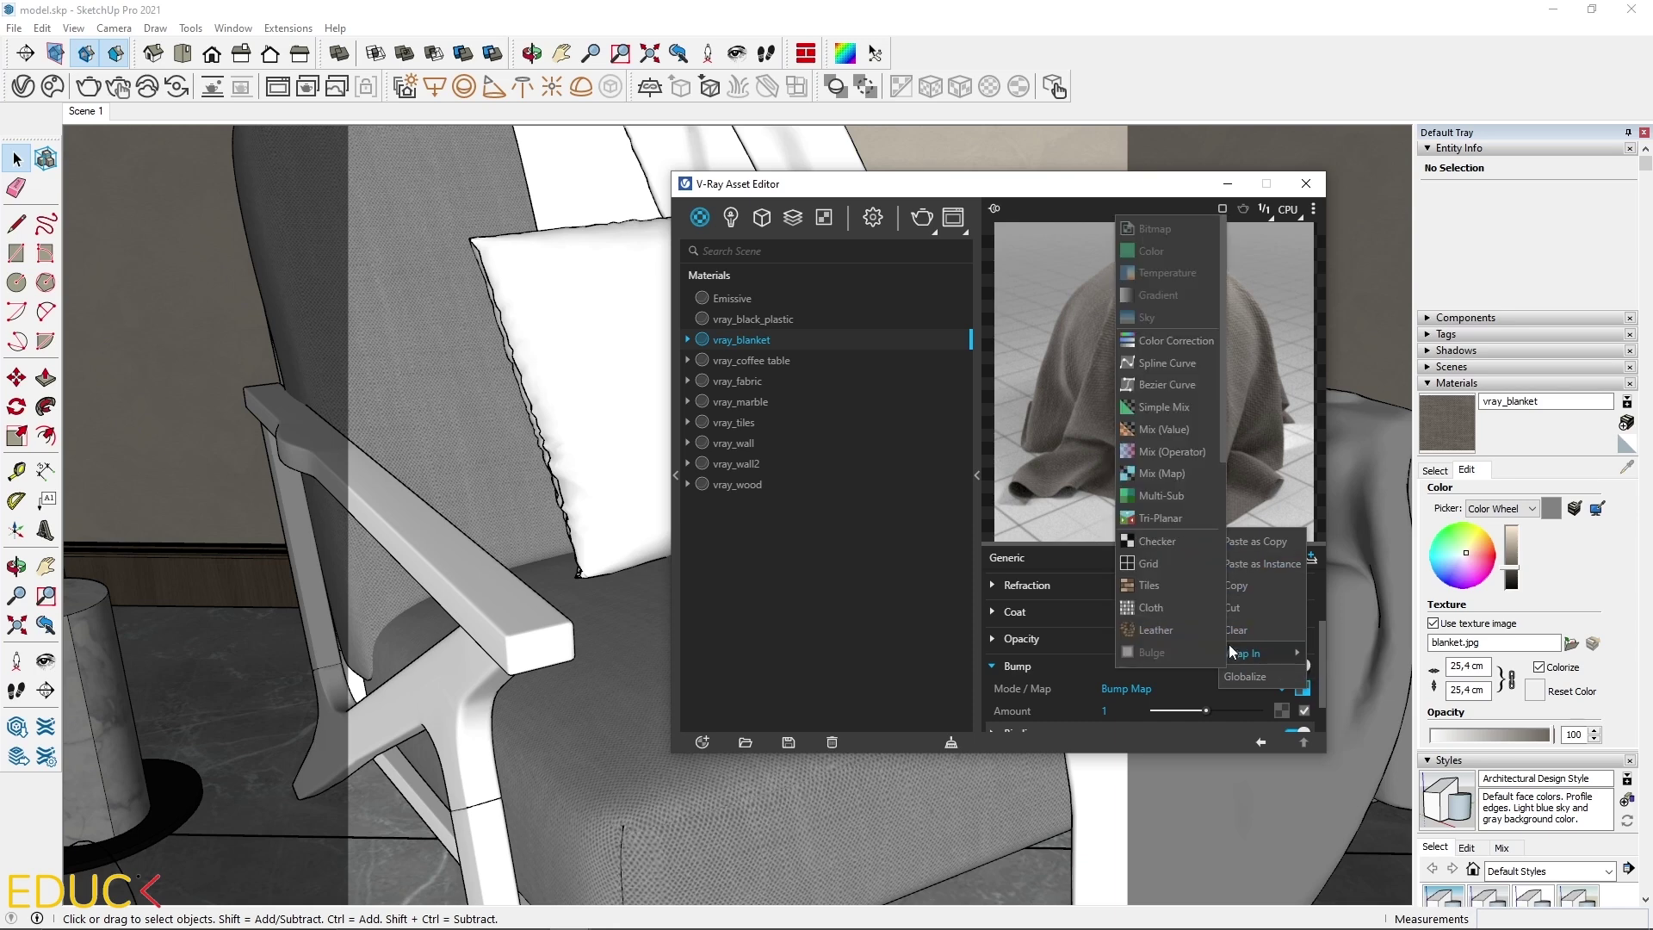
left_click(1159, 339)
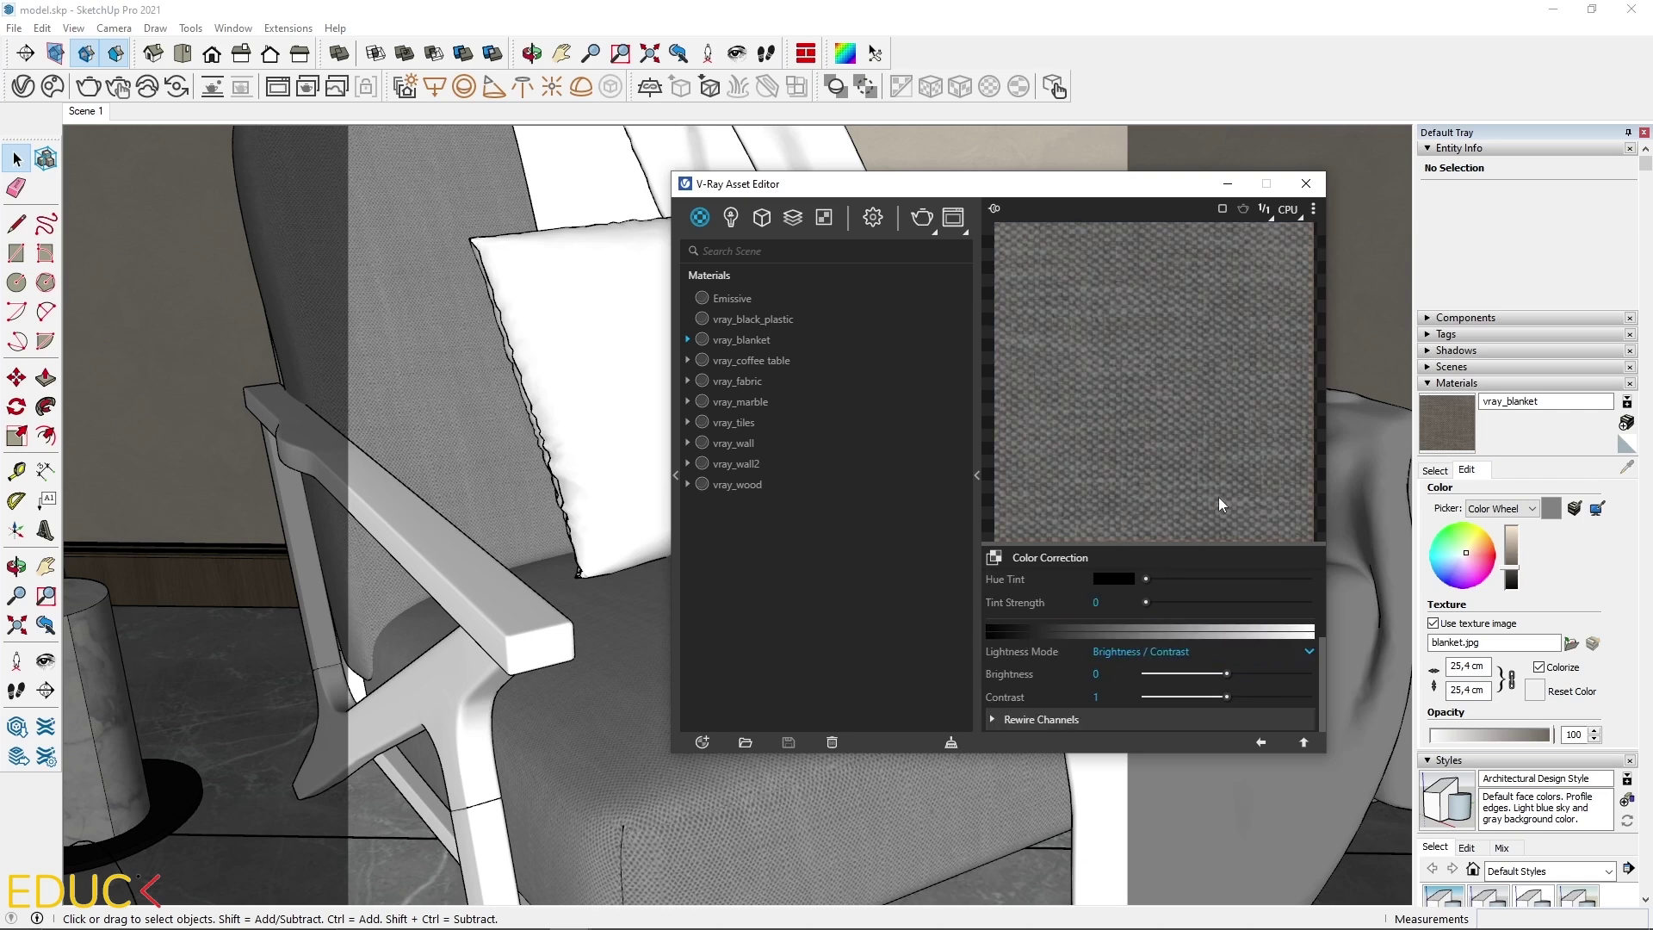
left_click(1245, 696)
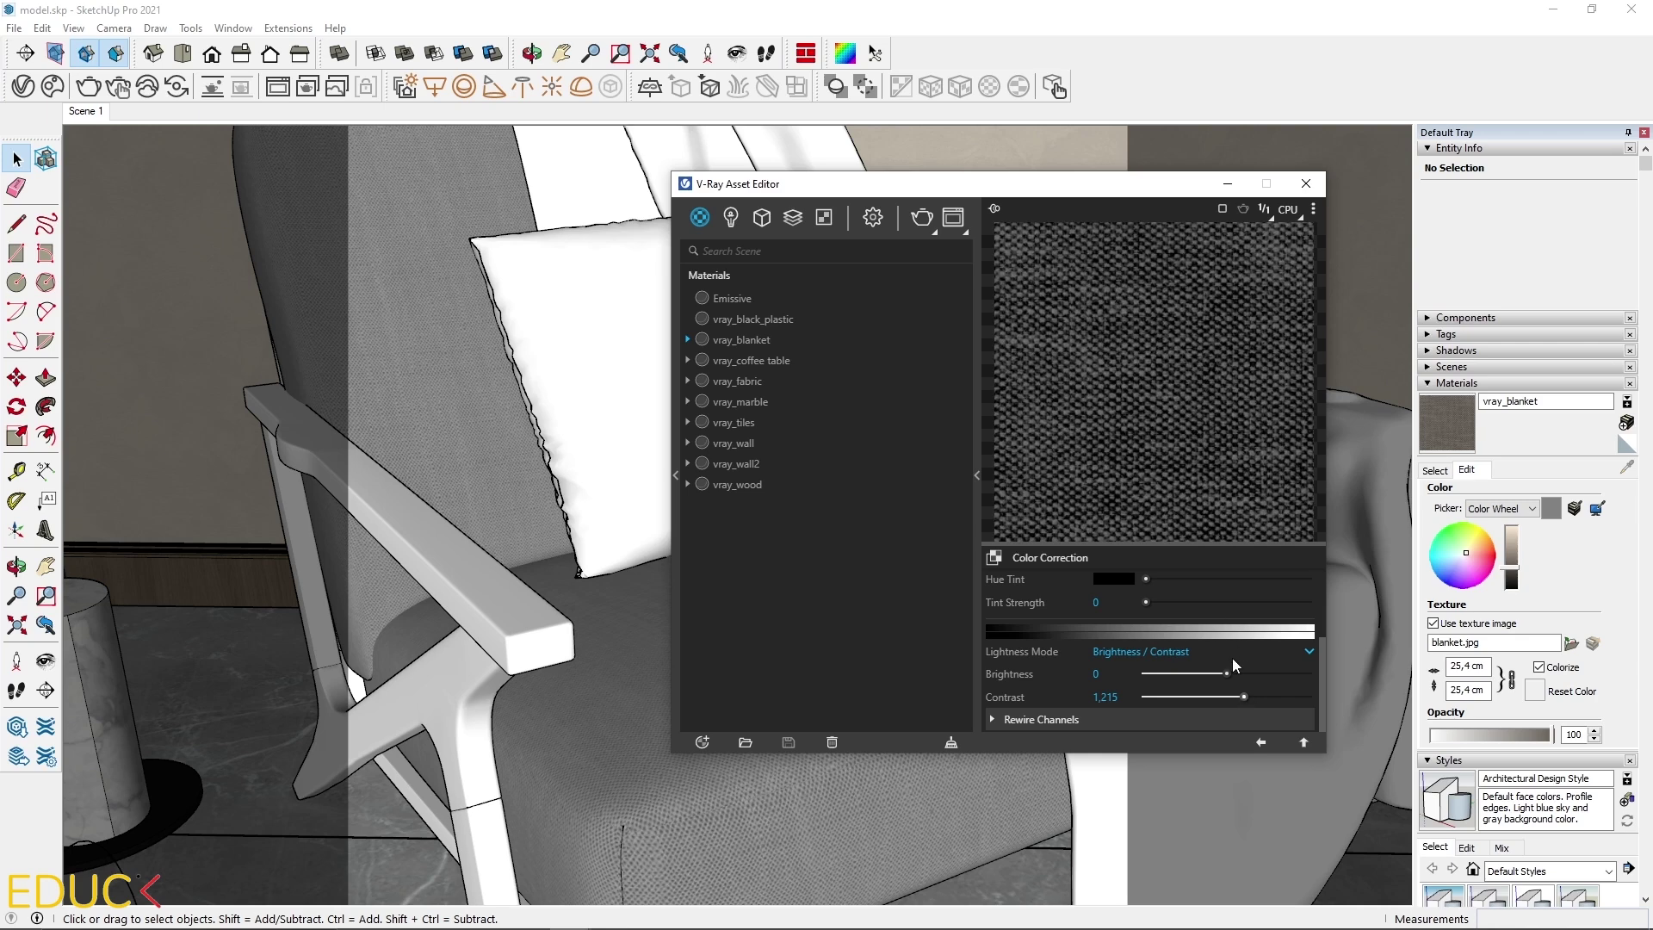
left_click(1260, 744)
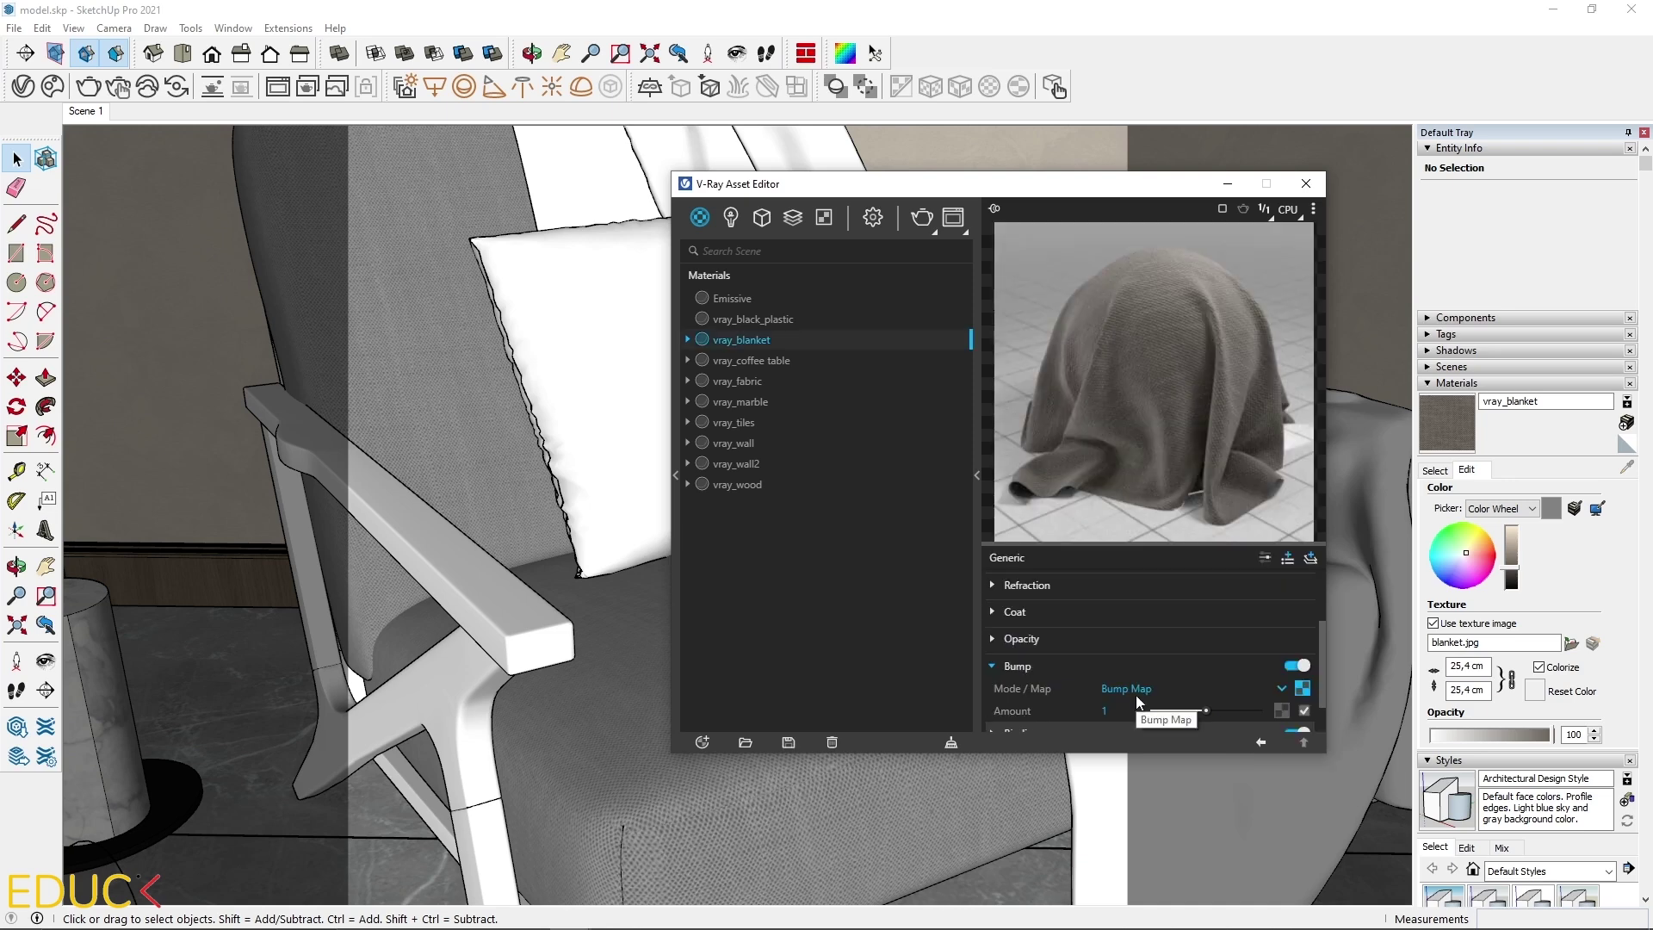
left_click(1158, 709)
Step: Minimize the V-Ray Asset Editor, select the blanket on the armchair and paint it with the vray_blanket material
left_click(1226, 184)
left_click(981, 566)
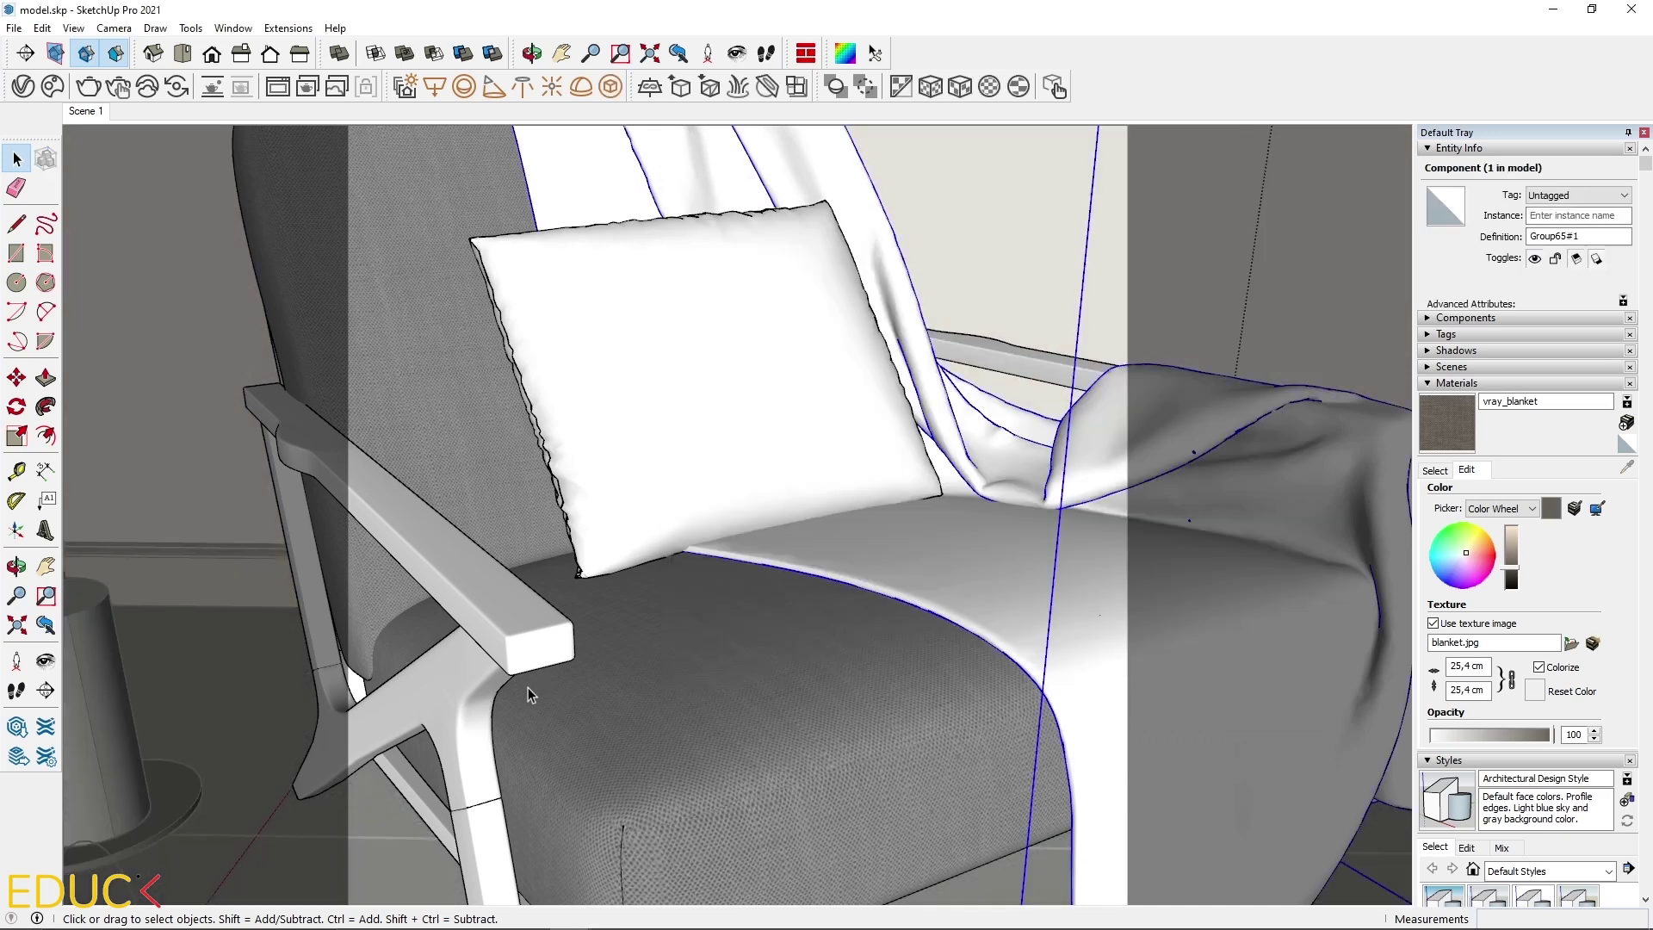
scroll(528, 687, "down", 3)
scroll(1082, 535, "up", 4)
left_click(1448, 431)
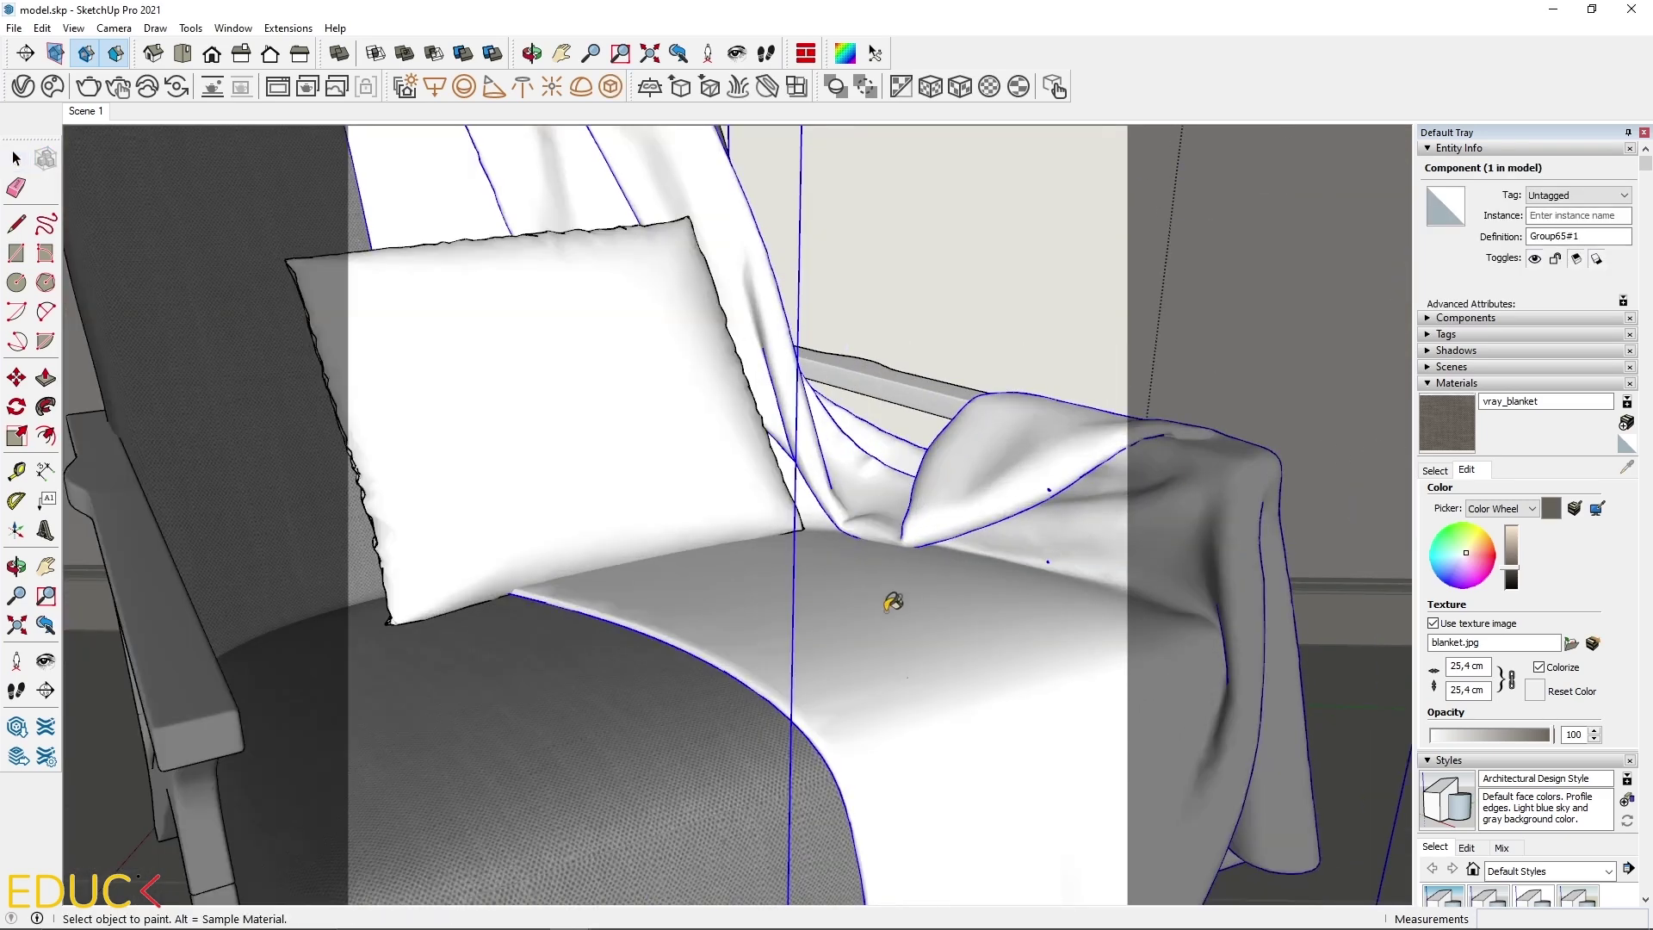
left_click(842, 804)
scroll(887, 699, "up", 1)
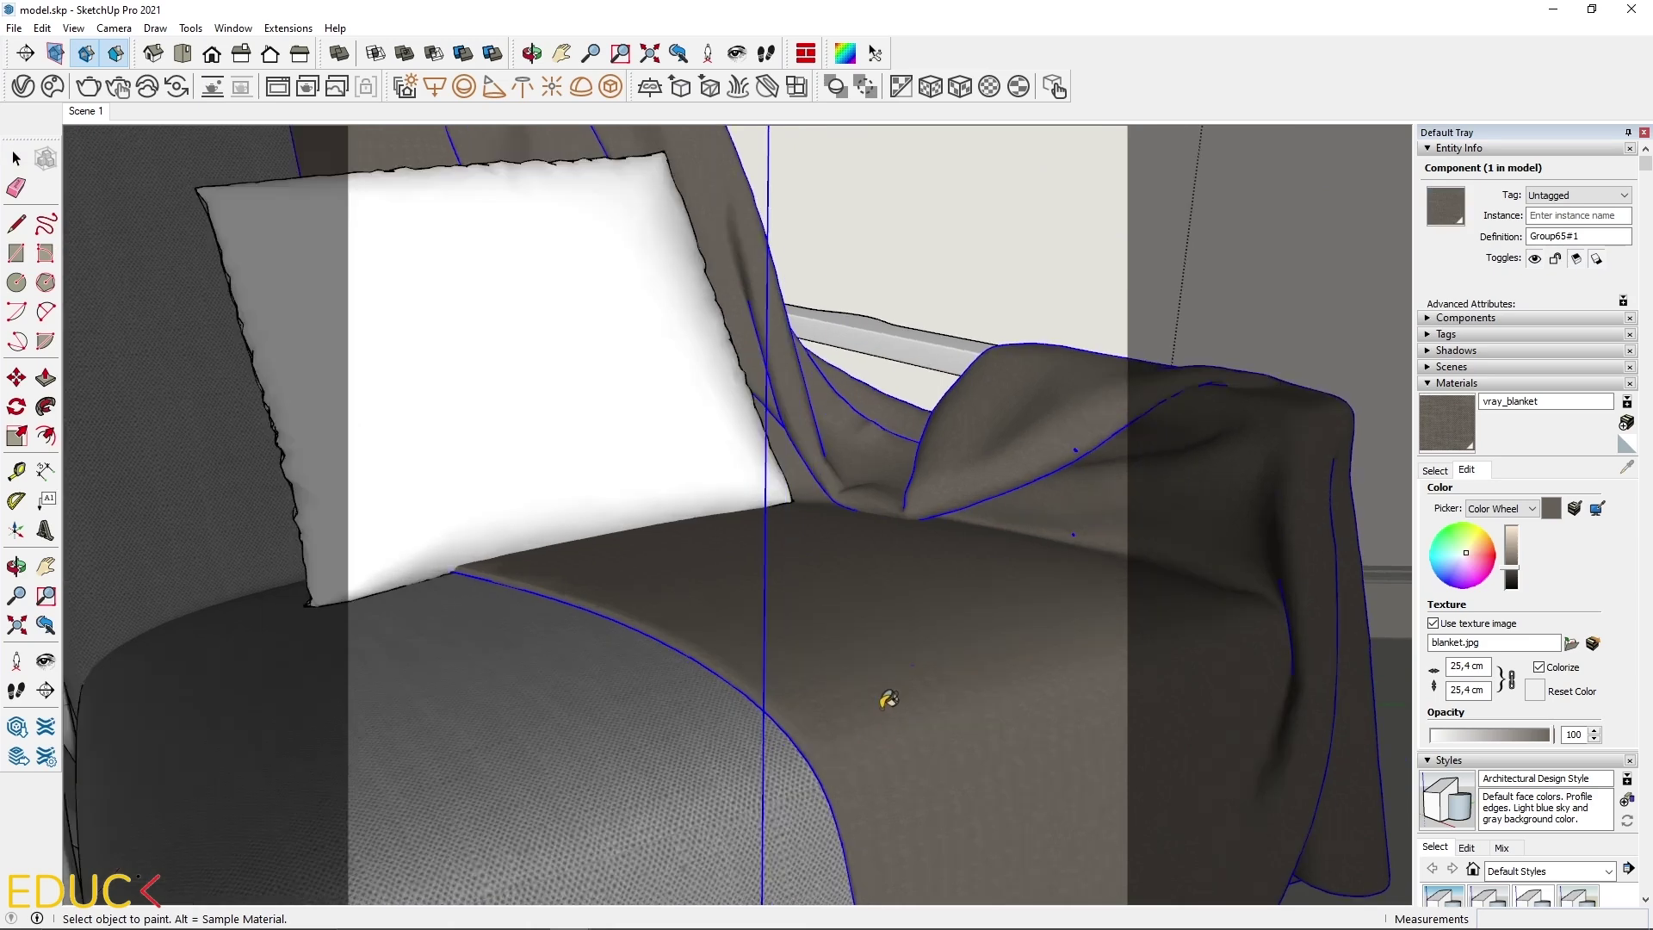
Step: Set the vray_blanket texture size to 254 cm
scroll(887, 699, "up", 3)
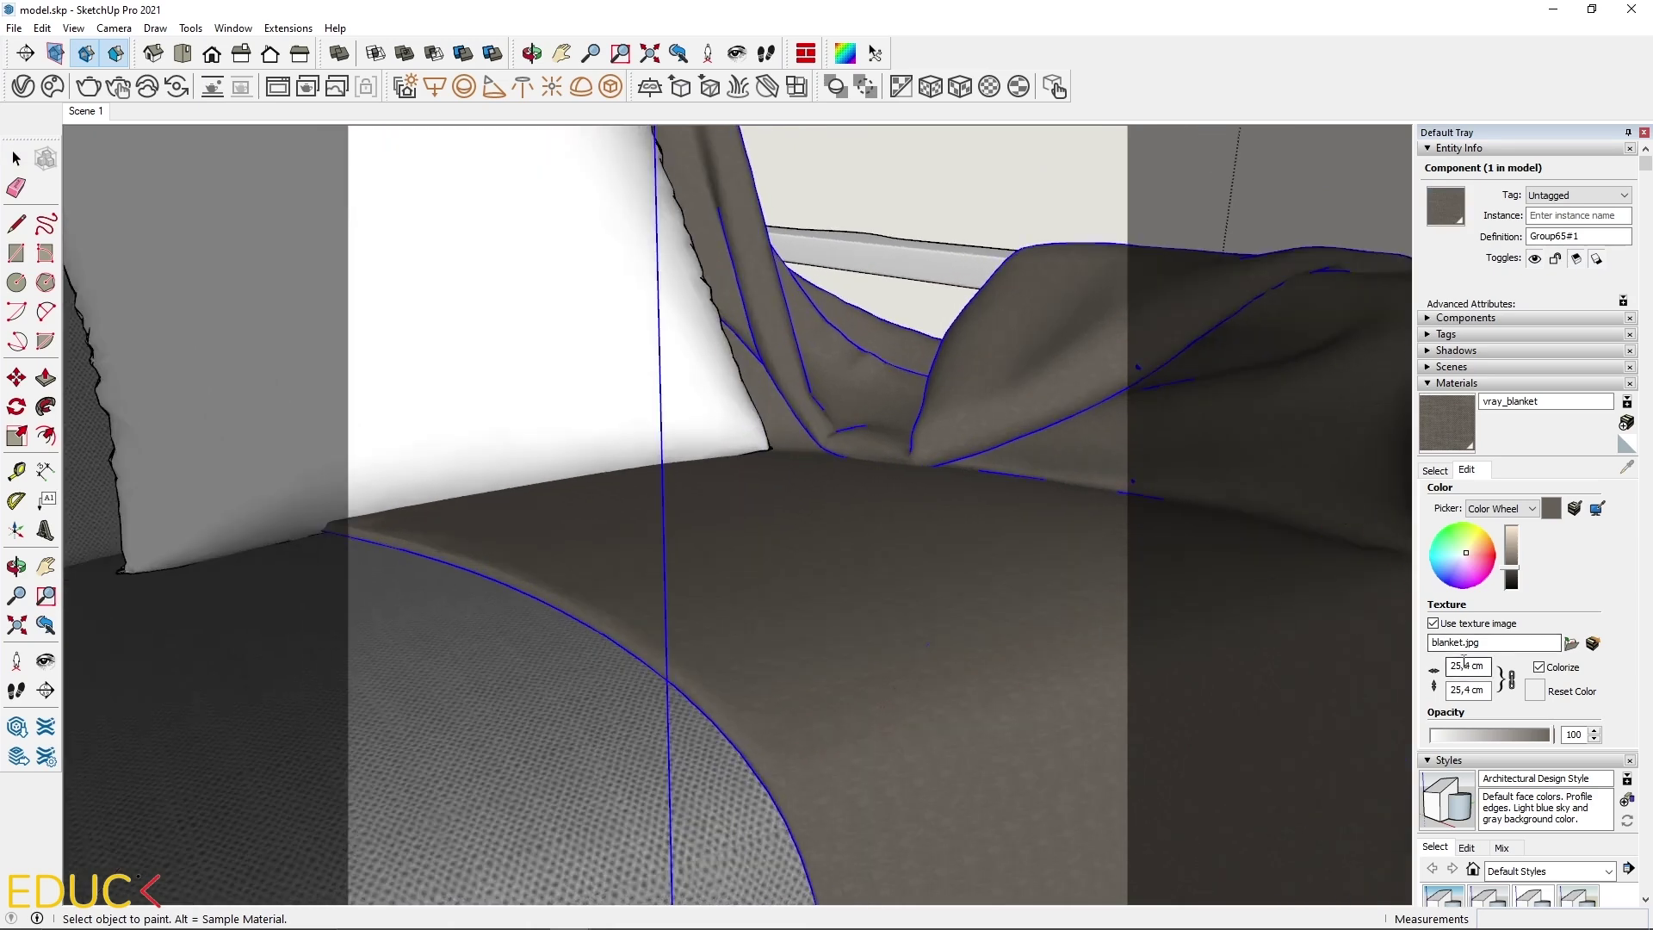
left_click(1464, 664)
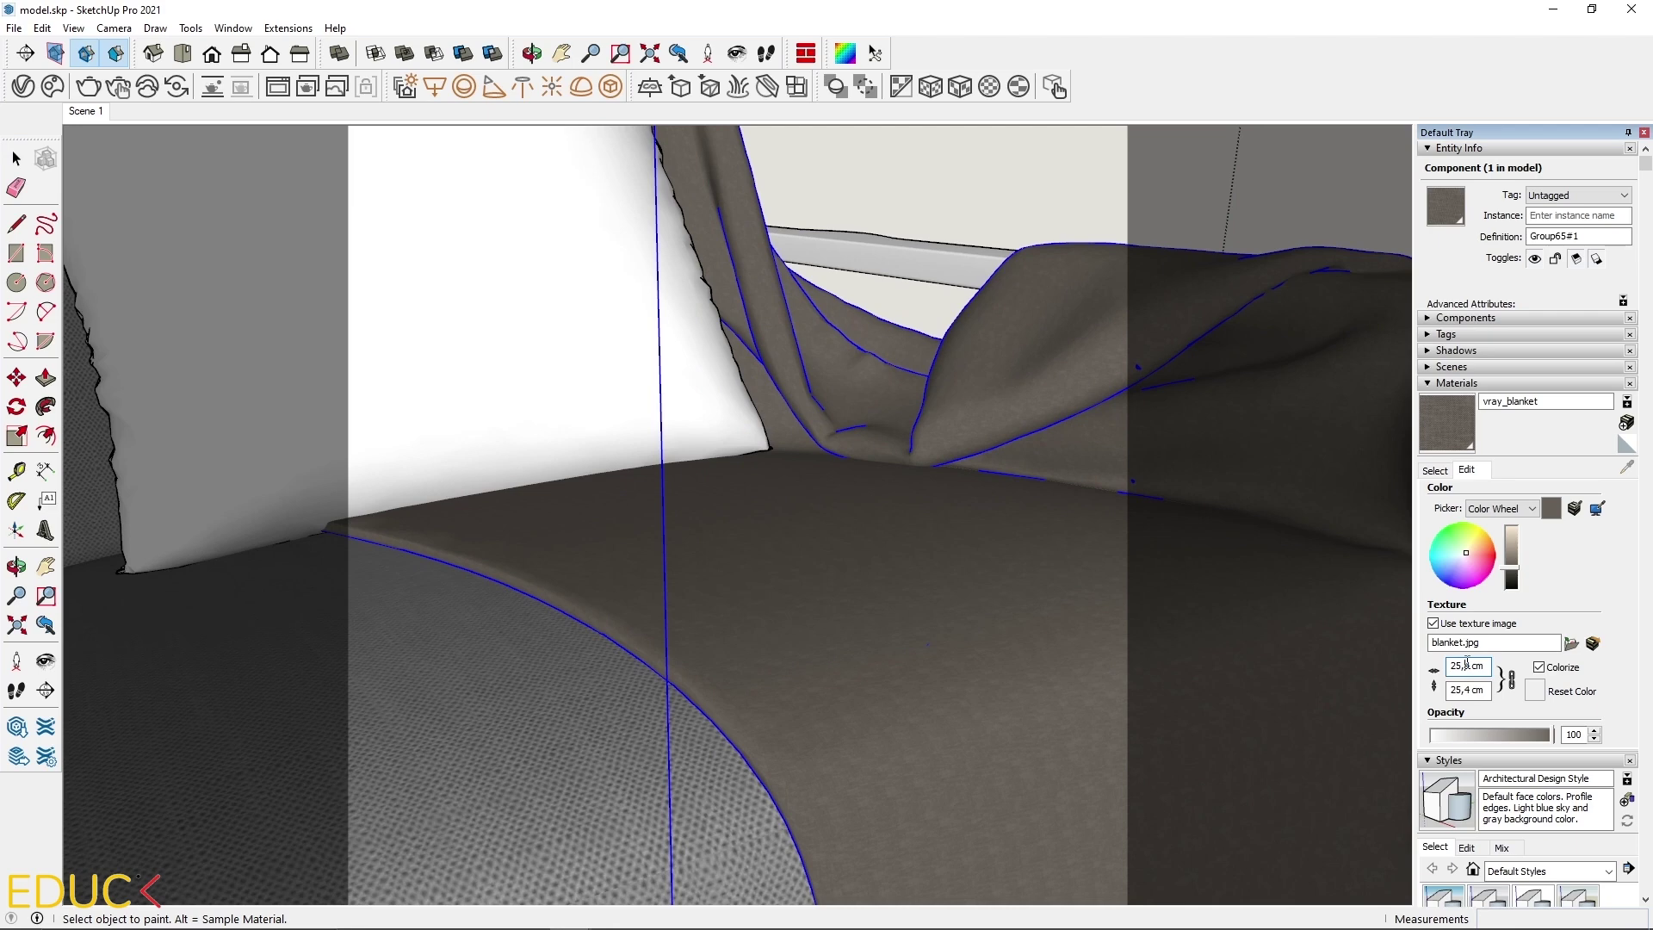
key("BackSpace")
key("Return")
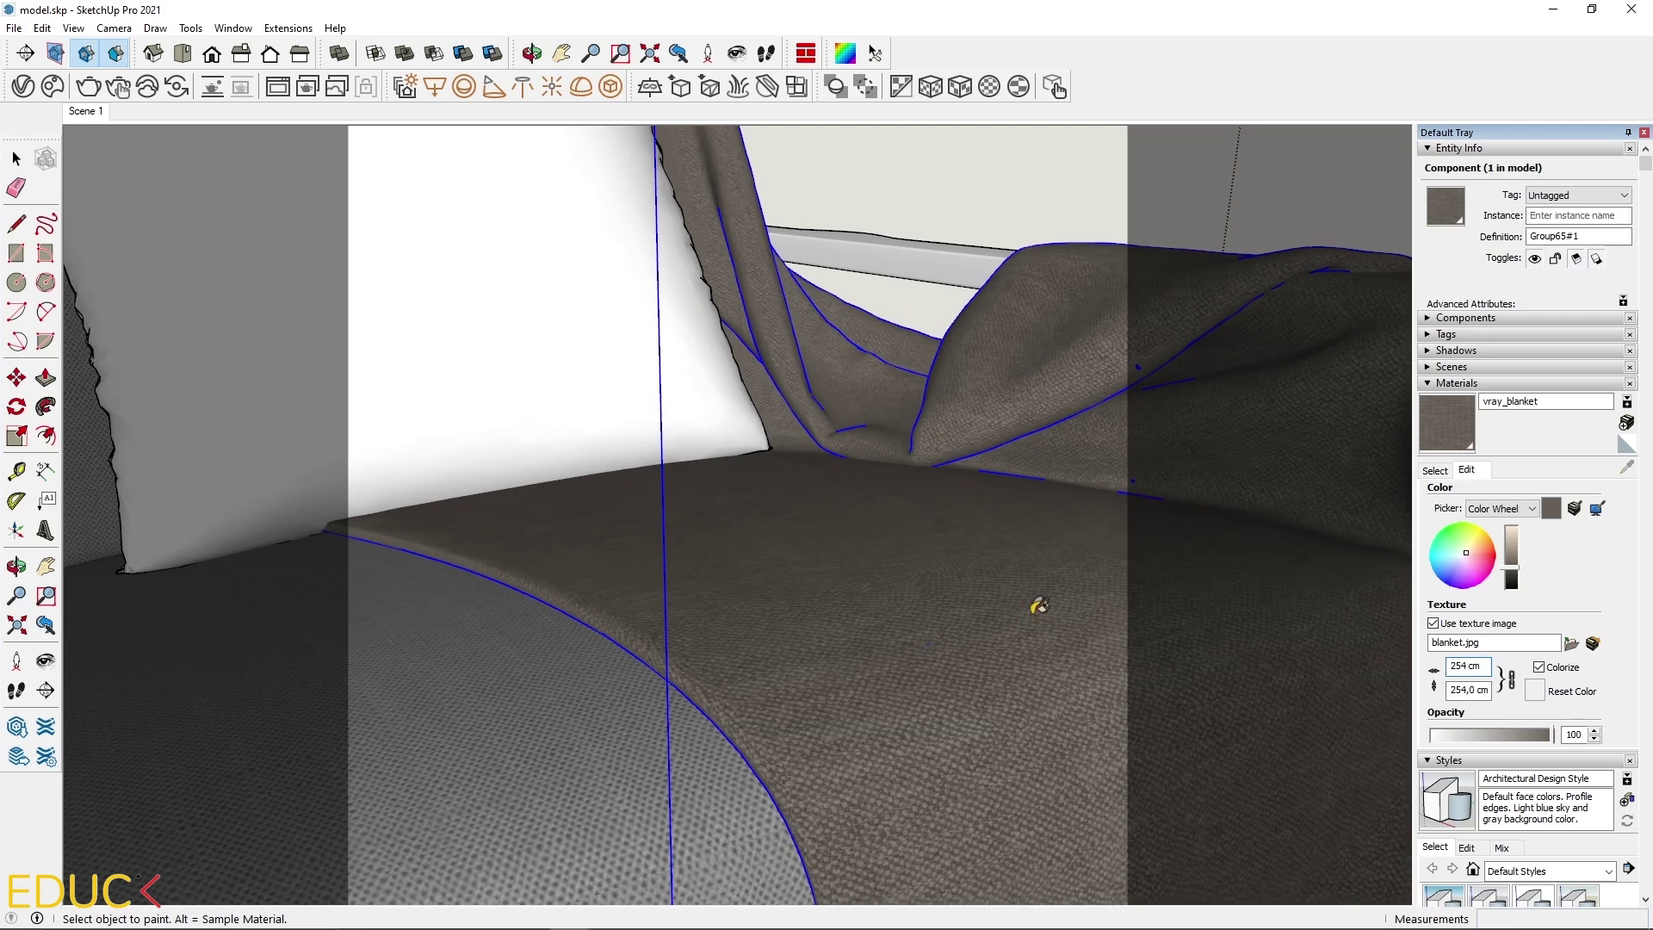
scroll(1000, 759, "up", 2)
scroll(763, 678, "down", 1)
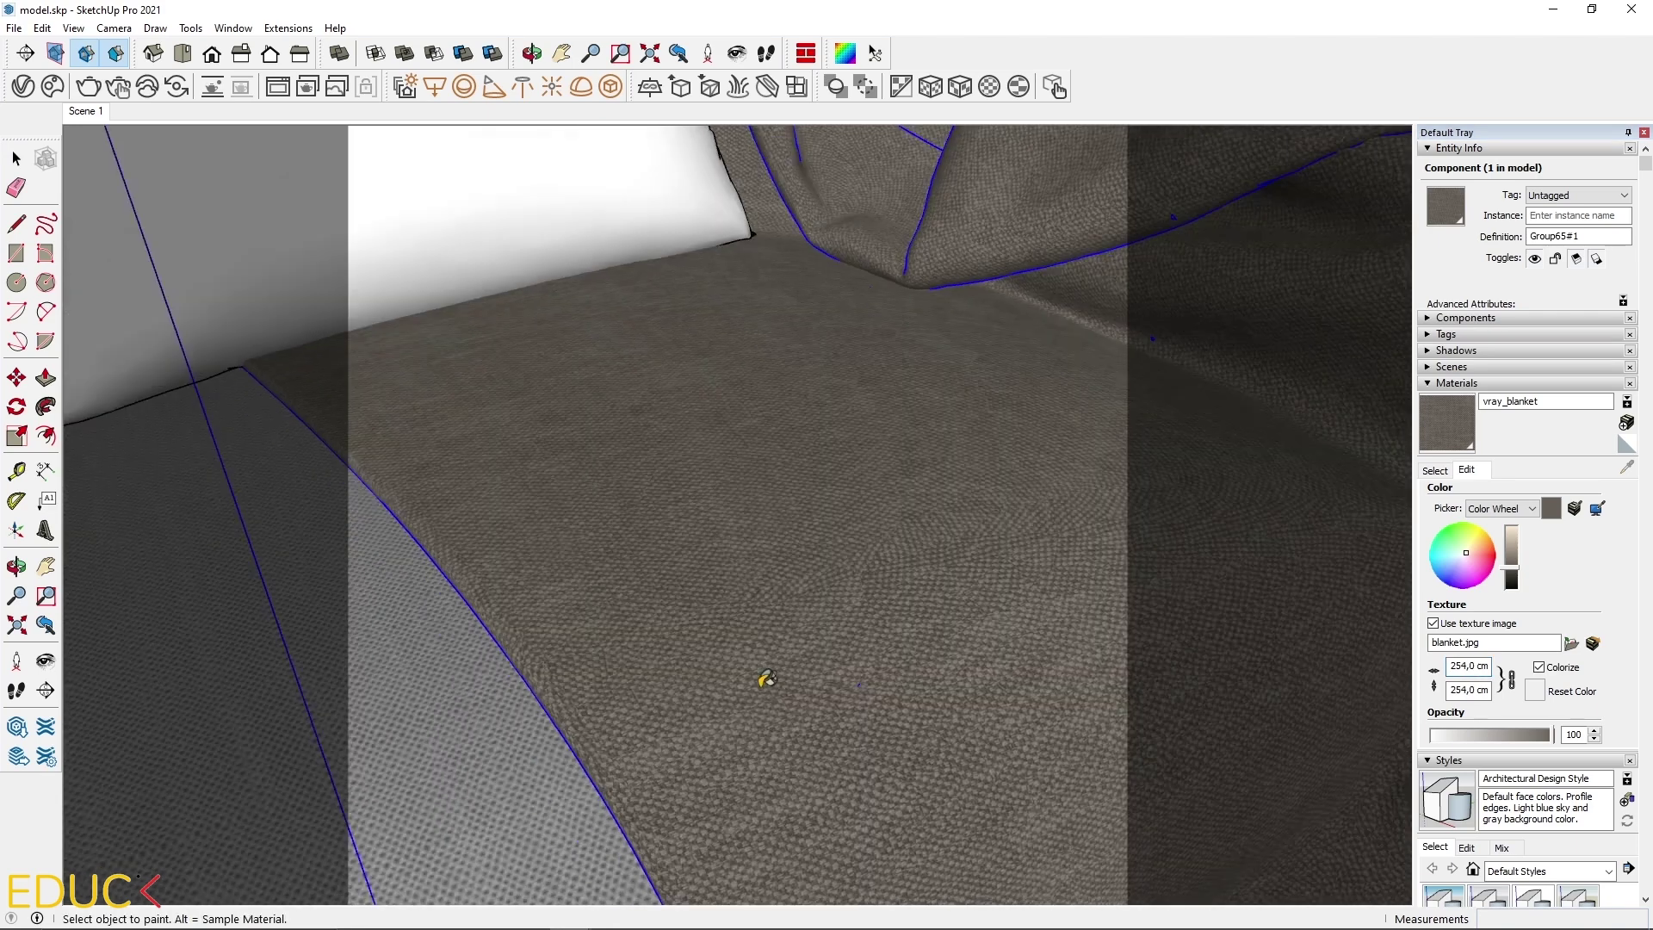
scroll(762, 678, "down", 2)
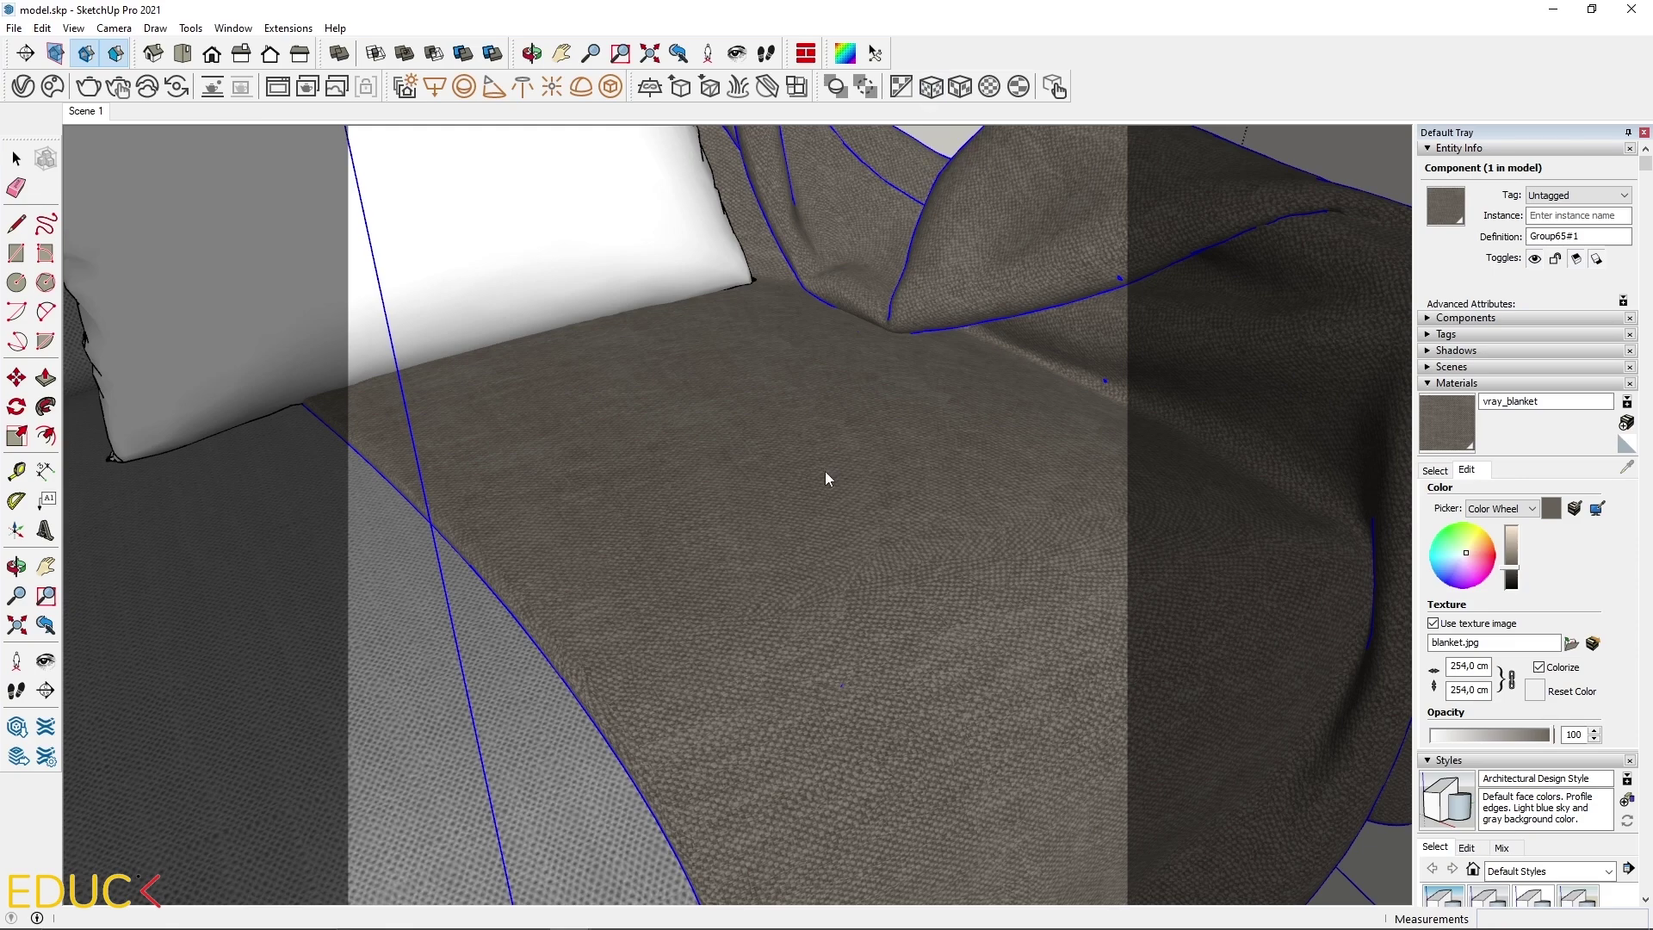
Step: Examine the weave scale and direction on the blanket and compare it with the seat fabric from several angles
scroll(825, 478, "down", 1)
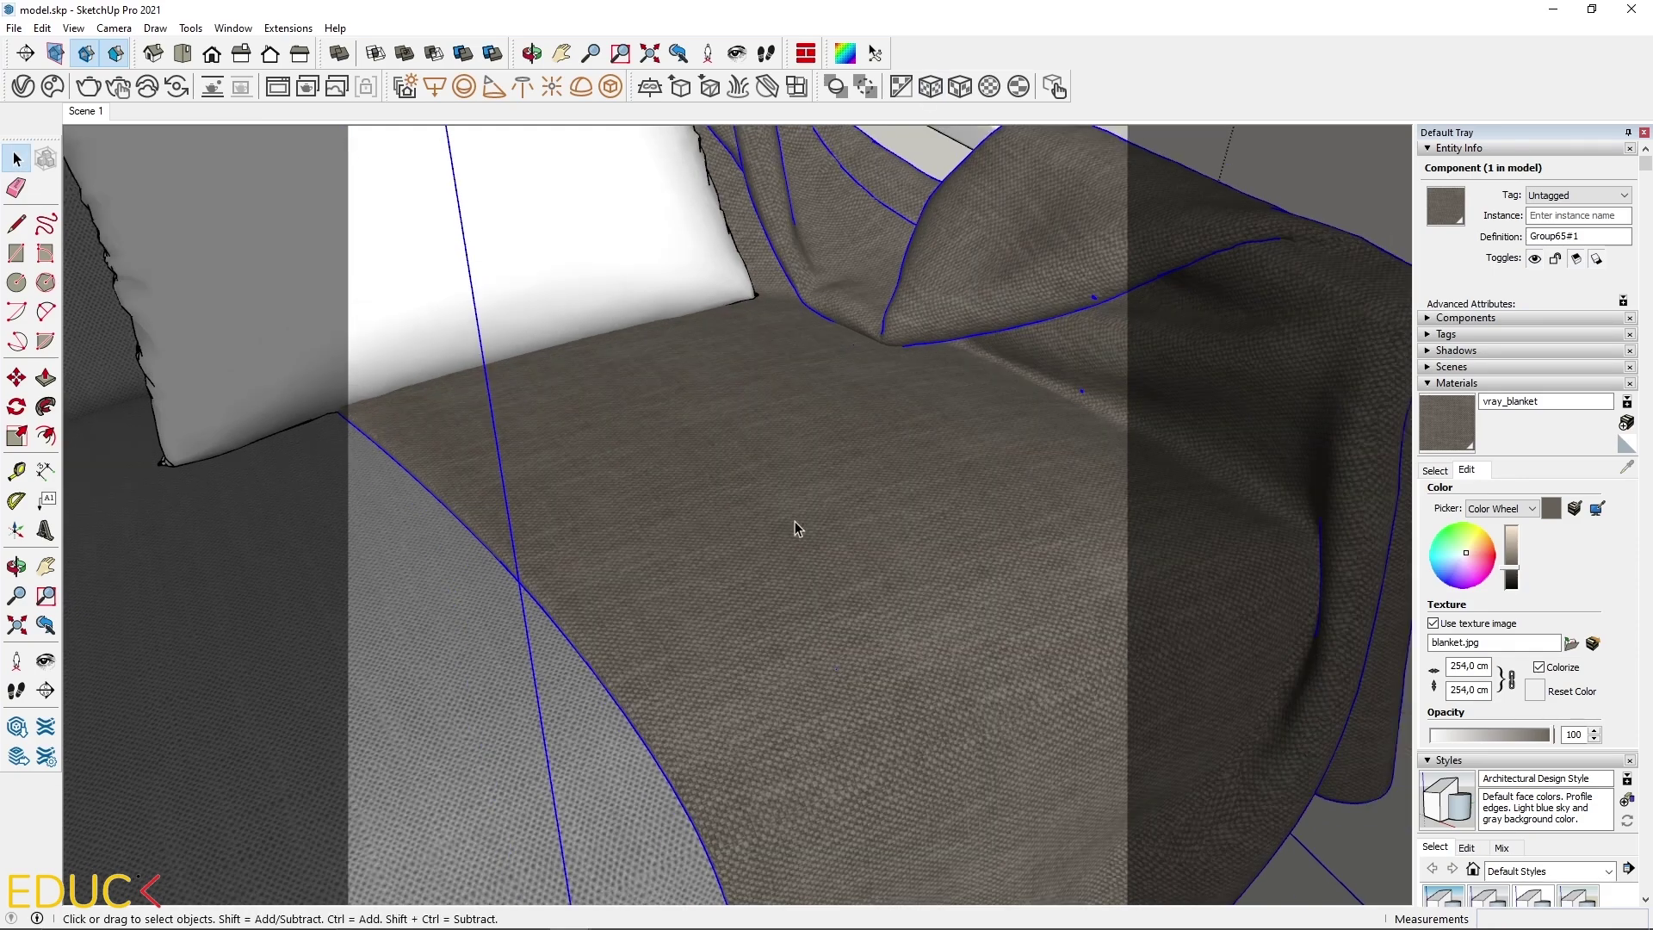
scroll(785, 522, "up", 3)
middle_click_drag(775, 521, 844, 643)
scroll(834, 643, "down", 2)
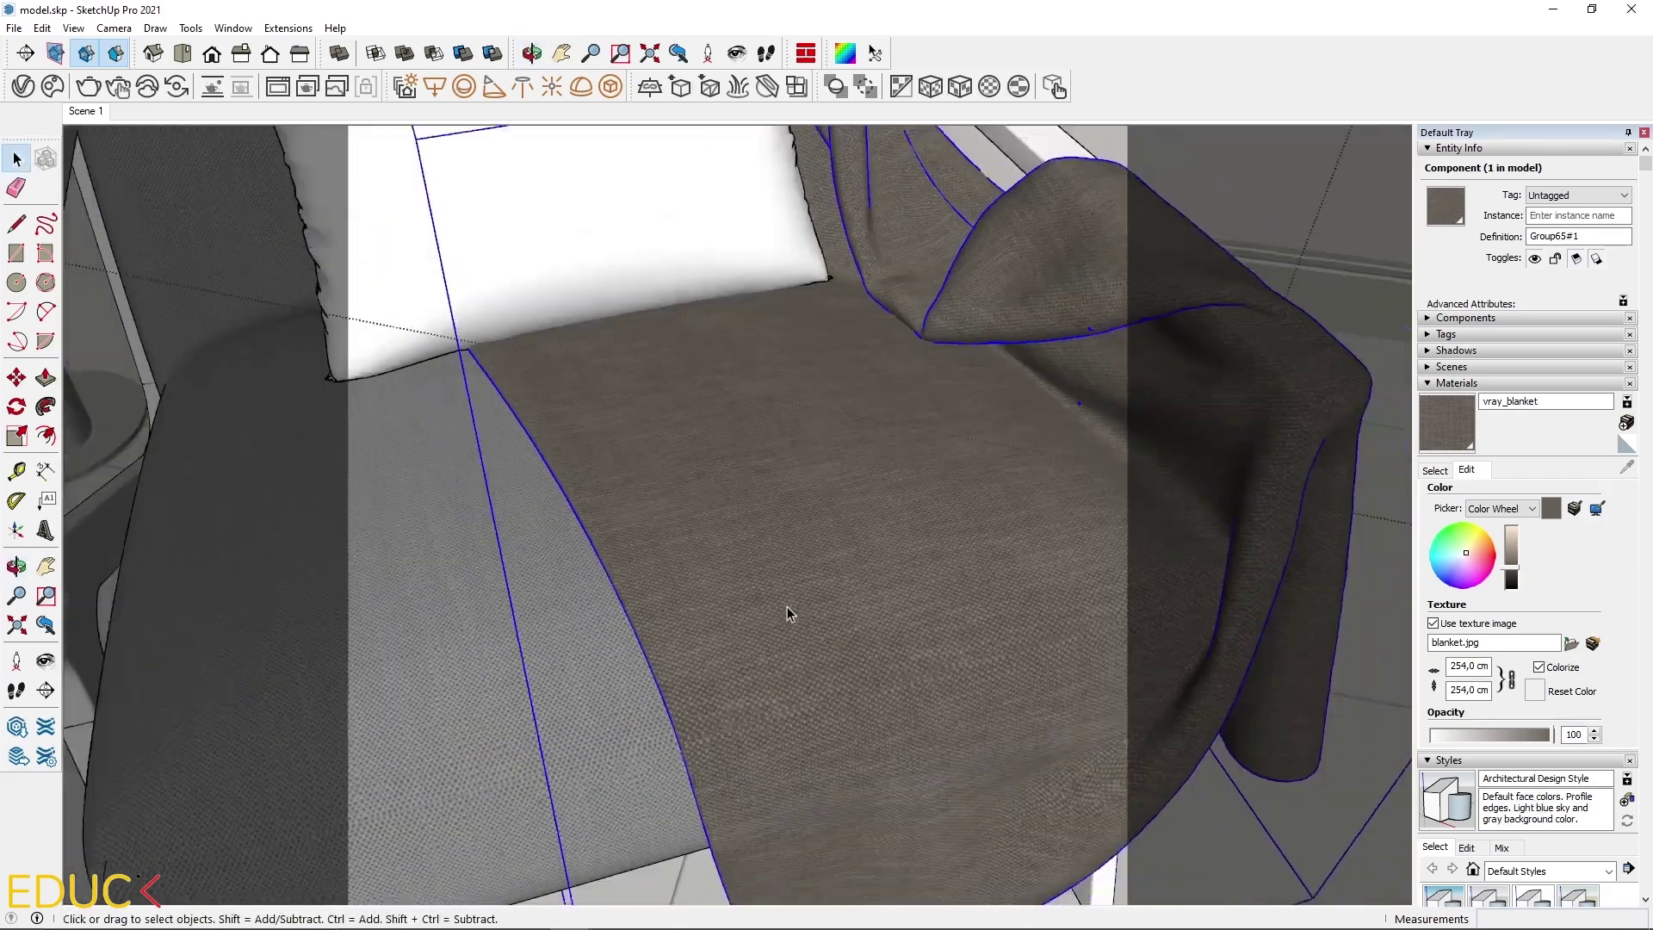
scroll(787, 612, "down", 1)
middle_click_drag(626, 602, 690, 462)
scroll(553, 258, "down", 1)
scroll(579, 406, "up", 3)
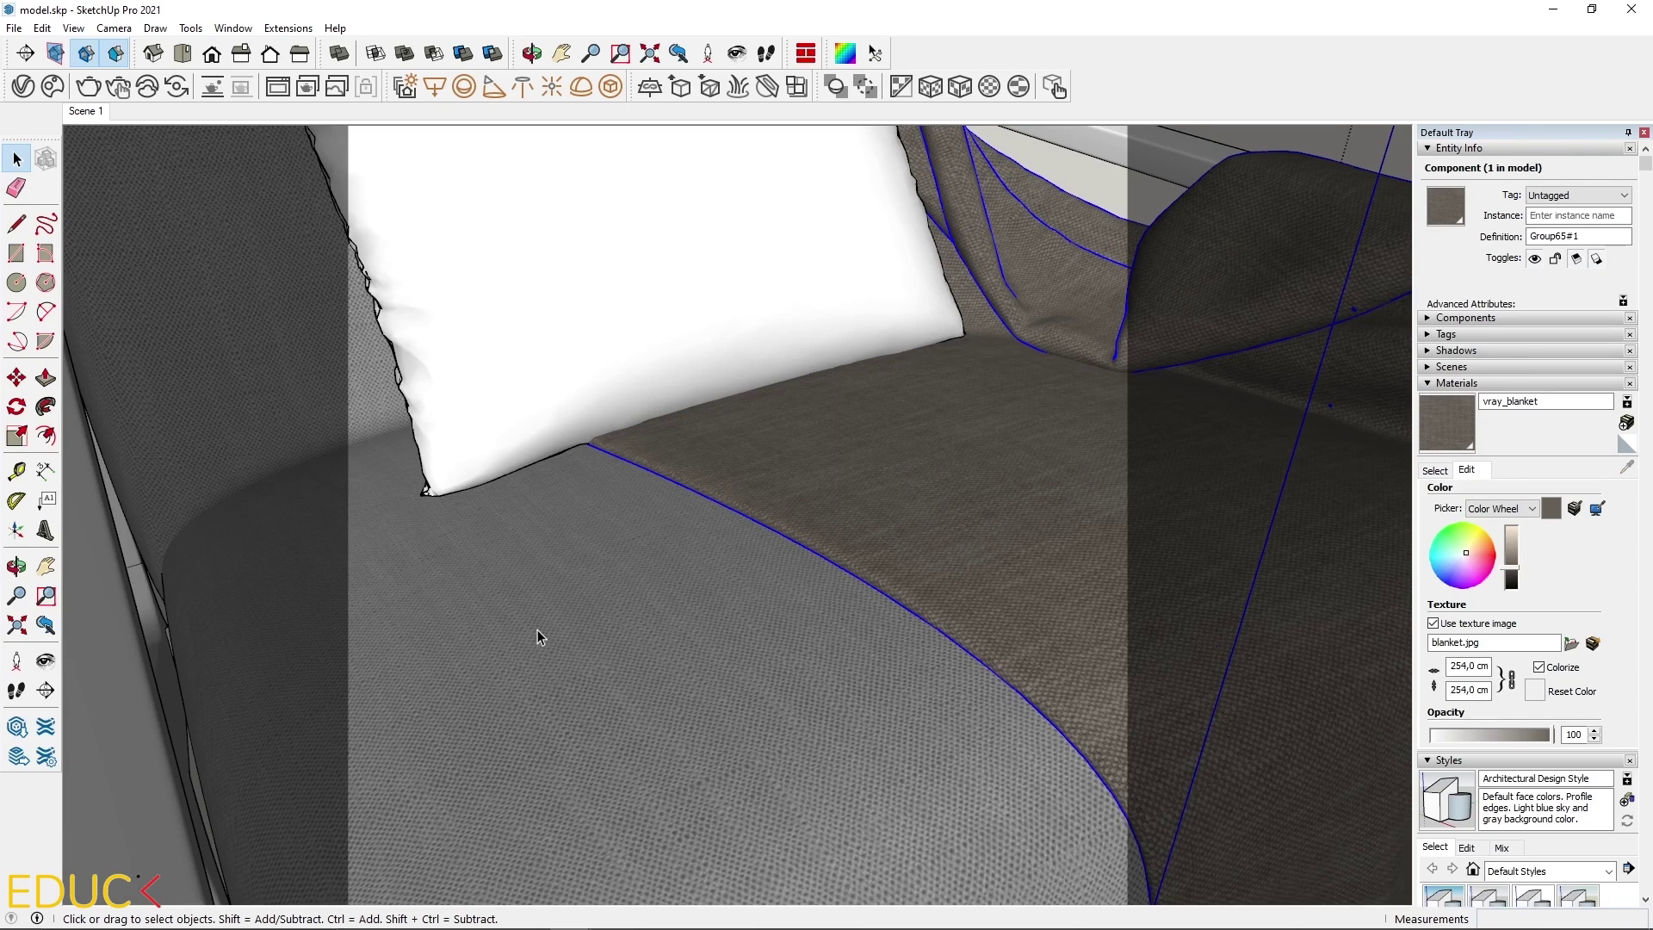
Step: Sample the vray_fabric material from the armchair seat and set its texture size to 500 cm
left_click(1453, 416)
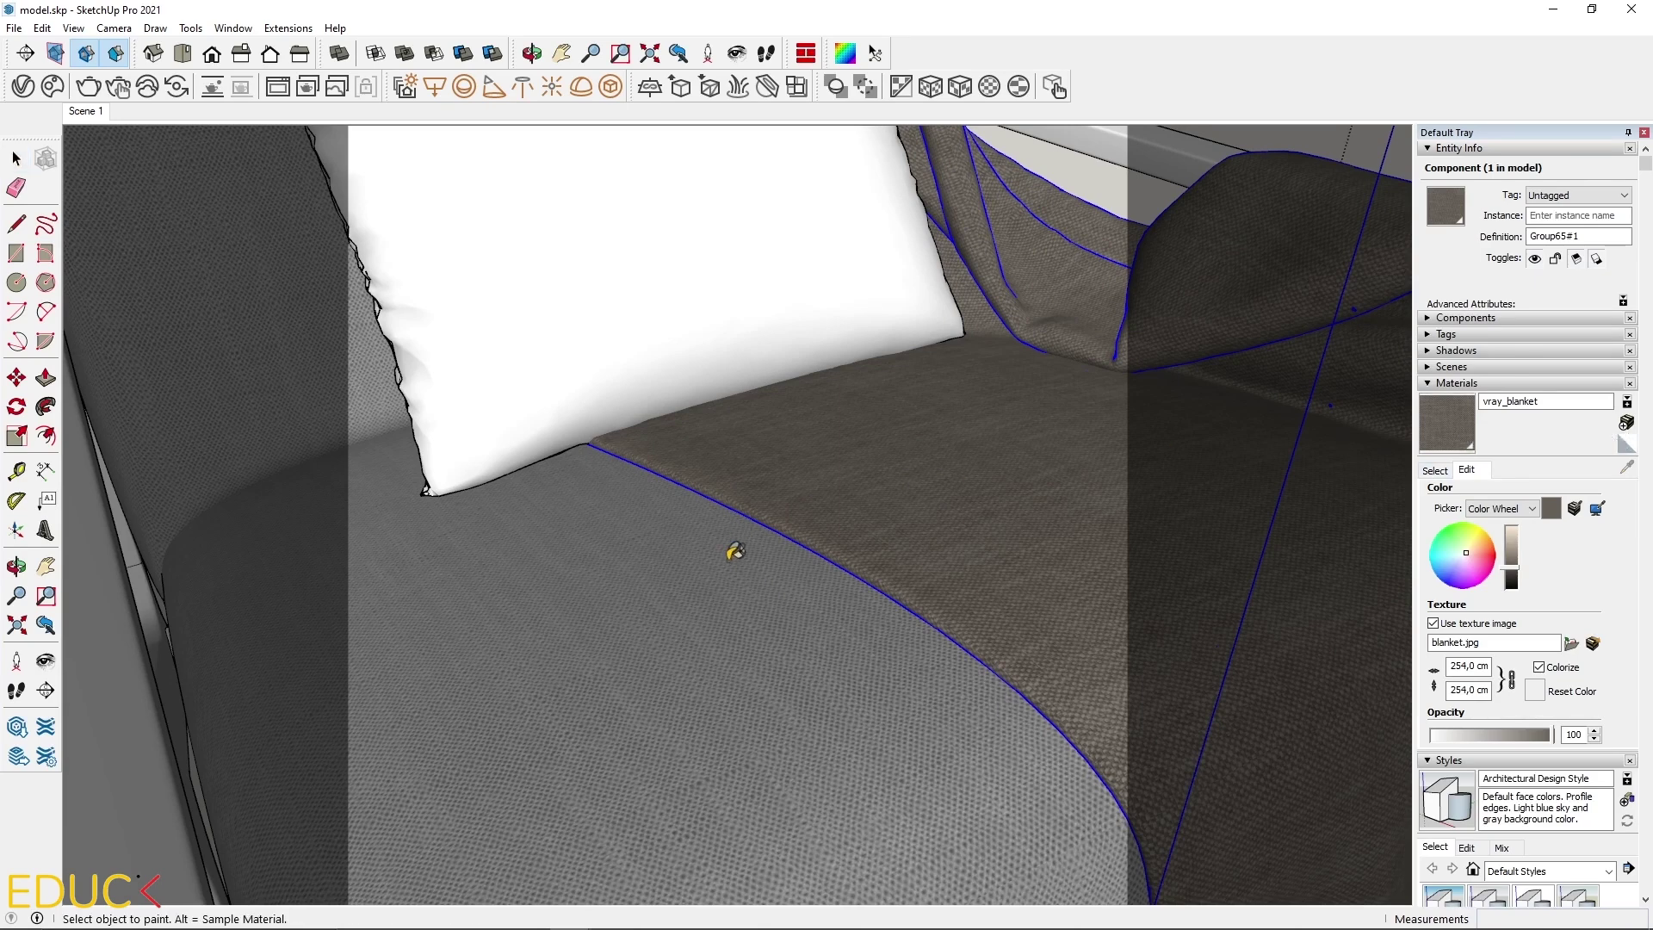
left_click(668, 553, "alt")
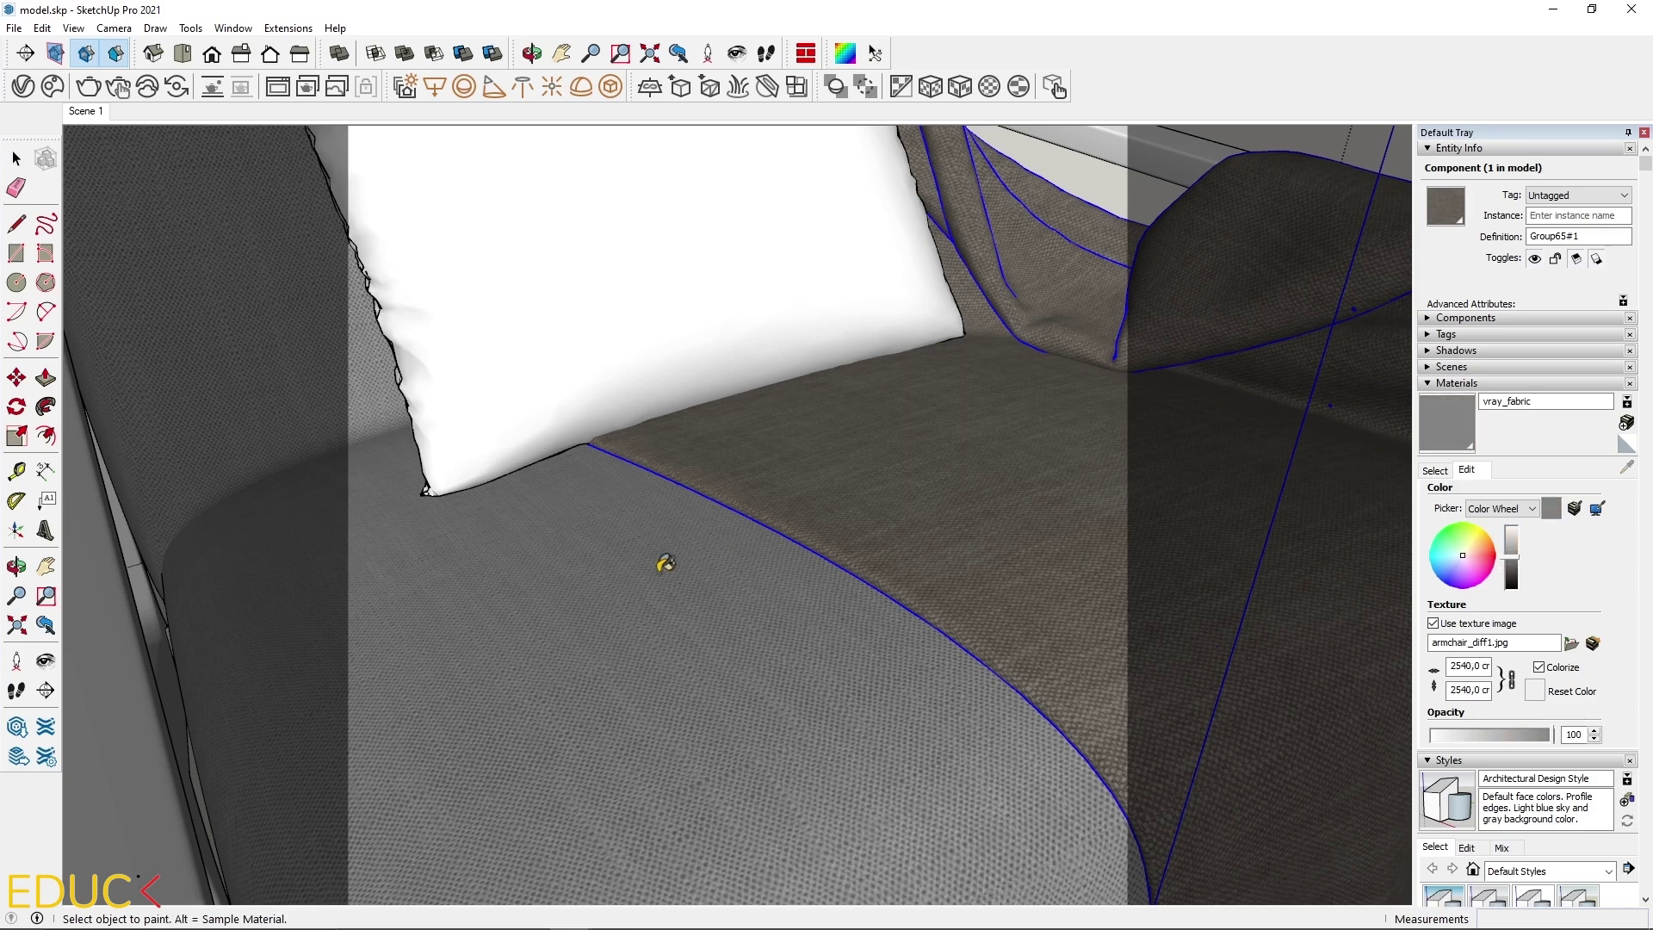
double_click(1460, 666)
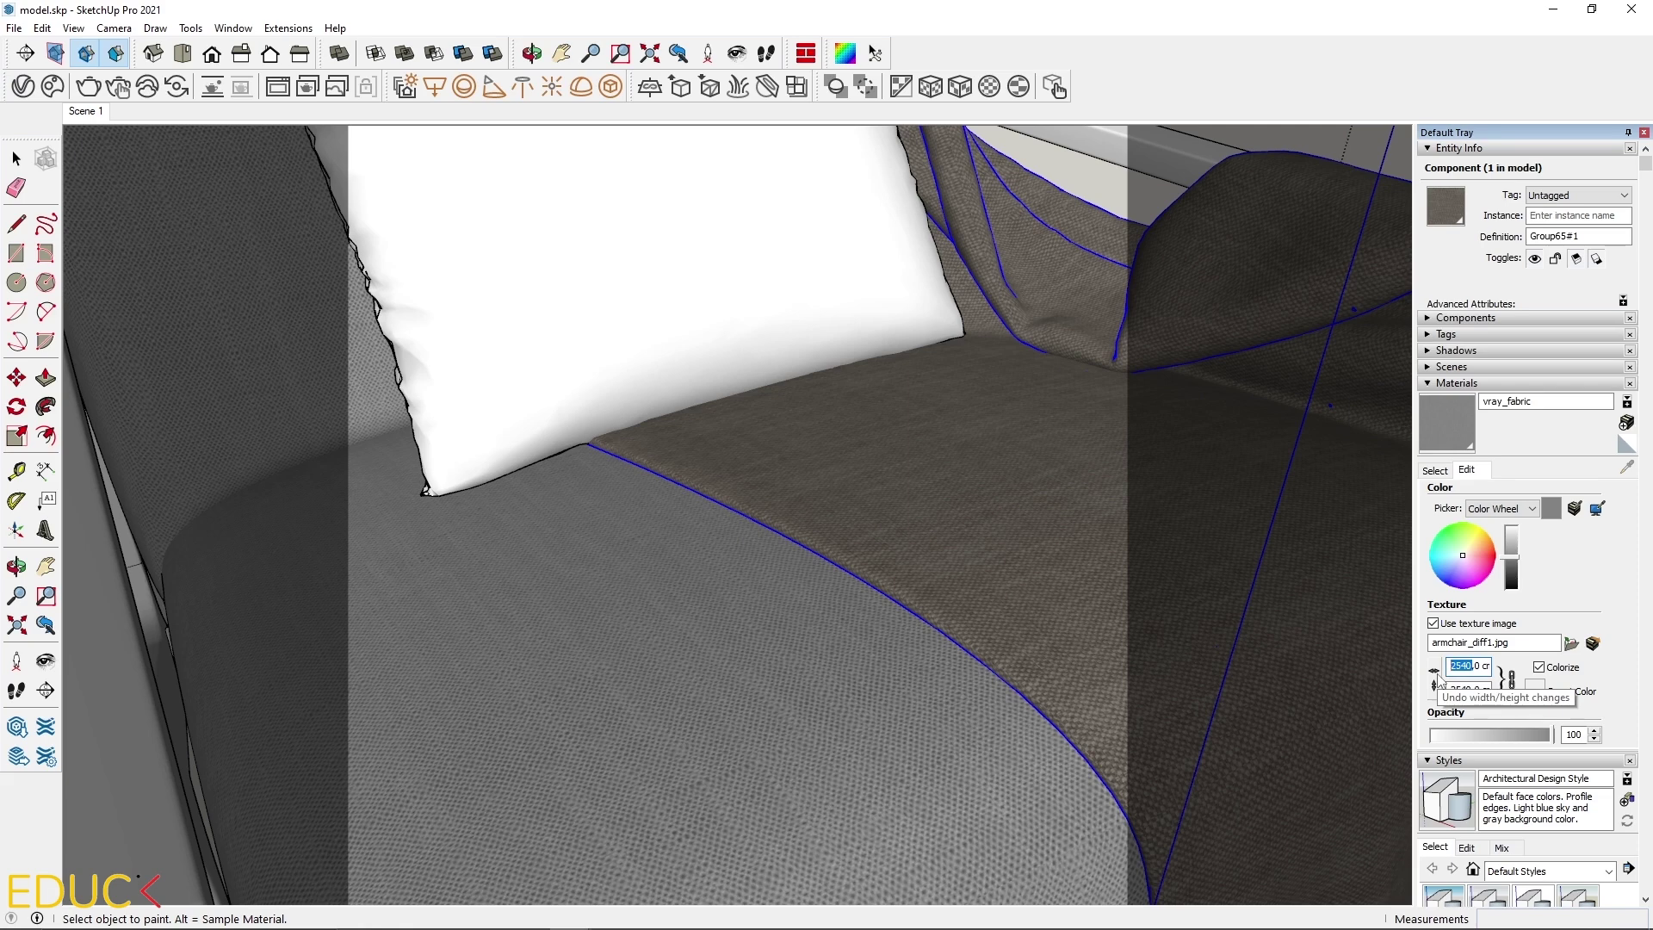
type("500")
key("Return")
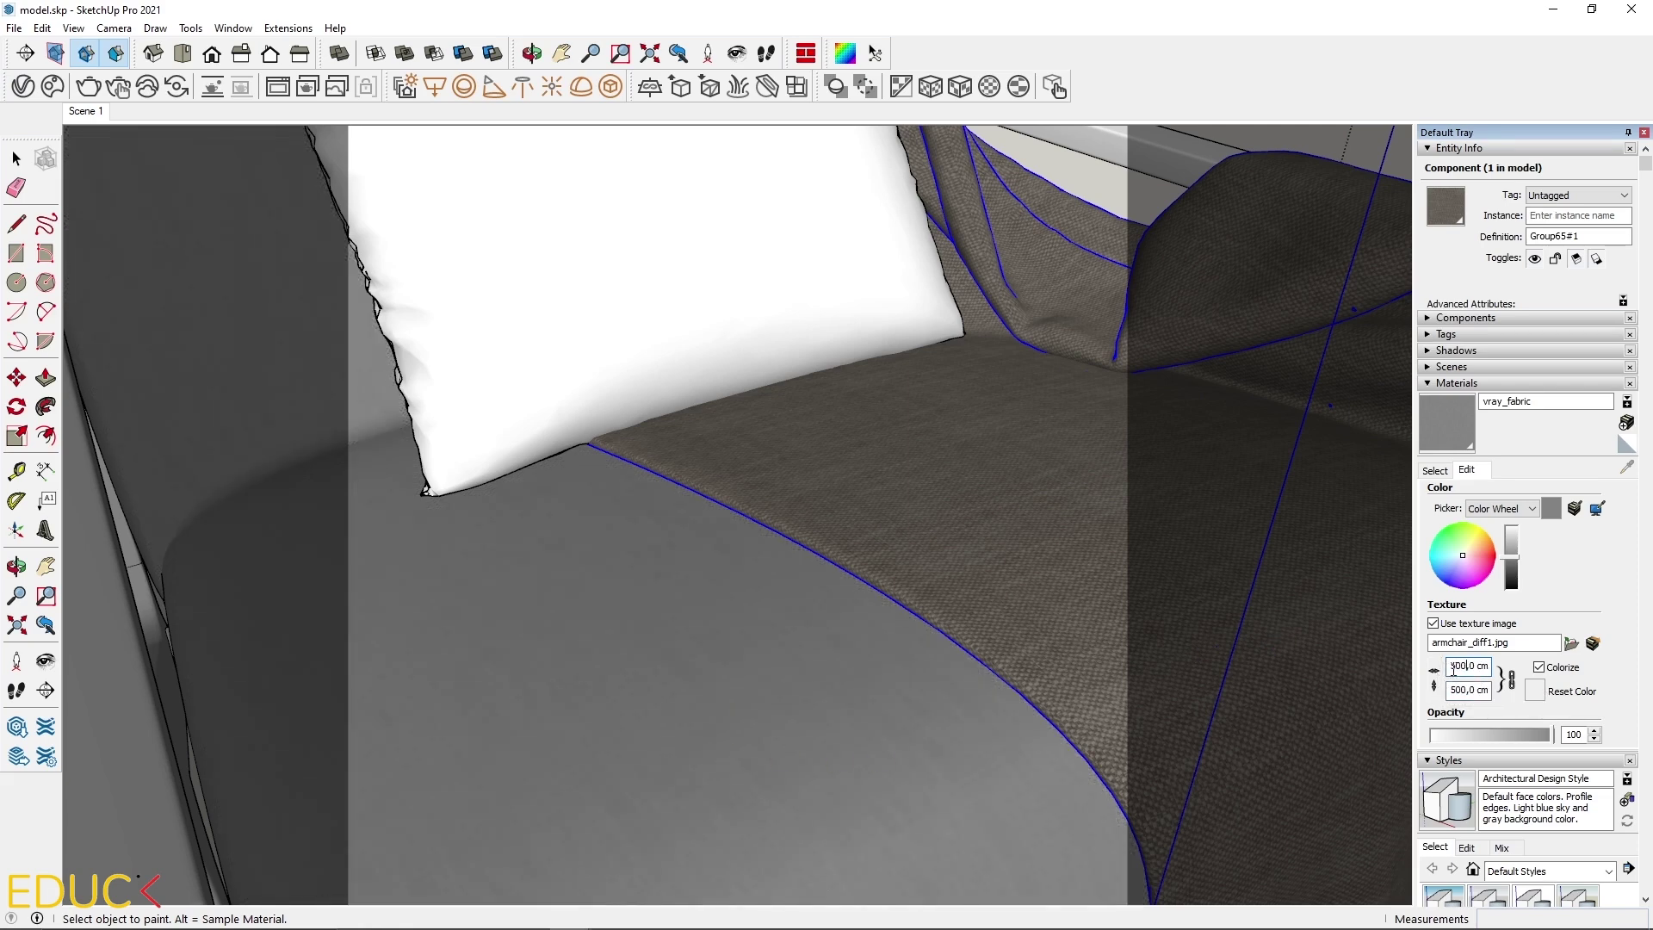
Step: Set the vray_fabric texture size to 1000 cm
double_click(1455, 666)
type("1000")
key("Return")
Step: Set the vray_fabric texture size to 1500 cm
double_click(1459, 666)
type("1500")
key("Return")
Step: Render a close-up of the pillow, seat and blanket with V-Ray and inspect the fabric detail in the result
scroll(676, 774, "up", 1)
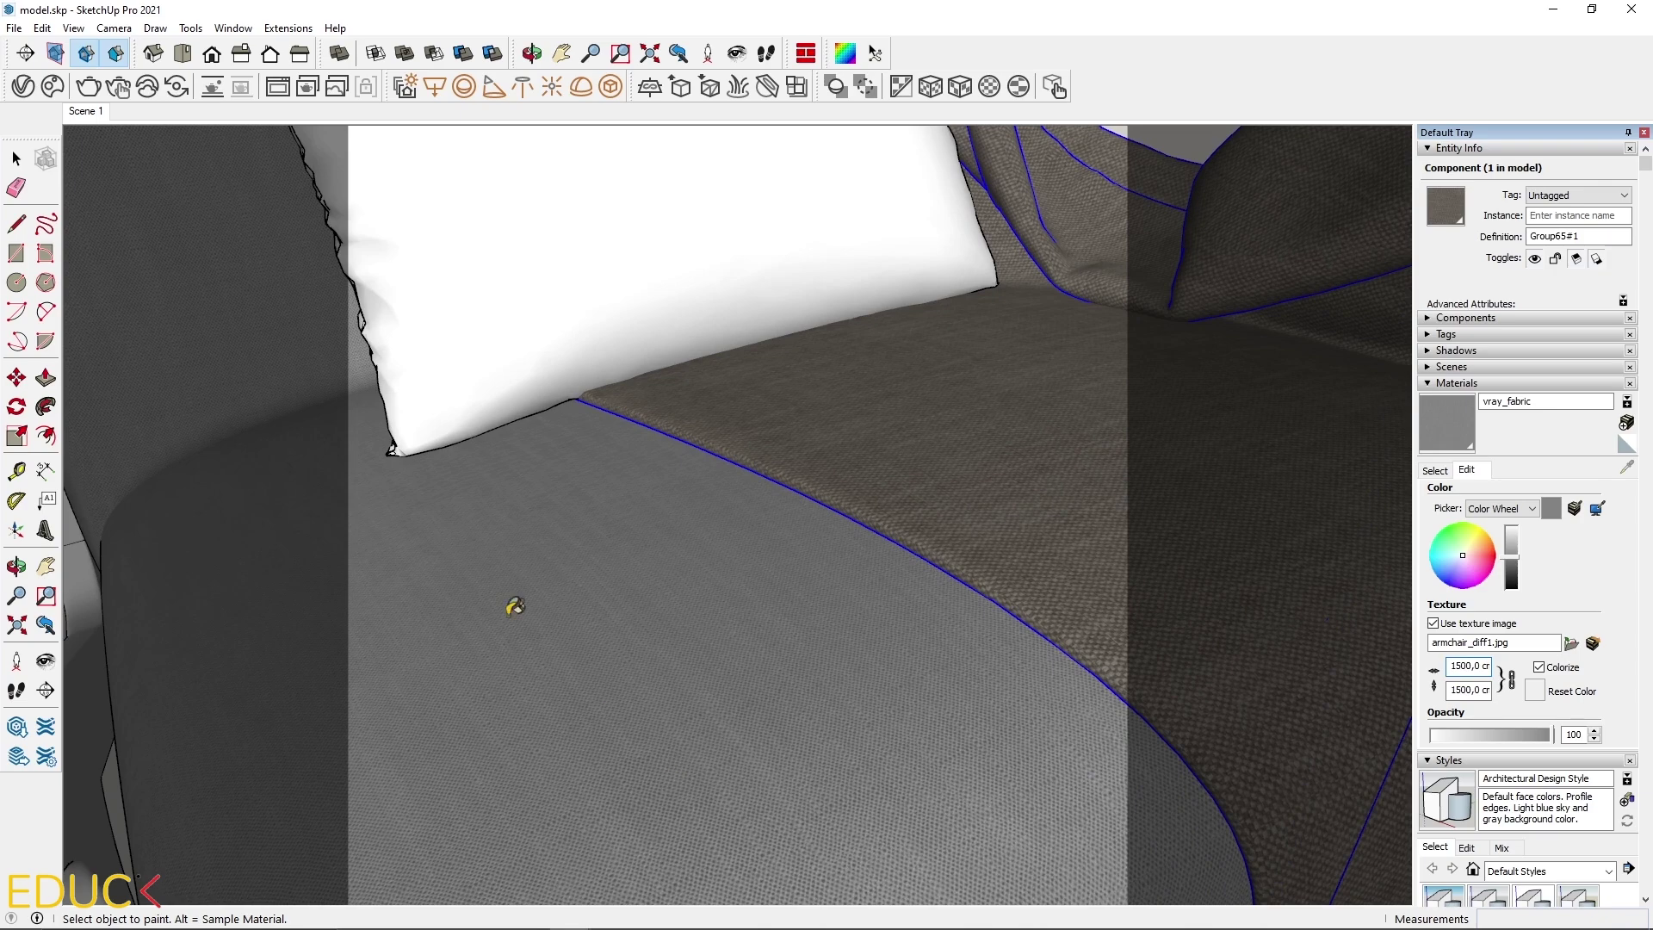
middle_click_drag(413, 516, 714, 546)
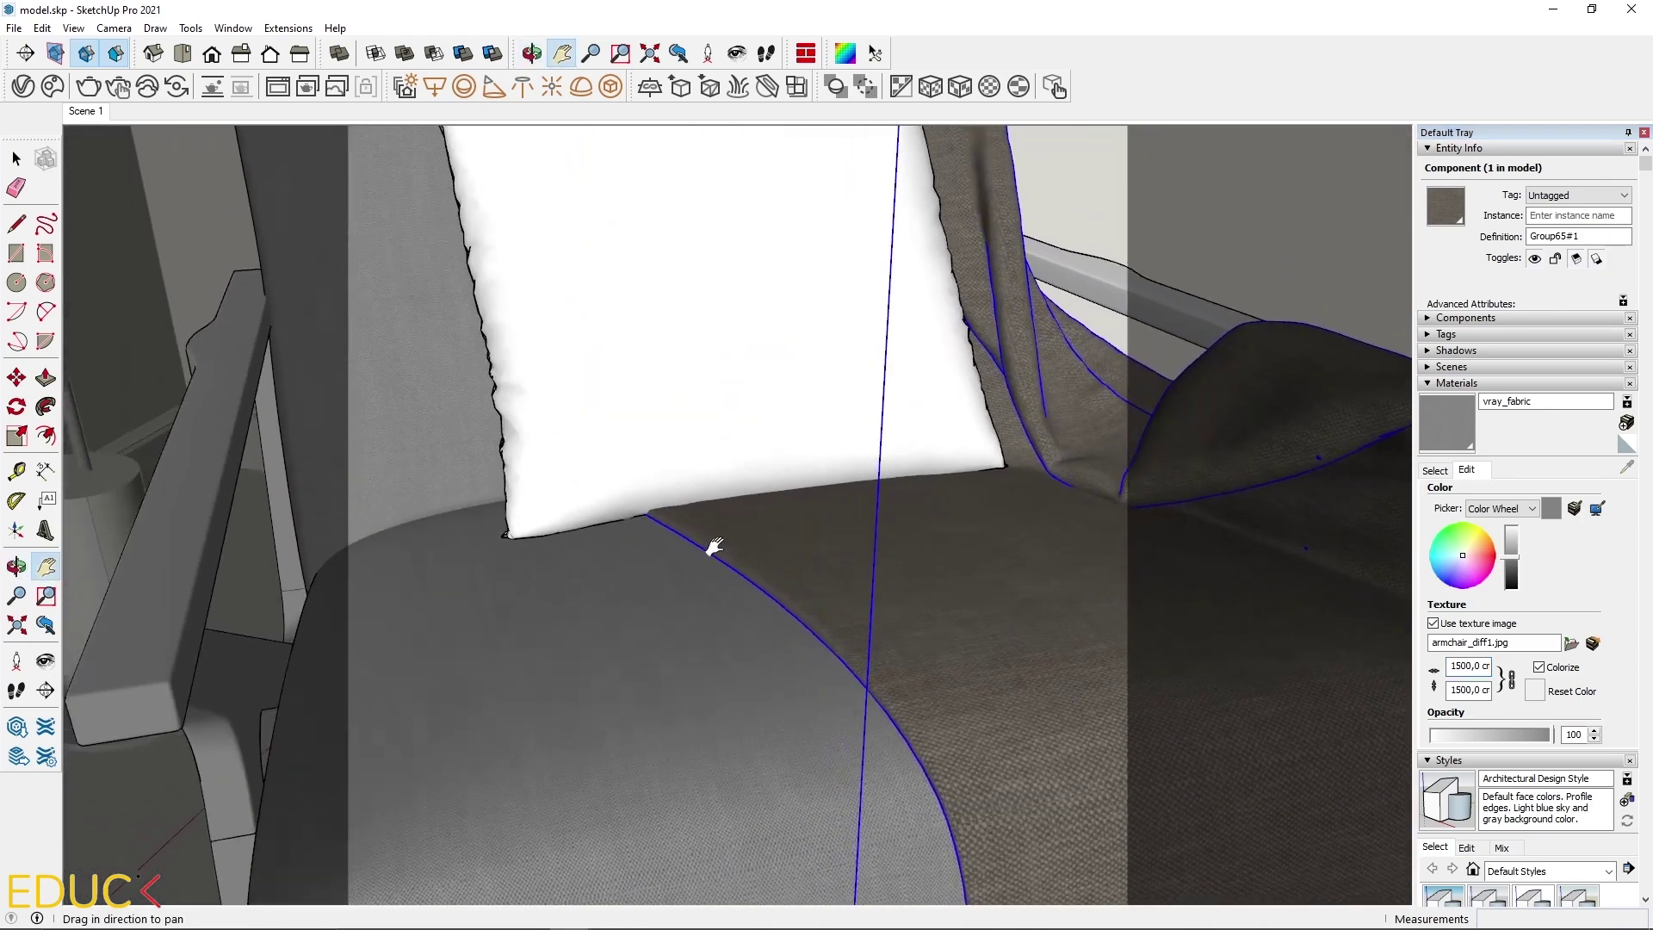
left_click(88, 86)
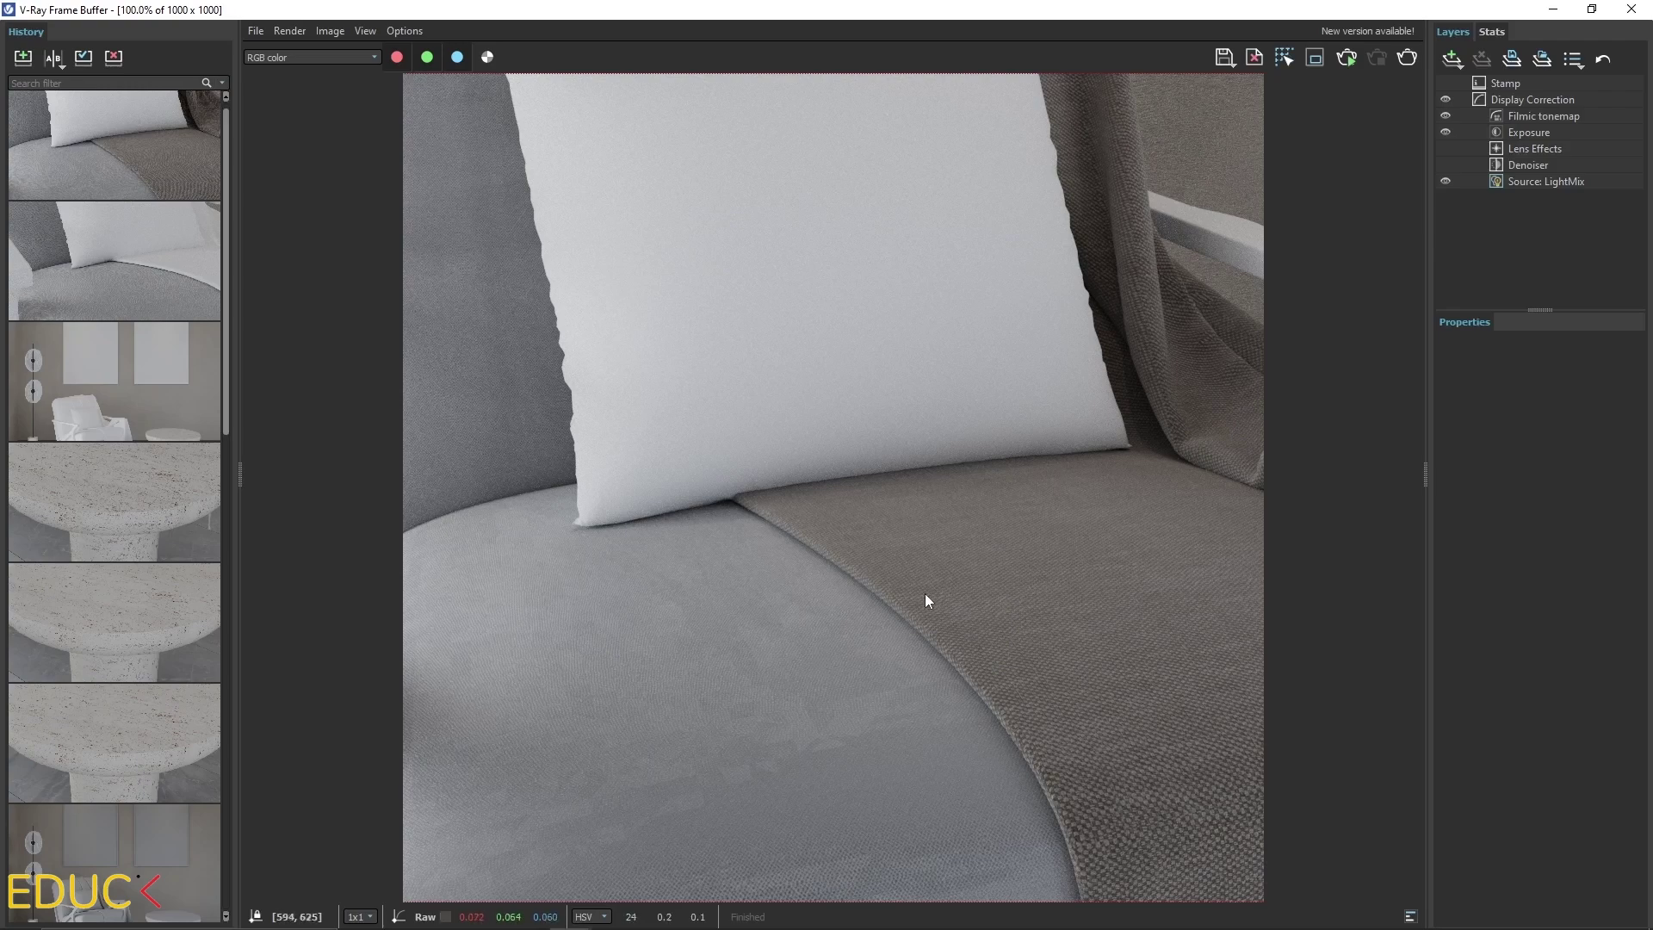
scroll(1144, 703, "up", 2)
scroll(1205, 606, "down", 2)
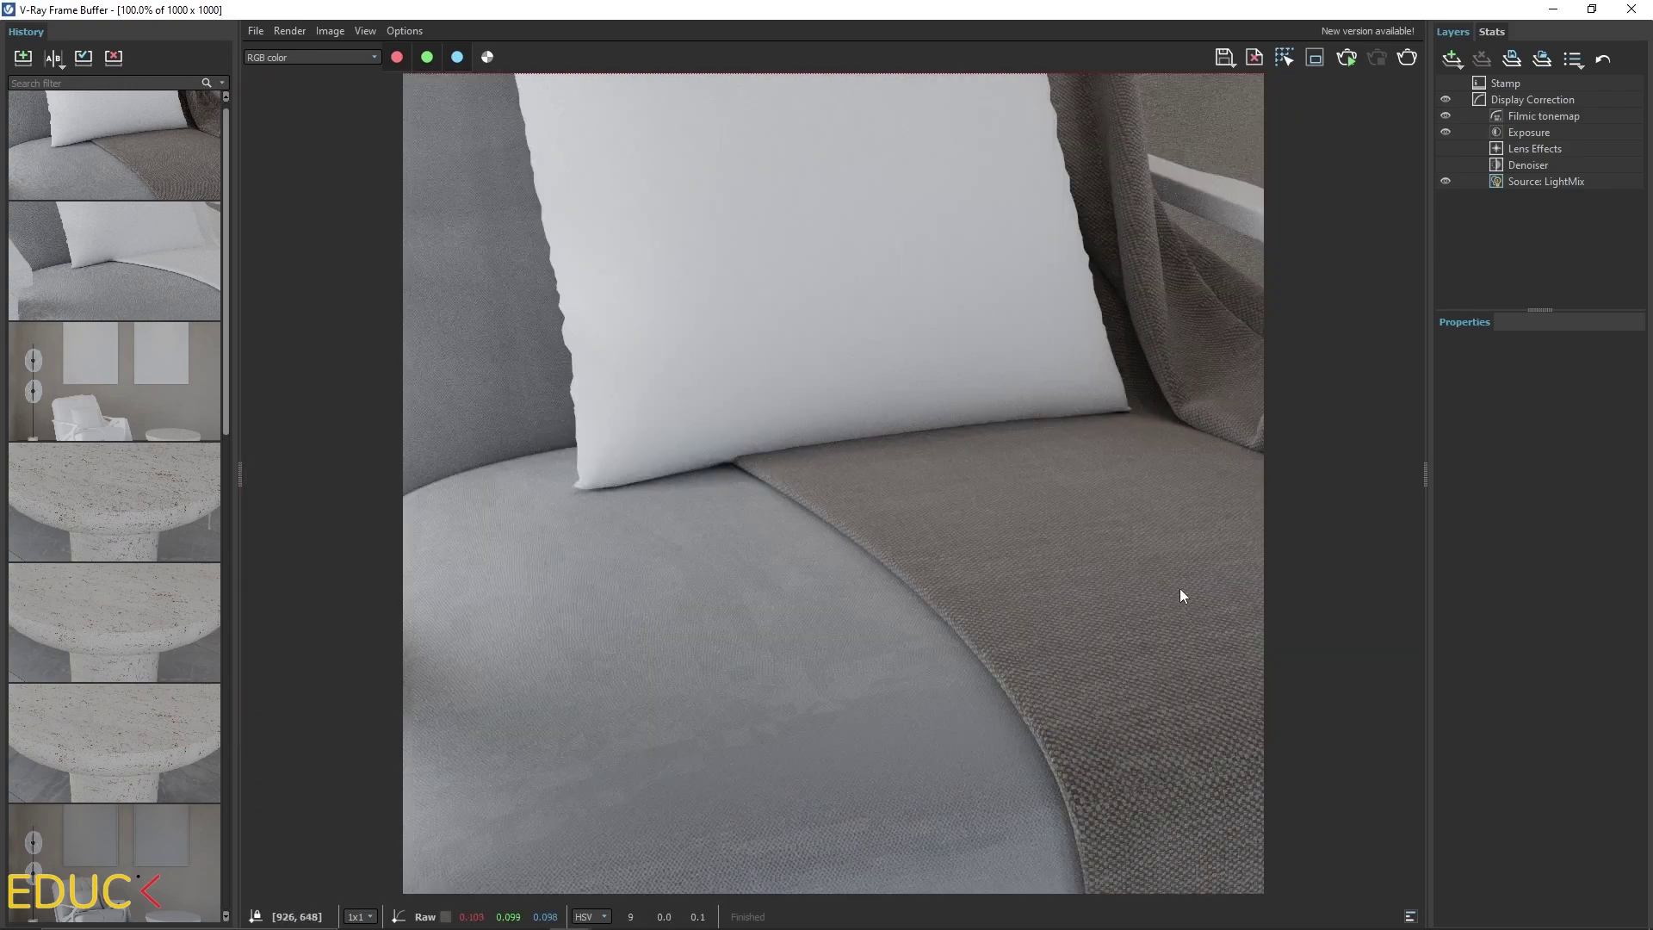
scroll(706, 637, "up", 2)
scroll(692, 654, "down", 2)
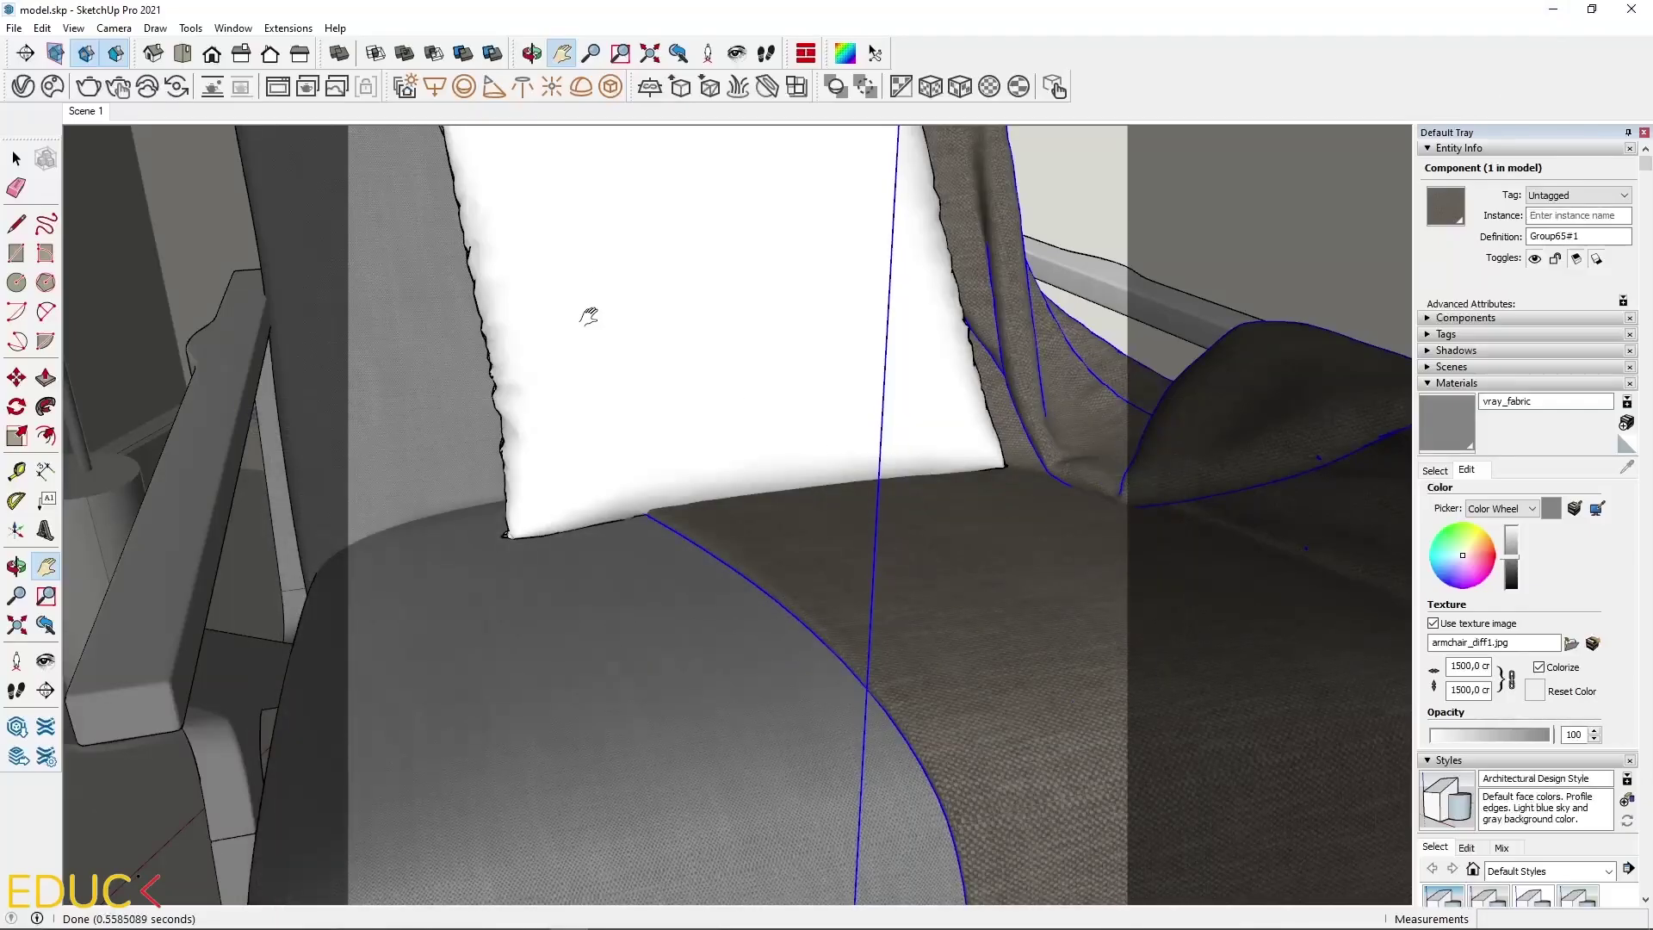
Step: Create a new Generic V-Ray material named vray_pillow
scroll(581, 274, "up", 2)
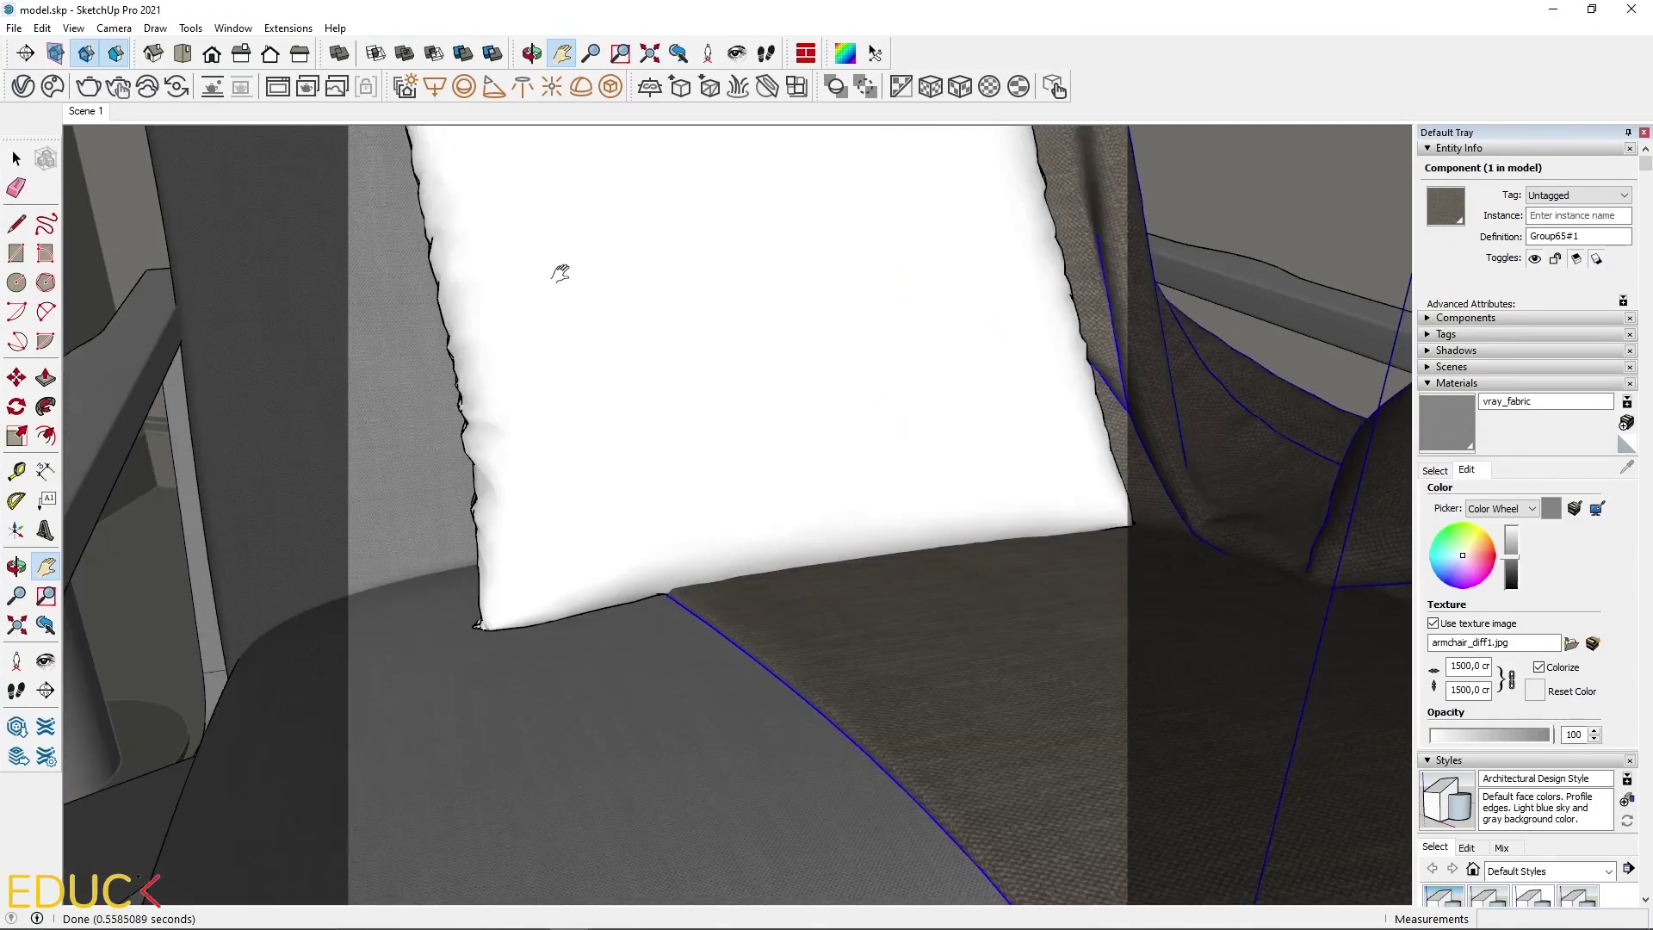
left_click(22, 86)
left_click(703, 741)
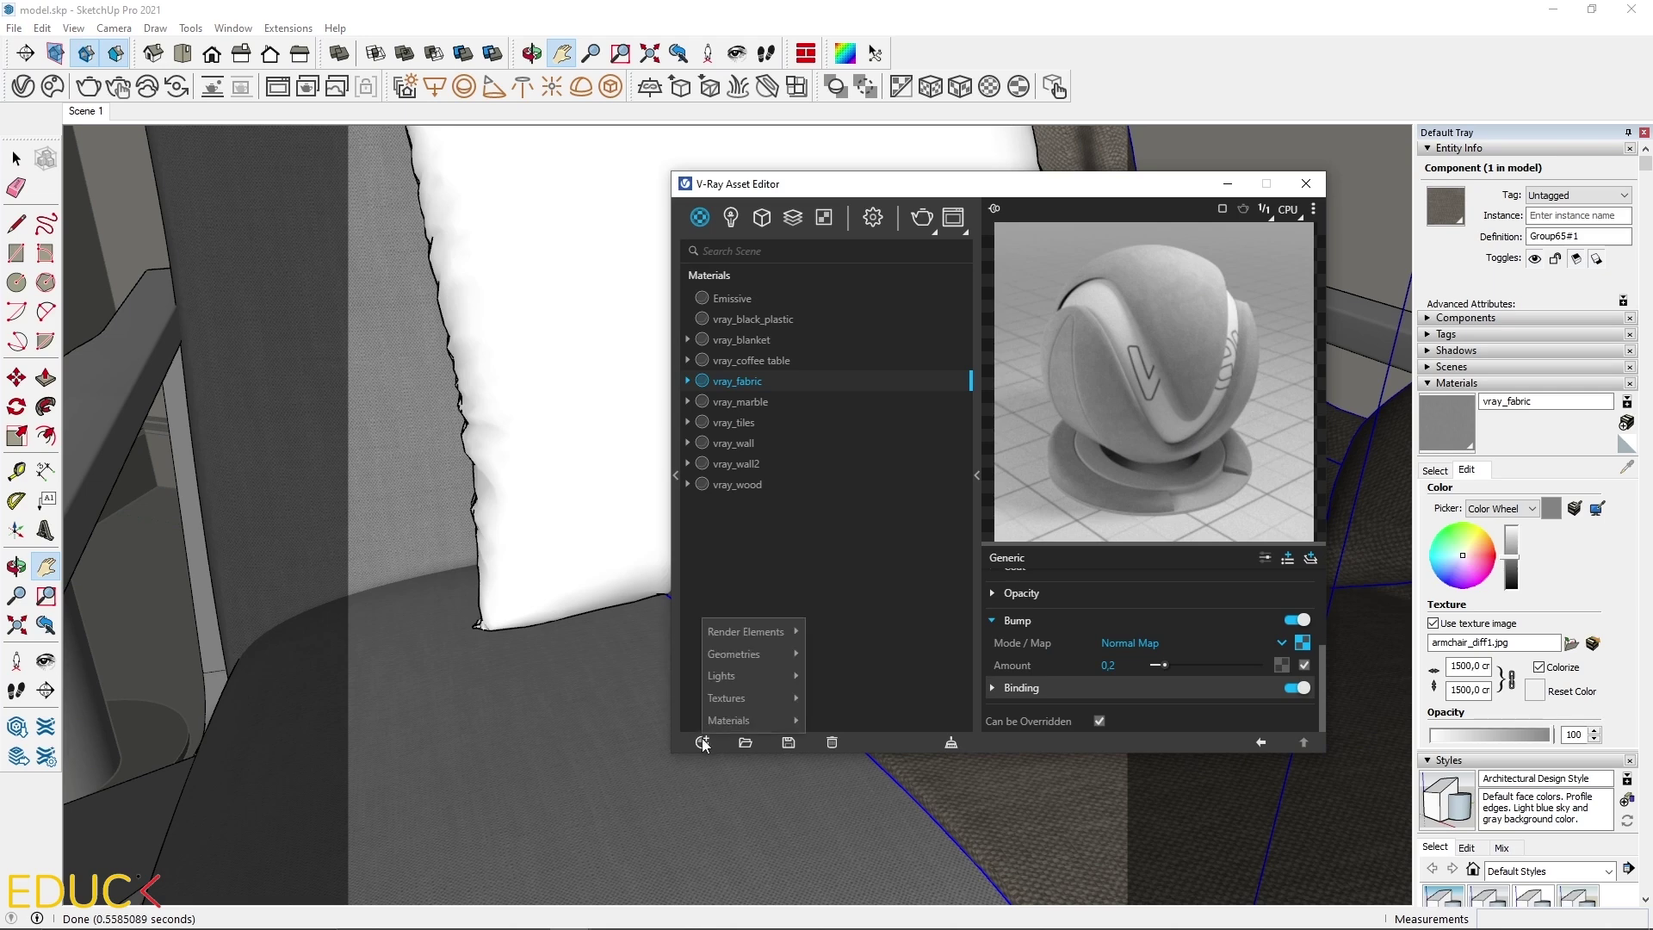
mouse_move(728, 720)
left_click(871, 450)
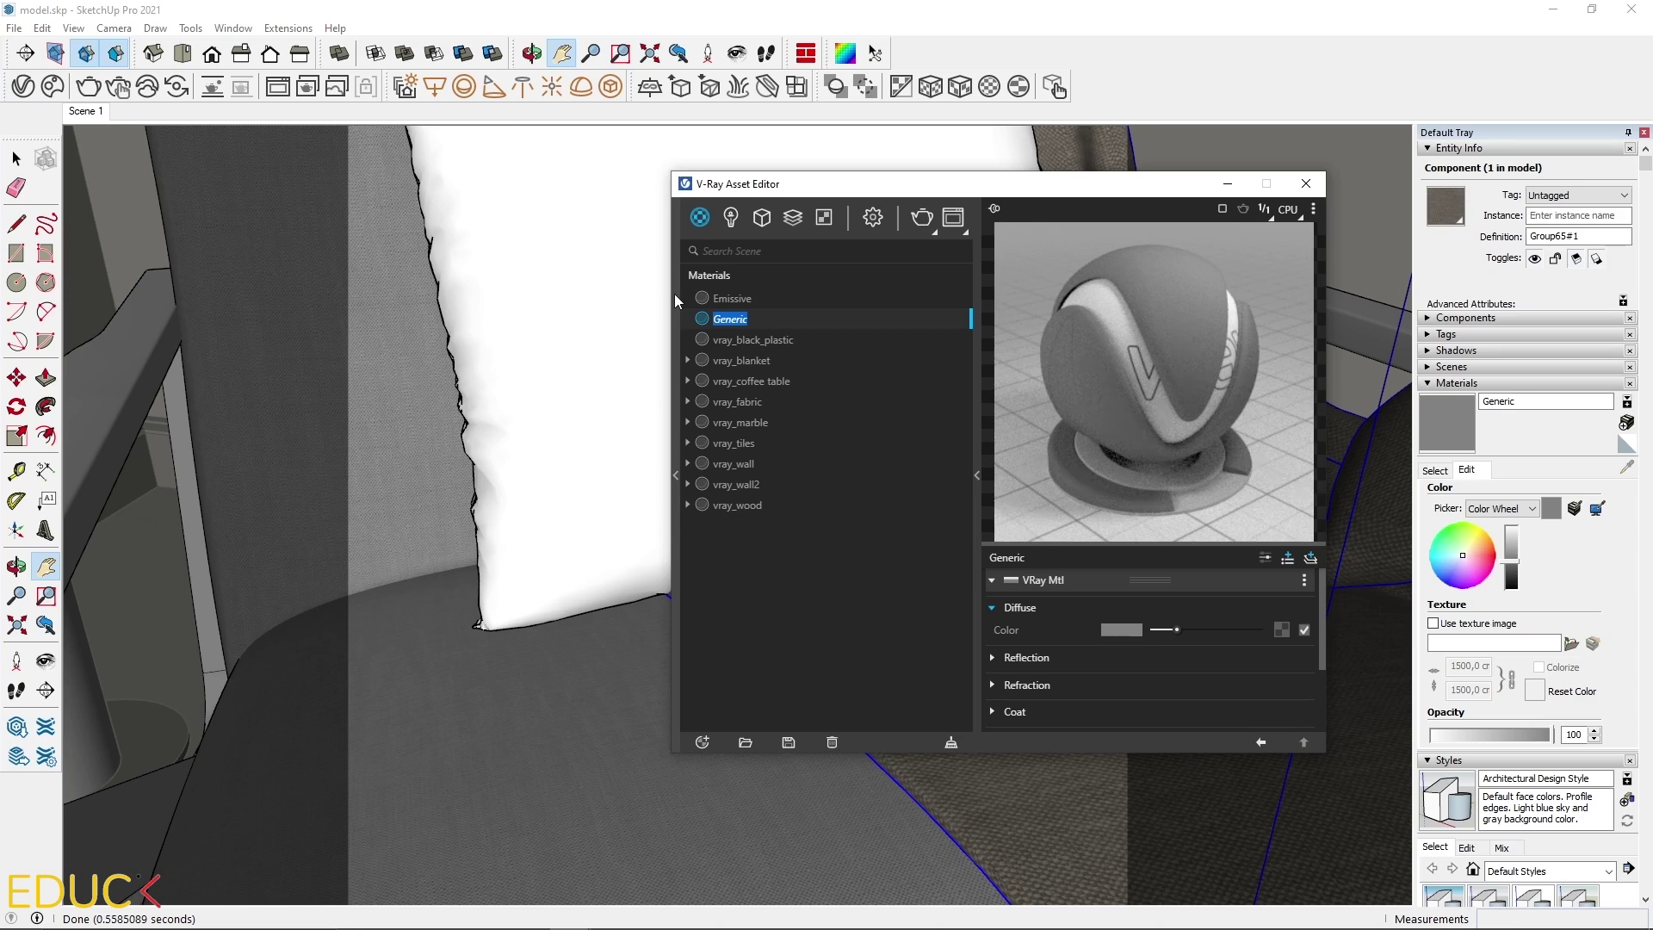
type("vray_pillow")
key("Return")
Step: Load pillow_diff.jpg as a Bitmap into the Diffuse slot of vray_pillow and return to the material's settings
left_click(1278, 630)
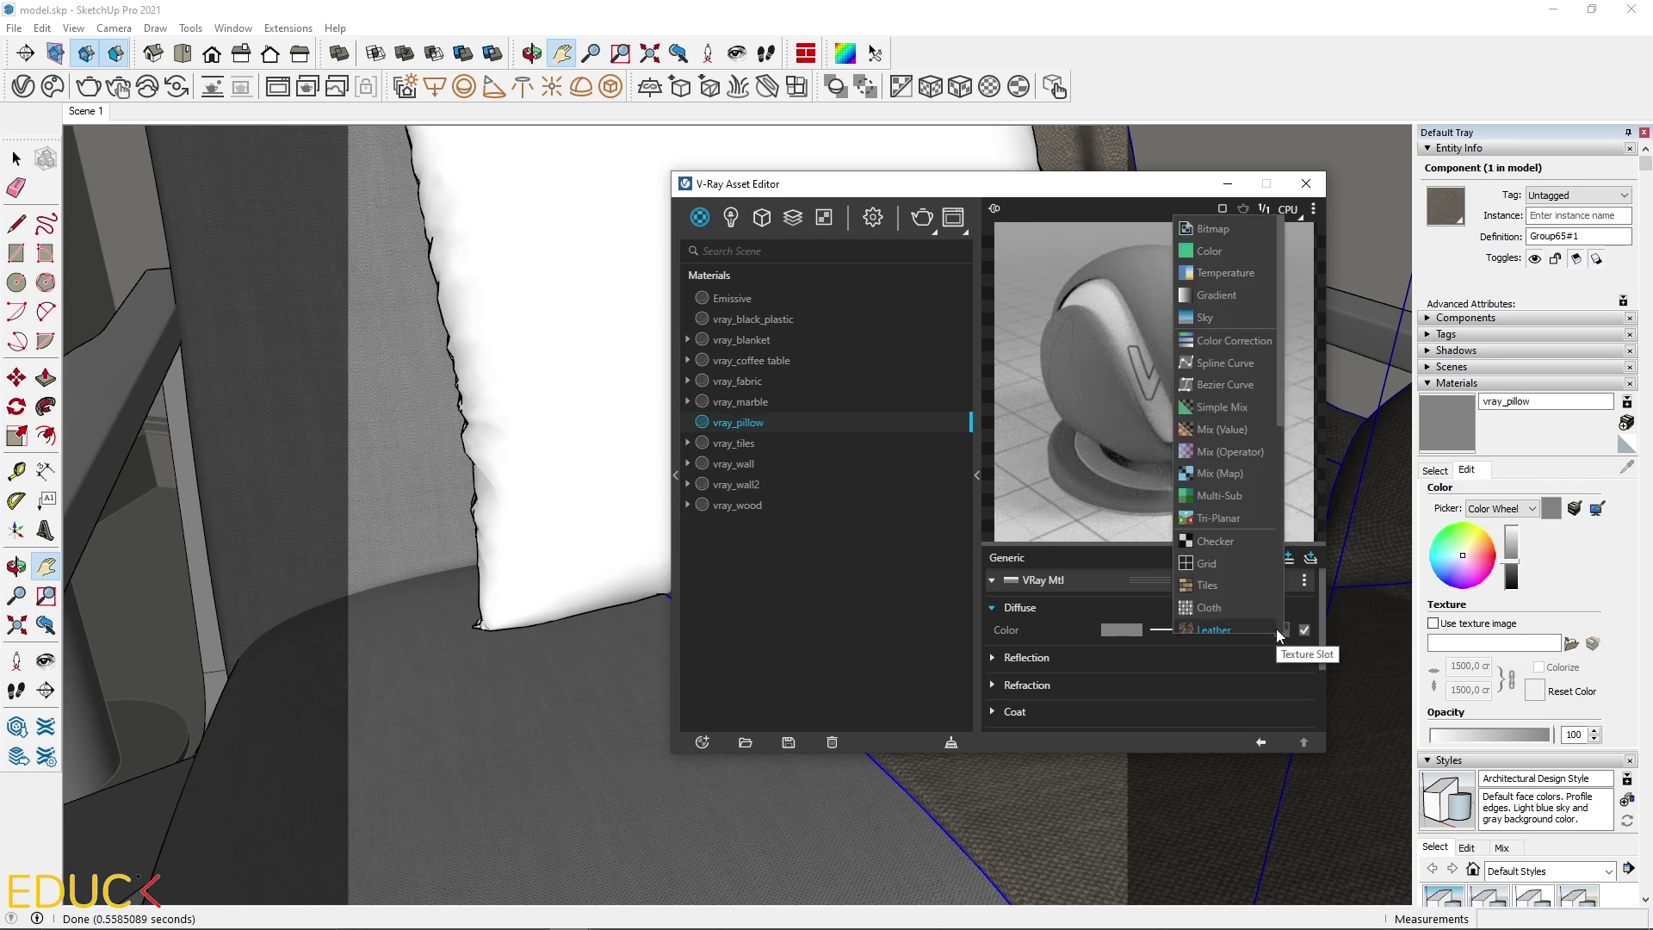
left_click(1212, 225)
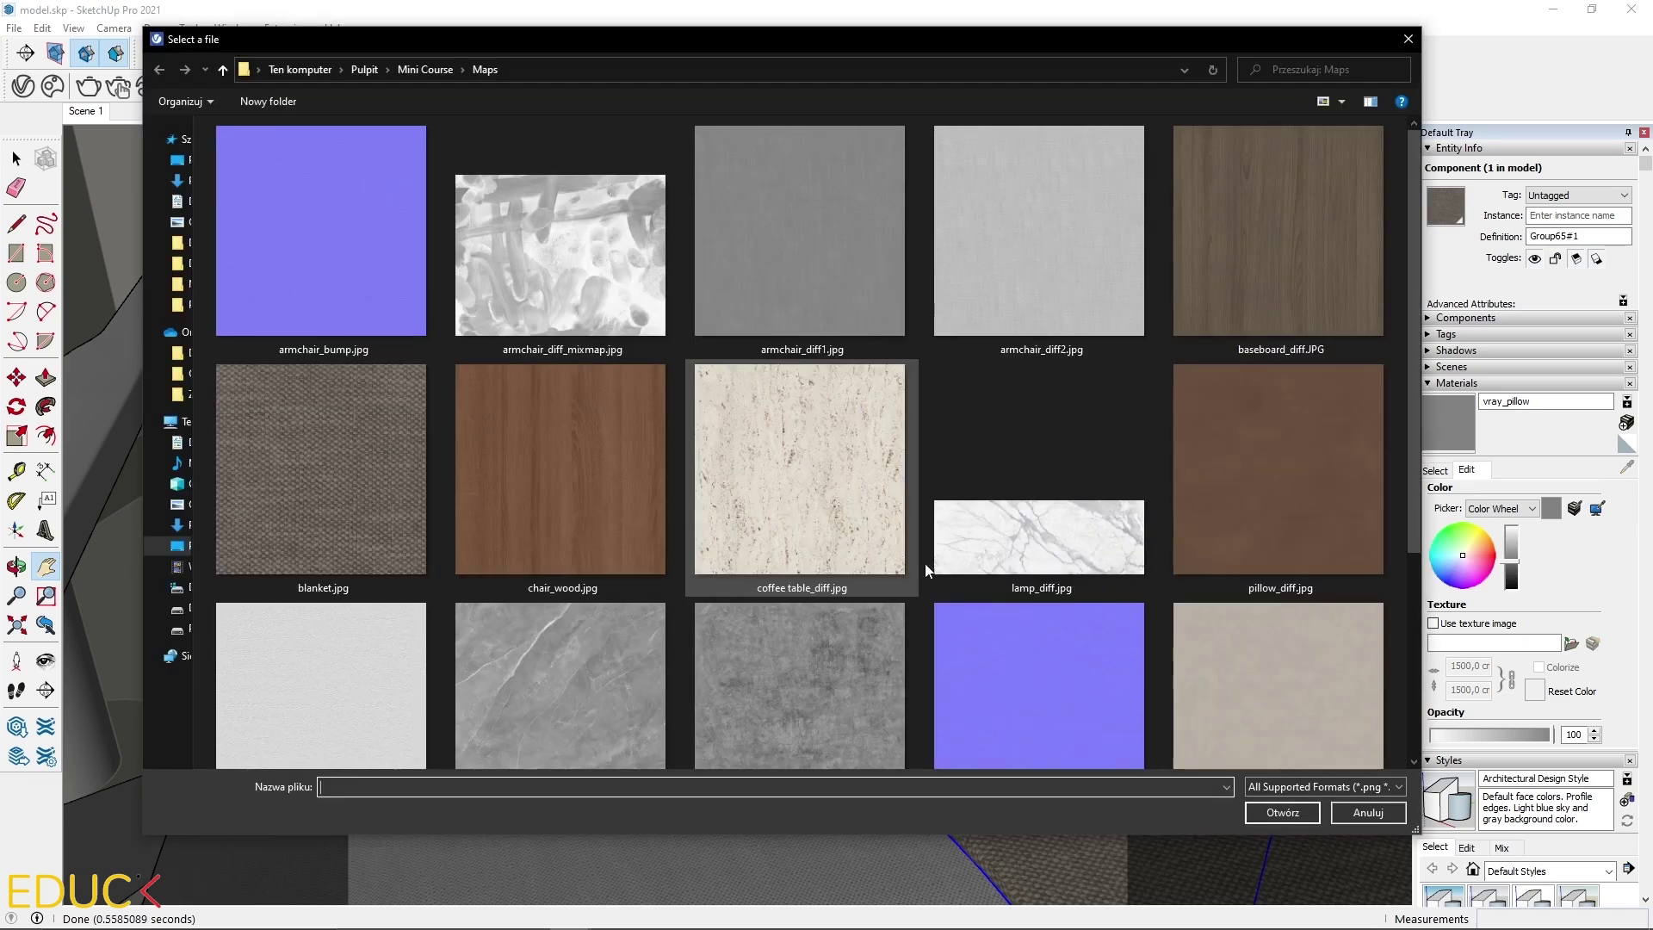
left_click(1295, 478)
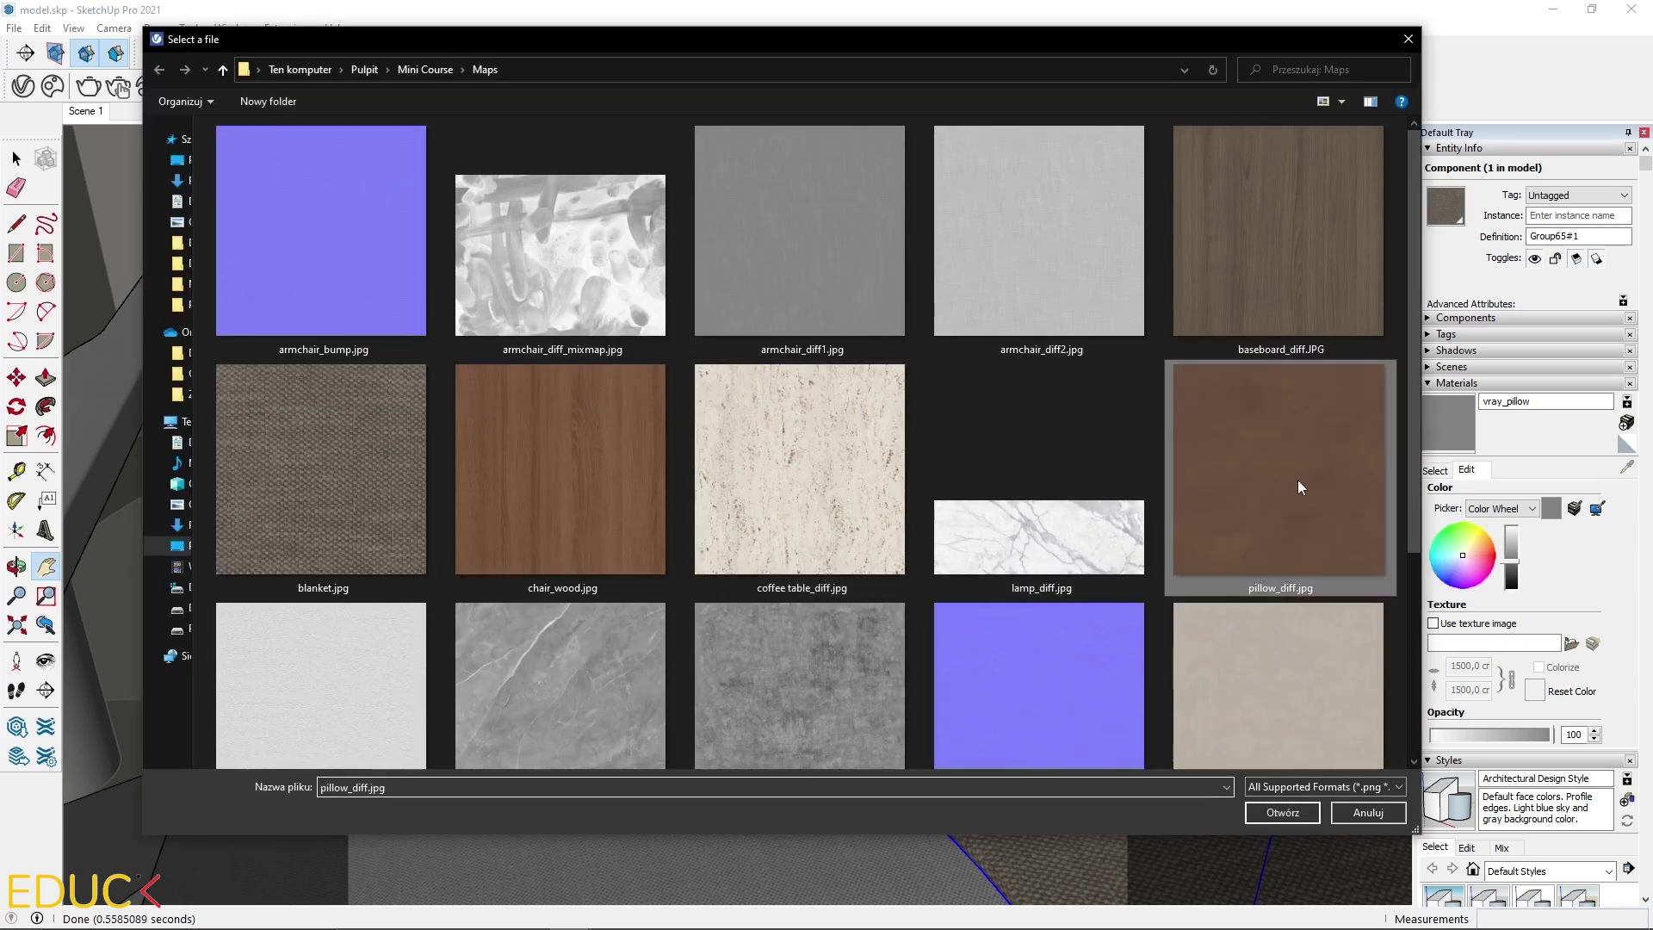
left_click(1287, 811)
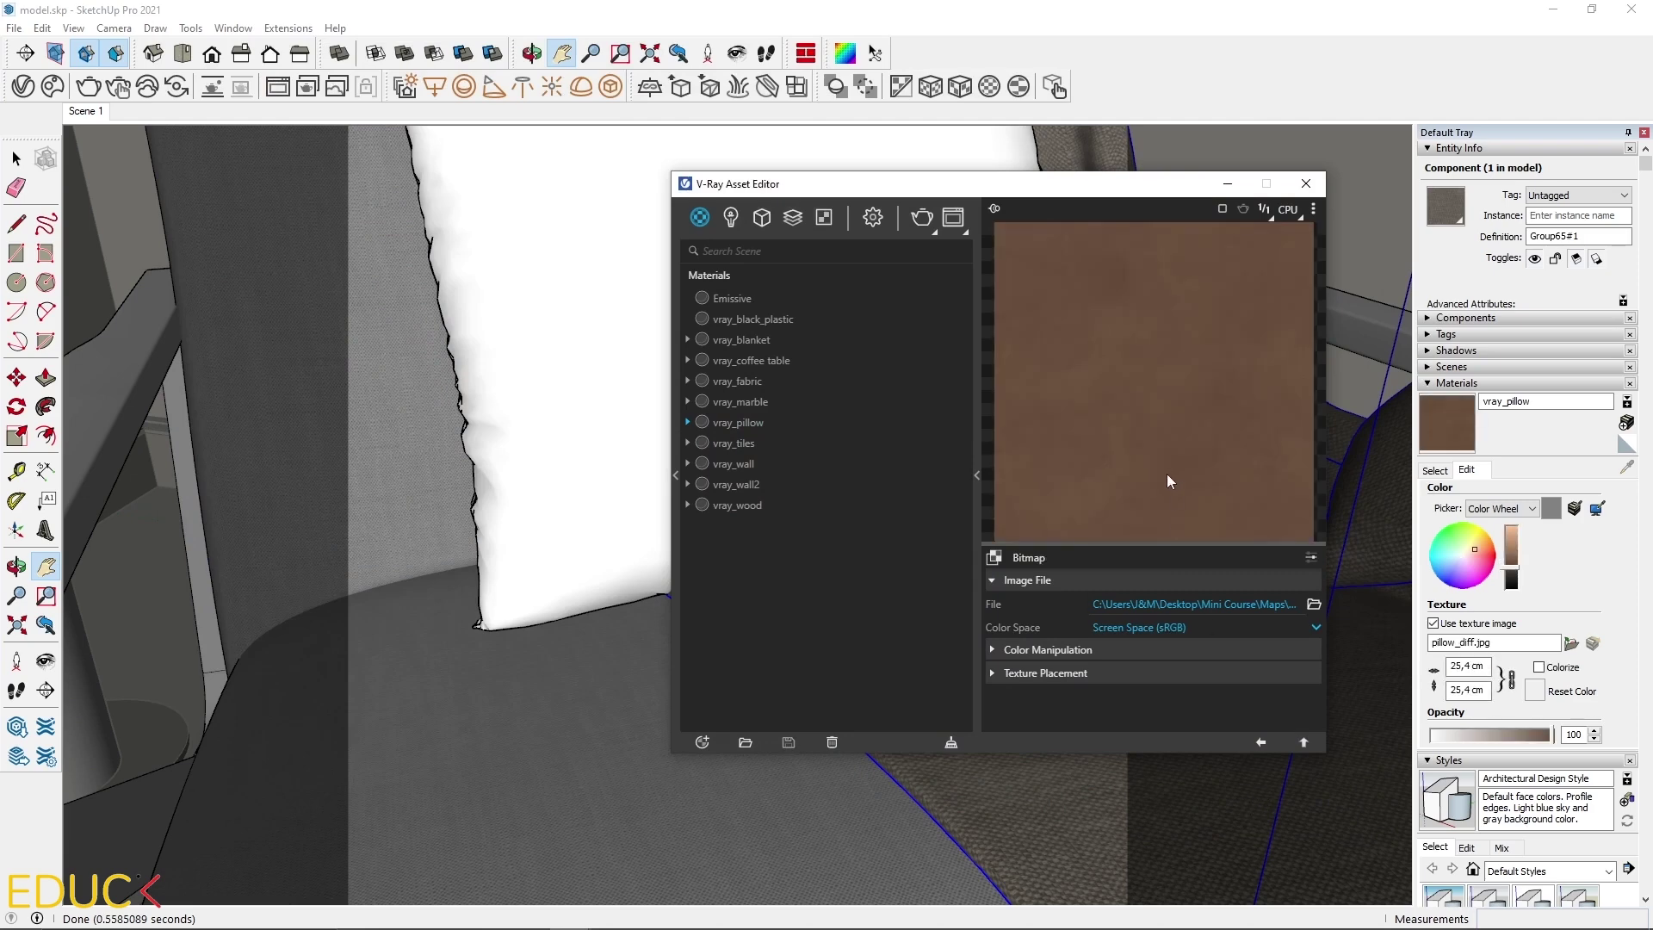
left_click(1260, 742)
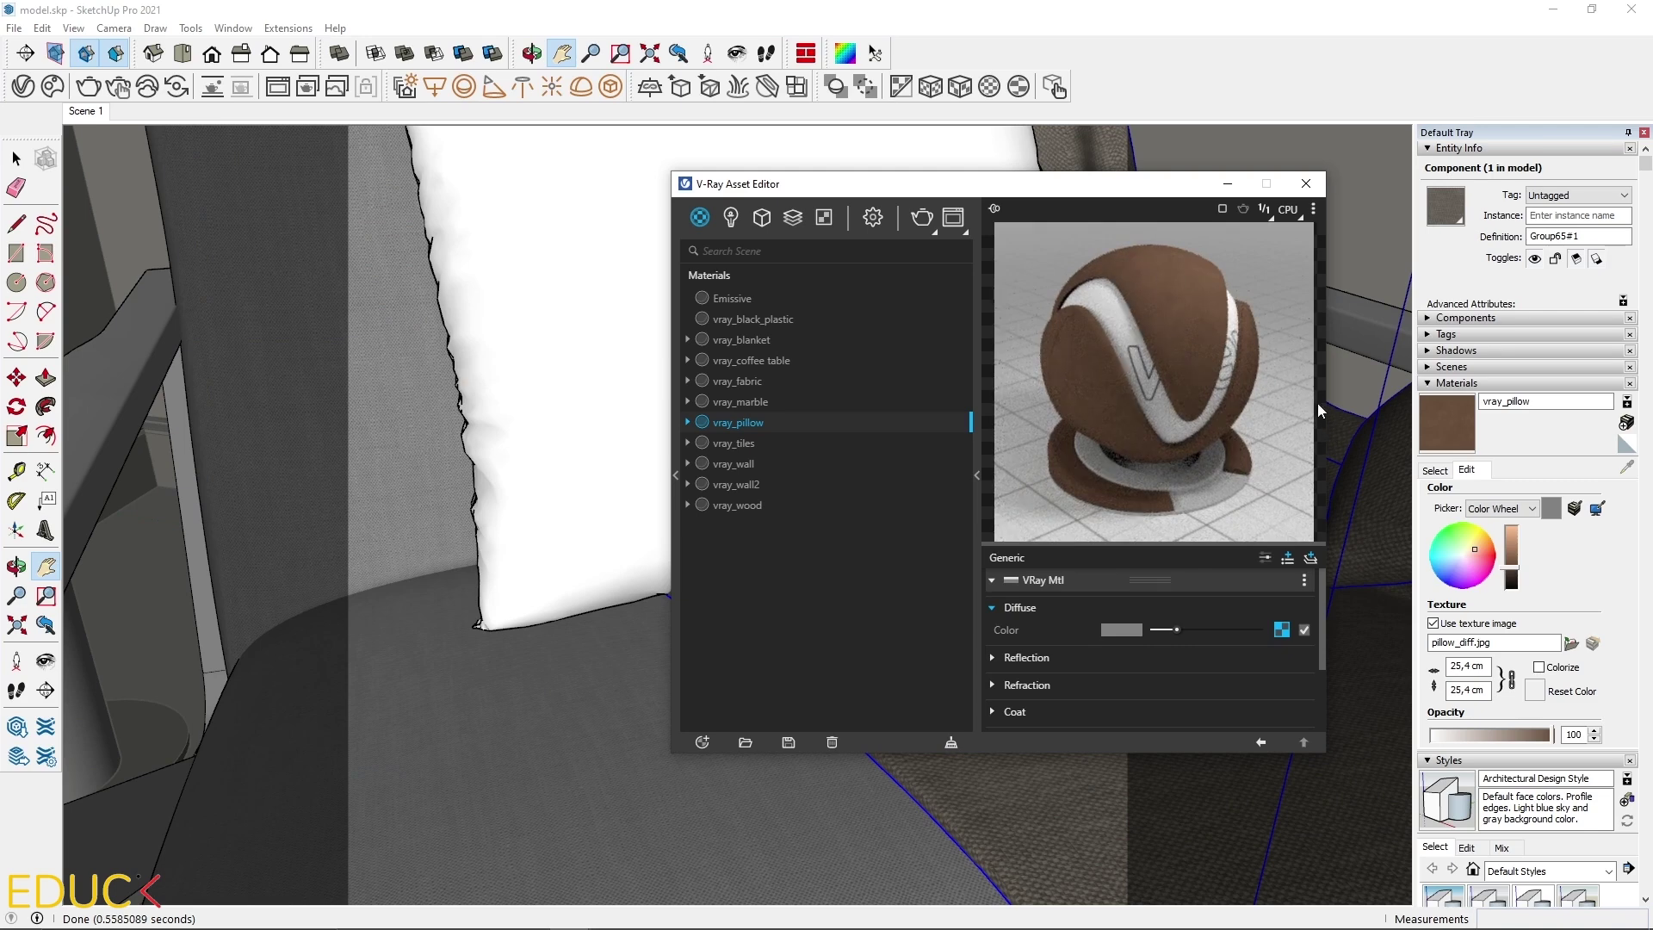
Step: Paint the pillow with the vray_pillow material and apply a tri-planar texture projection to it
left_click(1453, 435)
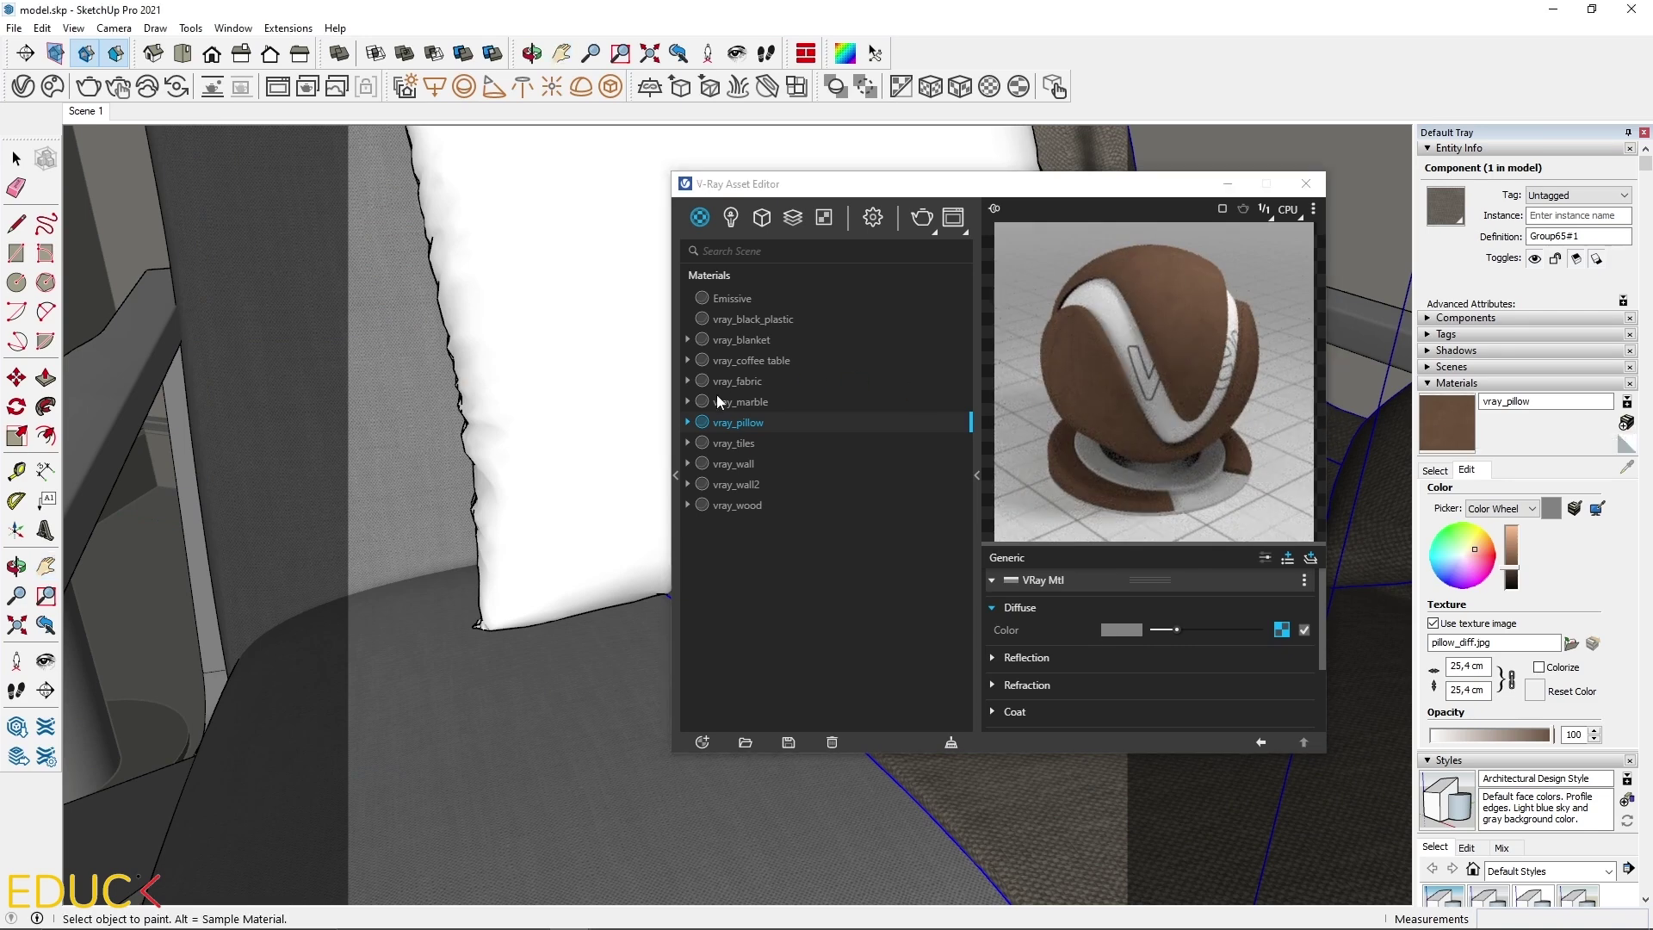
left_click(594, 359)
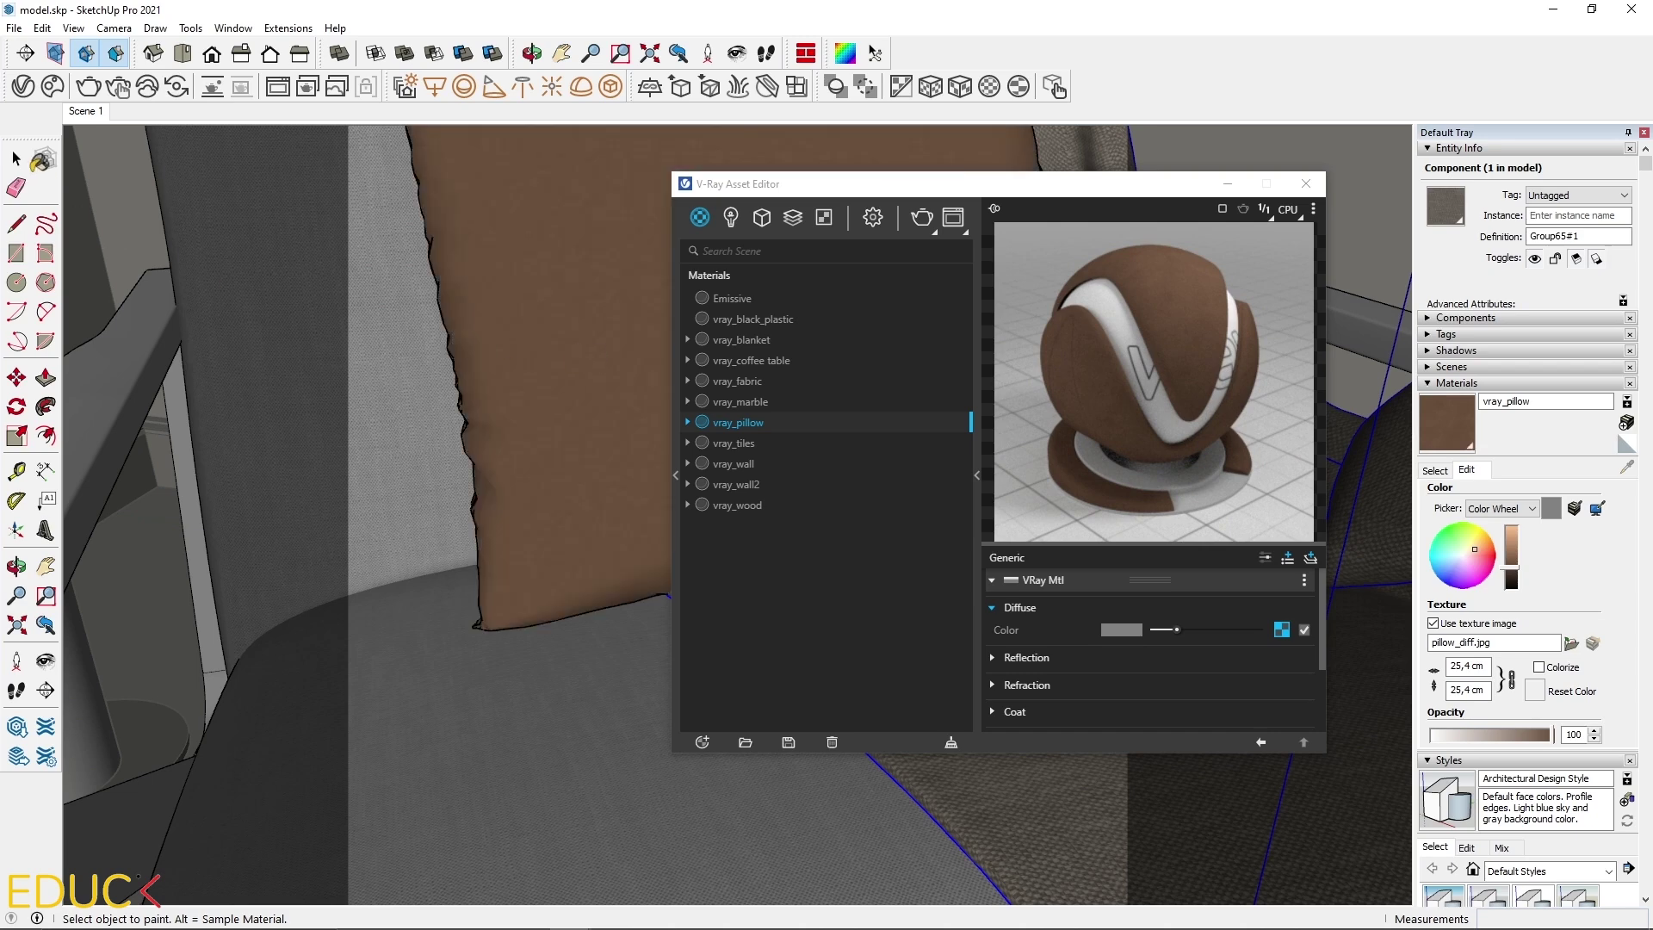
key("space")
left_click(641, 311)
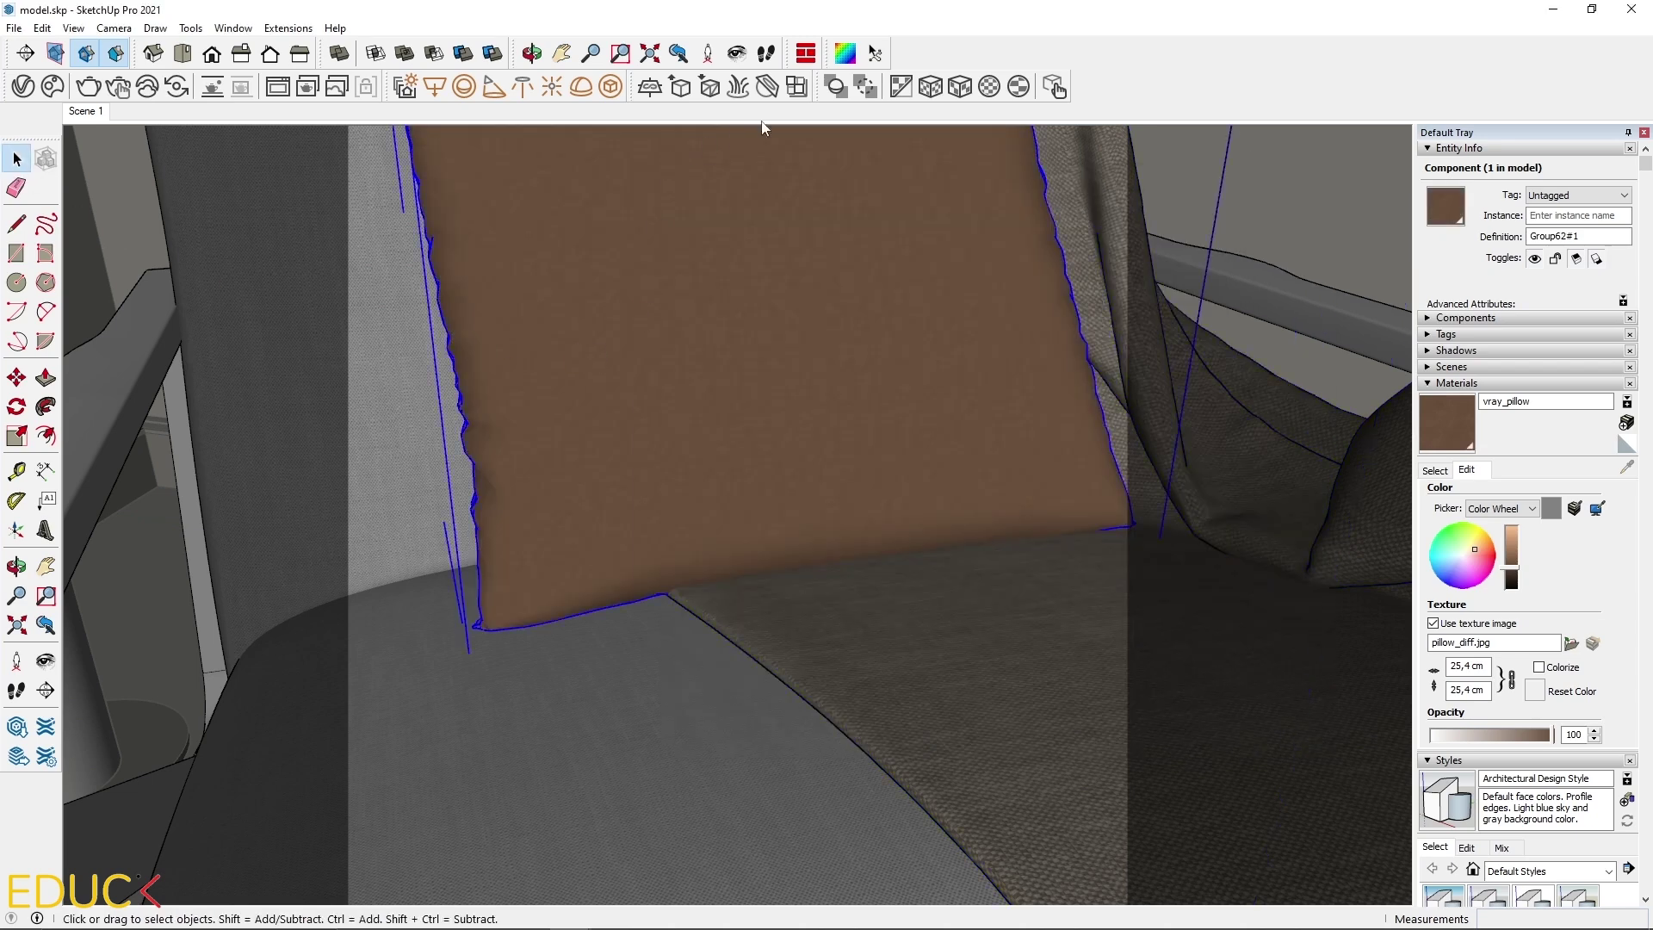
left_click(928, 87)
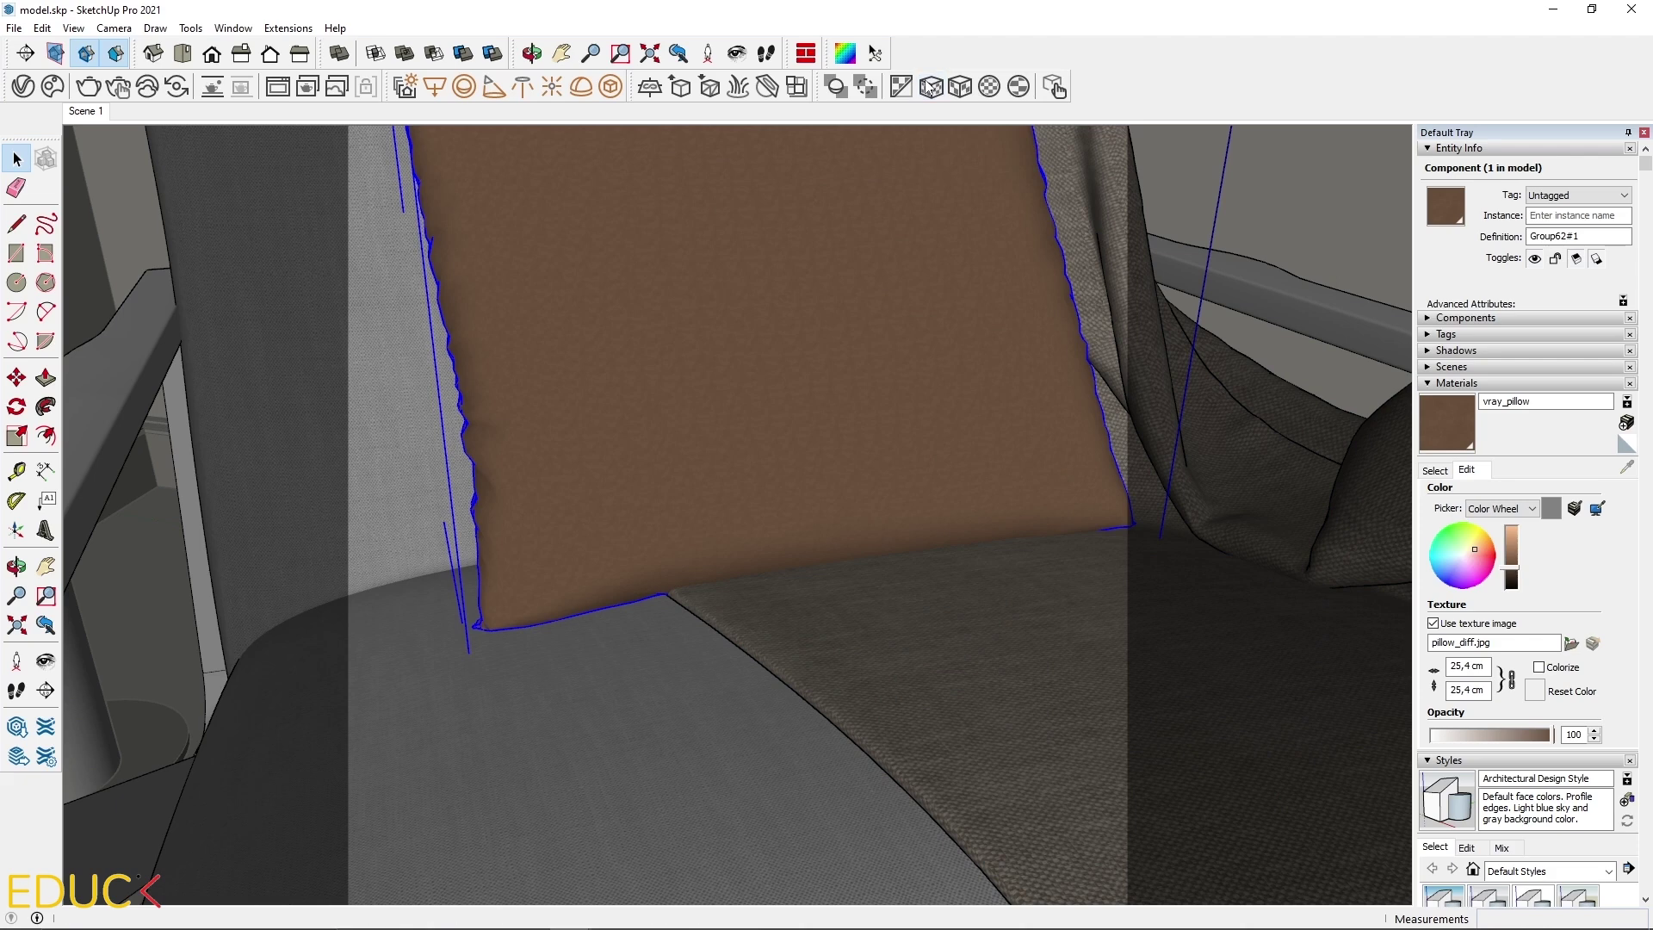
Step: Set the vray_pillow texture size to 254 cm and check its scale on the pillow
left_click(1467, 666)
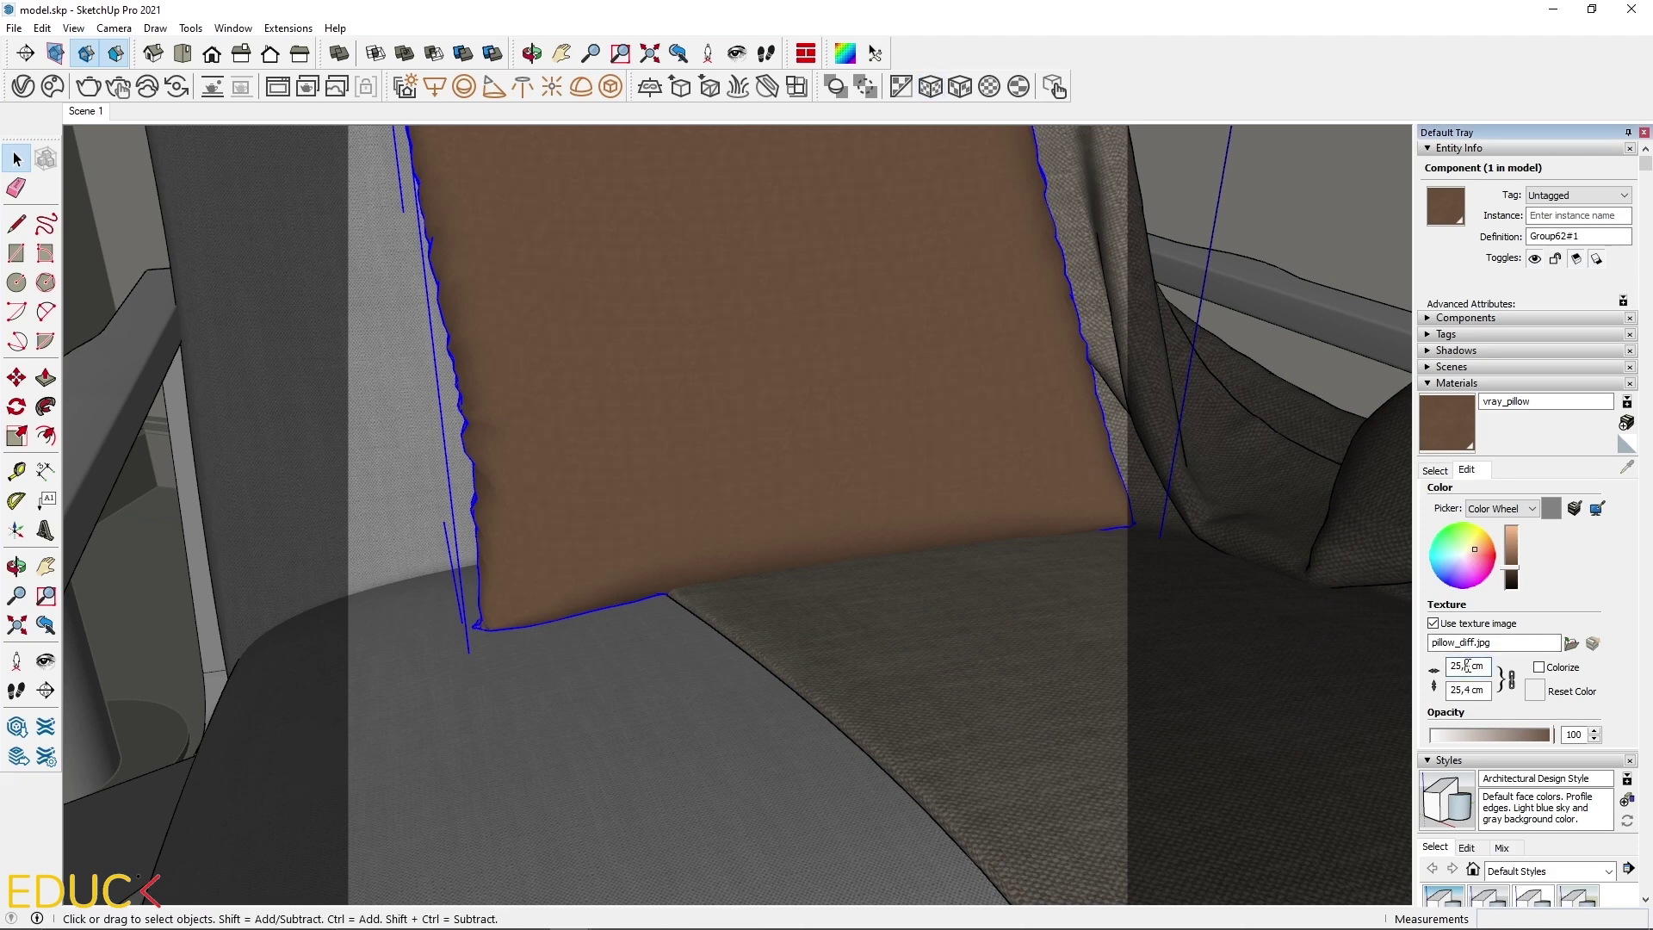
key("BackSpace")
key("Return")
scroll(689, 434, "up", 3)
scroll(654, 425, "up", 5)
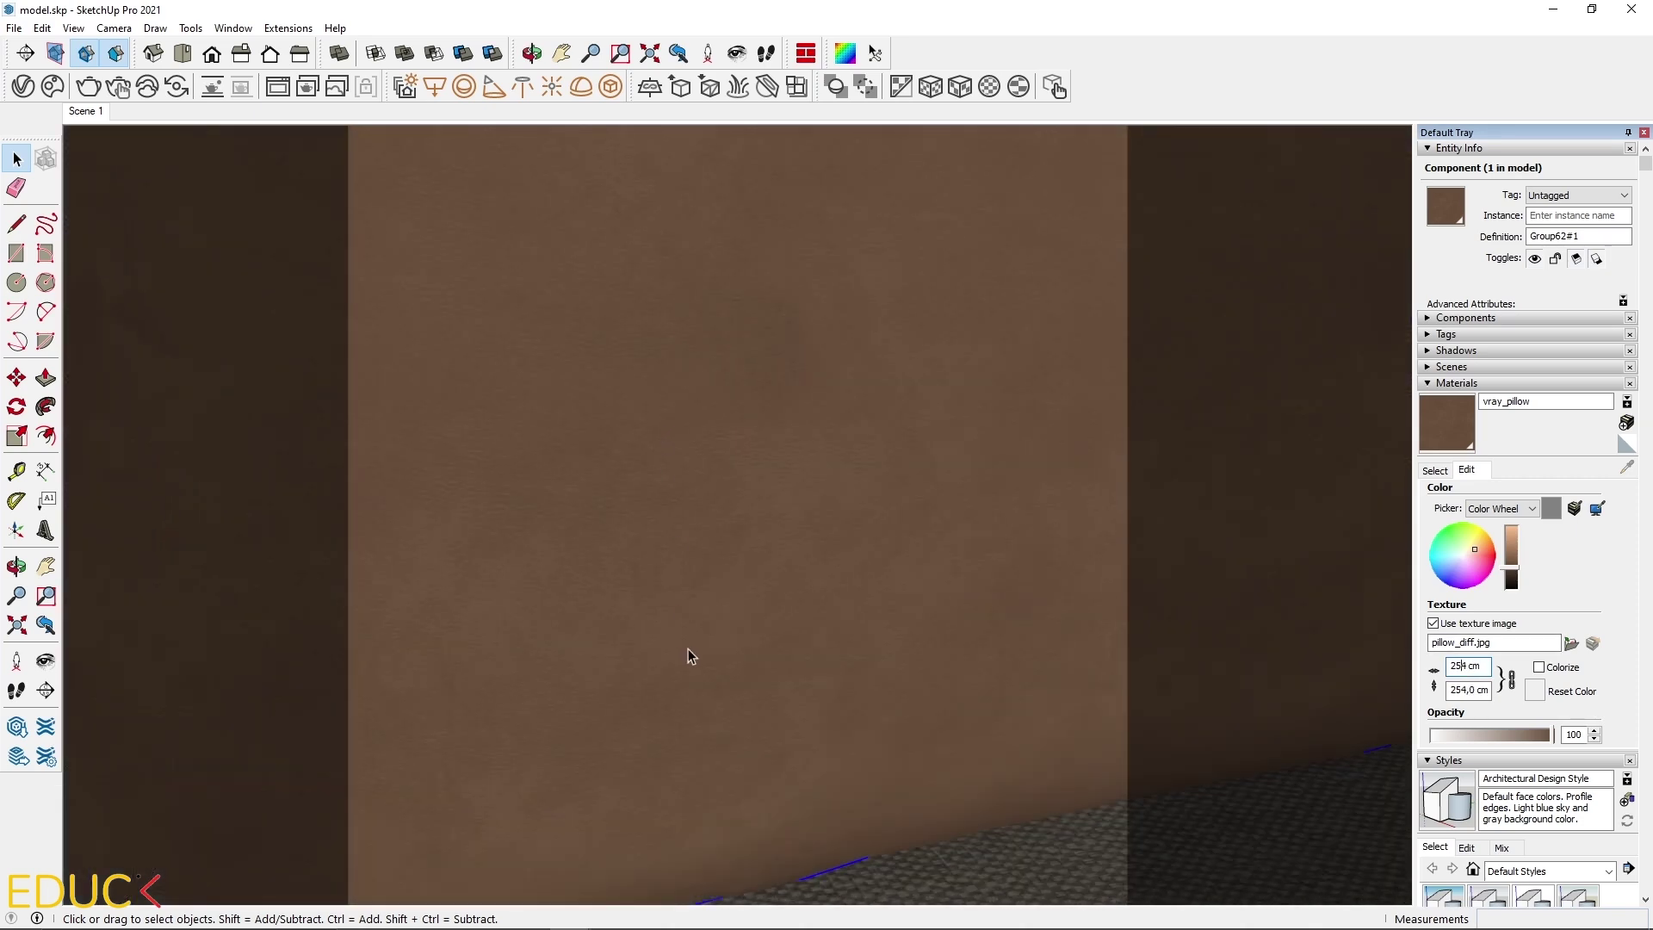
scroll(686, 660, "down", 5)
scroll(744, 613, "down", 2)
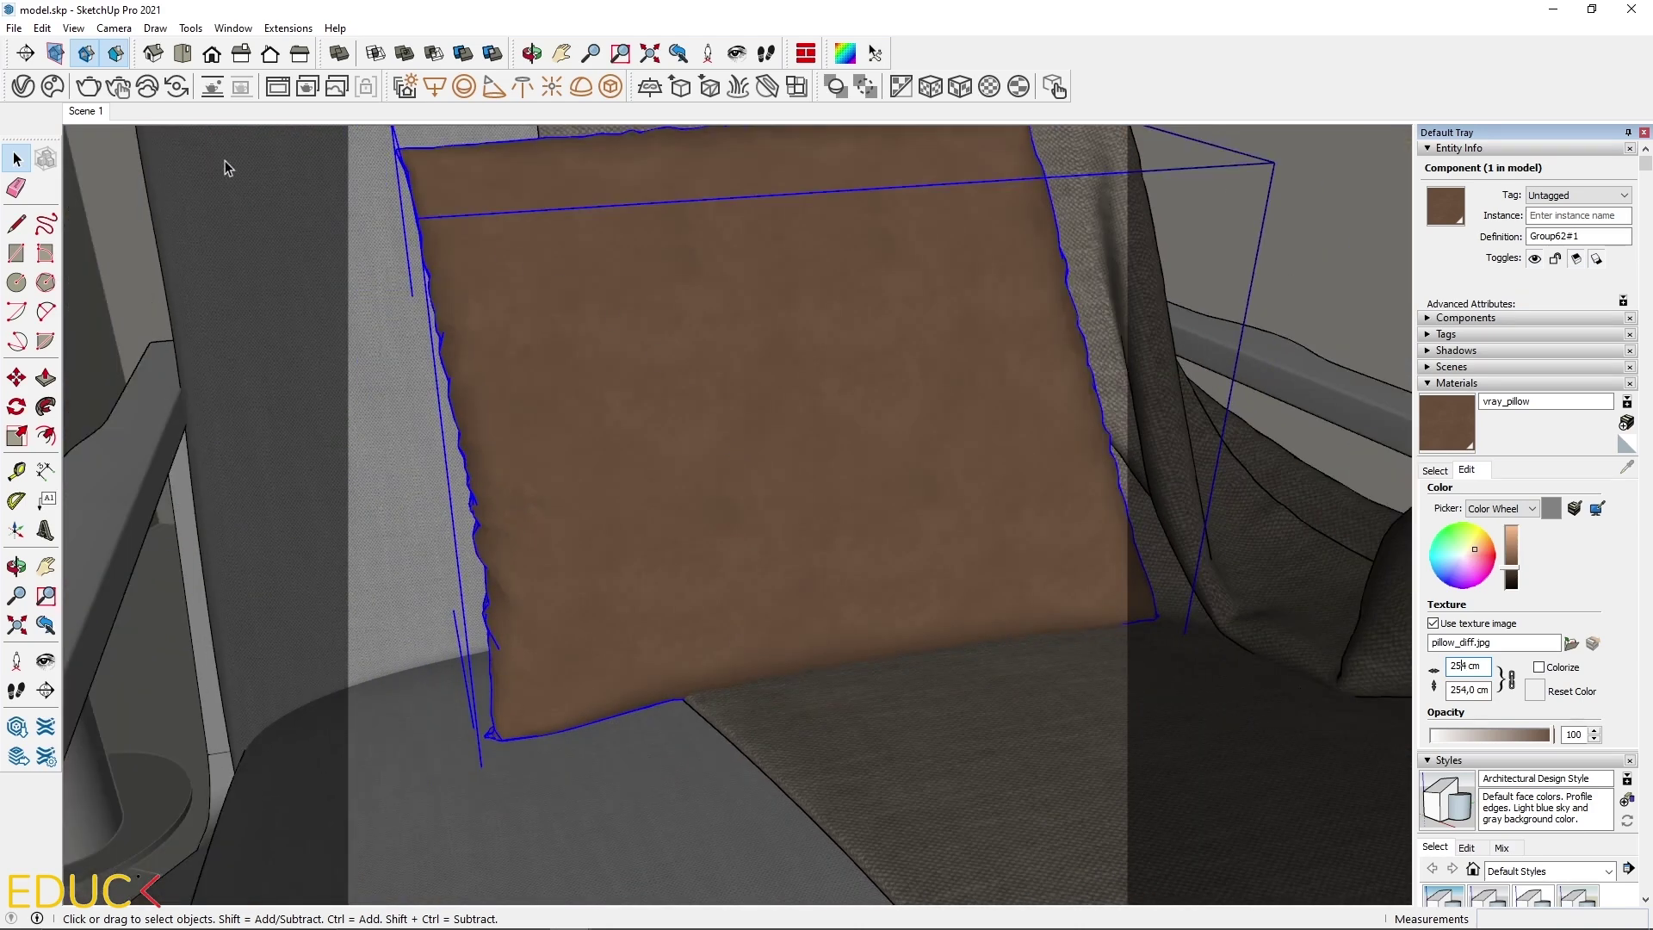
Step: Render the pillow region and inspect the vray_pillow material in the frame buffer
left_click(88, 86)
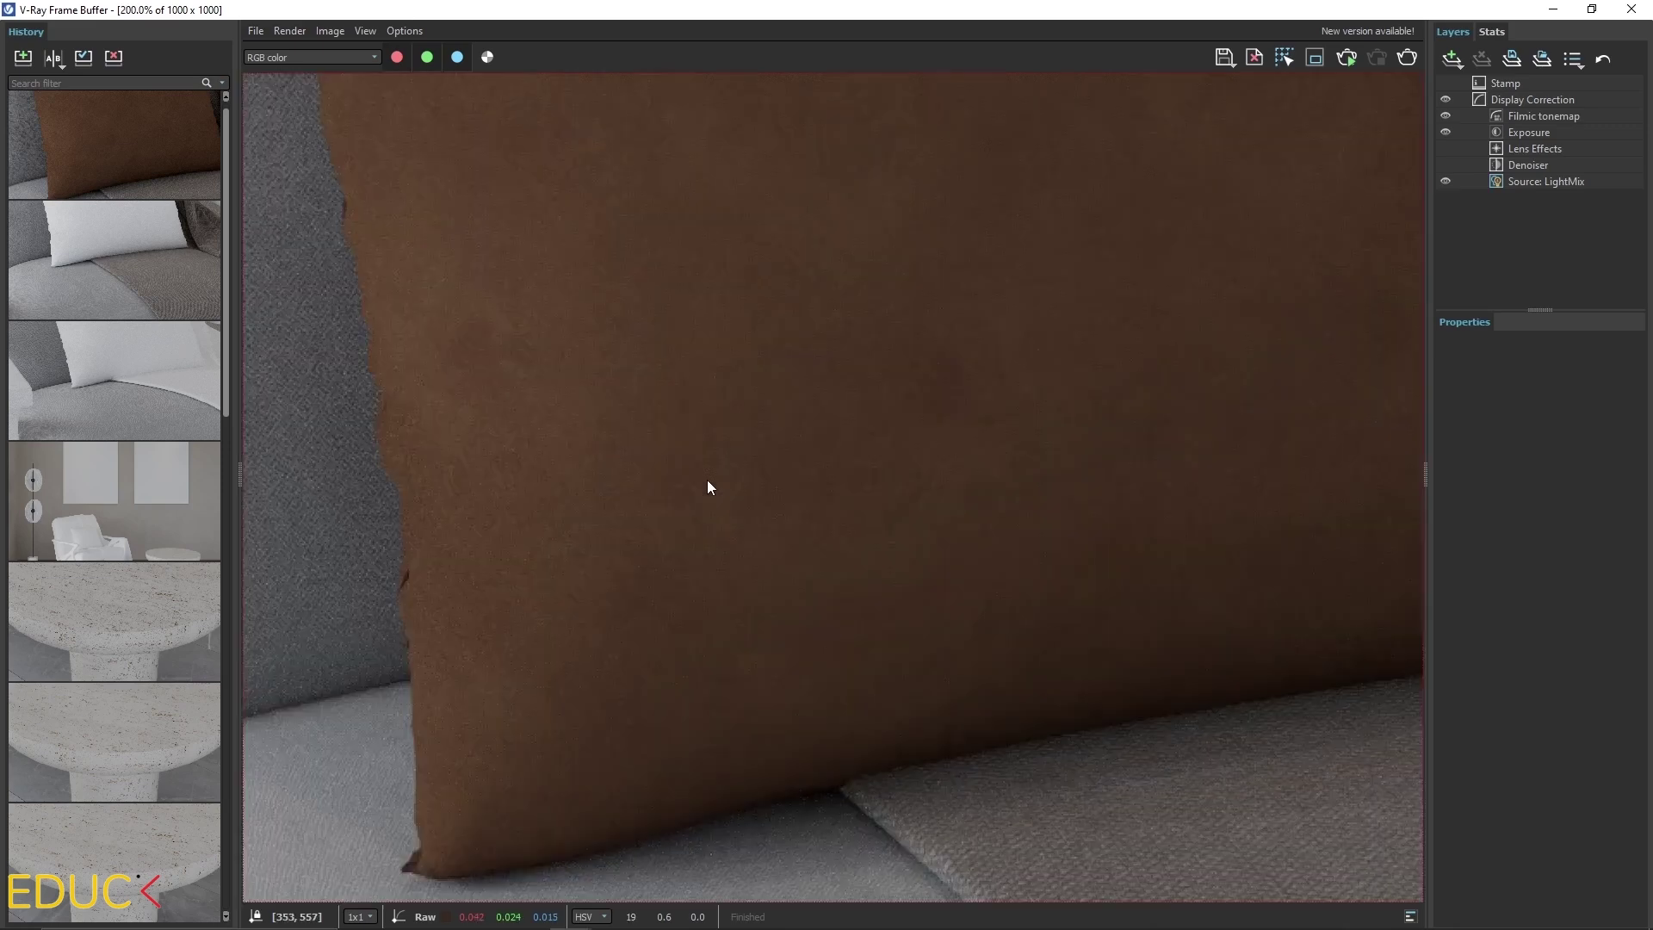
scroll(708, 487, "down", 2)
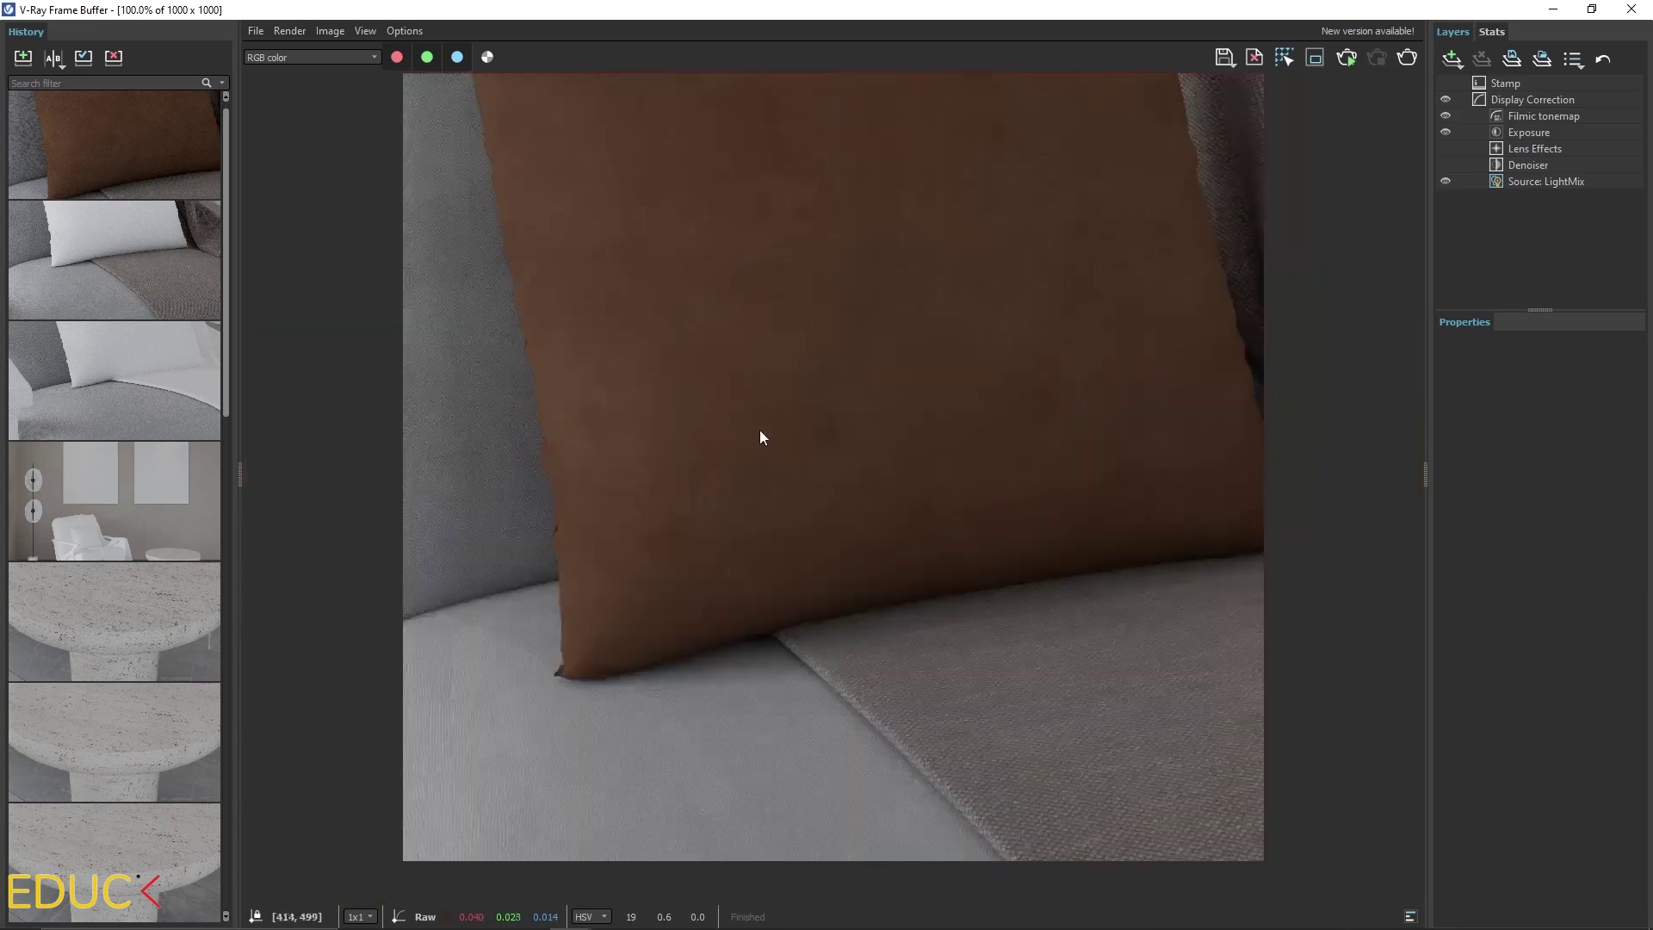
left_click(1554, 12)
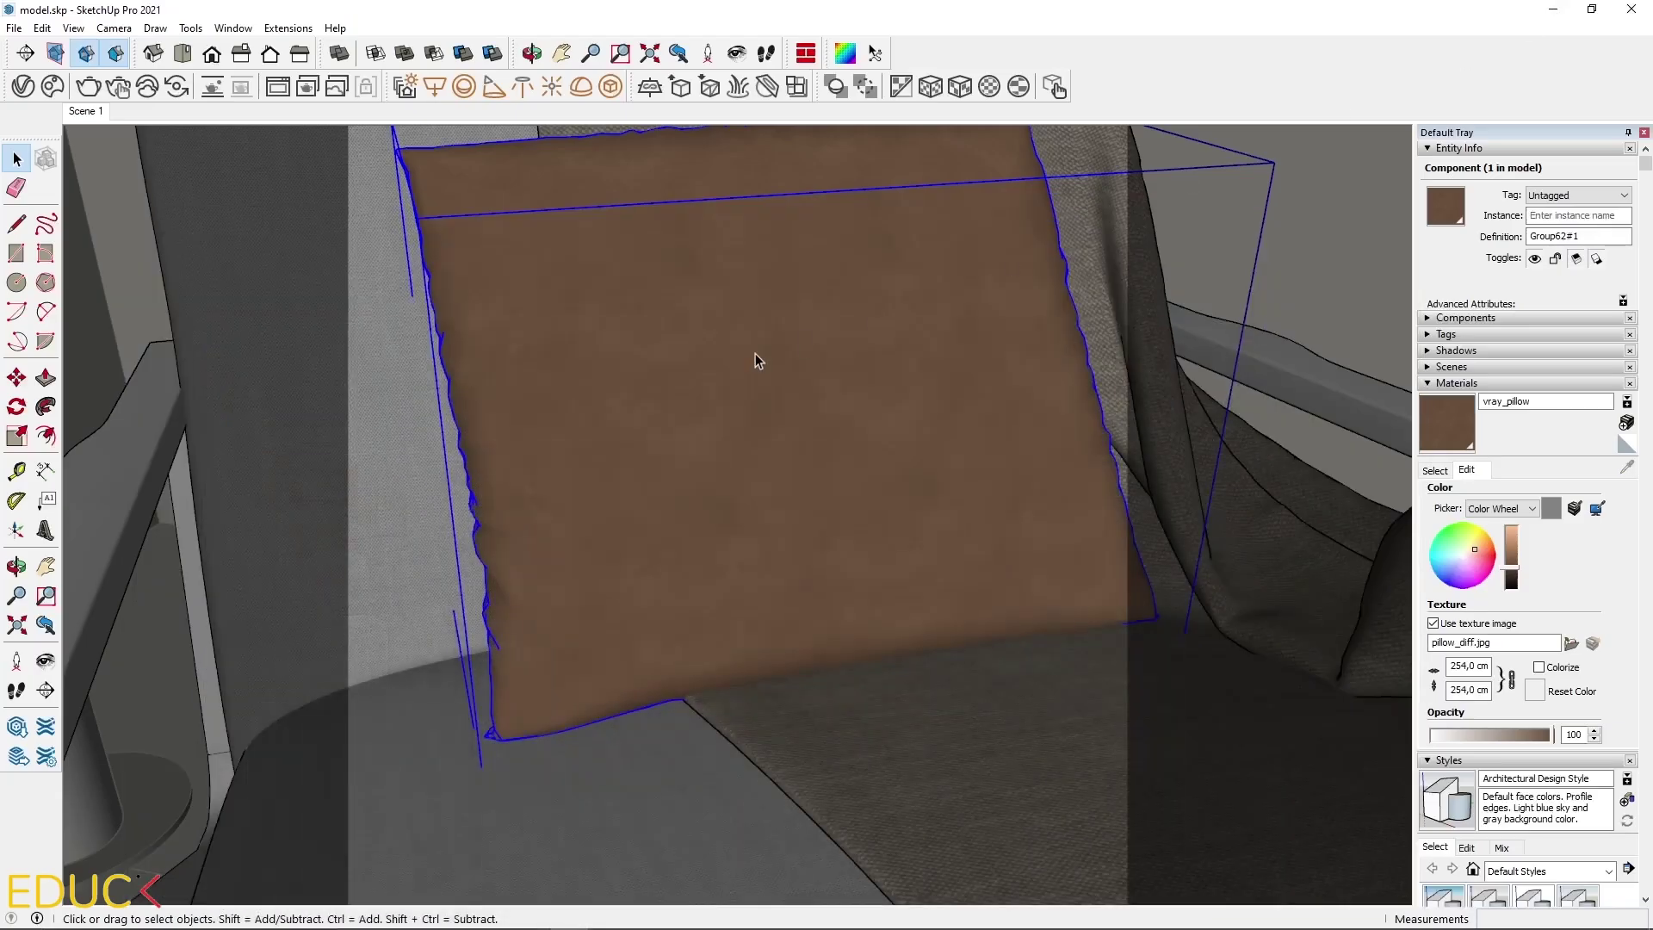
Step: Wrap the diffuse map of vray_pillow in a Color Correction and adjust its hue and saturation slightly
left_click(26, 87)
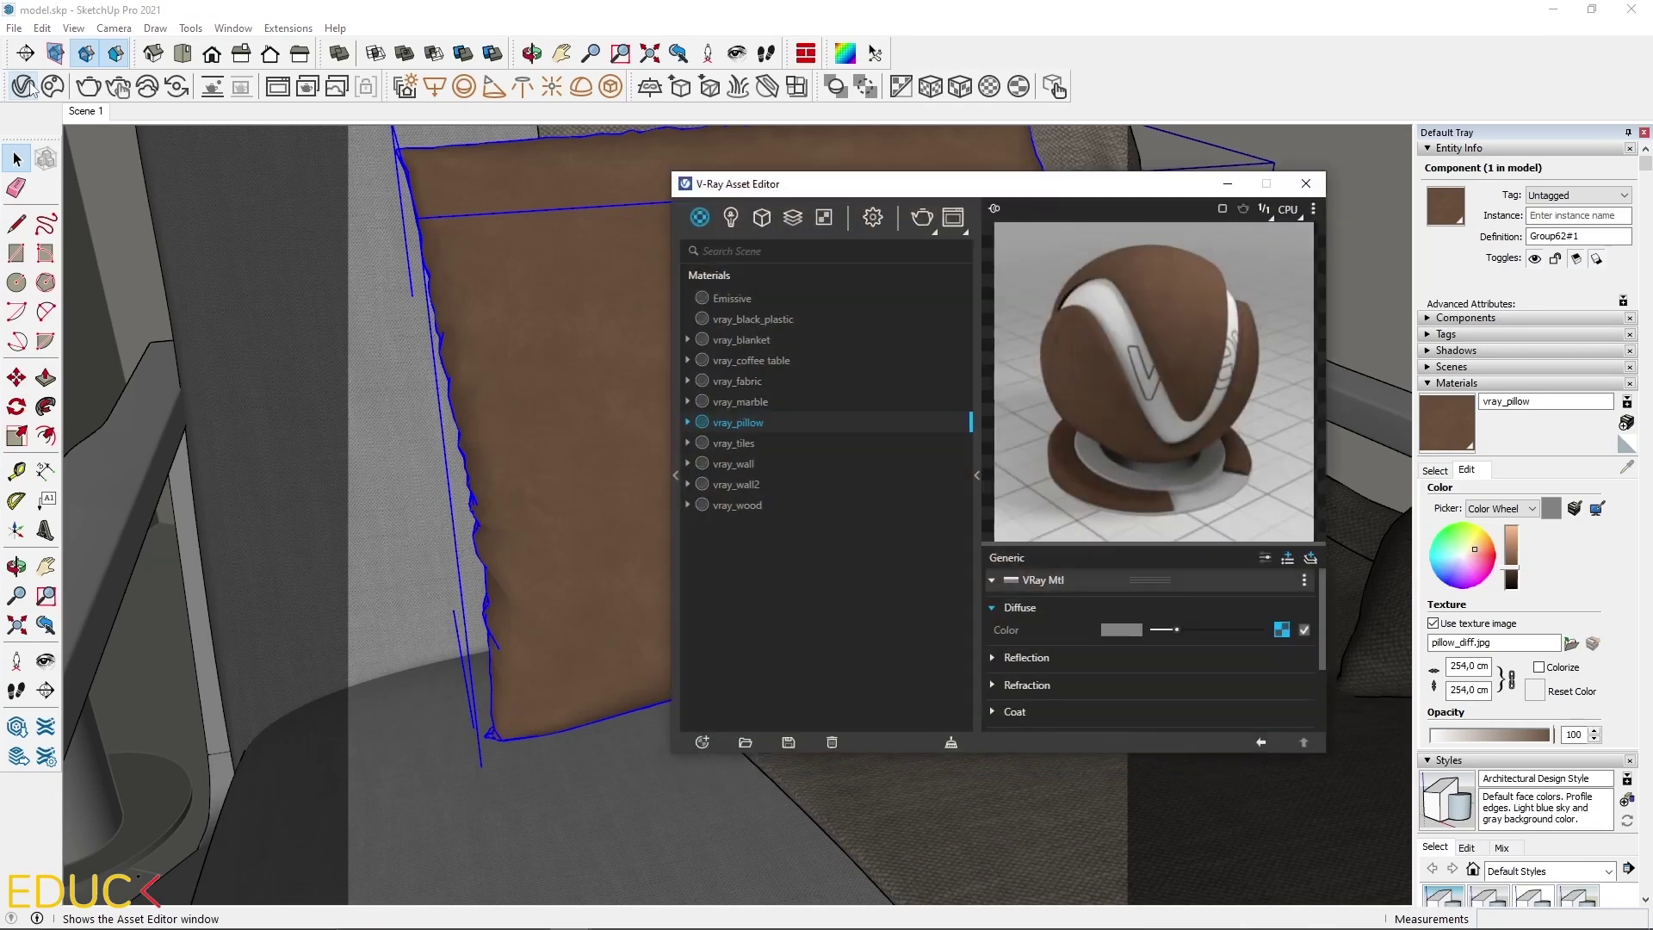
right_click(1280, 630)
mouse_move(1255, 594)
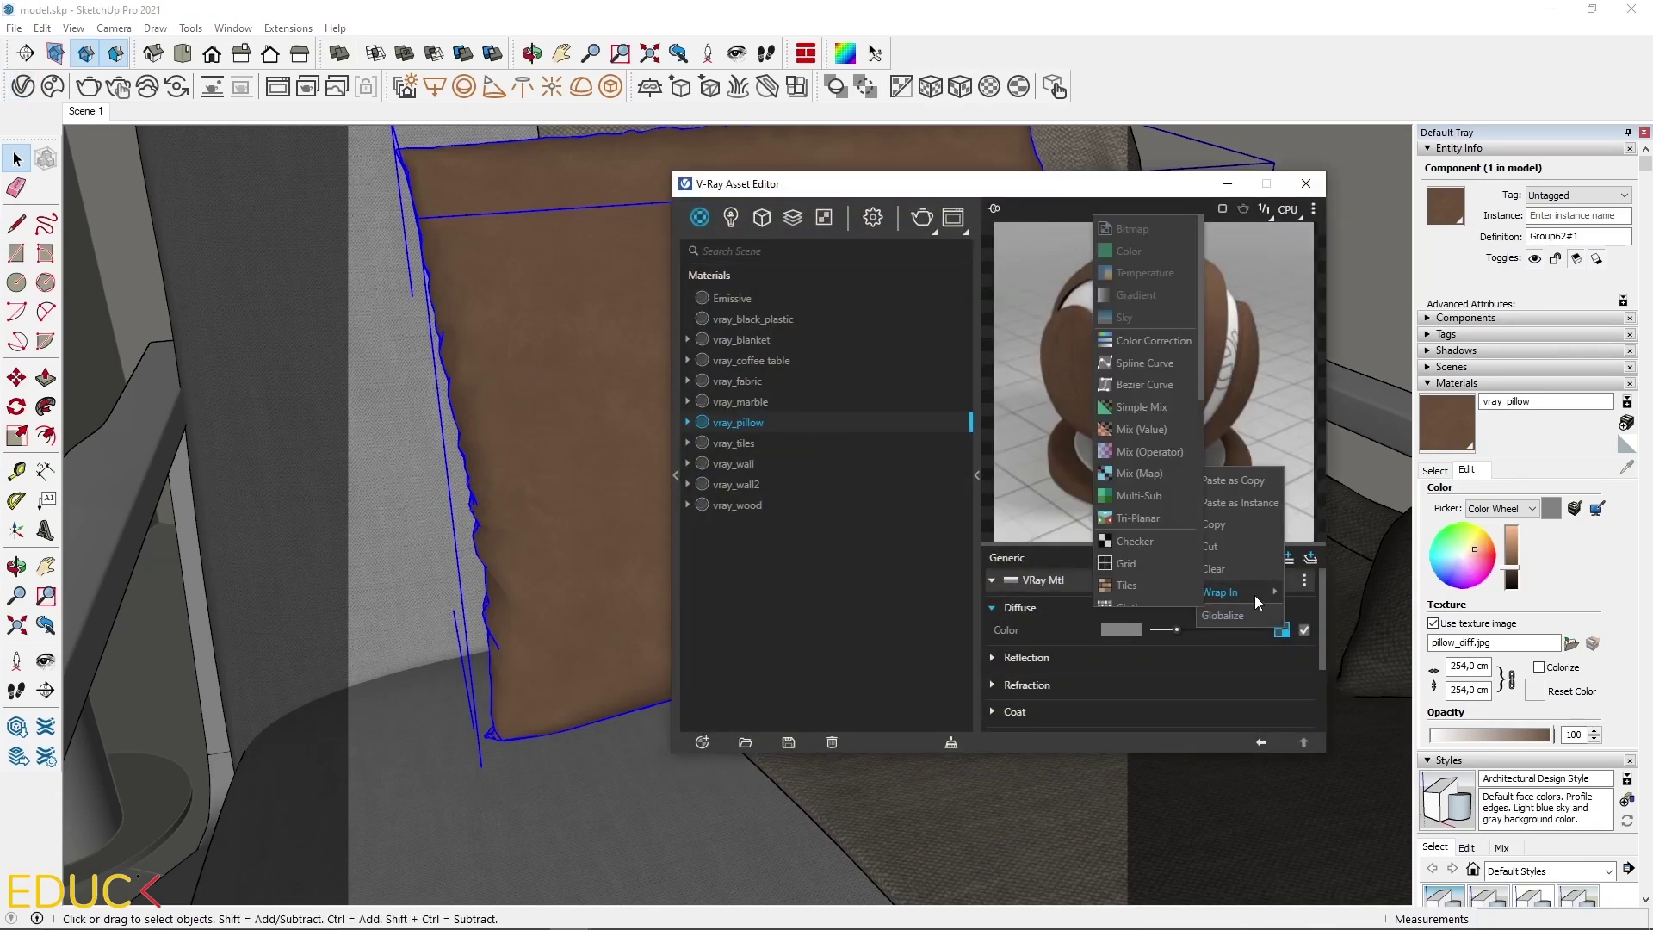
left_click(1117, 342)
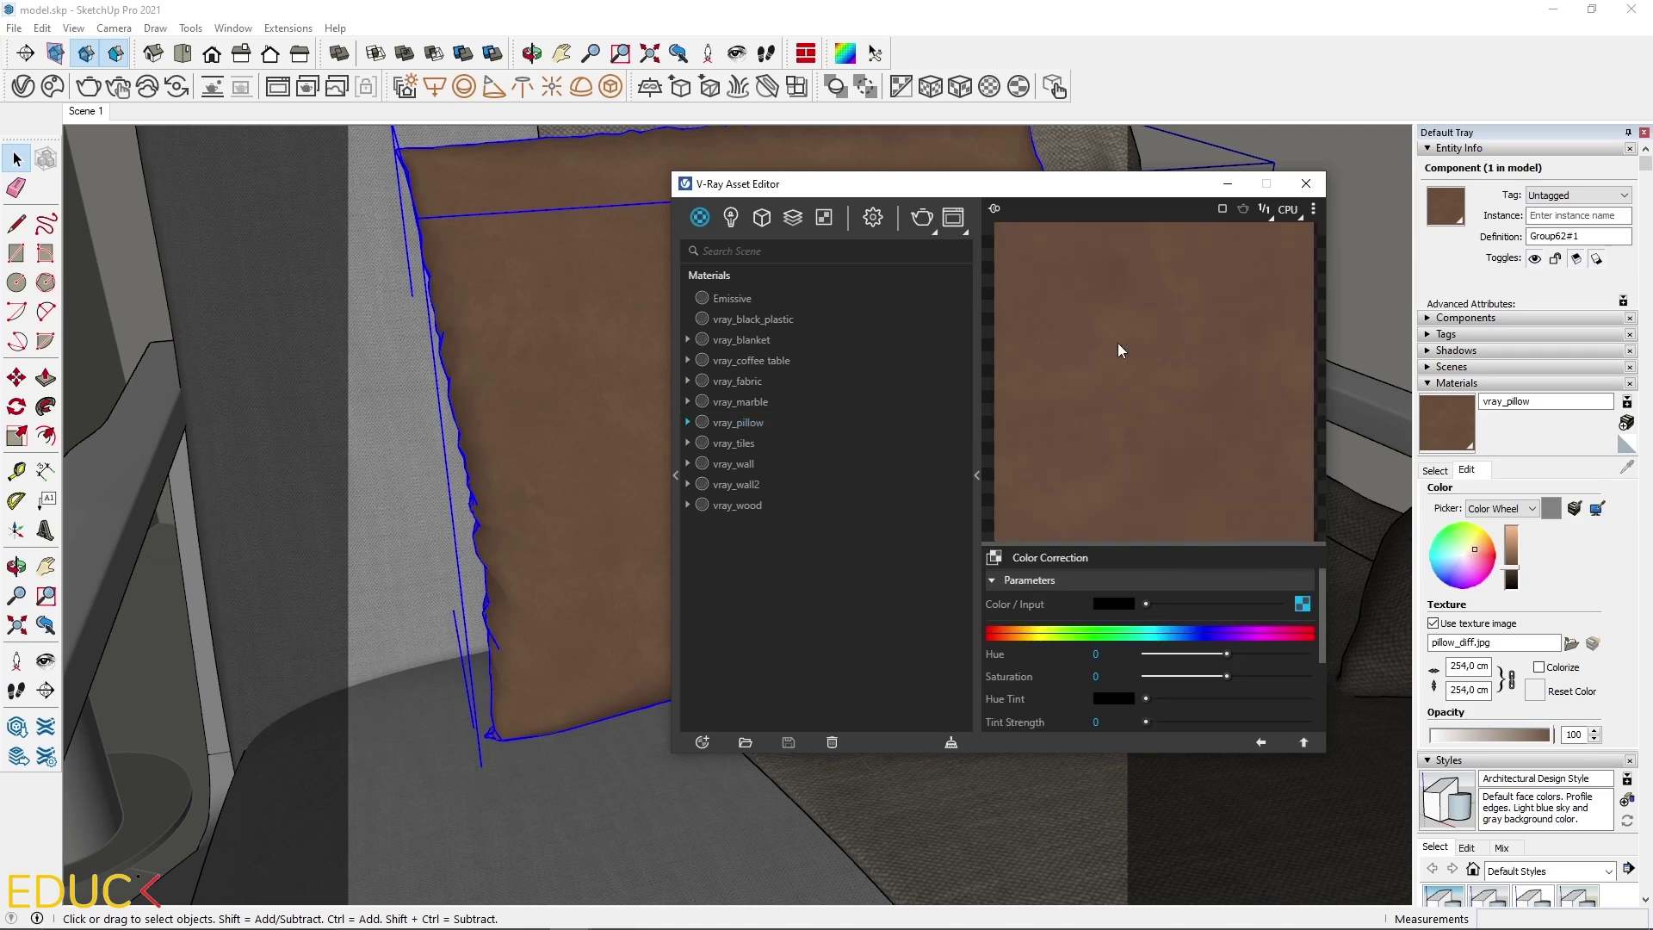
mouse_move(1227, 677)
left_mouse_down()
mouse_move(1240, 677)
mouse_move(1225, 654)
left_mouse_up()
left_click(1102, 654)
Step: Set the Color Correction's lightness mode to Gain / Gamma / Lift with gain 0.9 and gamma 0.9, and return to the material
scroll(1060, 663, "down", 3)
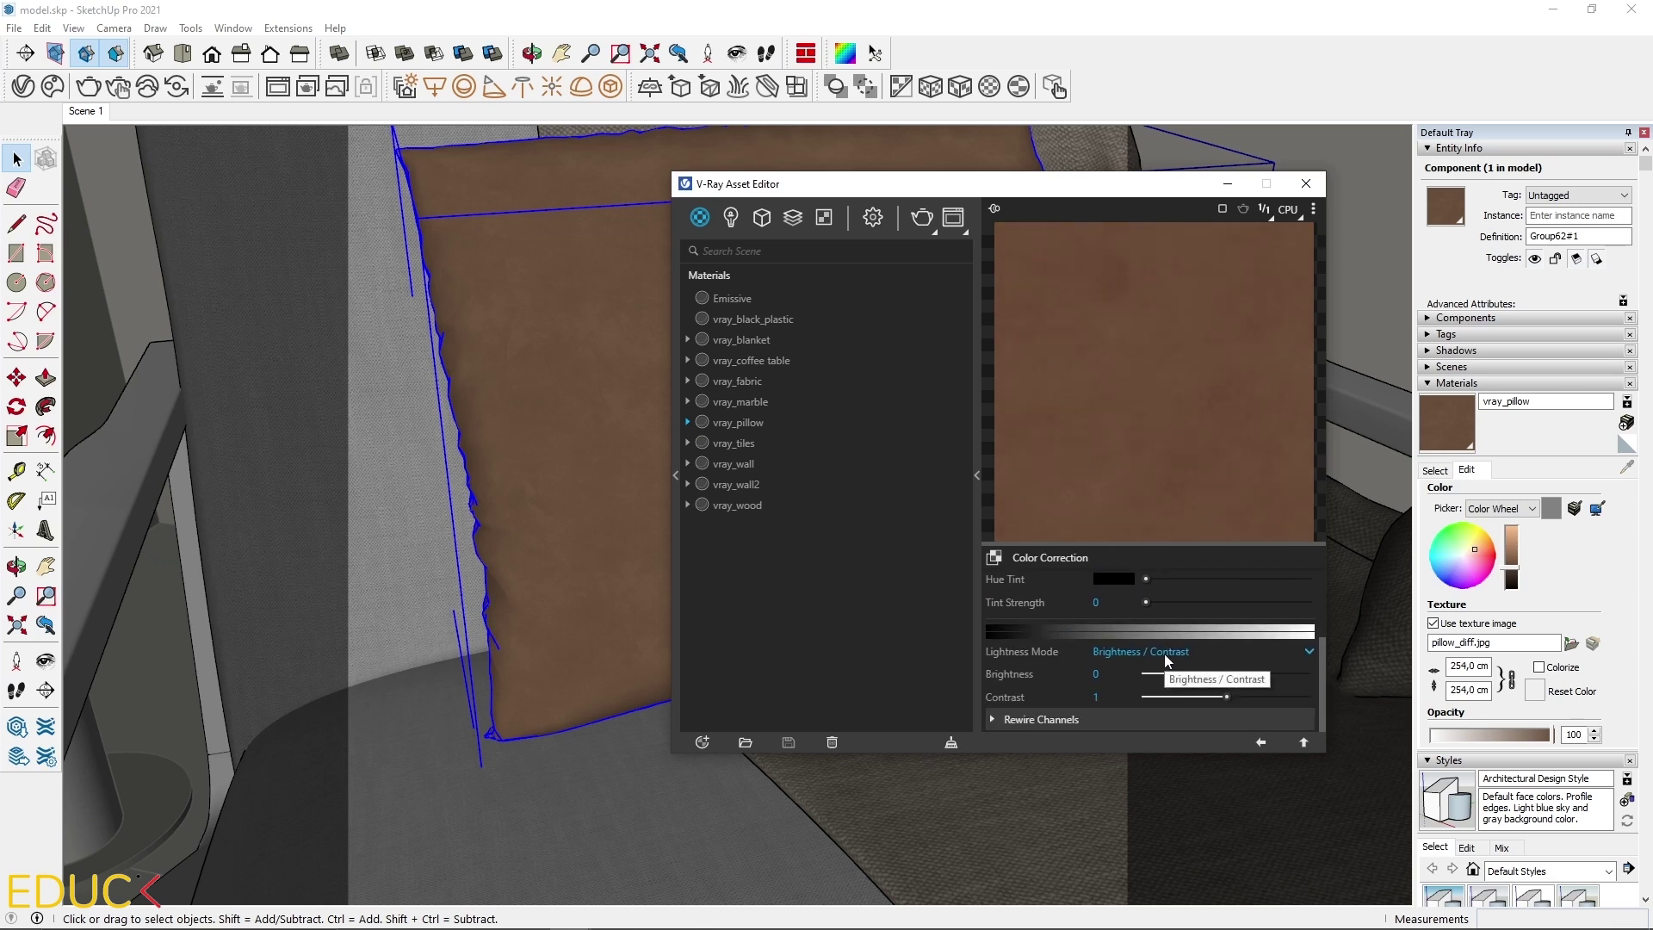
left_click(1164, 653)
left_click(1139, 701)
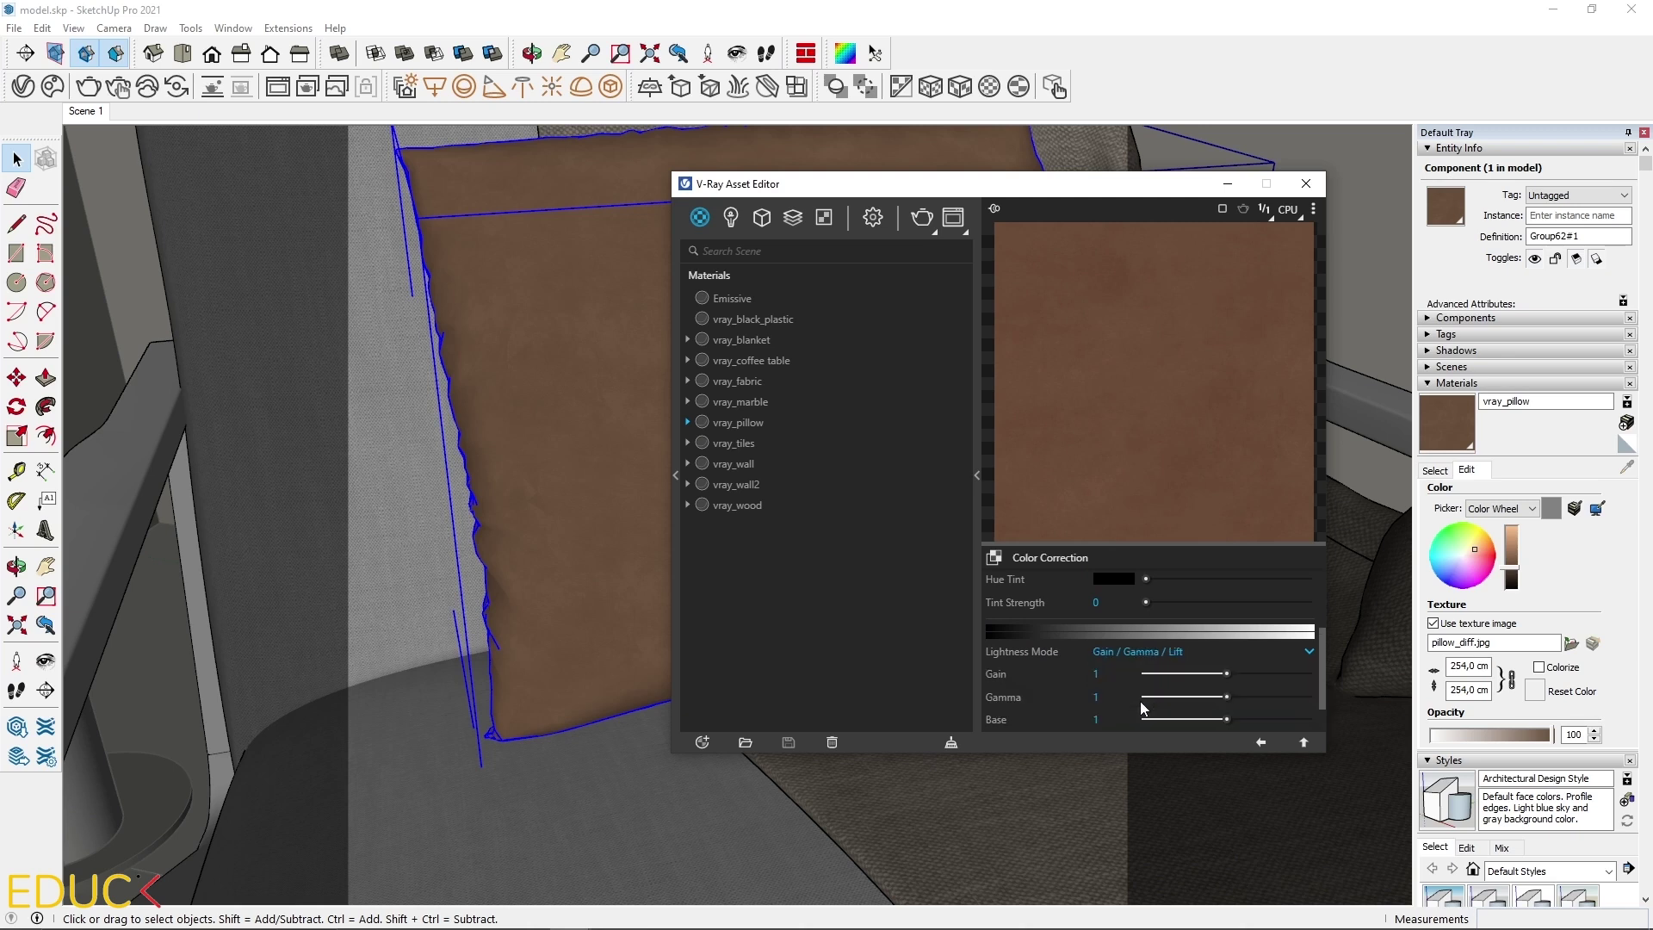
left_click_drag(1225, 674, 1218, 699)
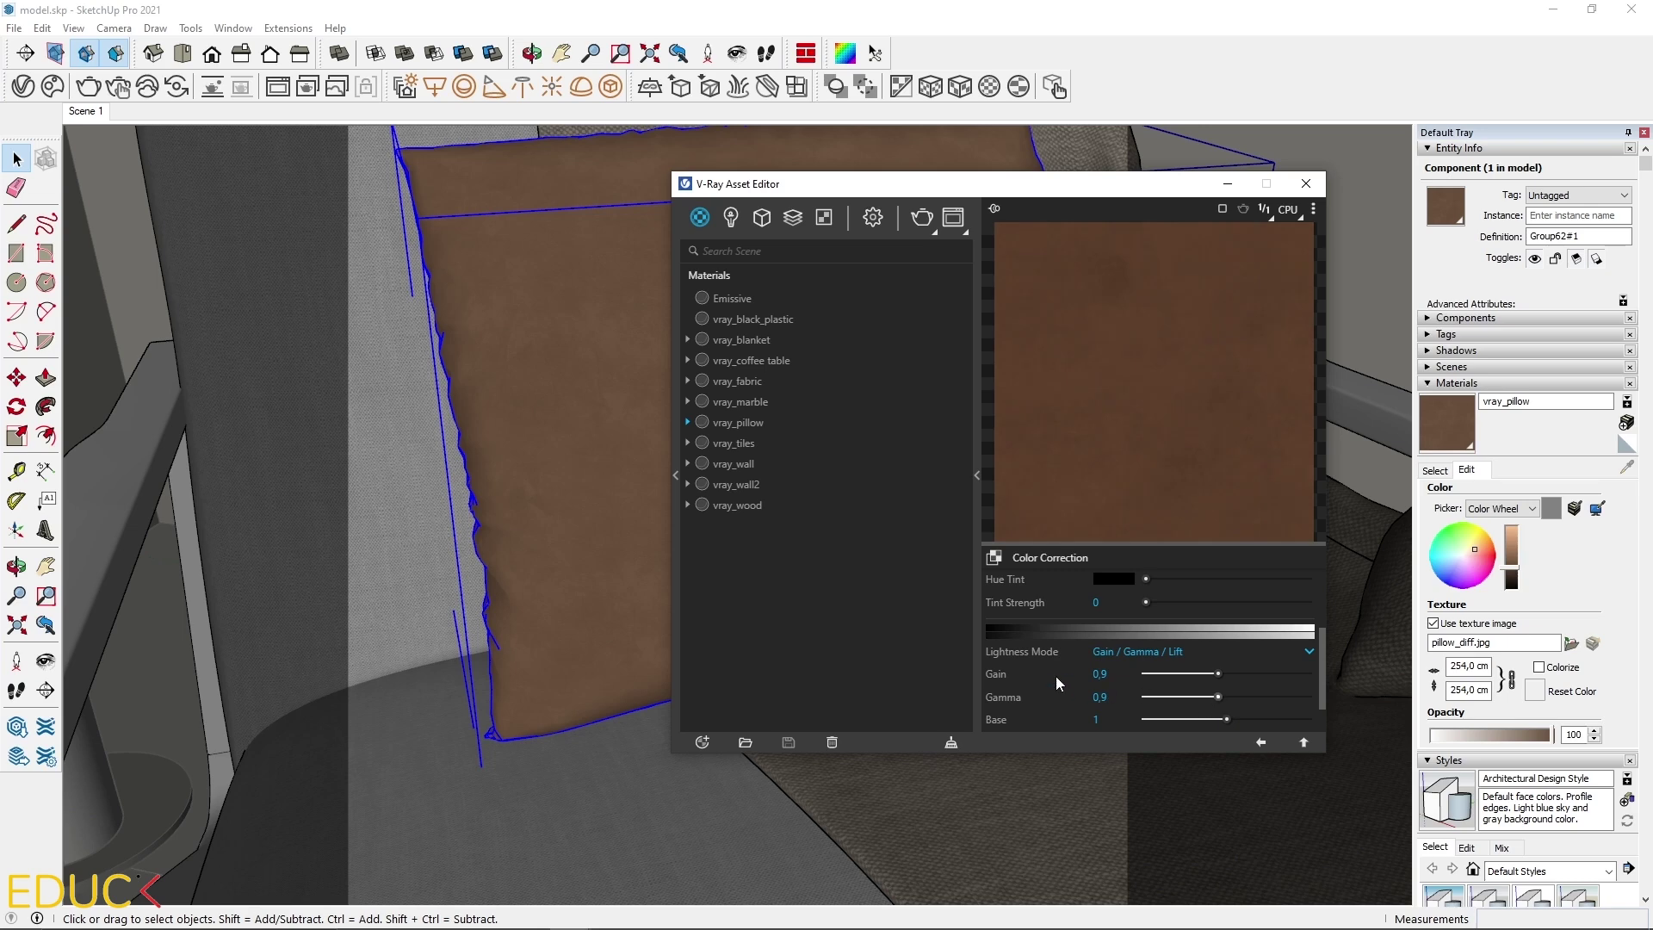
left_click(1261, 741)
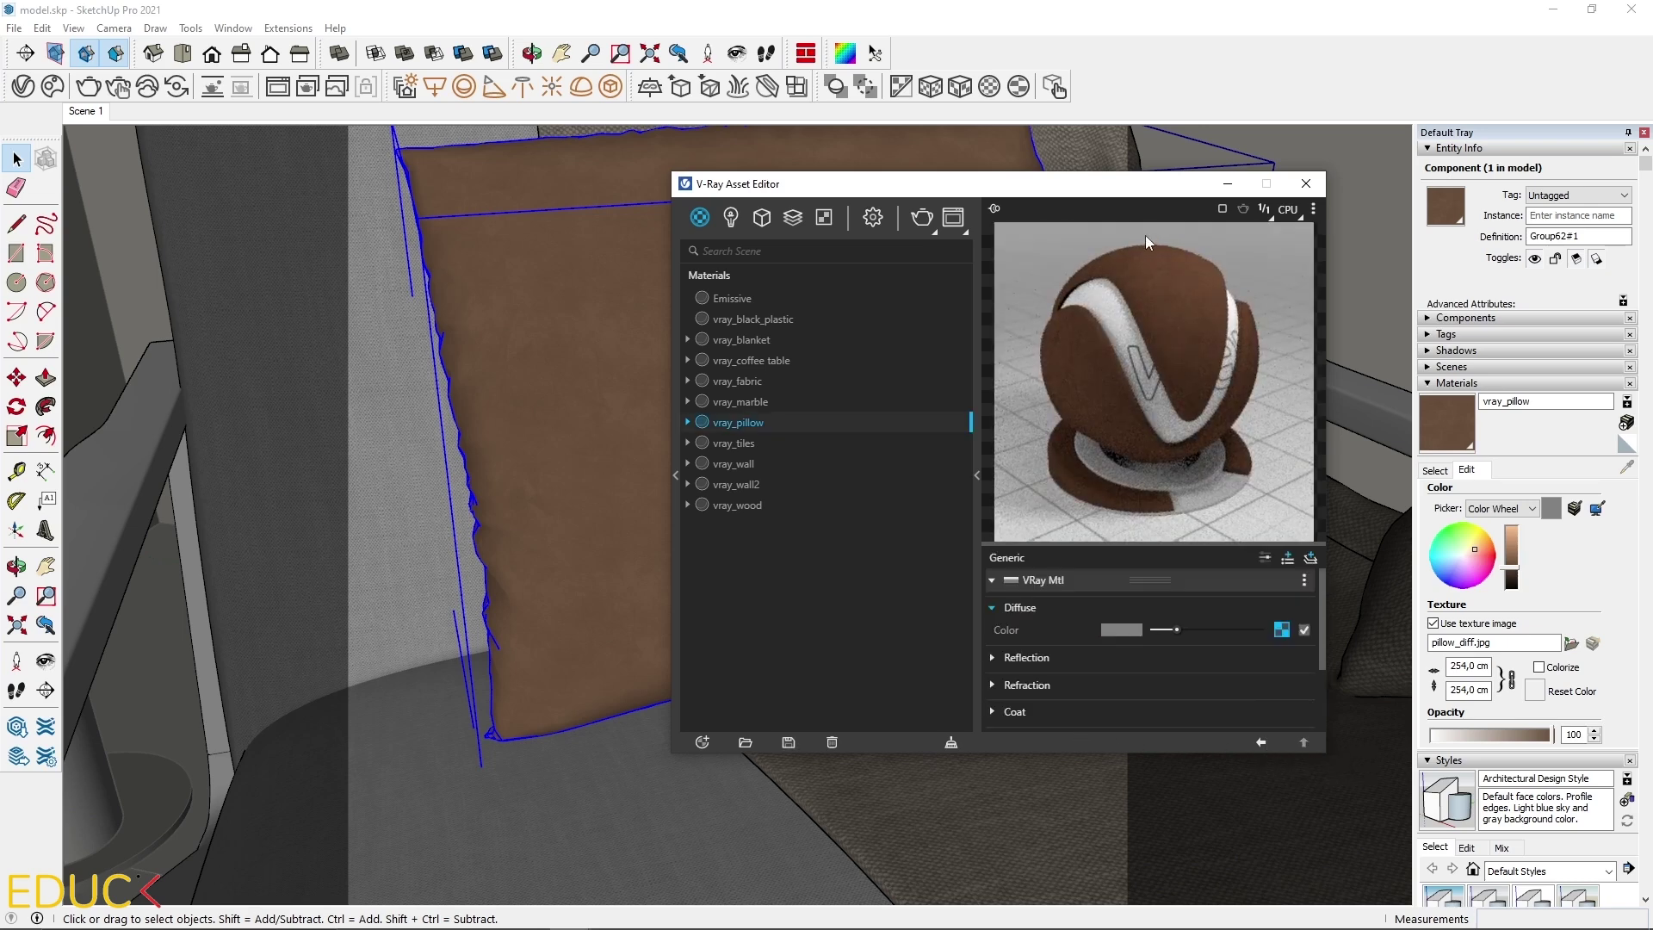
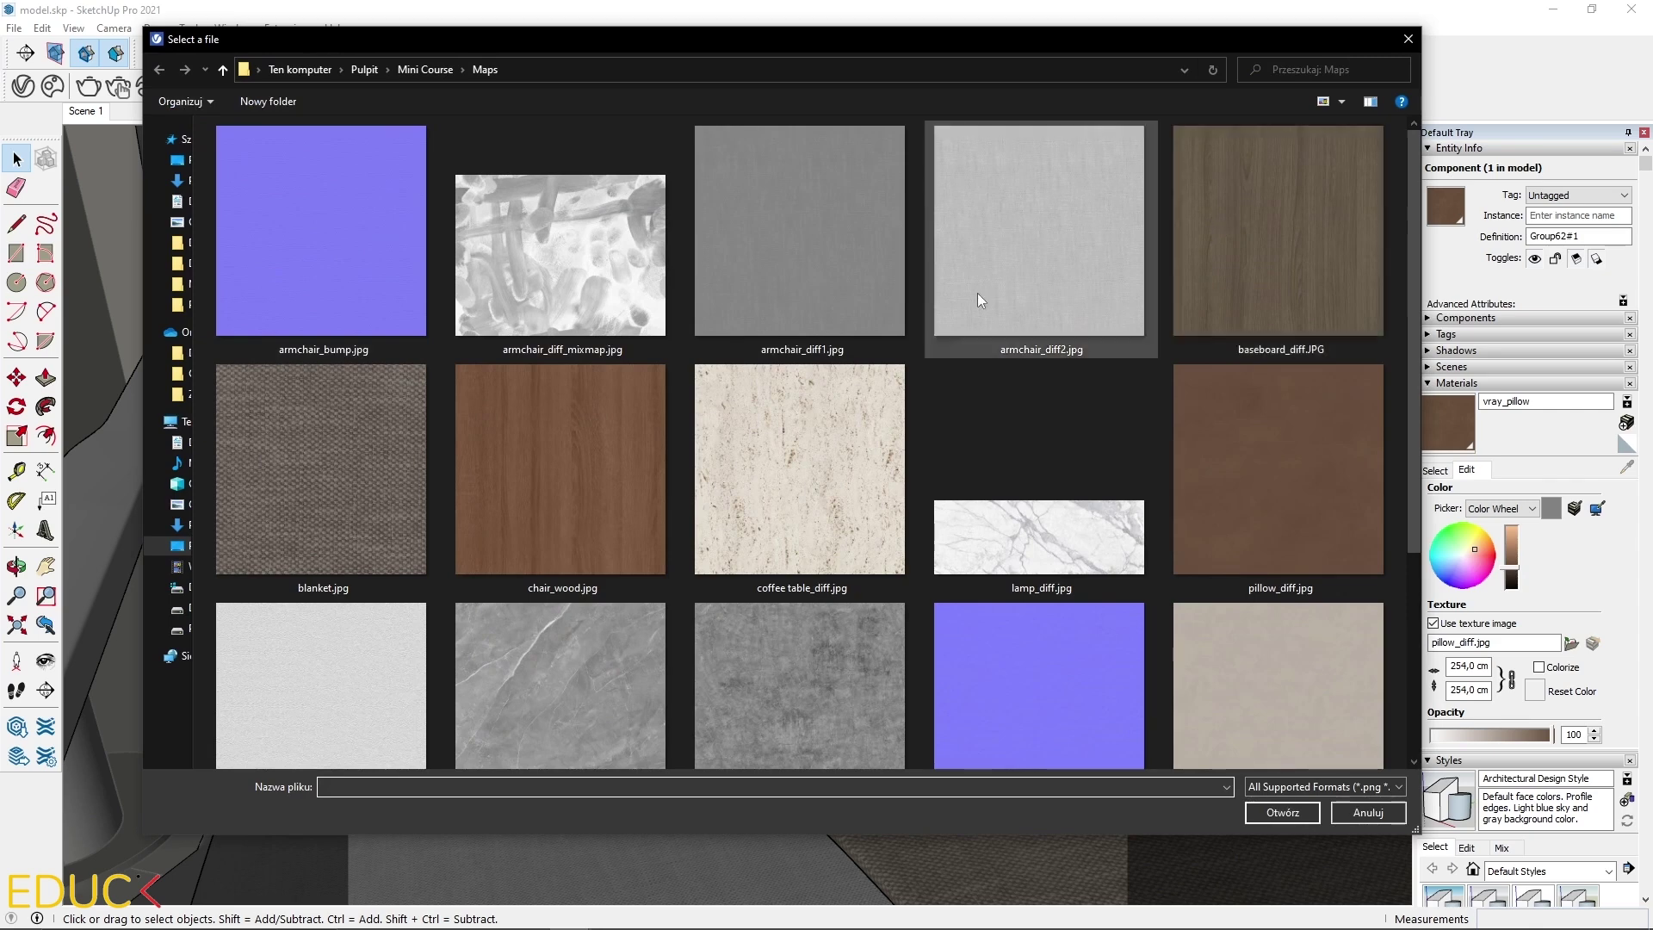
Step: Load pillow_refl_gloss.jpg into the Reflection Glossiness slot of vray_pillow and test-render the pillow
left_click(328, 602)
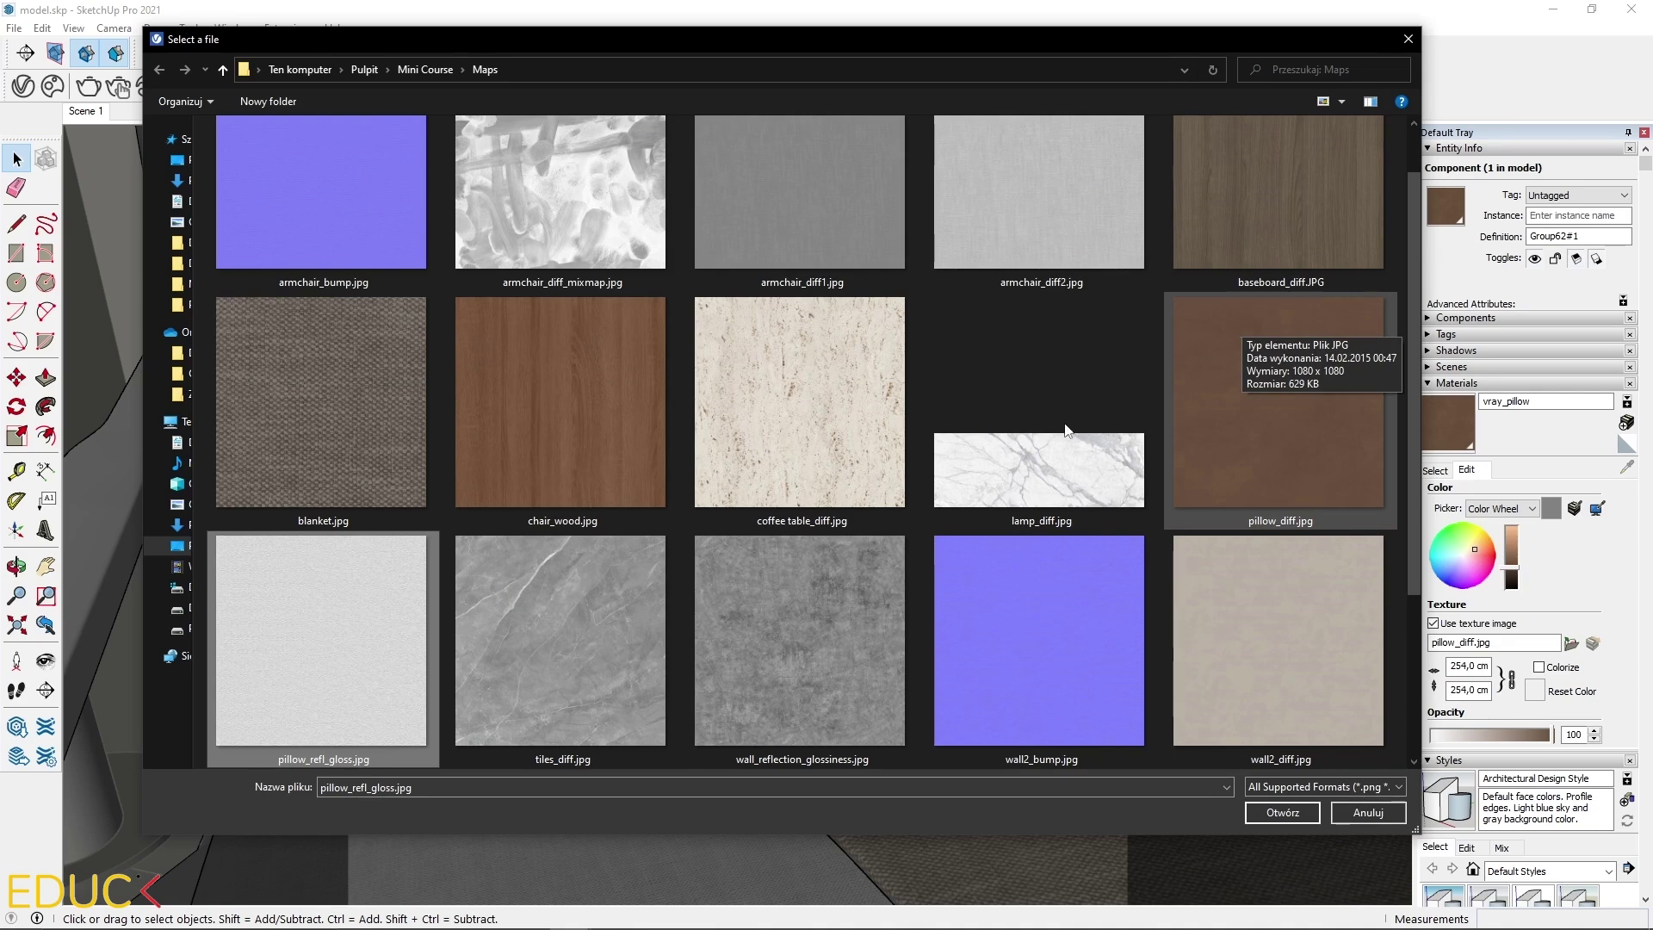
double_click(302, 627)
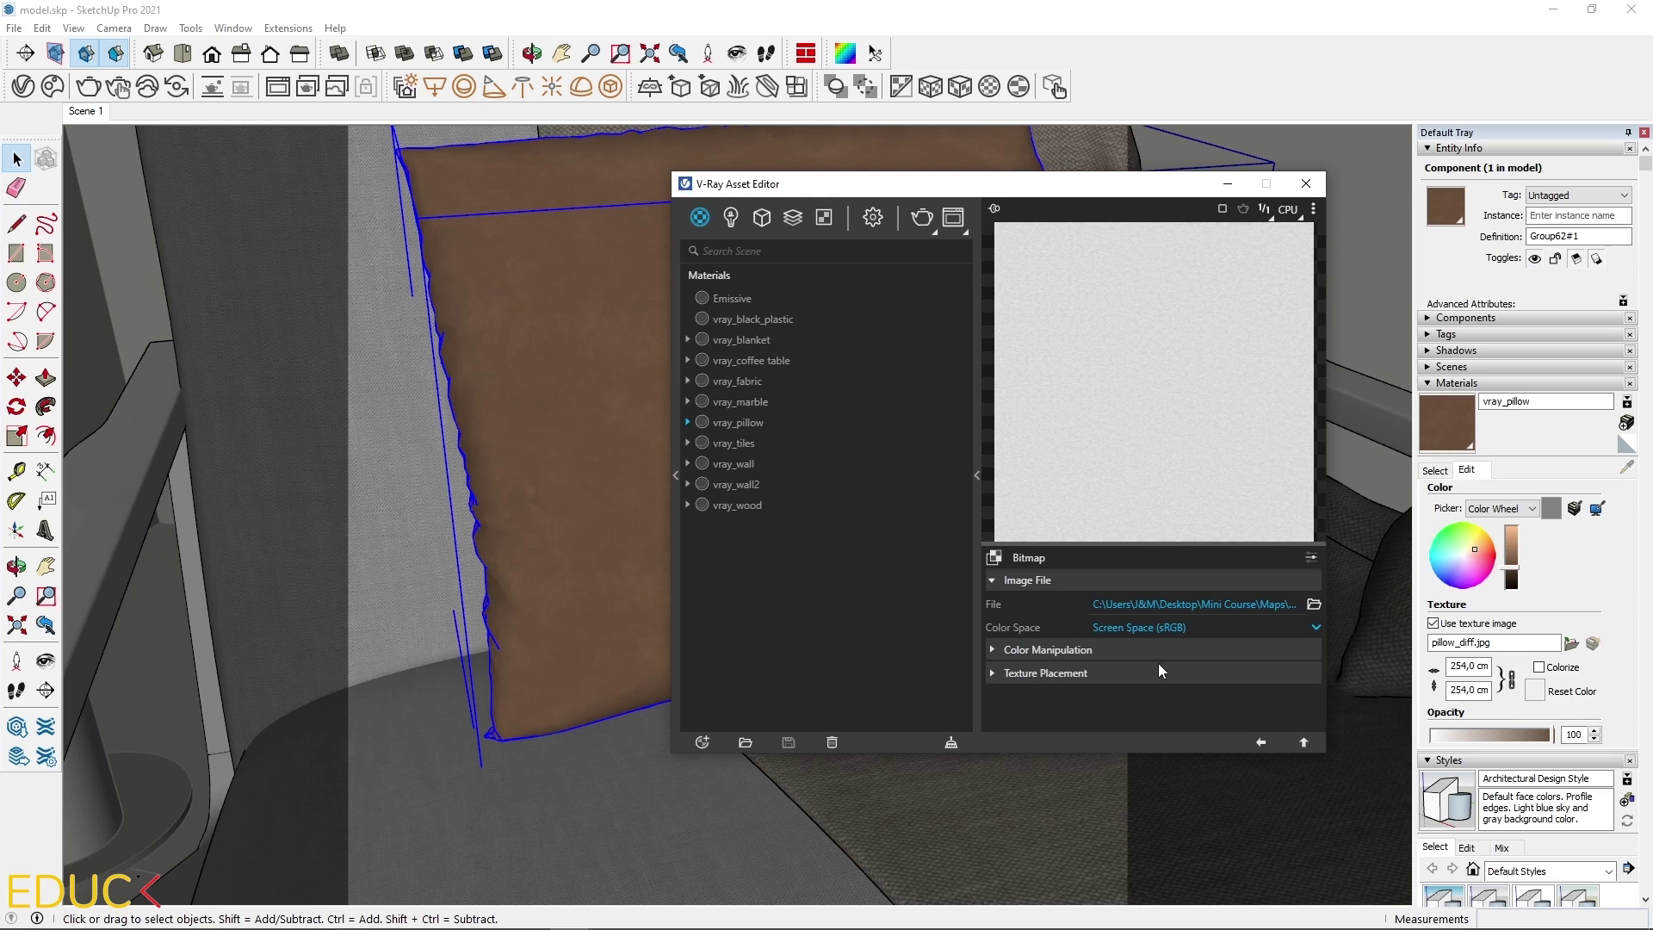
left_click(1262, 742)
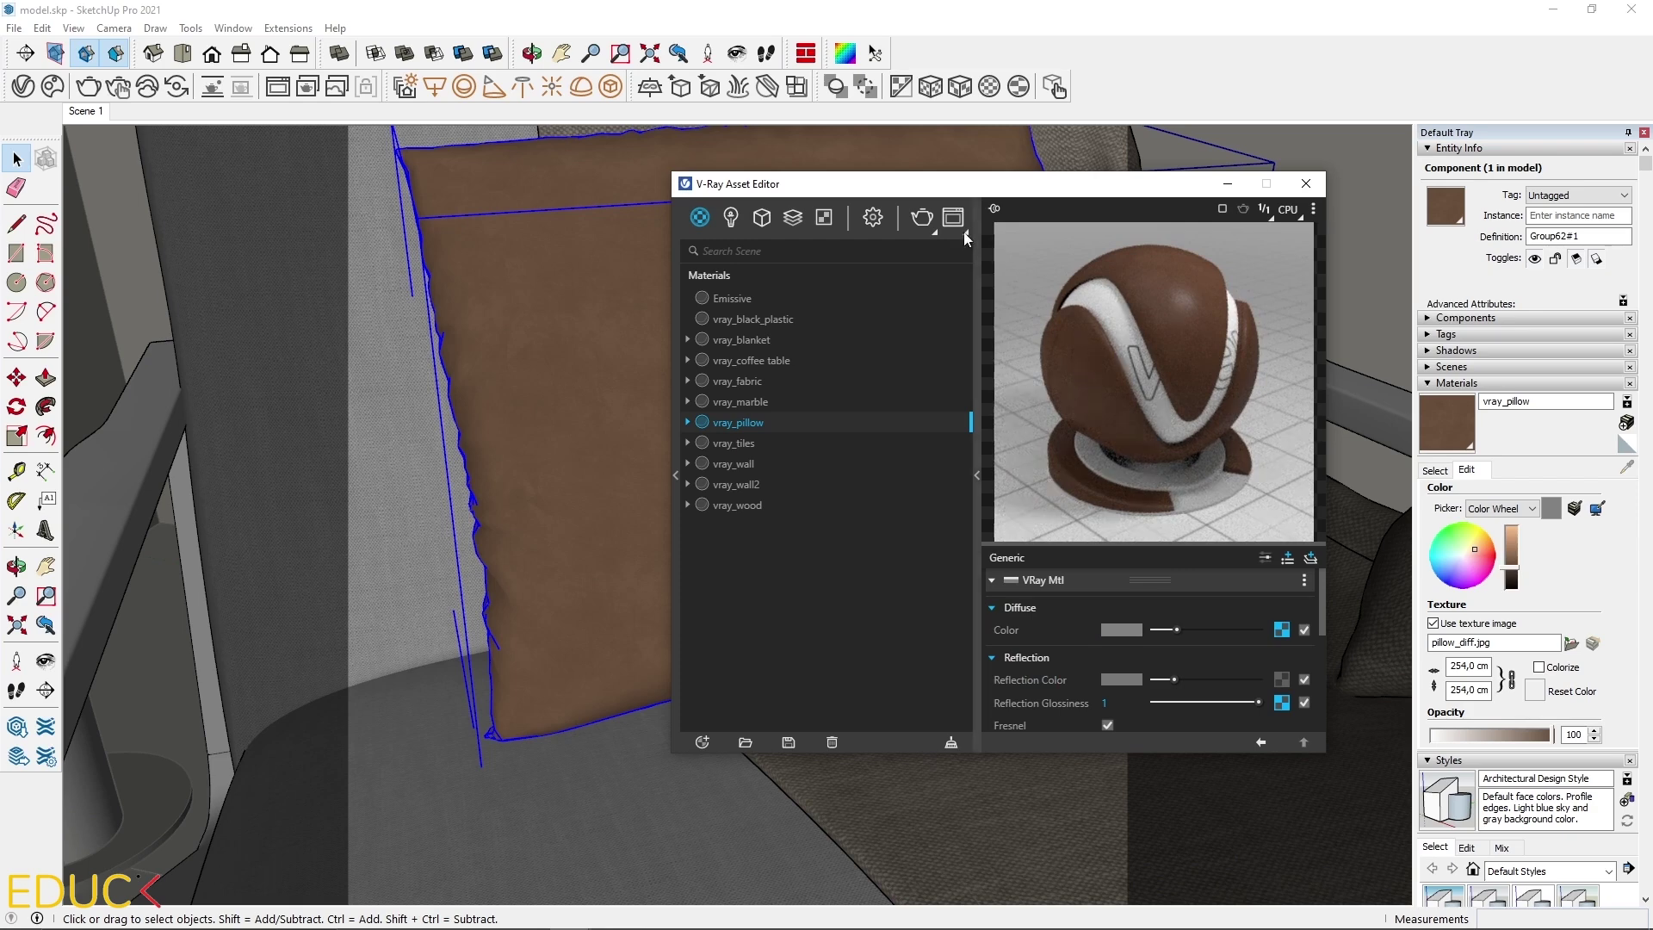
left_click(922, 221)
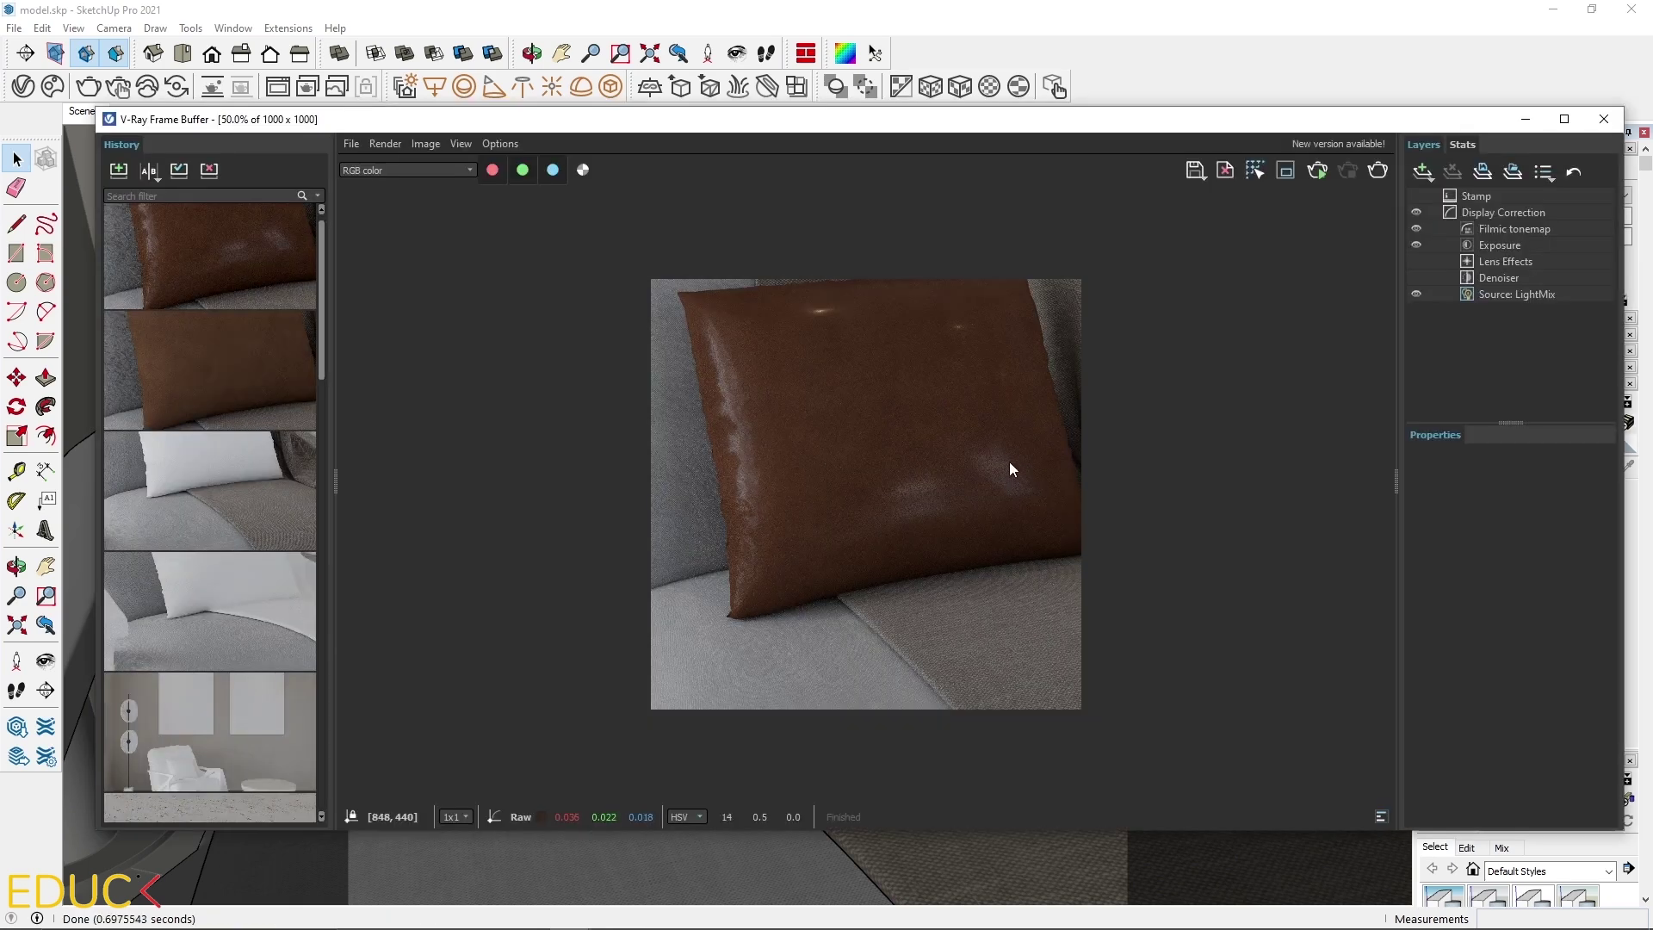
left_click(1524, 119)
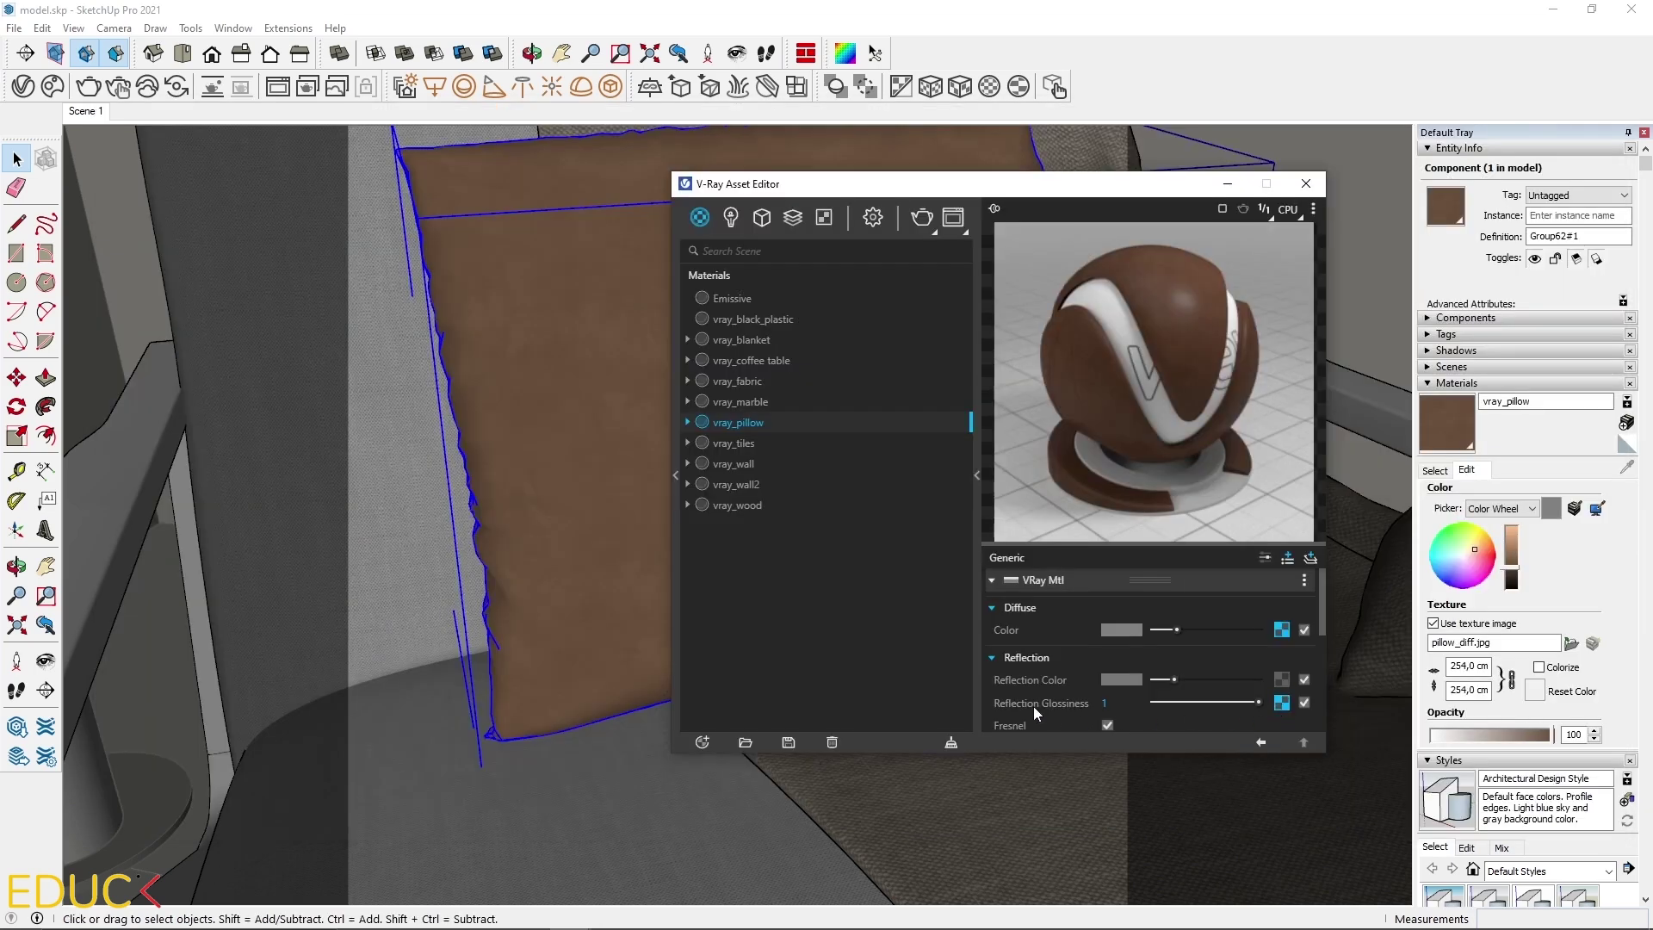
Step: Set the glossiness bitmap's color space to Custom Gamma Curve with gamma 0.2 and return to the material
left_click(1281, 702)
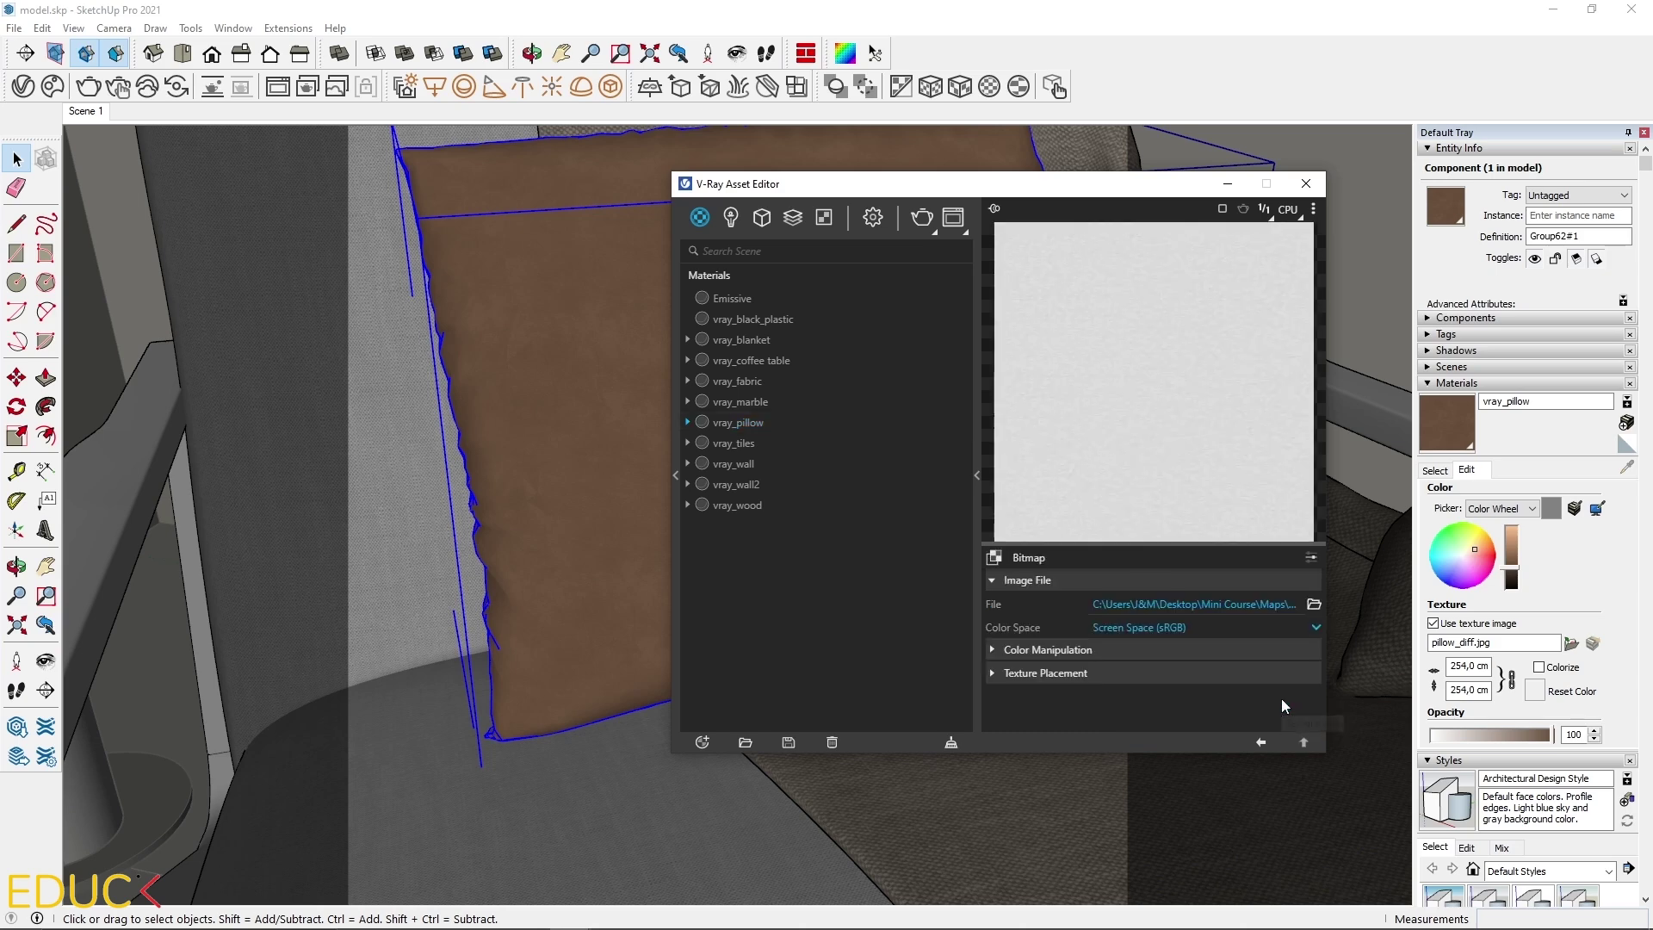
left_click(1144, 628)
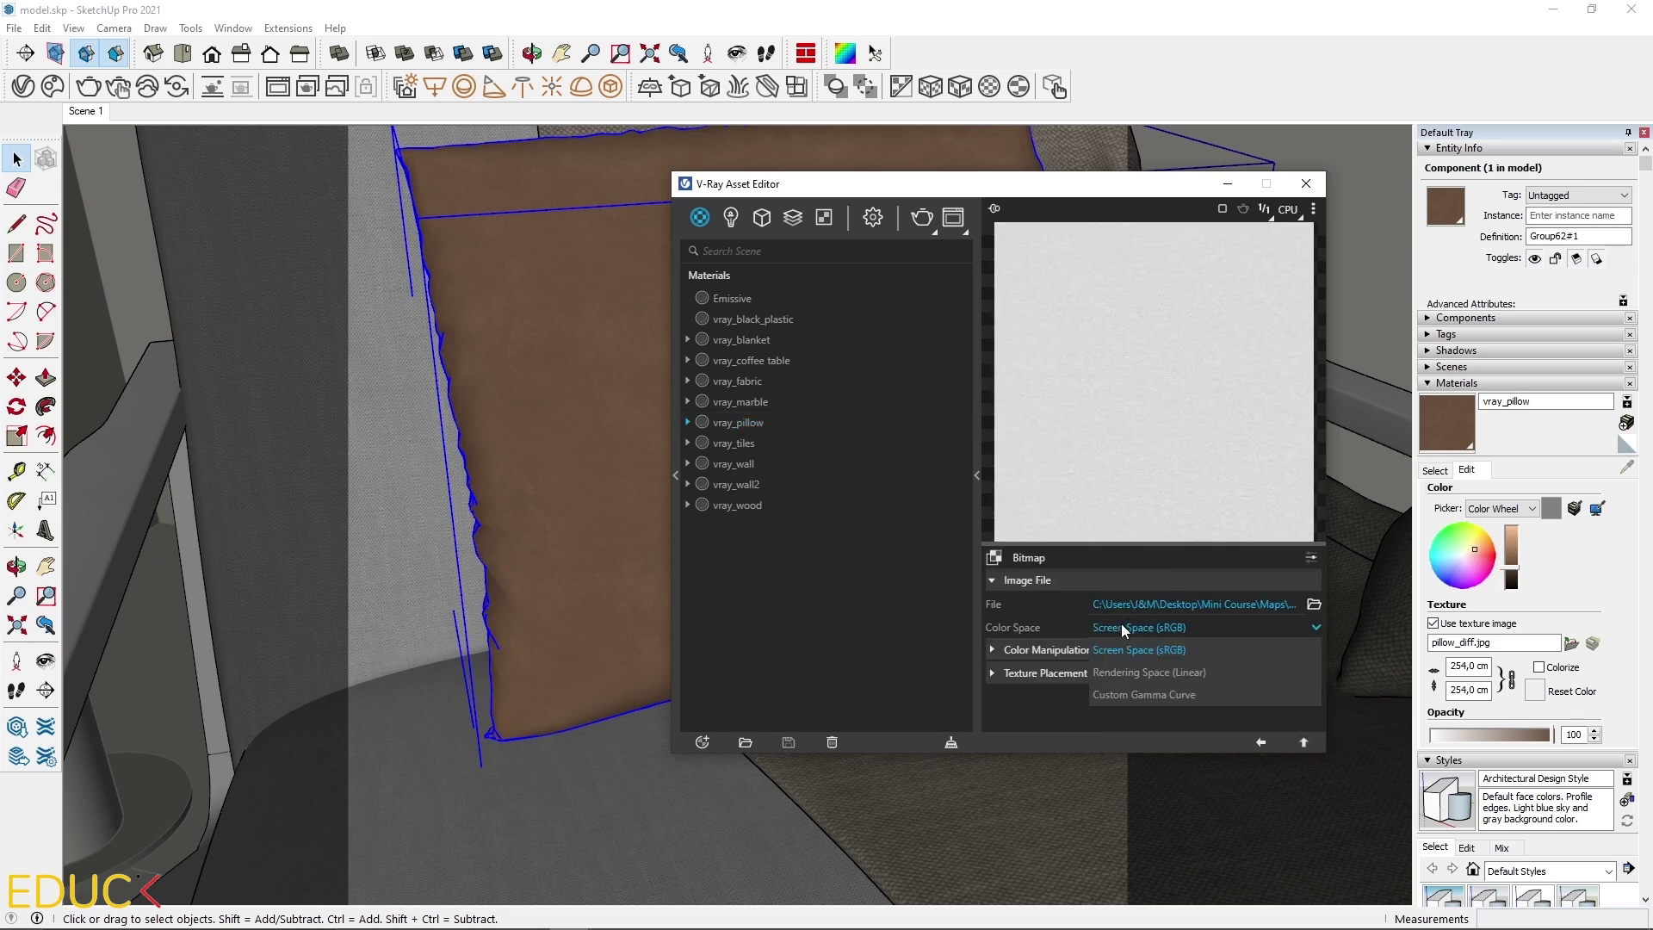
left_click(1154, 695)
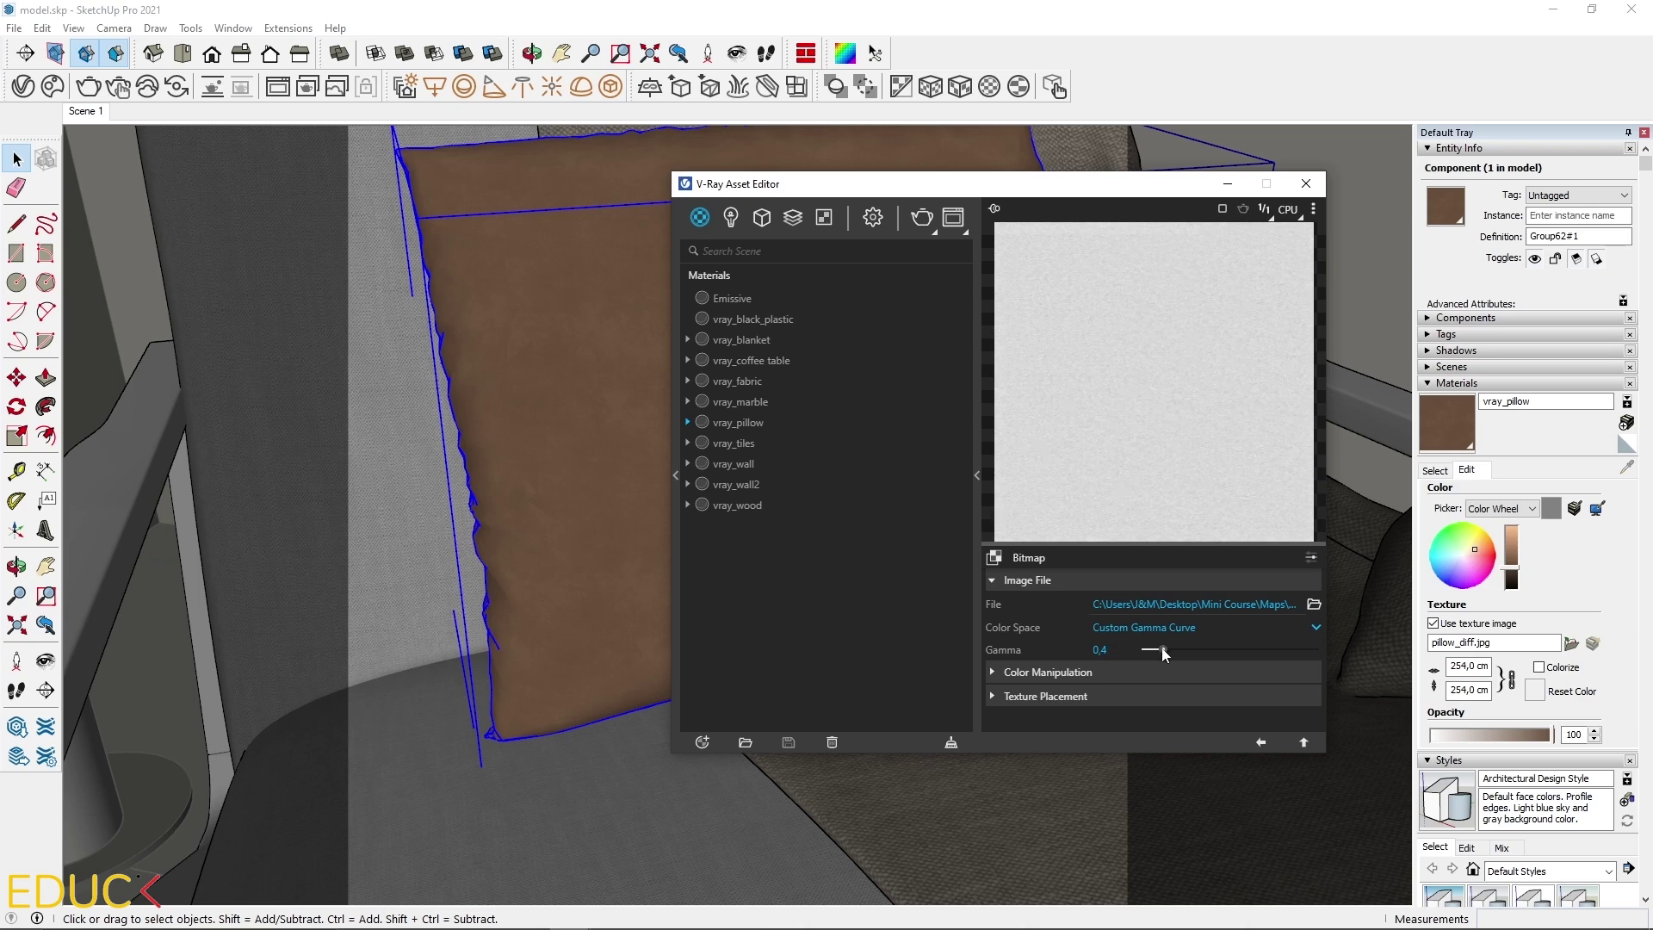
left_click_drag(1166, 647, 1156, 648)
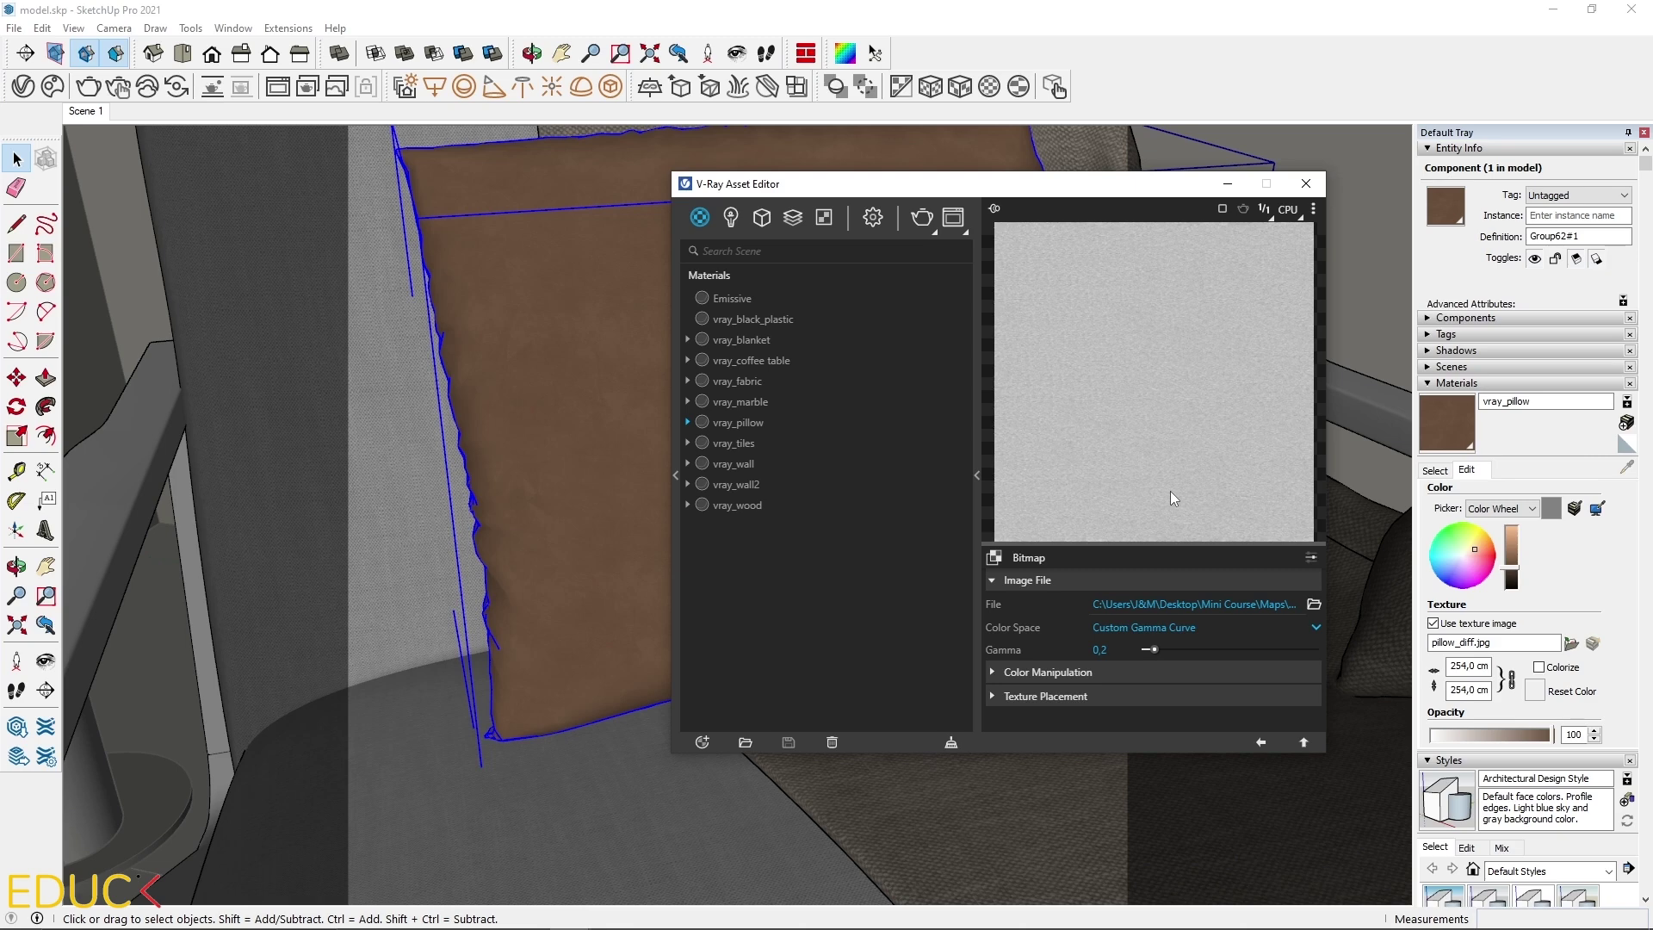
left_click(1262, 742)
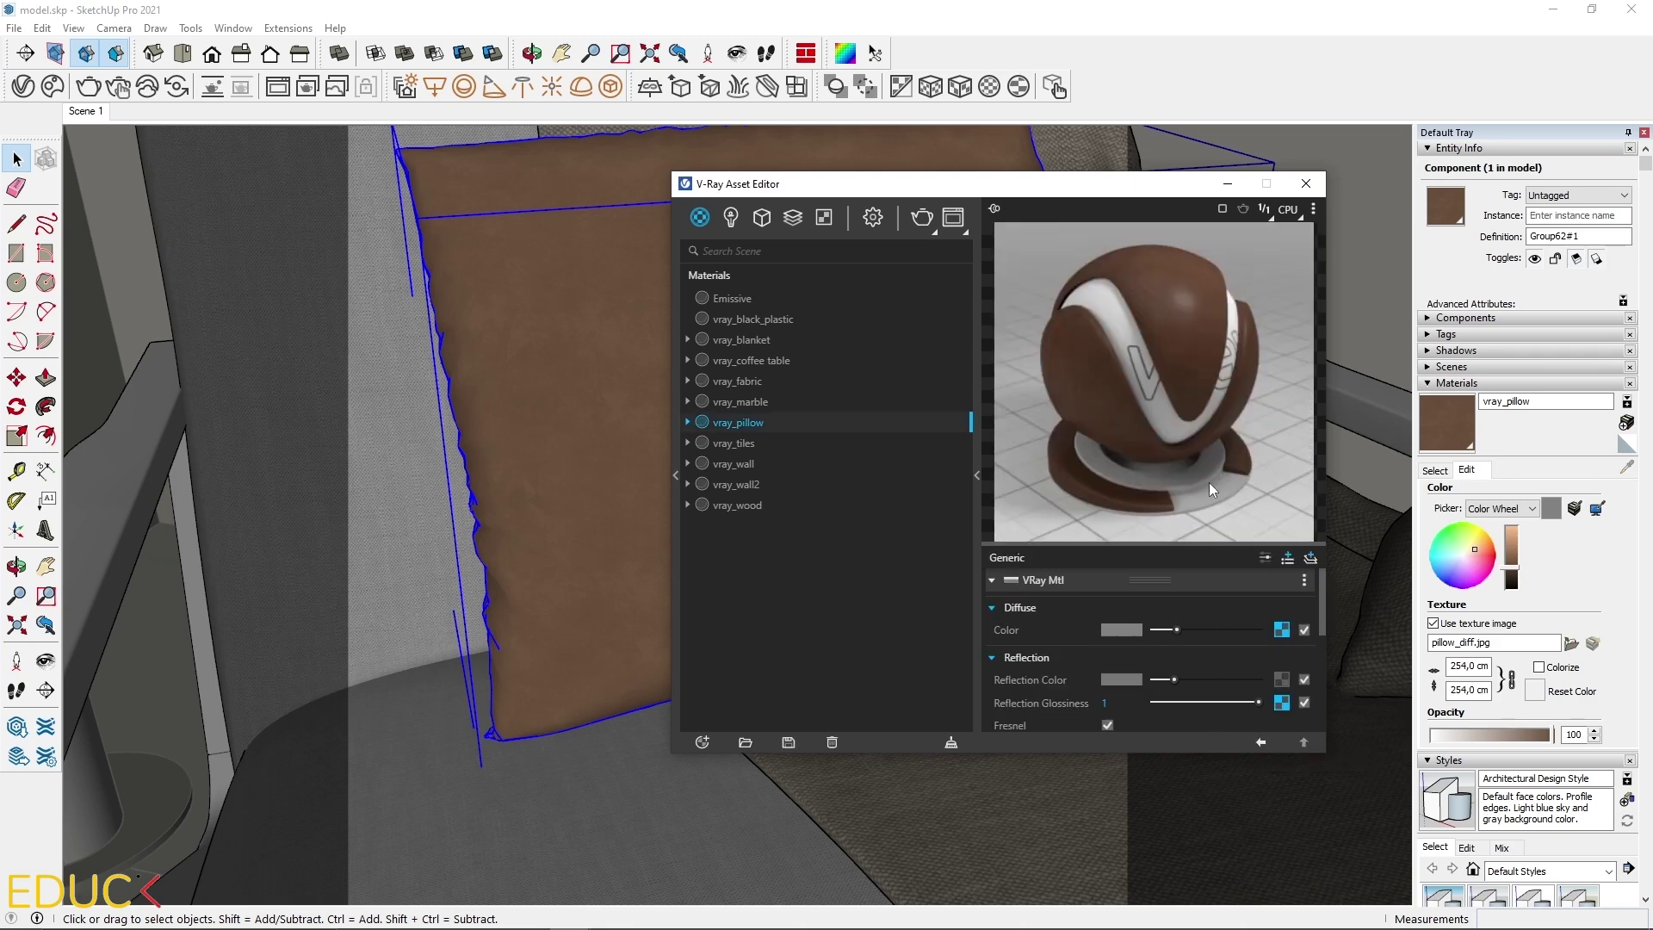
Step: Render the pillow again and compare the last three renders in pairs with the A/B split view
left_click(921, 220)
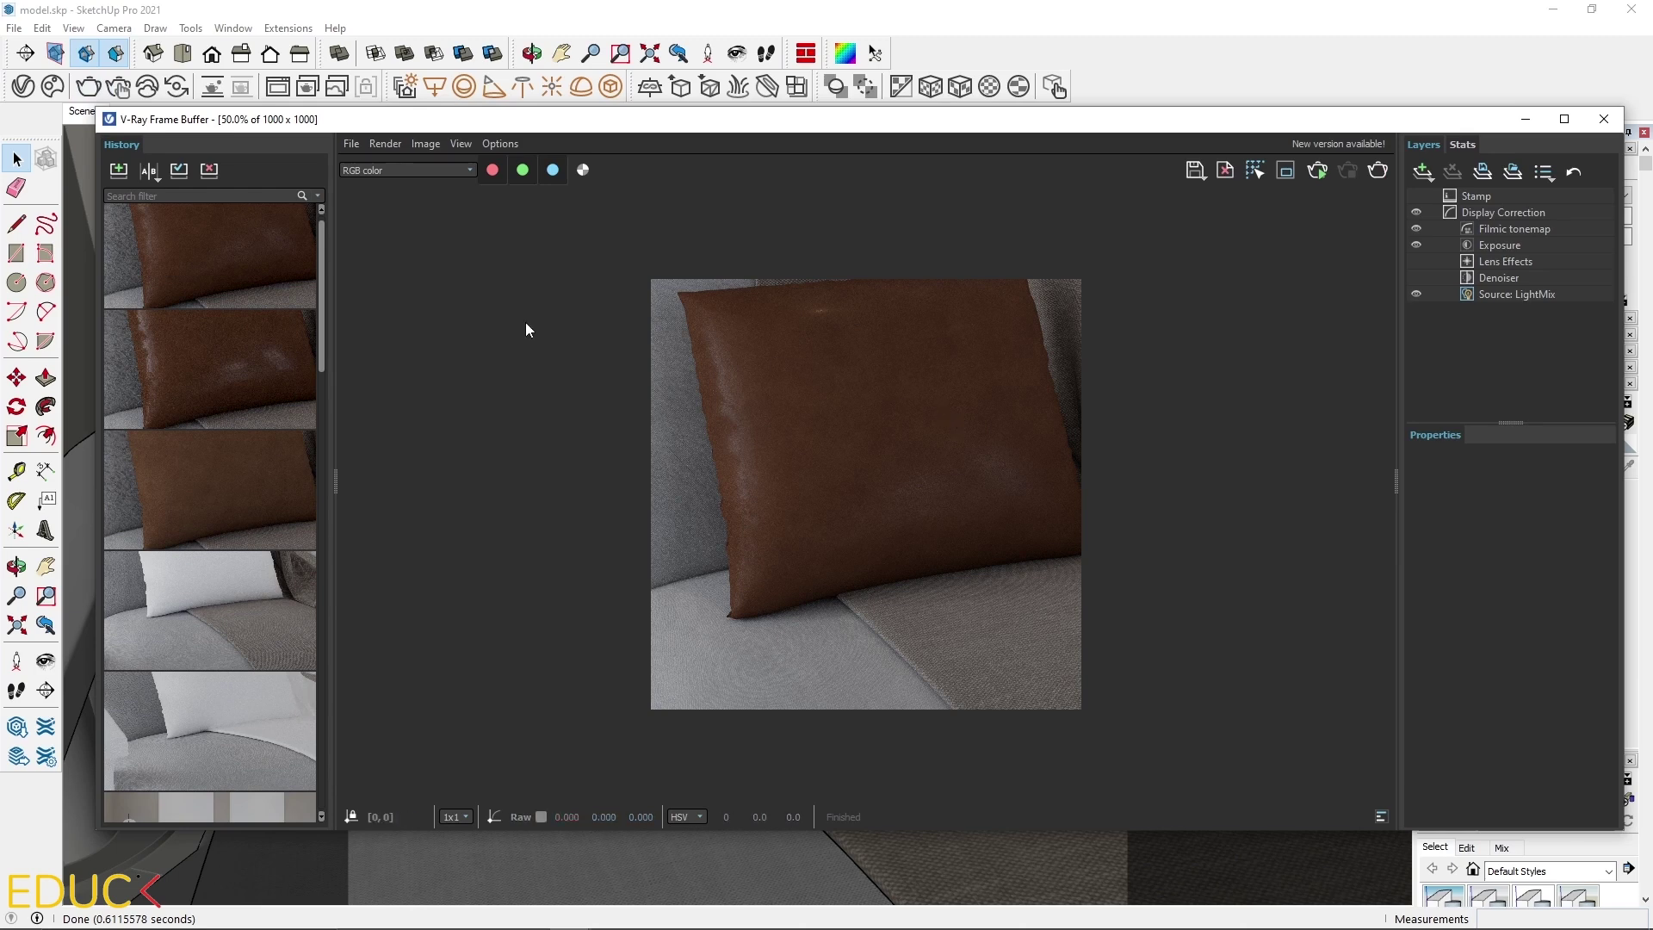
left_click(142, 167)
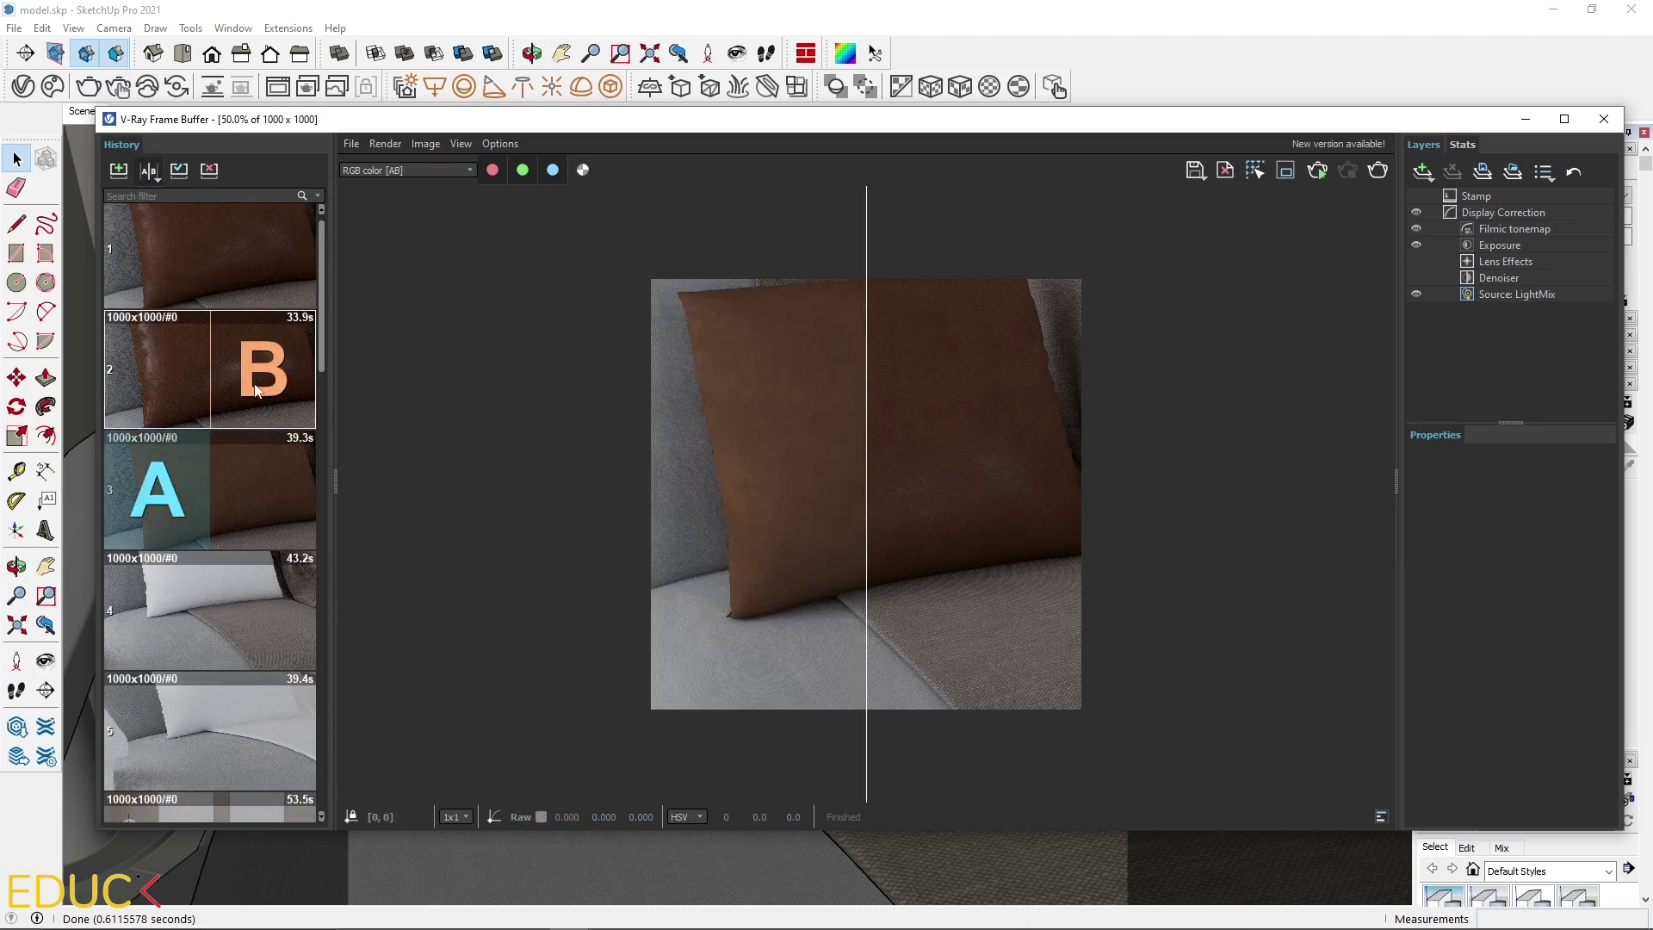
left_click_drag(862, 447, 900, 432)
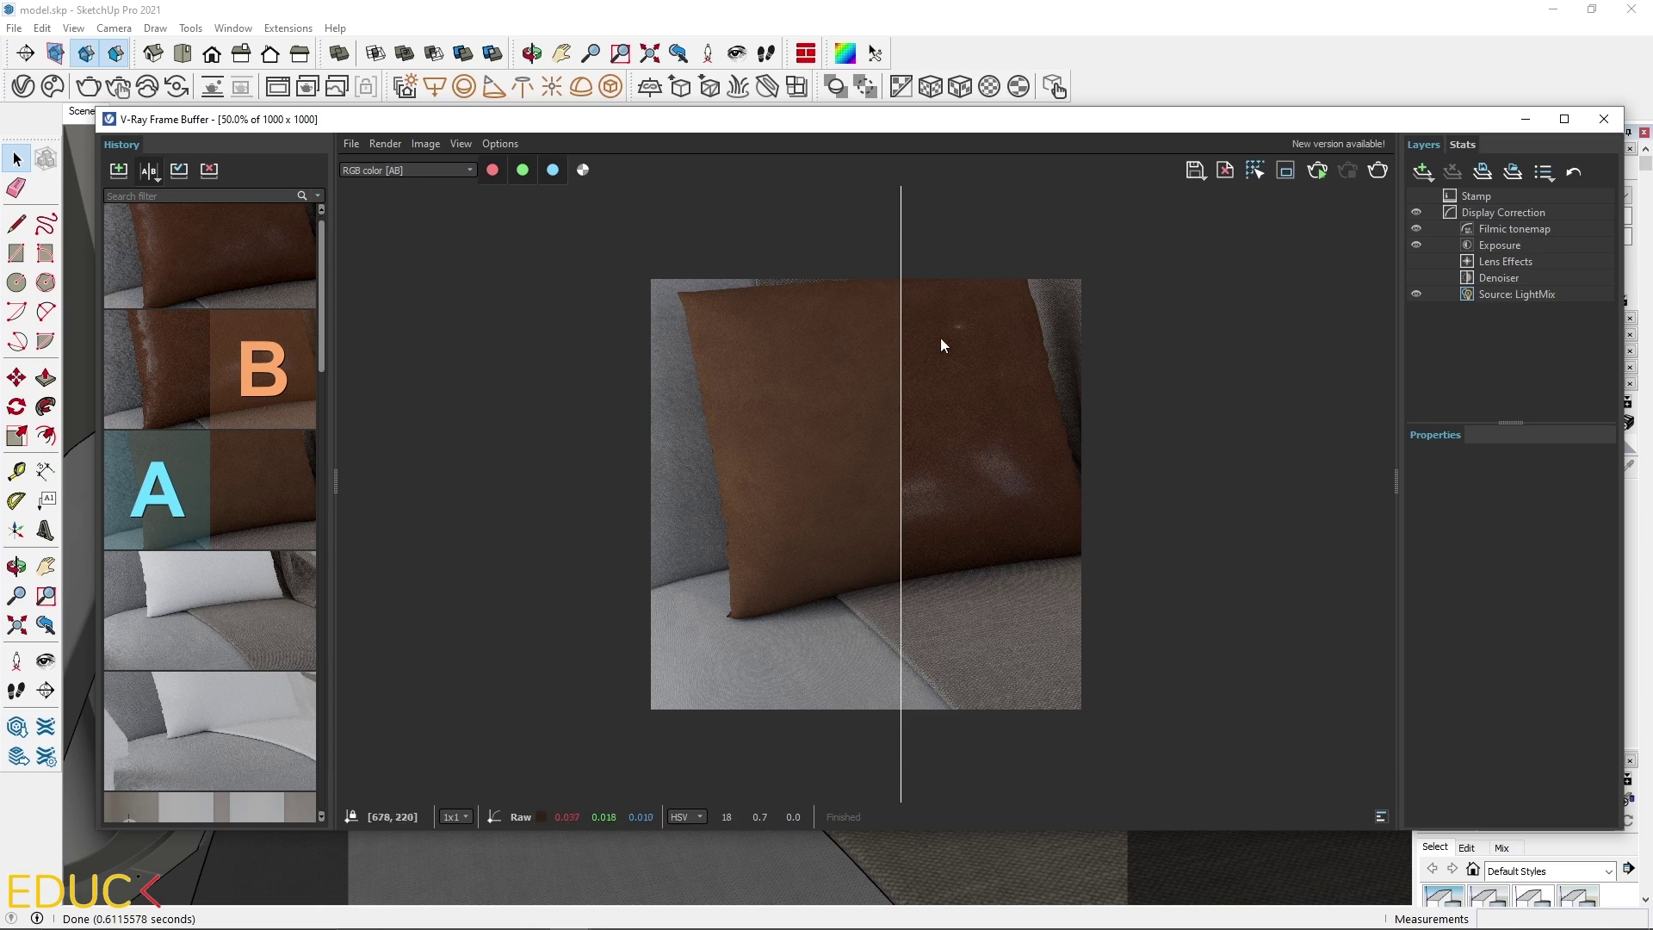
mouse_move(901, 359)
left_mouse_down()
mouse_move(712, 376)
mouse_move(914, 365)
mouse_move(686, 383)
mouse_move(944, 369)
mouse_move(915, 374)
left_mouse_up()
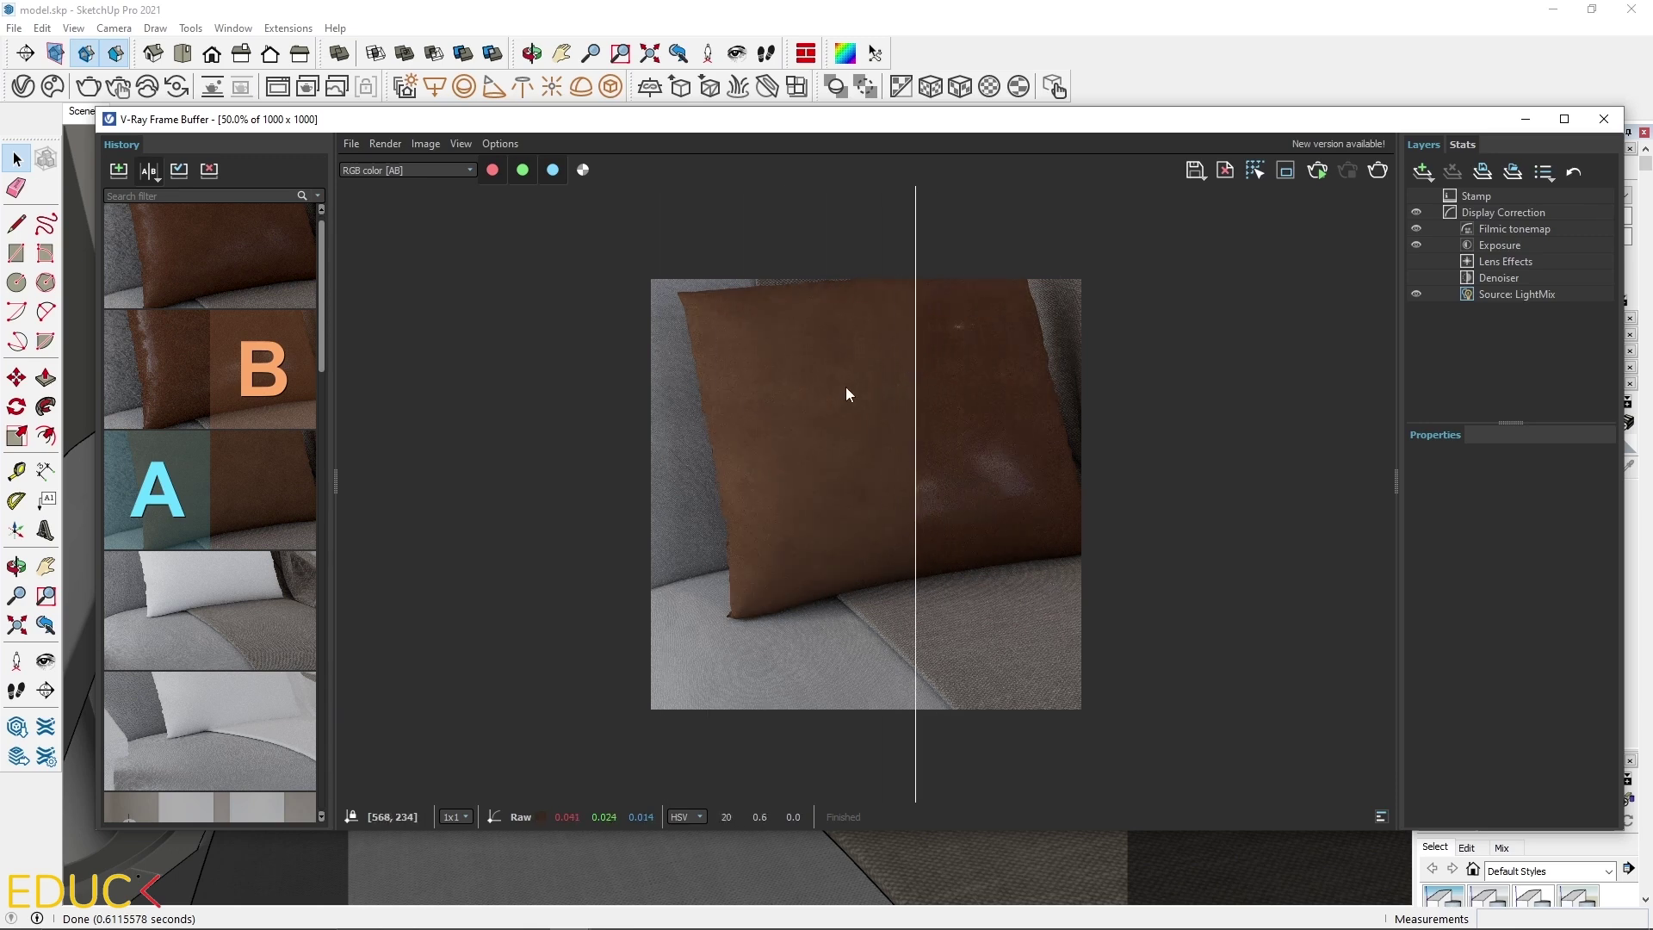
left_click(163, 370)
left_click(246, 242)
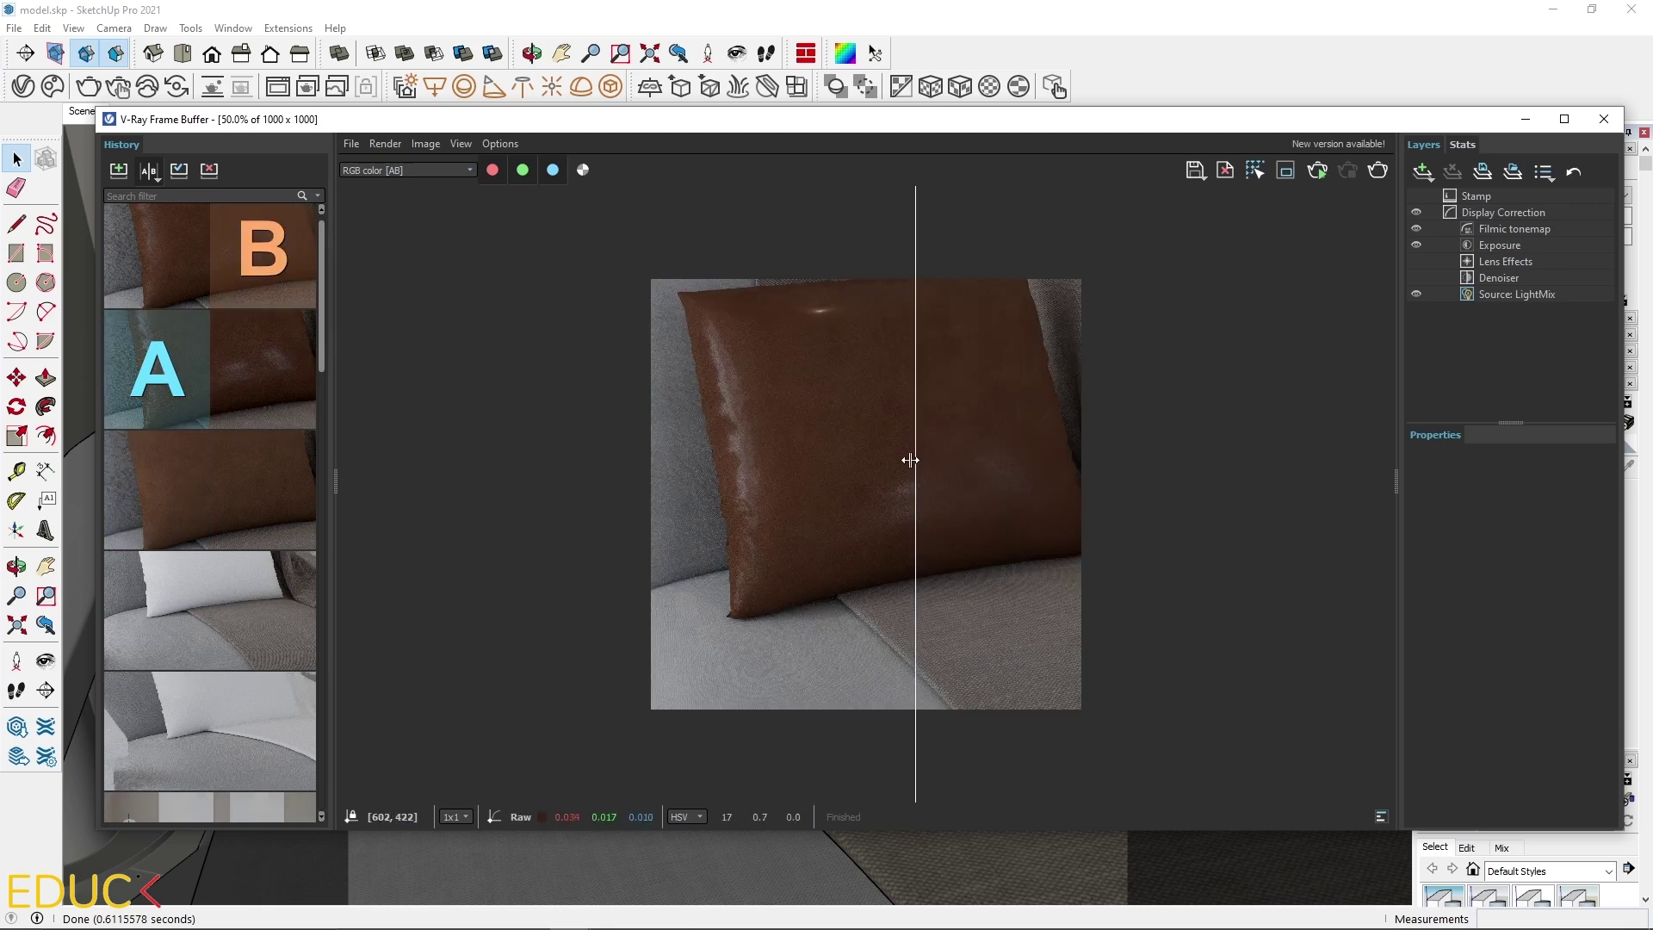
left_click_drag(912, 458, 681, 509)
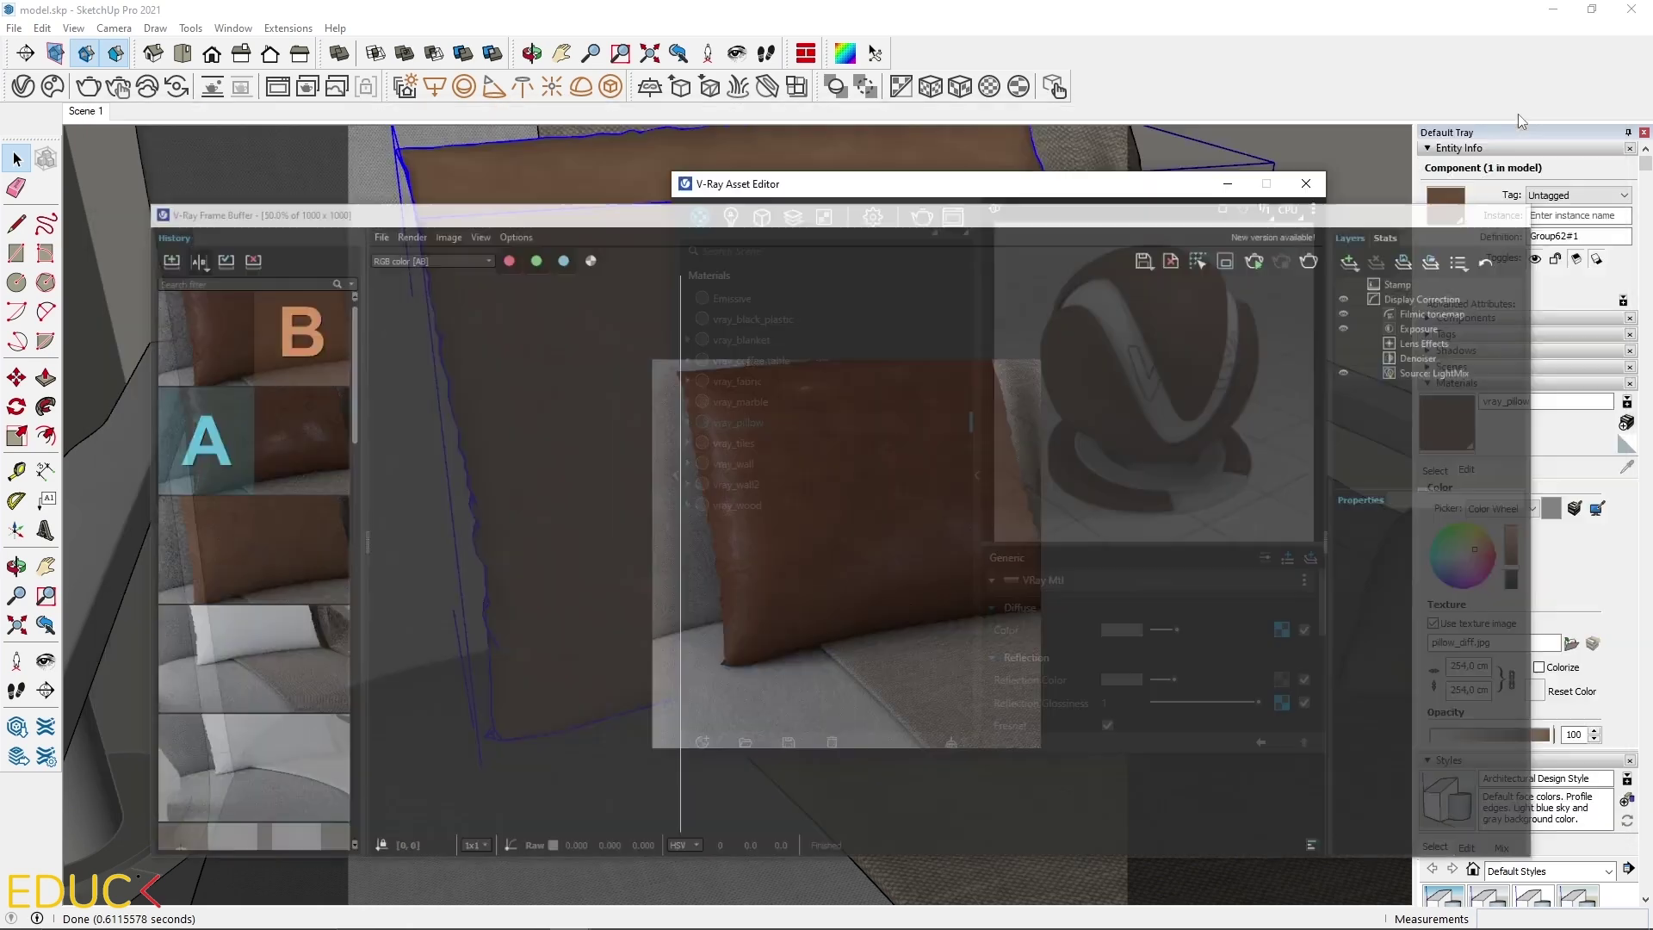
Step: Load pillow_refl_gloss.jpg as a Bitmap into the Bump slot of vray_pillow and return to the material's settings
scroll(1014, 654, "down", 1)
scroll(1016, 656, "down", 5)
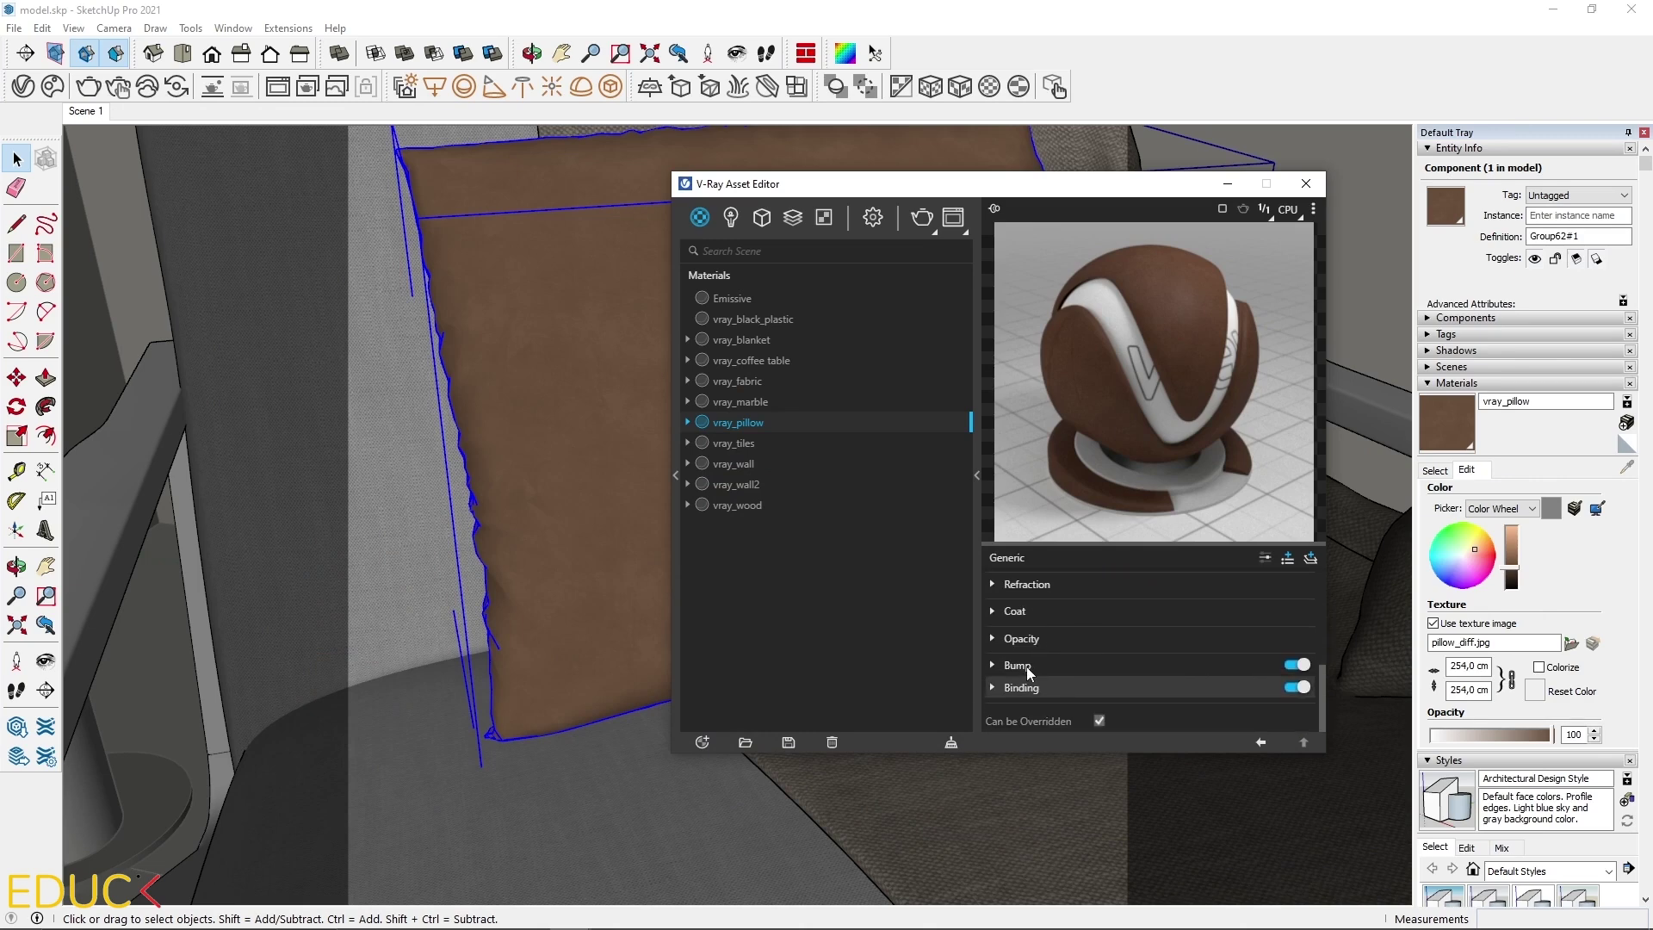
left_click(1017, 666)
left_click(1304, 689)
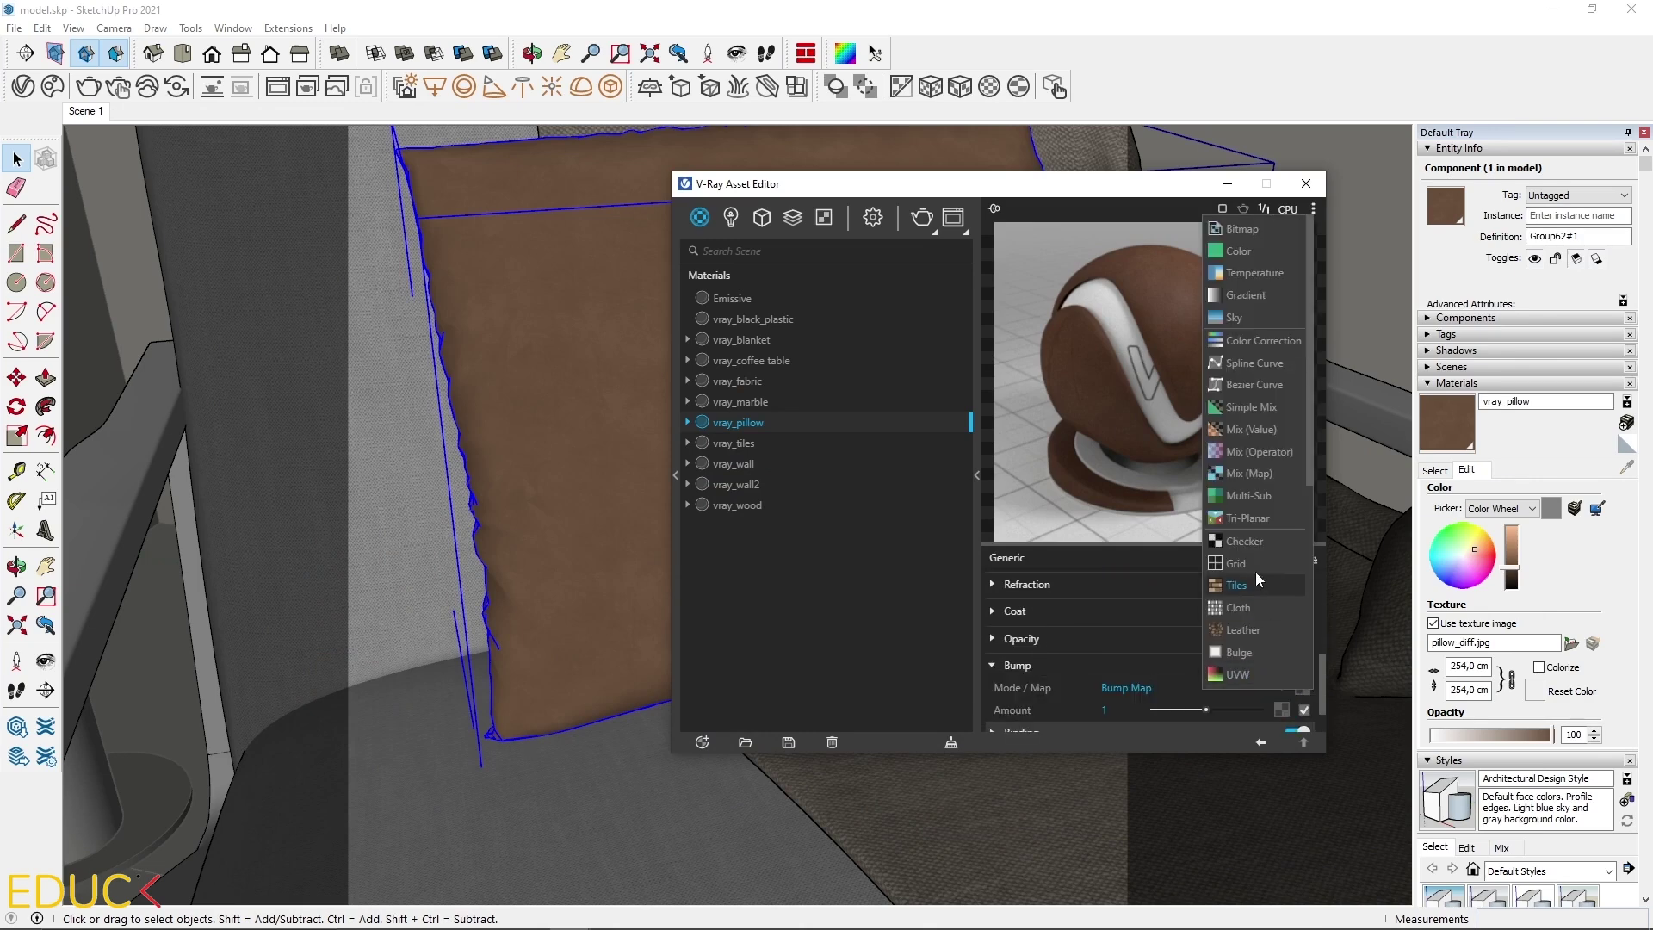
left_click(1248, 225)
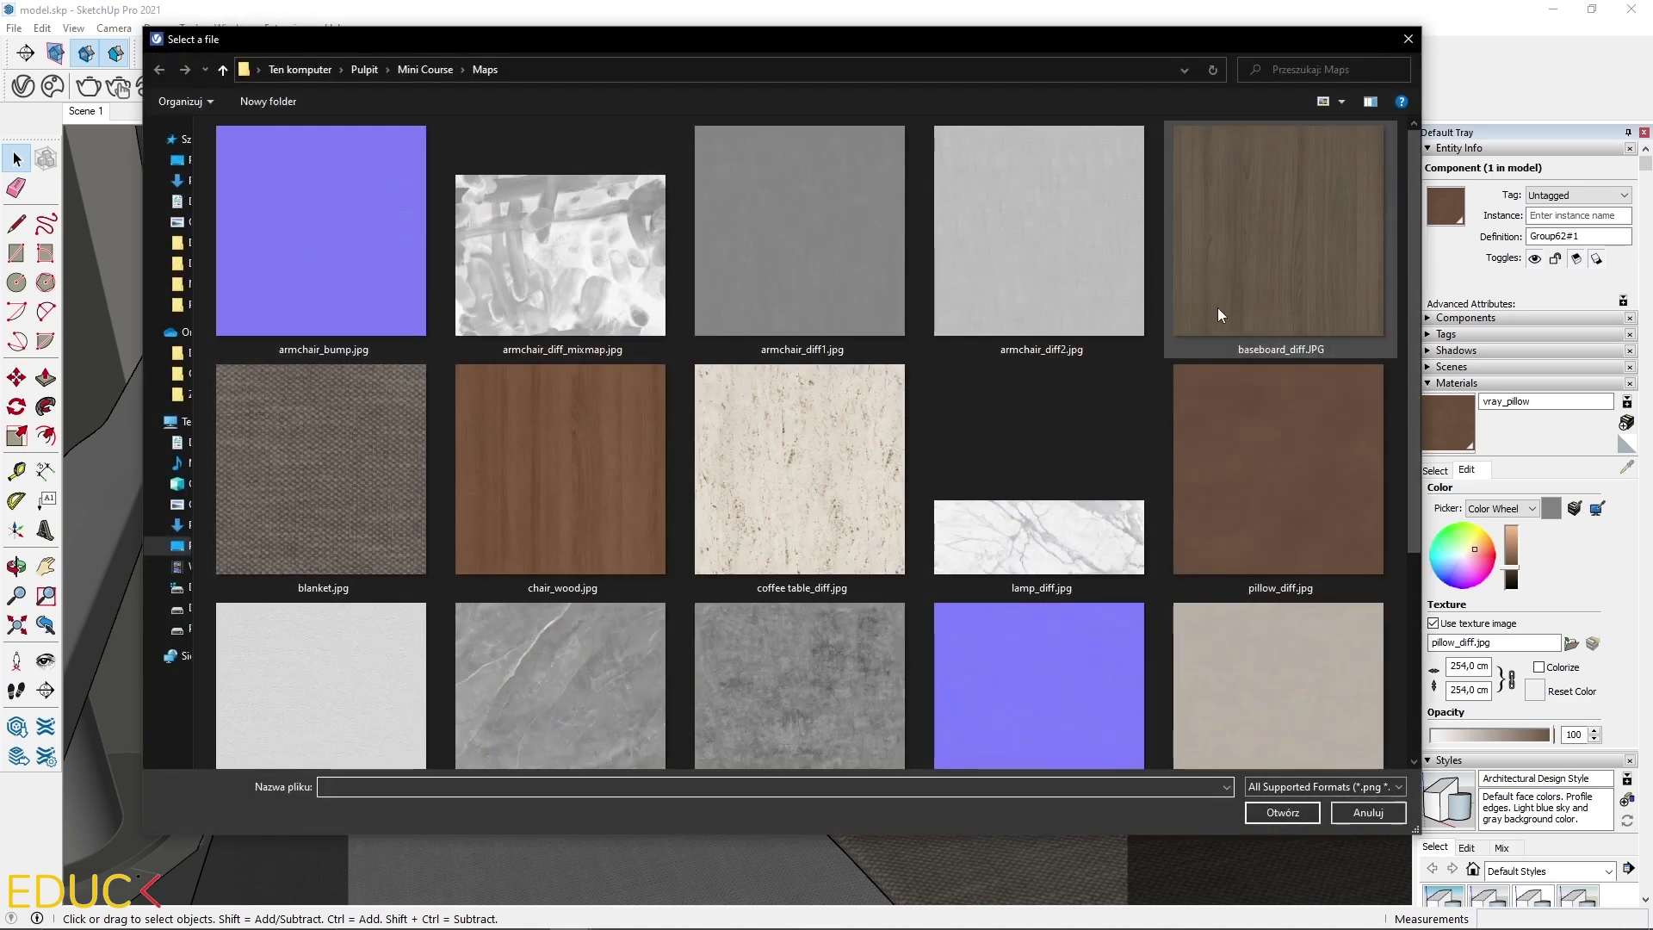
scroll(775, 603, "down", 1)
scroll(742, 637, "down", 3)
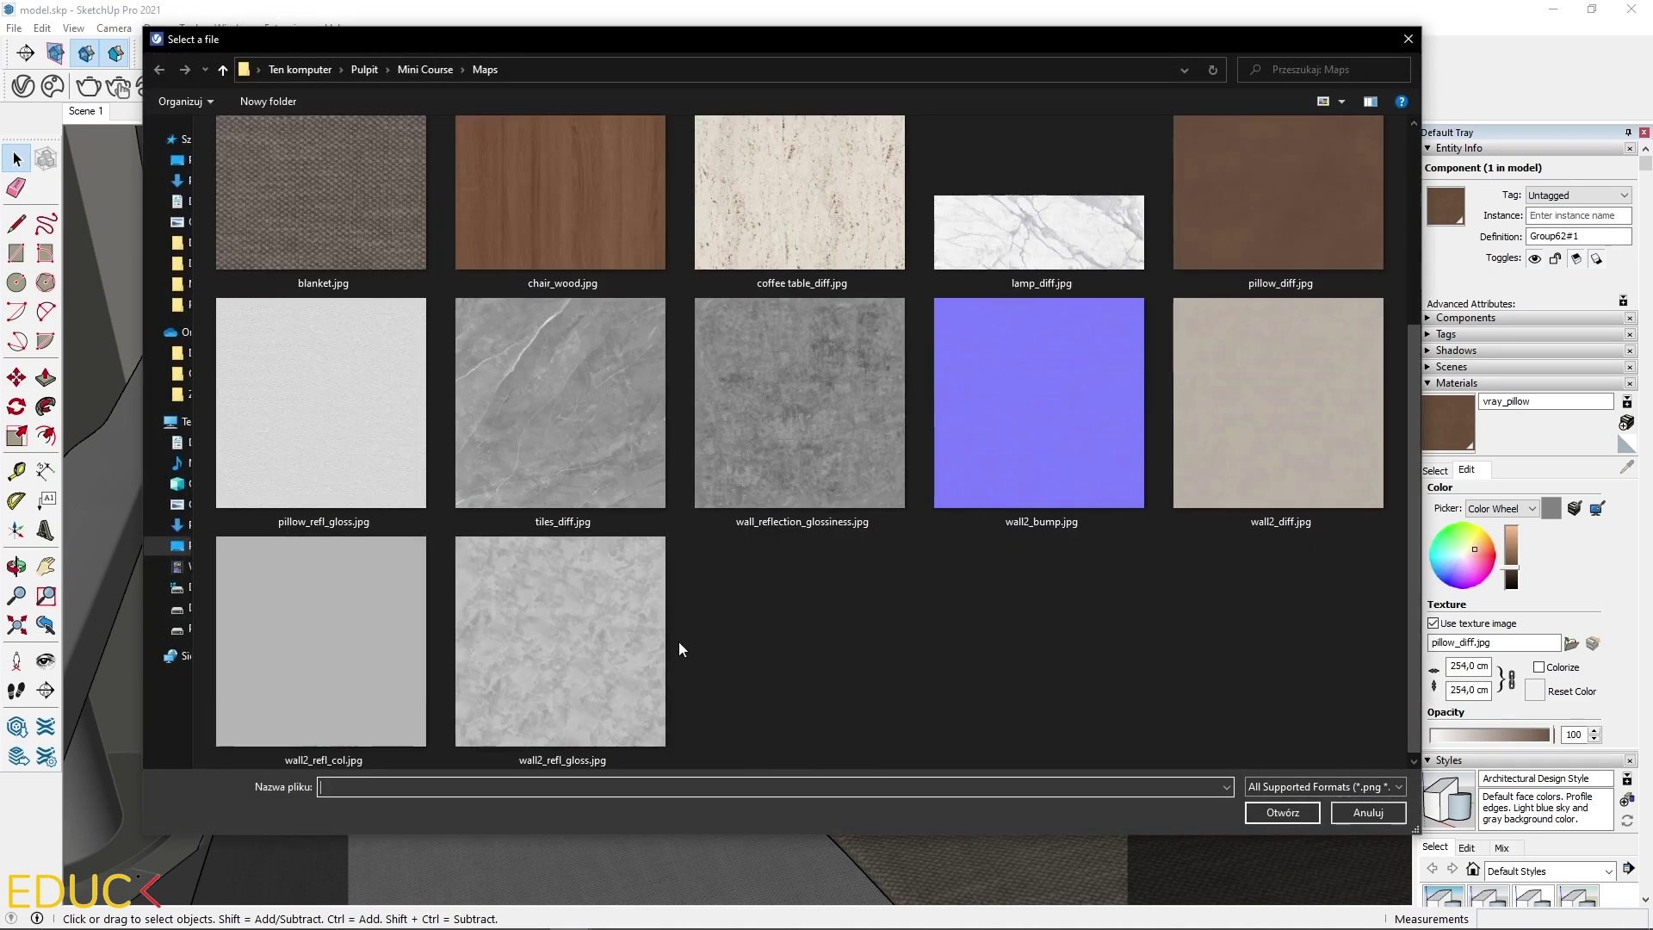
left_click(267, 436)
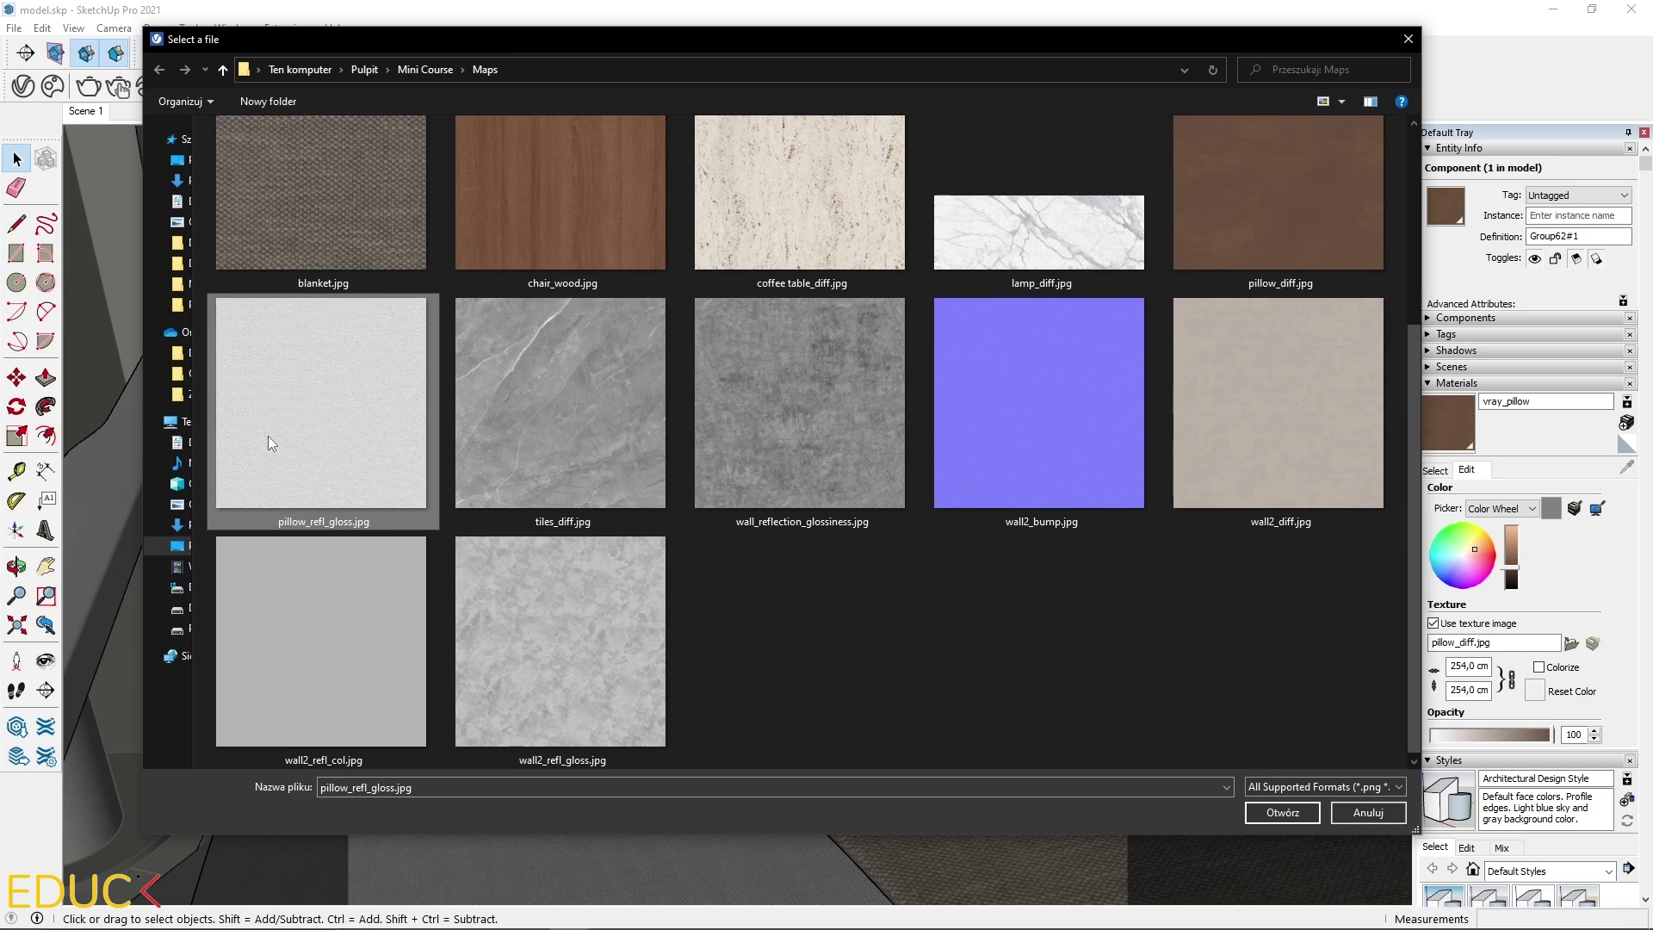
double_click(267, 435)
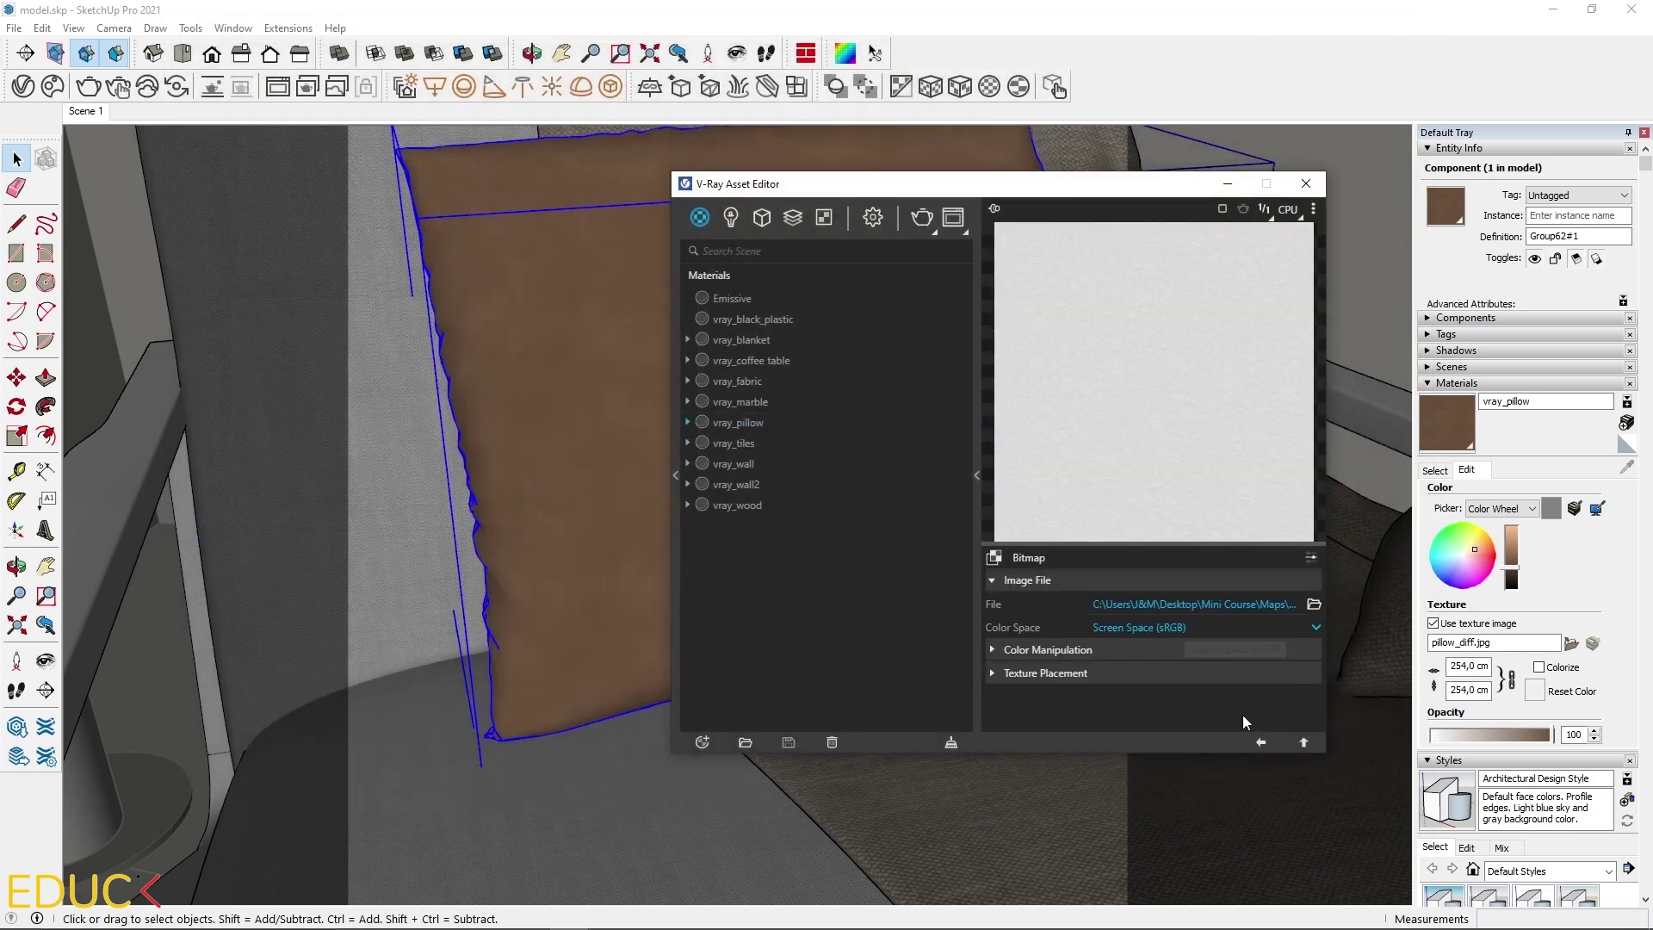
left_click(1260, 742)
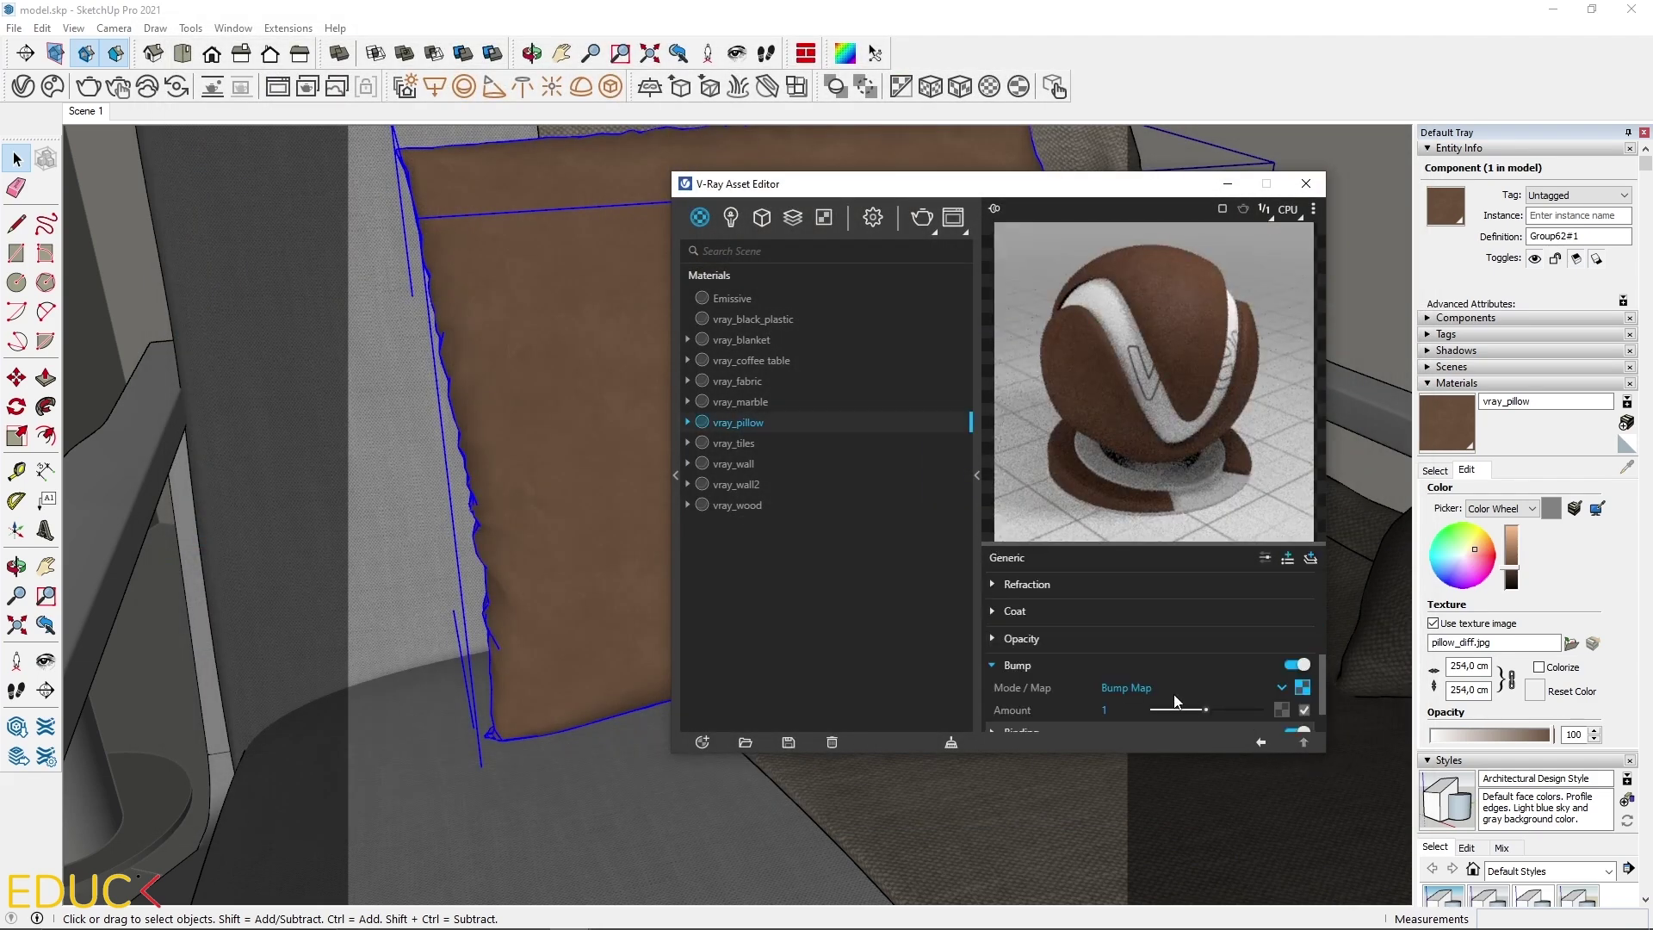
Step: Wrap the vray_pillow bump map in a Color Correction with brightness -0.542 and contrast 0.863, and return to the material
right_click(1299, 693)
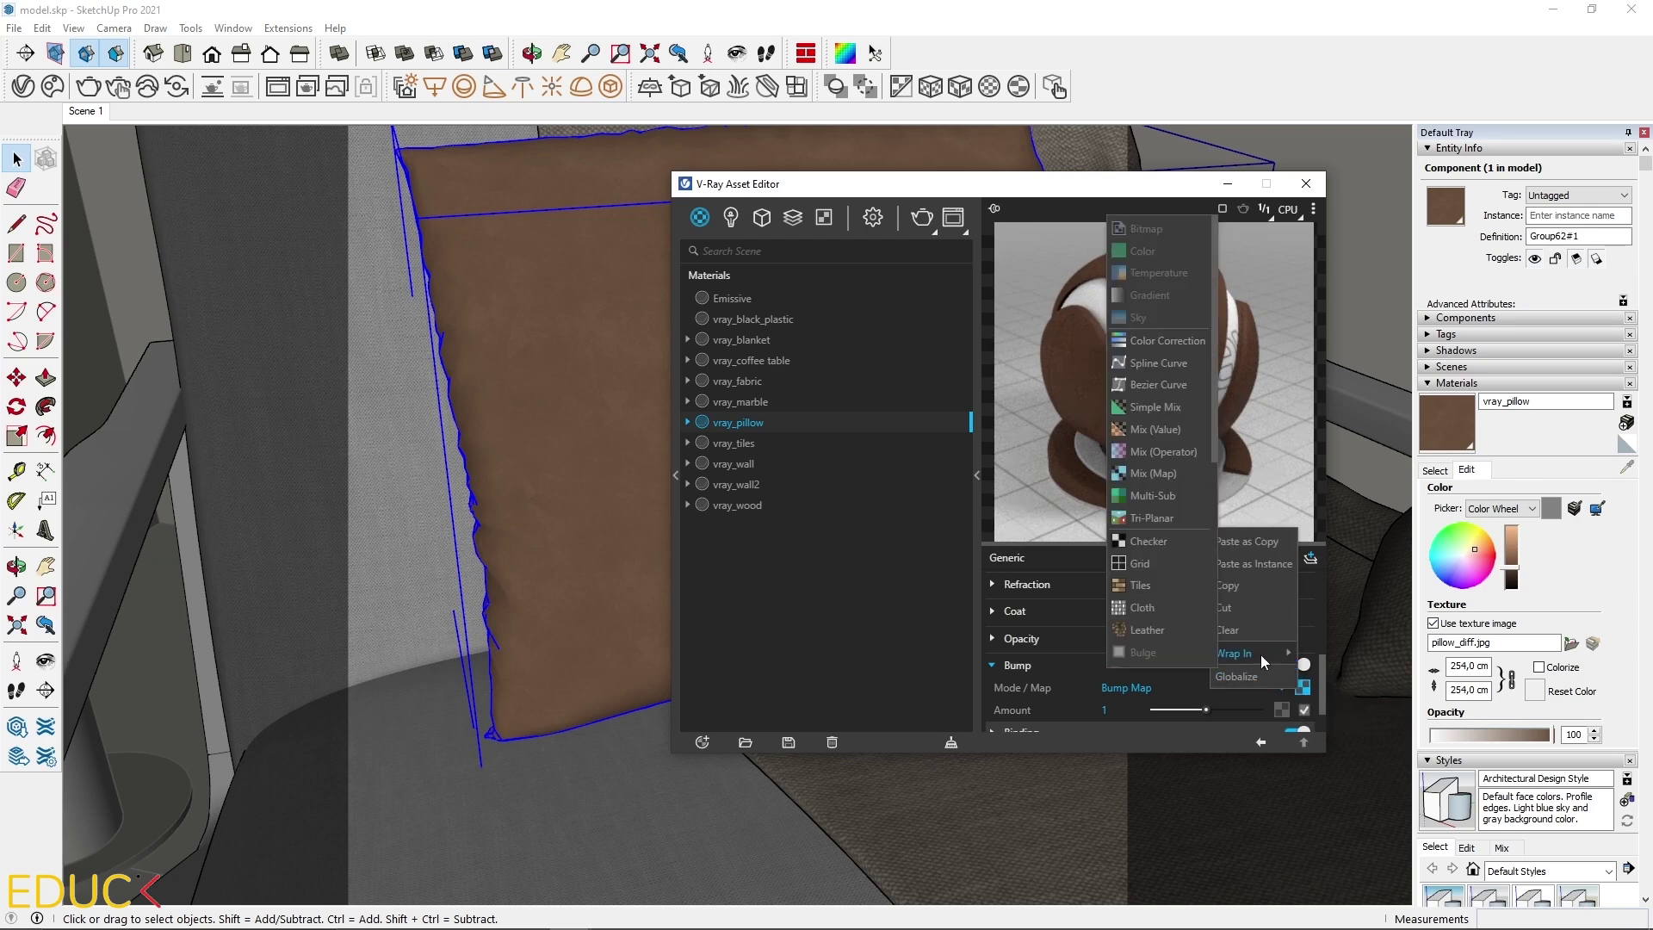
mouse_move(1243, 652)
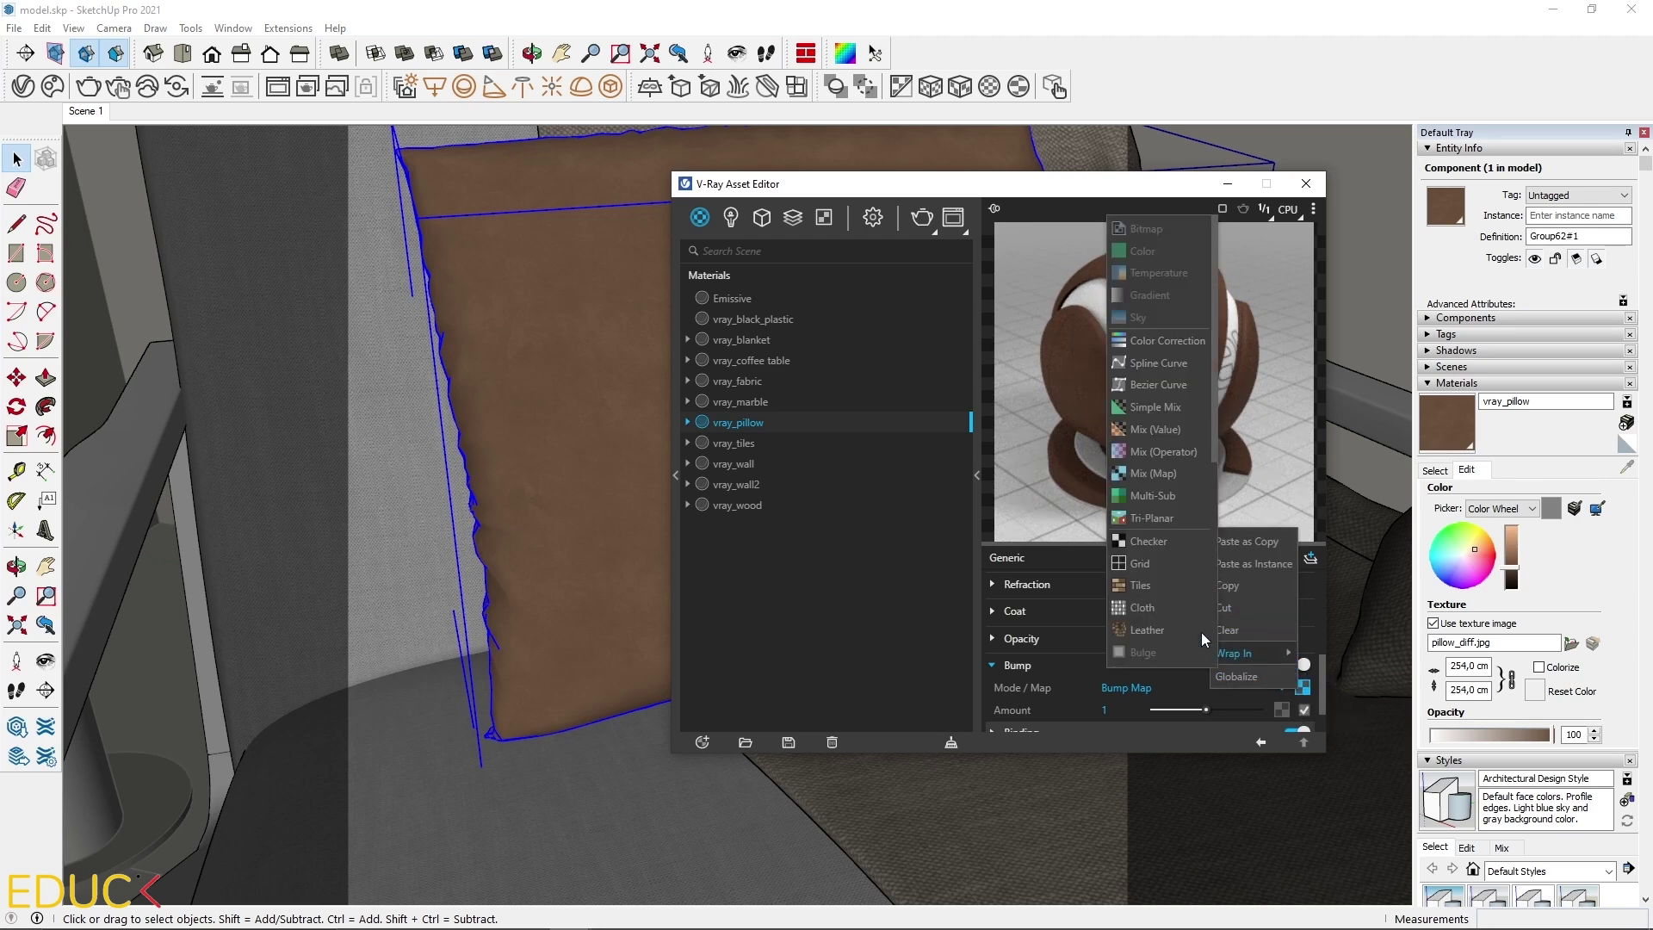
left_click(1149, 338)
scroll(1029, 673, "down", 2)
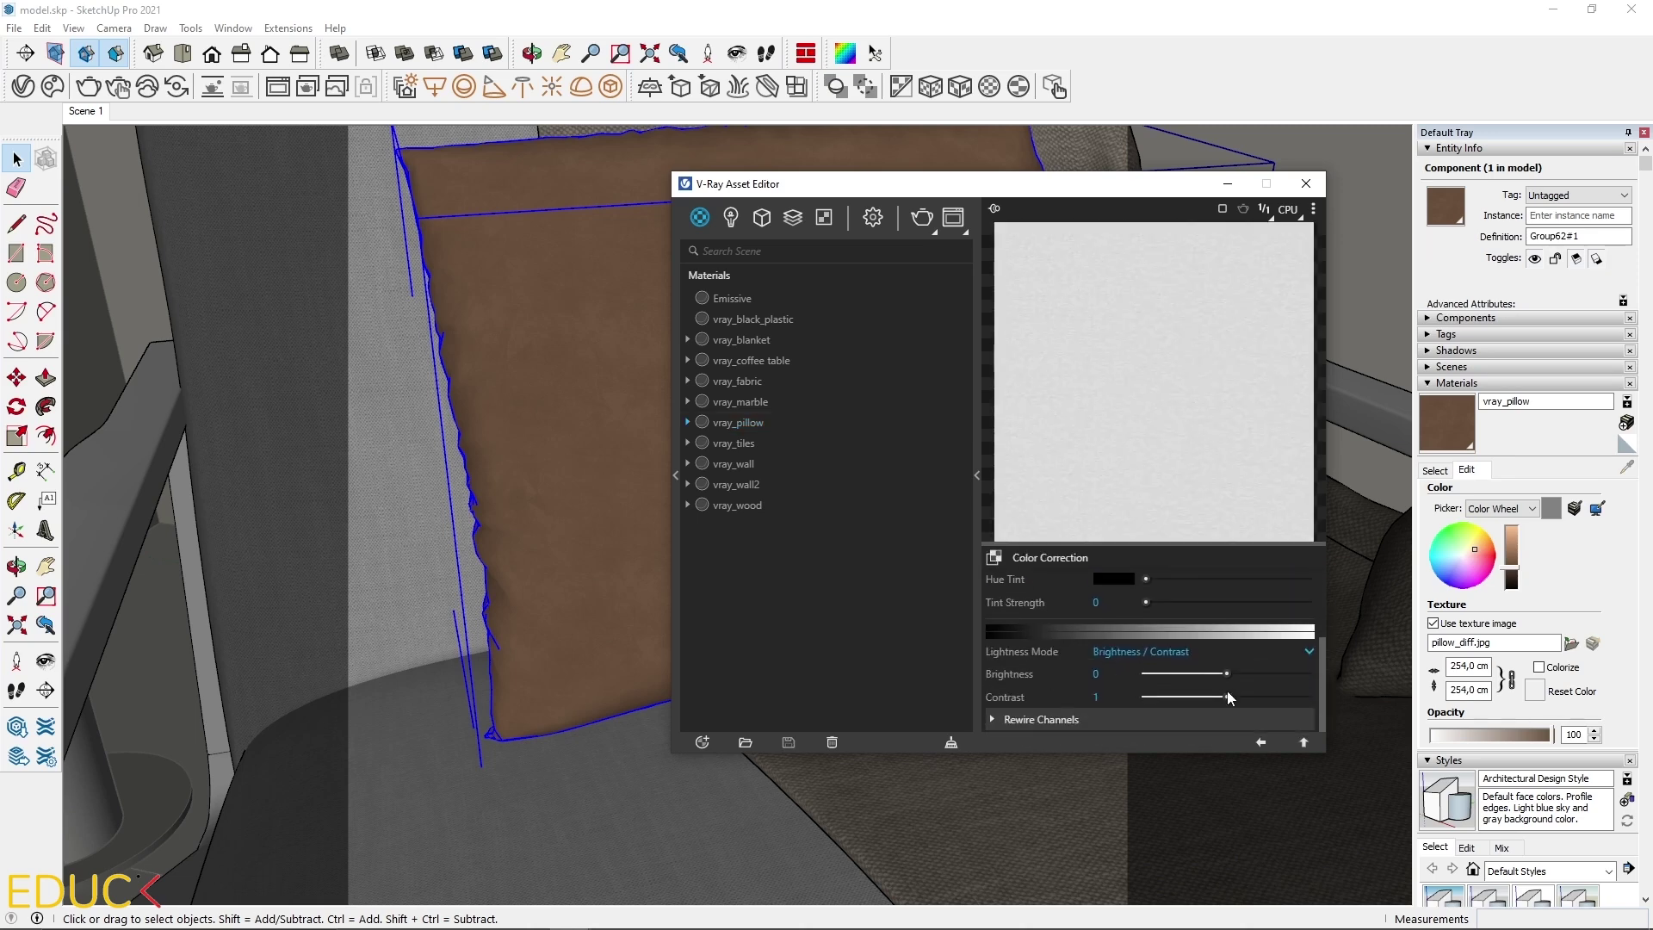
mouse_move(1227, 695)
left_mouse_down()
mouse_move(1270, 695)
mouse_move(1181, 675)
mouse_move(1240, 700)
mouse_move(1196, 697)
mouse_move(1217, 701)
left_mouse_up()
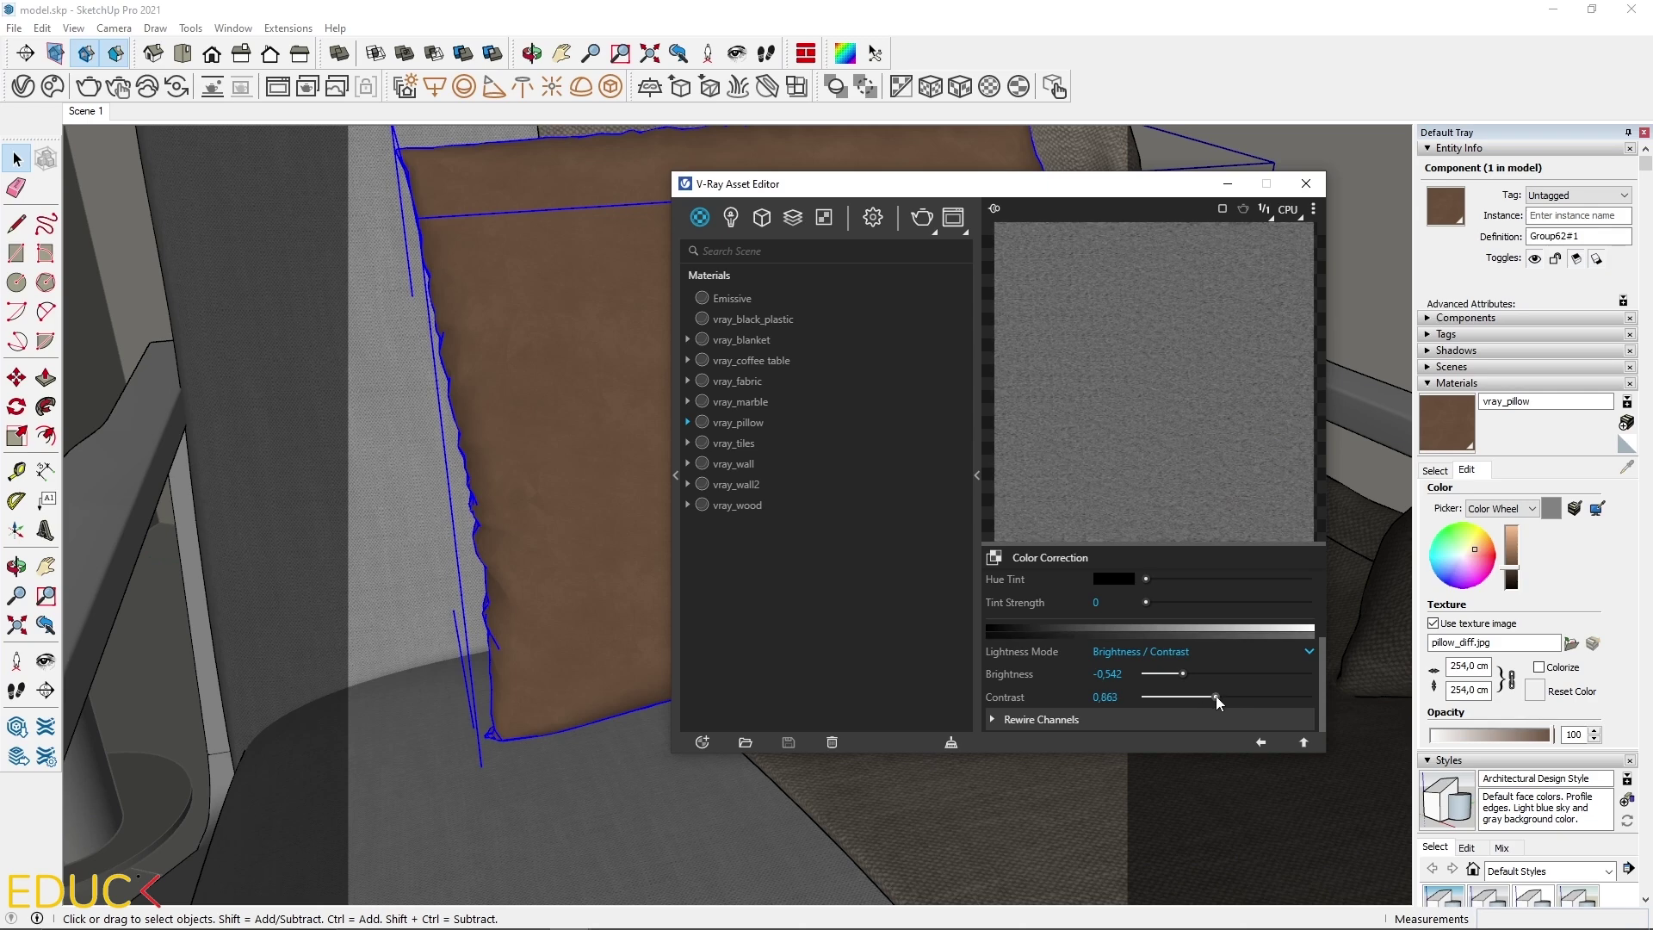
left_click(1260, 742)
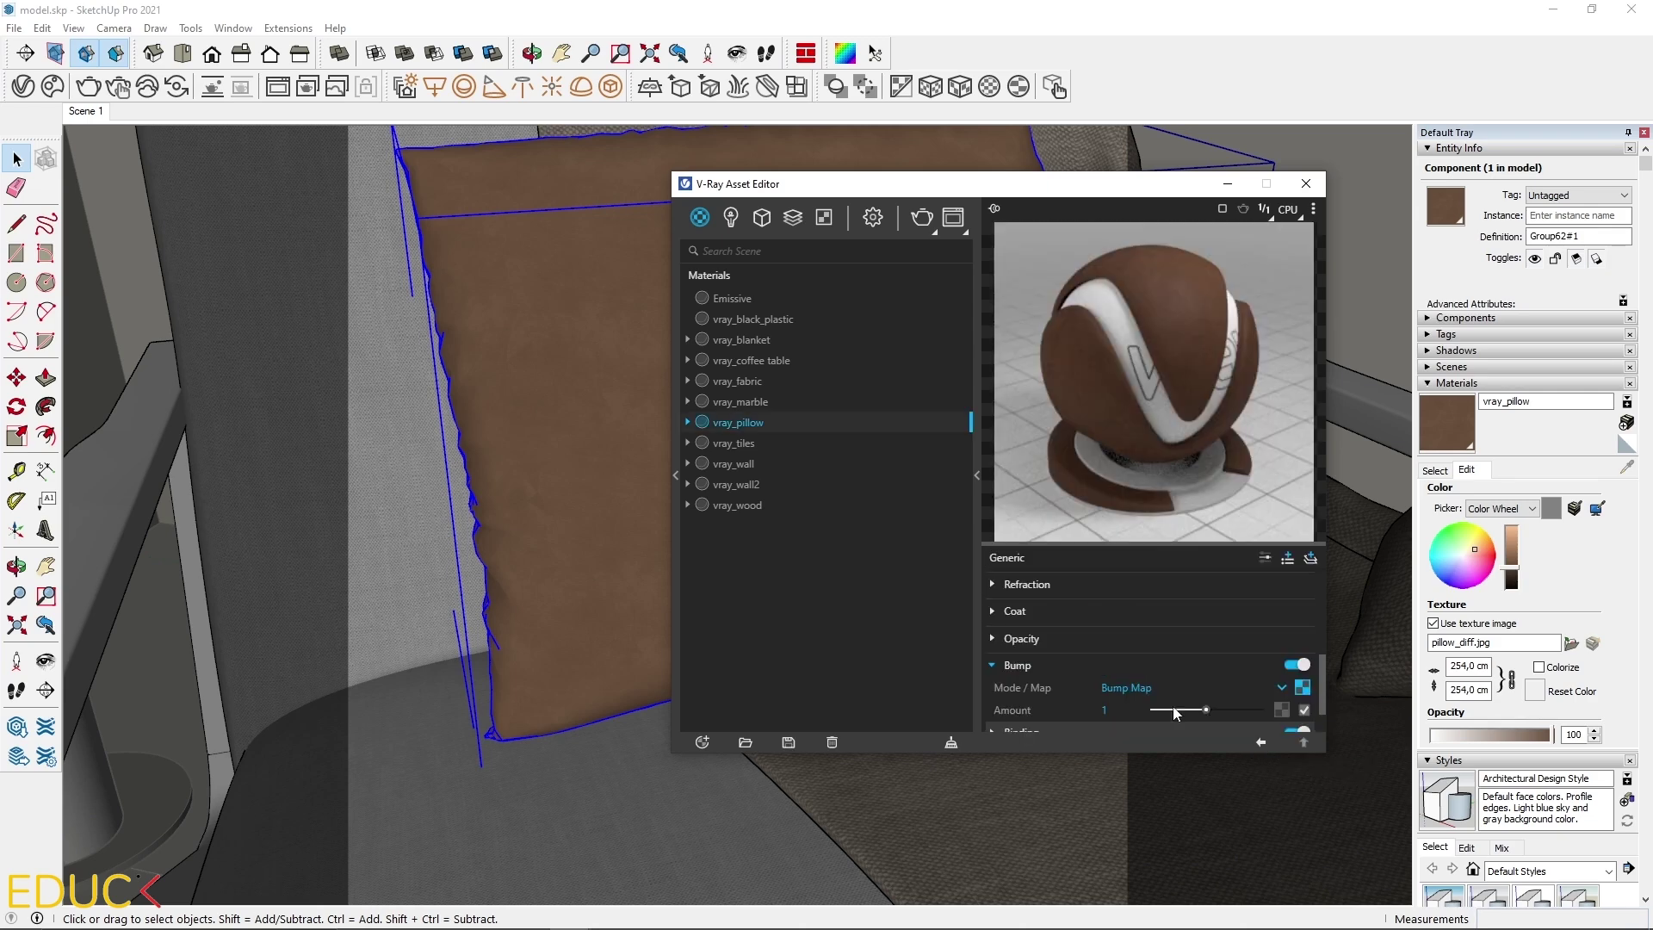
Step: Set the bump amount of vray_pillow to 0.02, render the pillow and examine the surface detail up close
left_click_drag(1174, 713, 1155, 709)
left_click(922, 217)
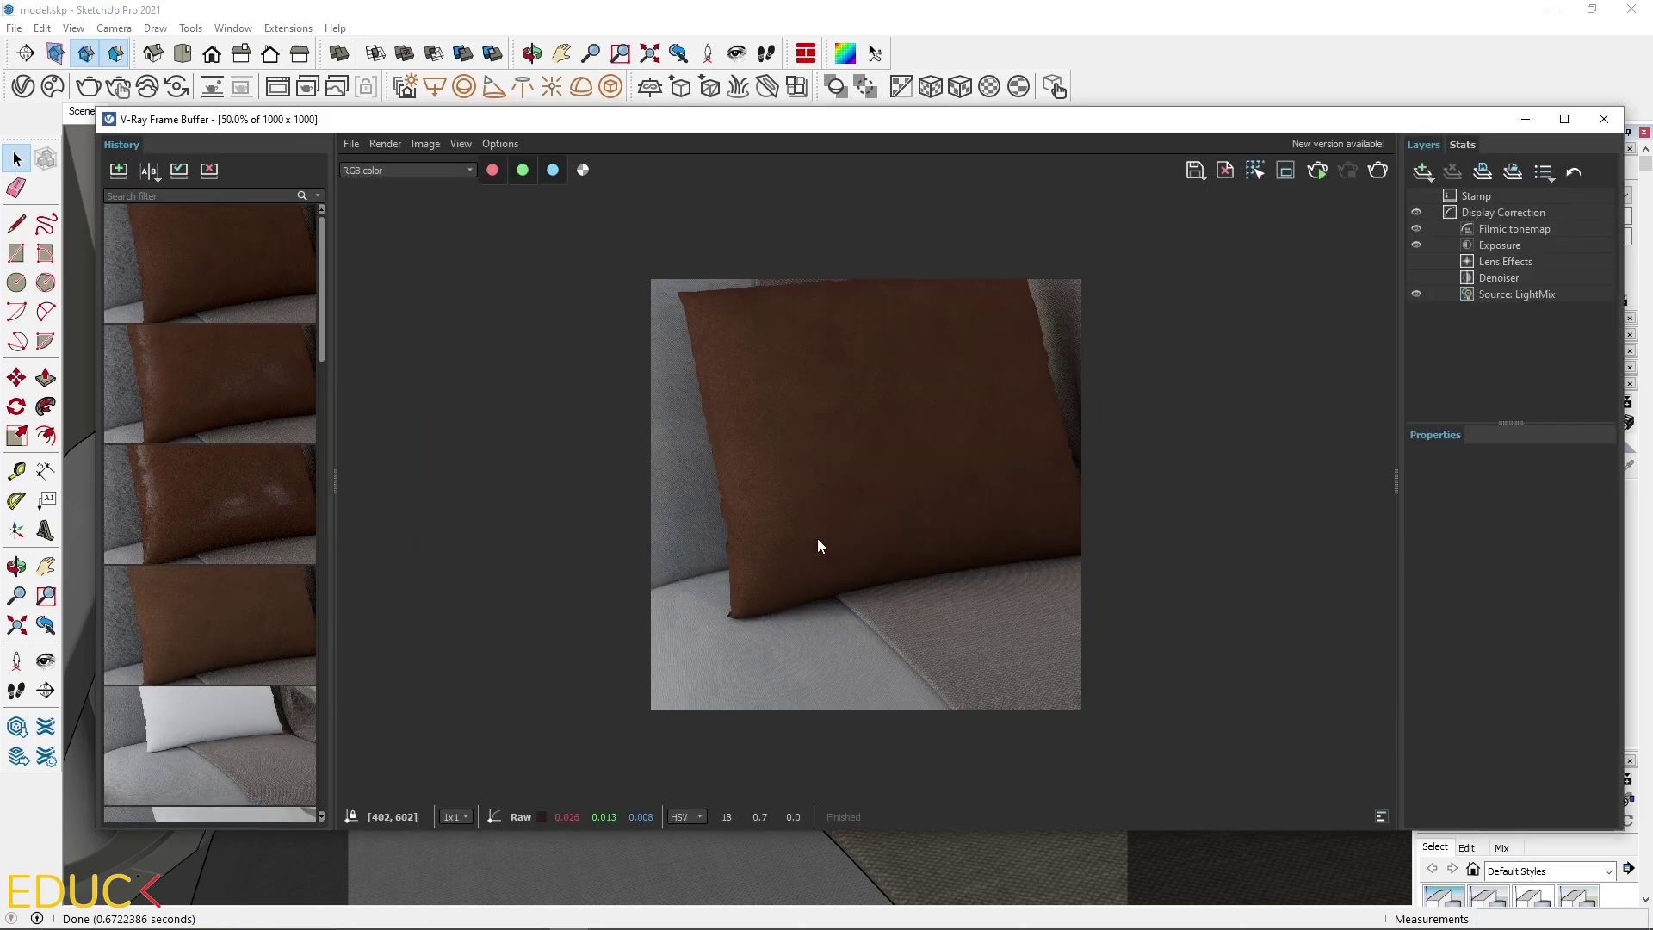
double_click(805, 515)
double_click(756, 565)
left_click(1525, 119)
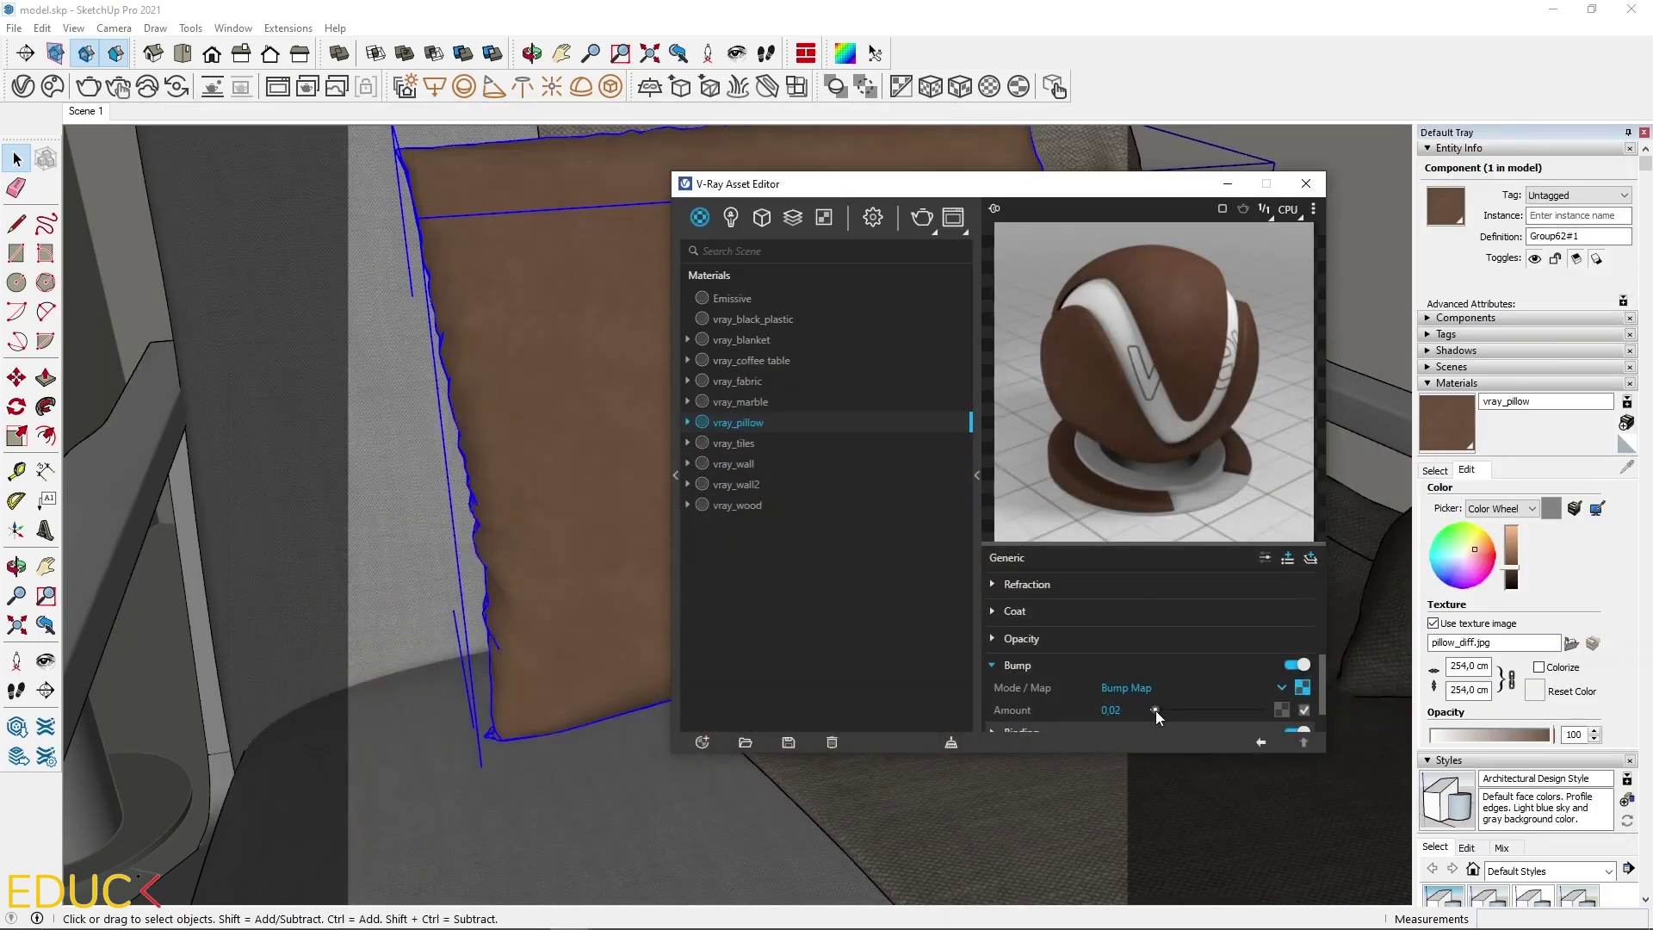
Step: Lighten the Reflection Color of vray_pillow slightly and render the pillow again
scroll(1081, 673, "up", 2)
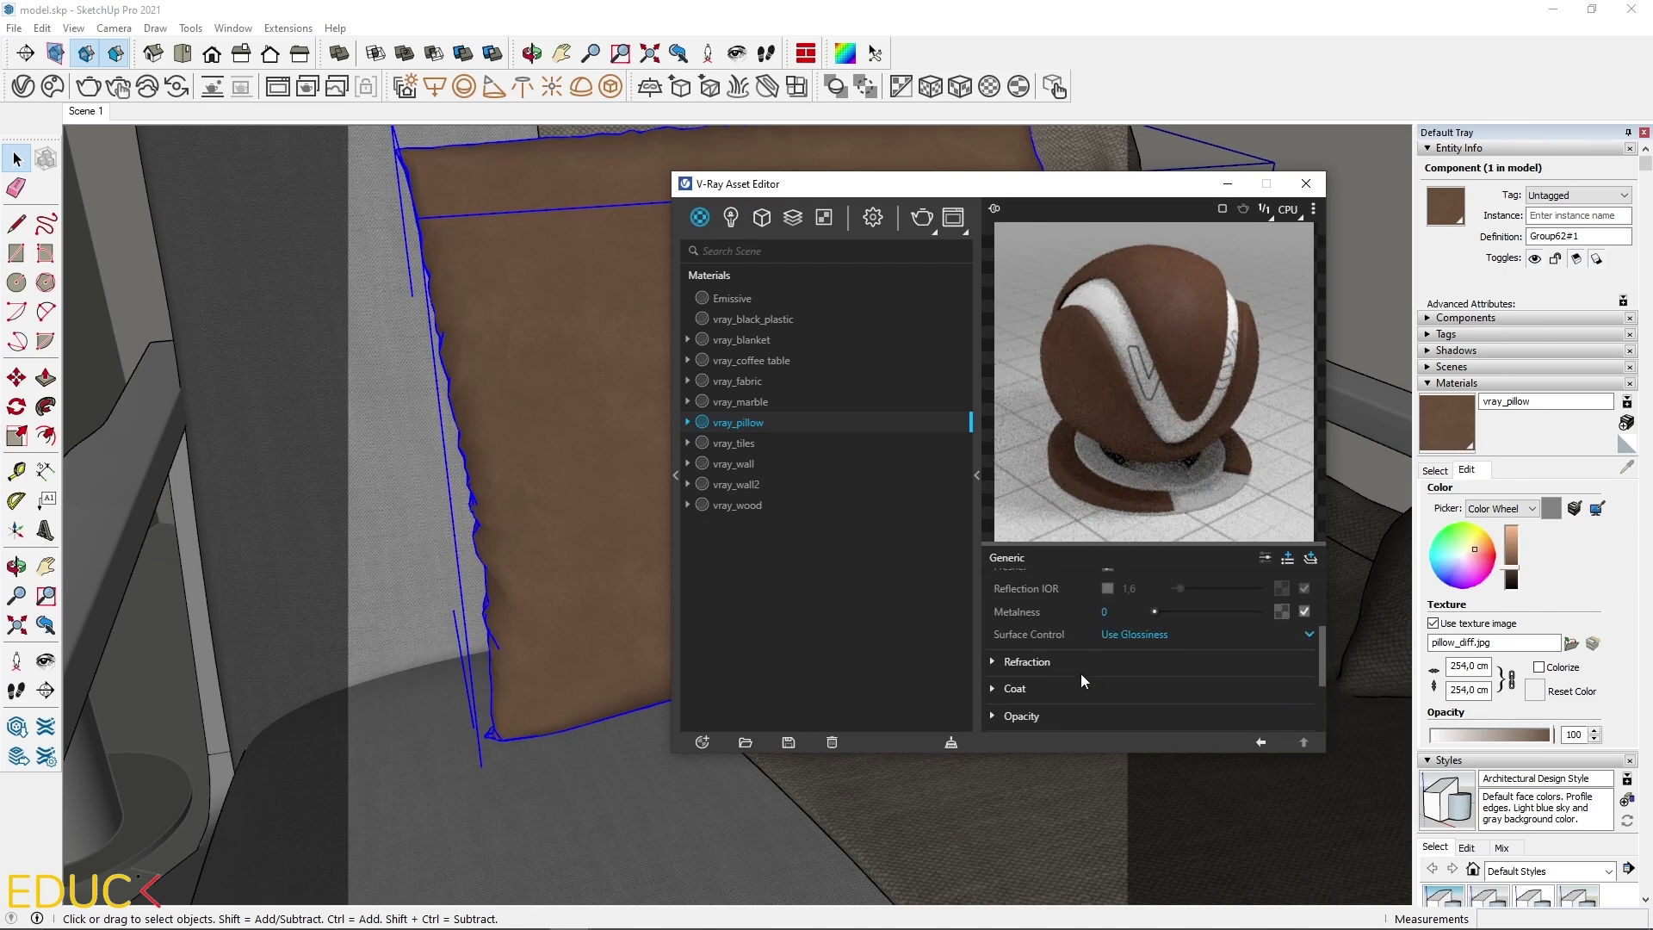
scroll(1081, 673, "up", 4)
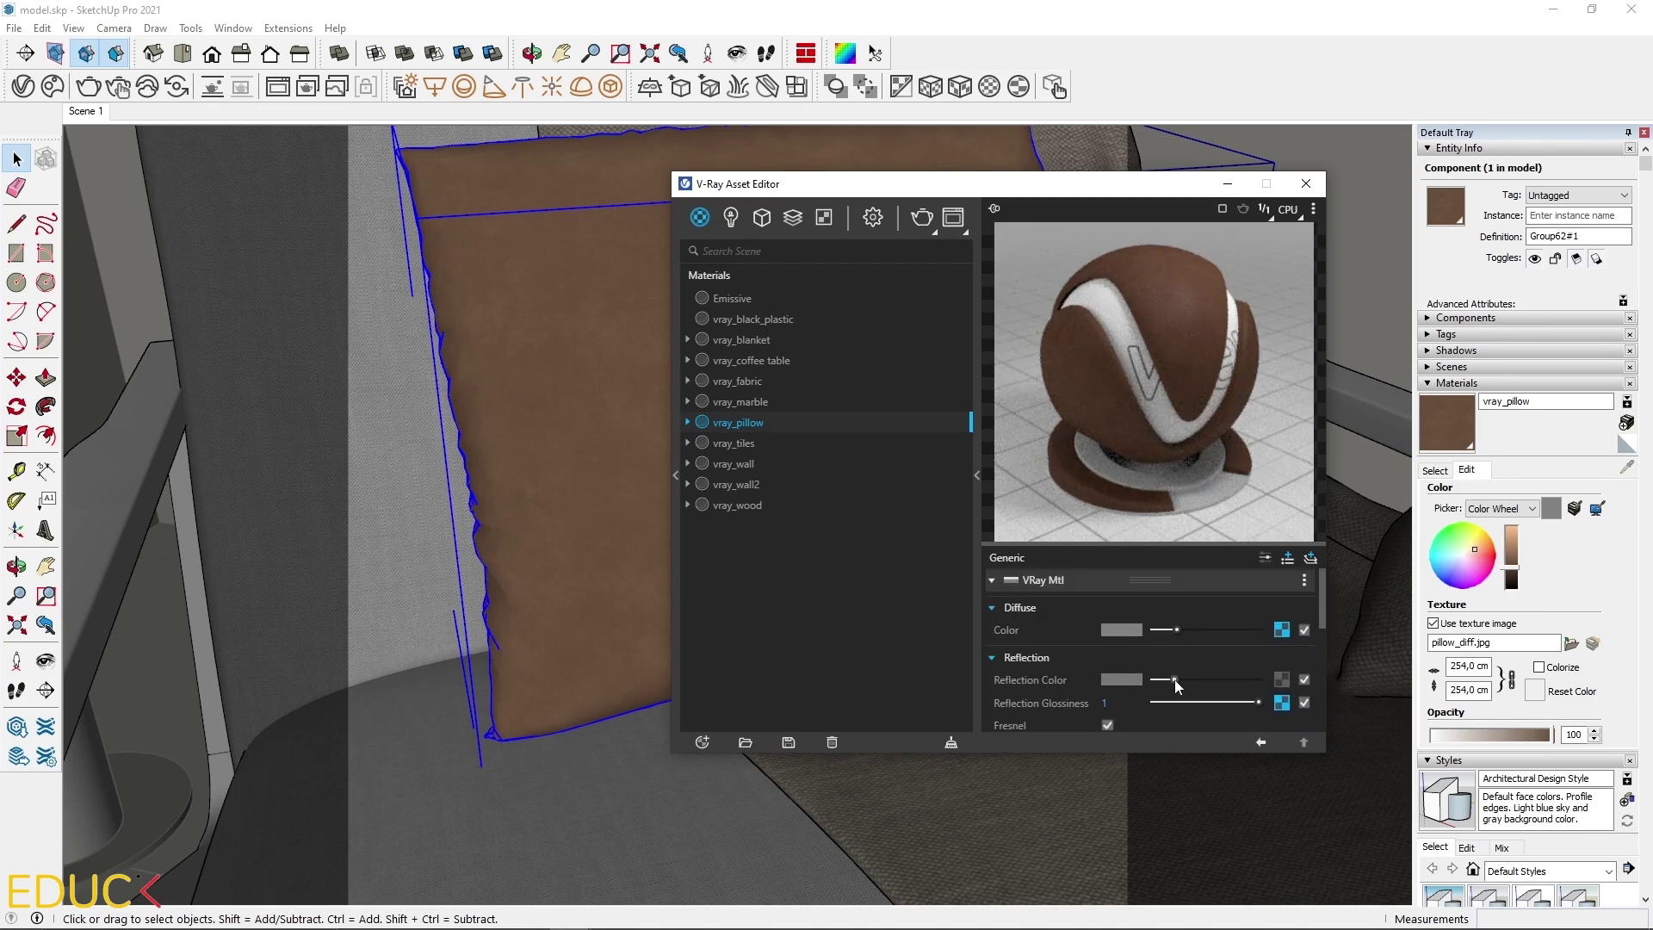
left_click_drag(1175, 679, 1180, 679)
left_click(919, 225)
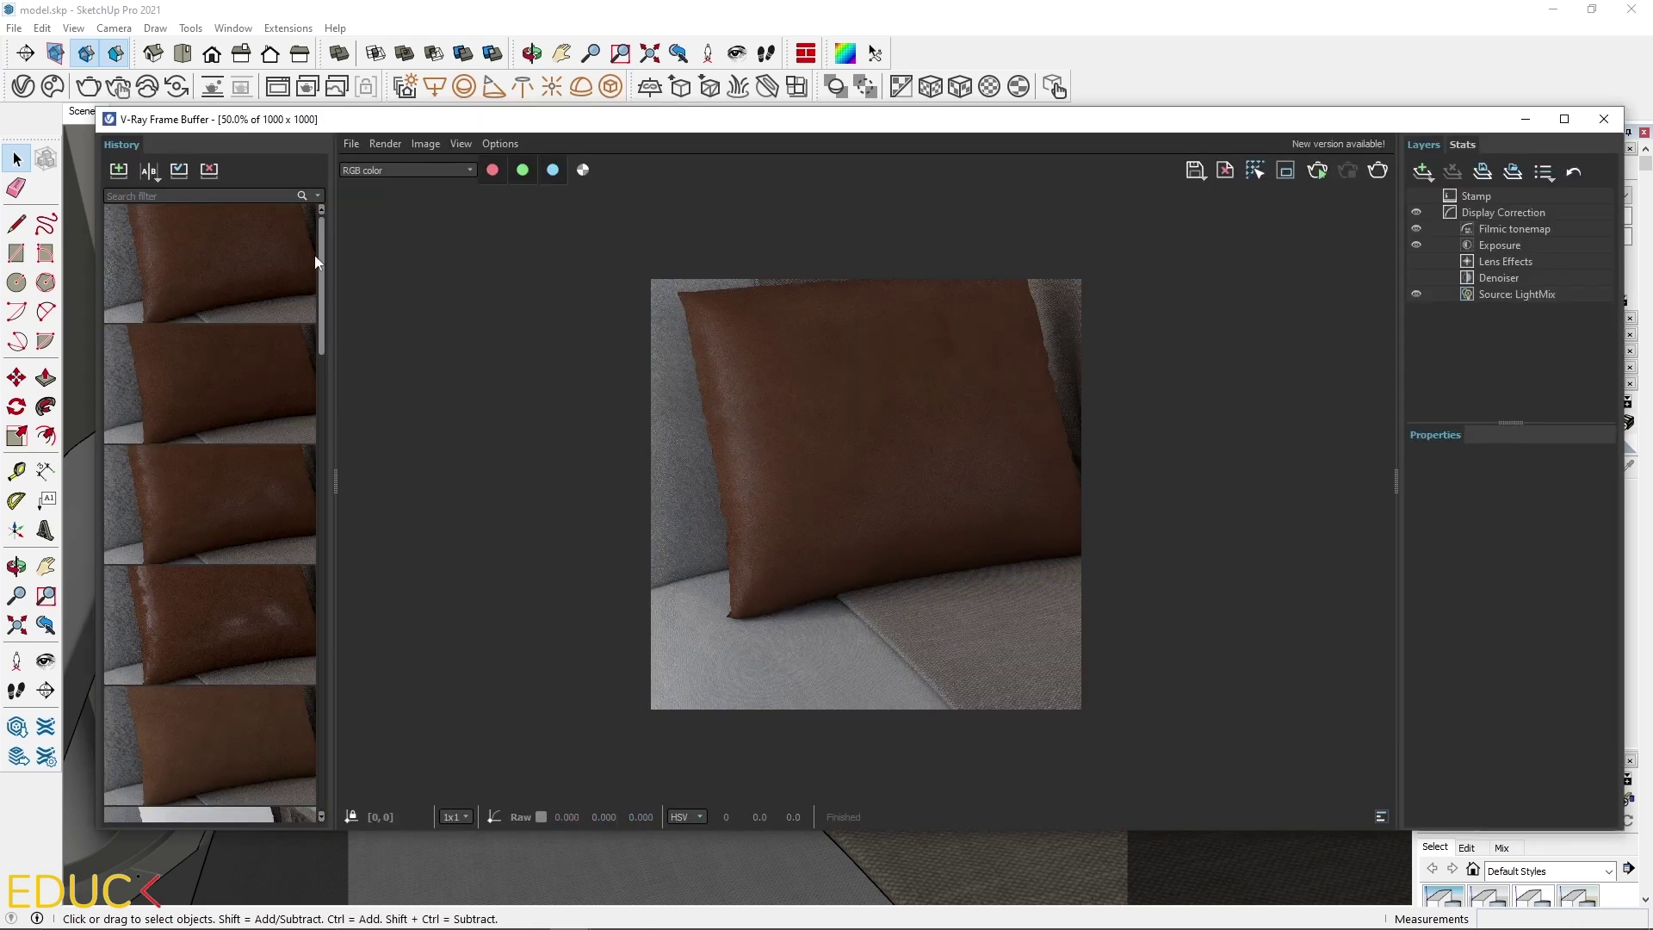
Step: Compare the last two pillow renders in the A/B split view, with the previous render as A and the newest as B
left_click(179, 379)
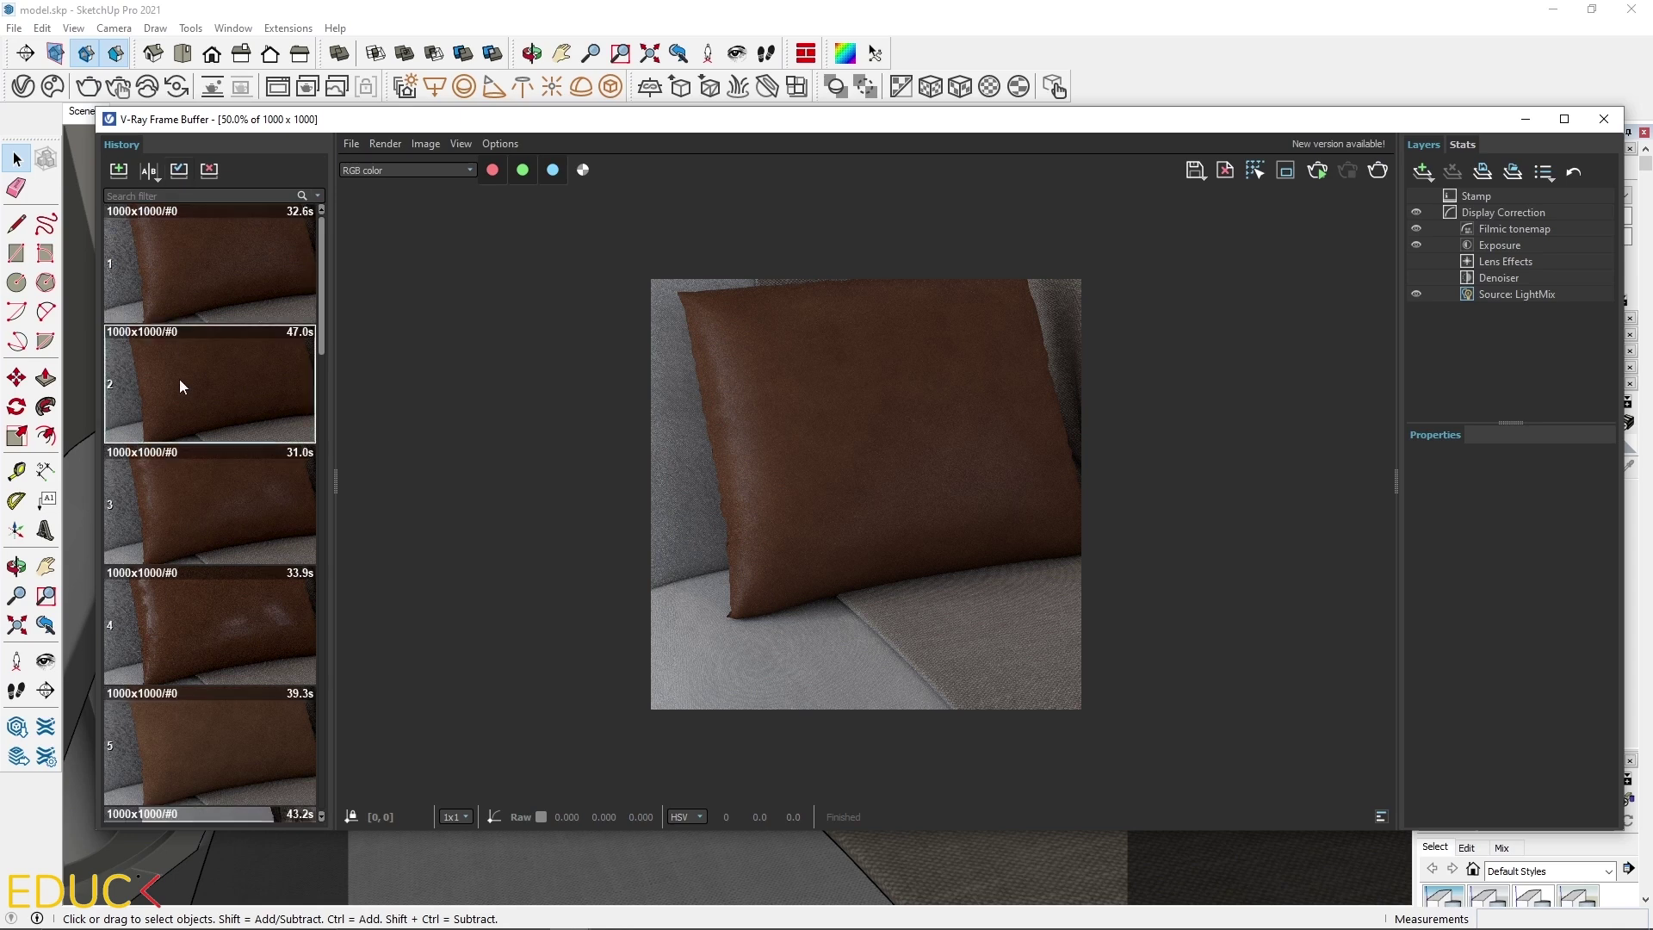
left_click(178, 170)
left_click(149, 169)
left_click(258, 267)
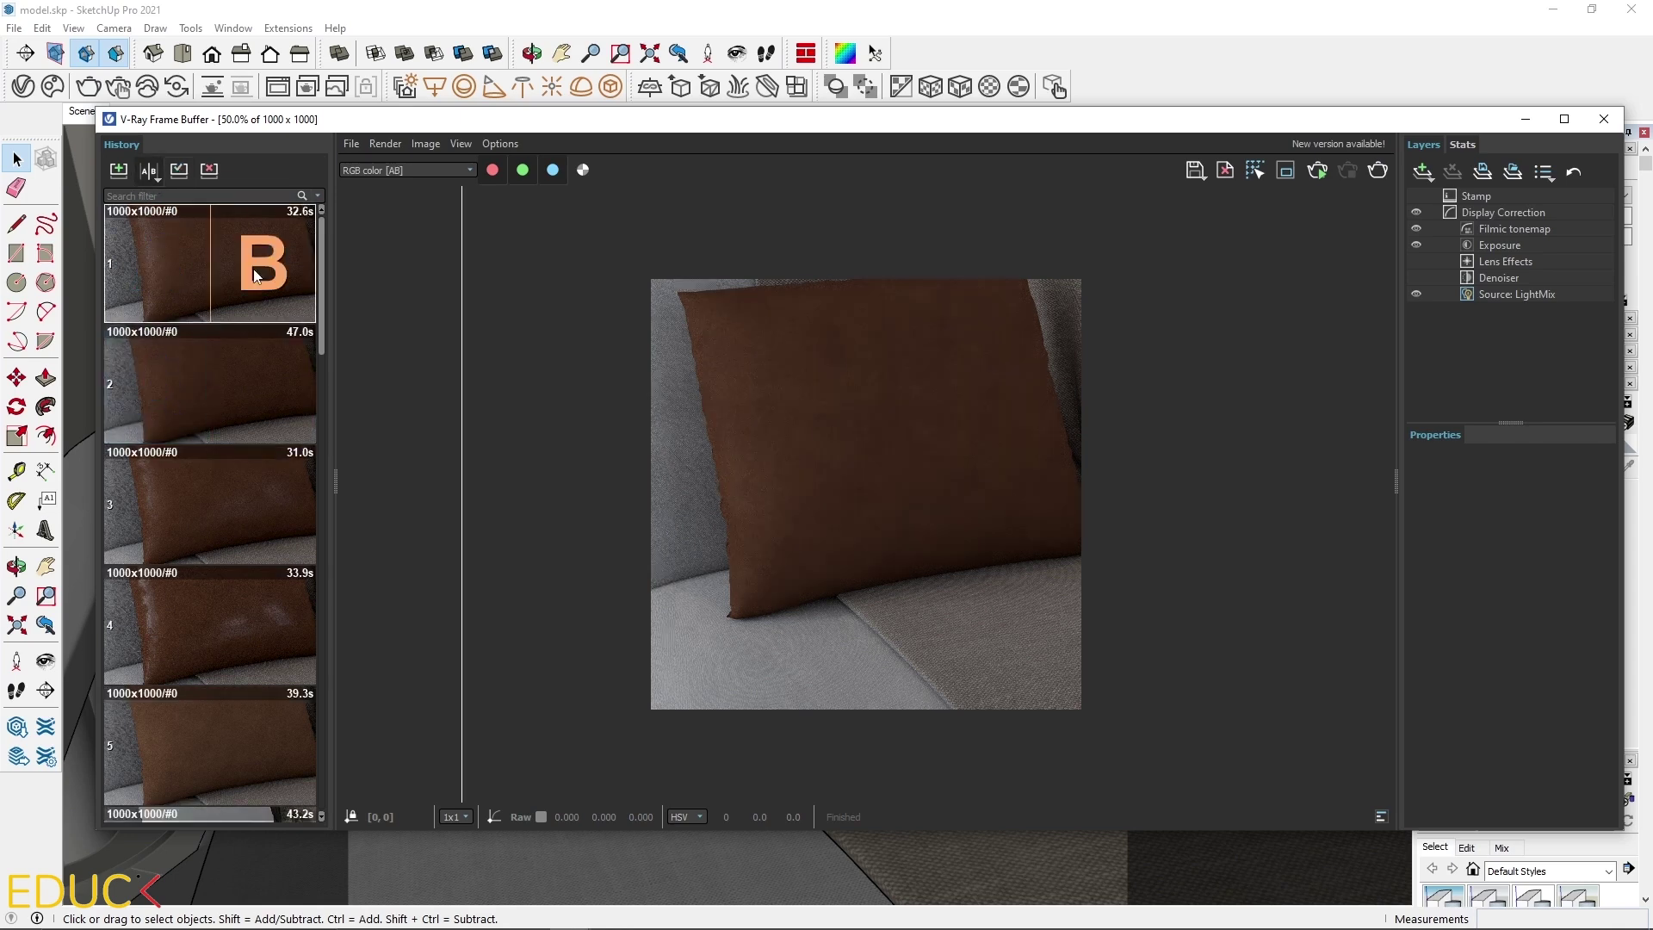
left_click_drag(459, 448, 665, 432)
scroll(756, 455, "up", 1)
scroll(679, 449, "down", 1)
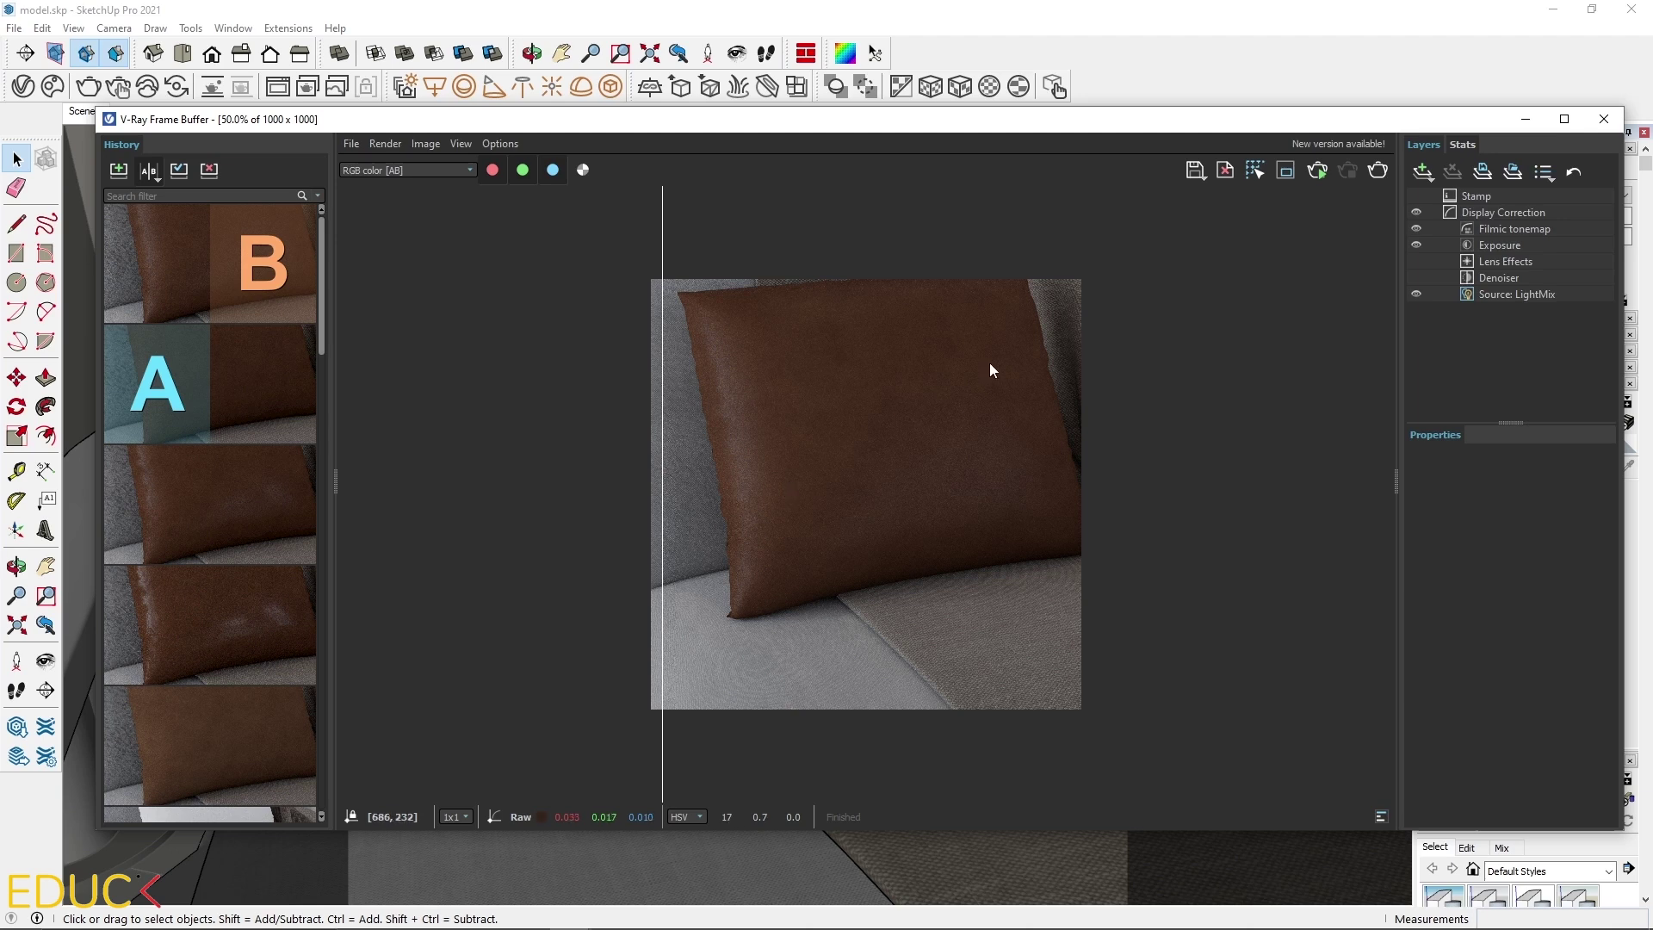
left_click(1523, 120)
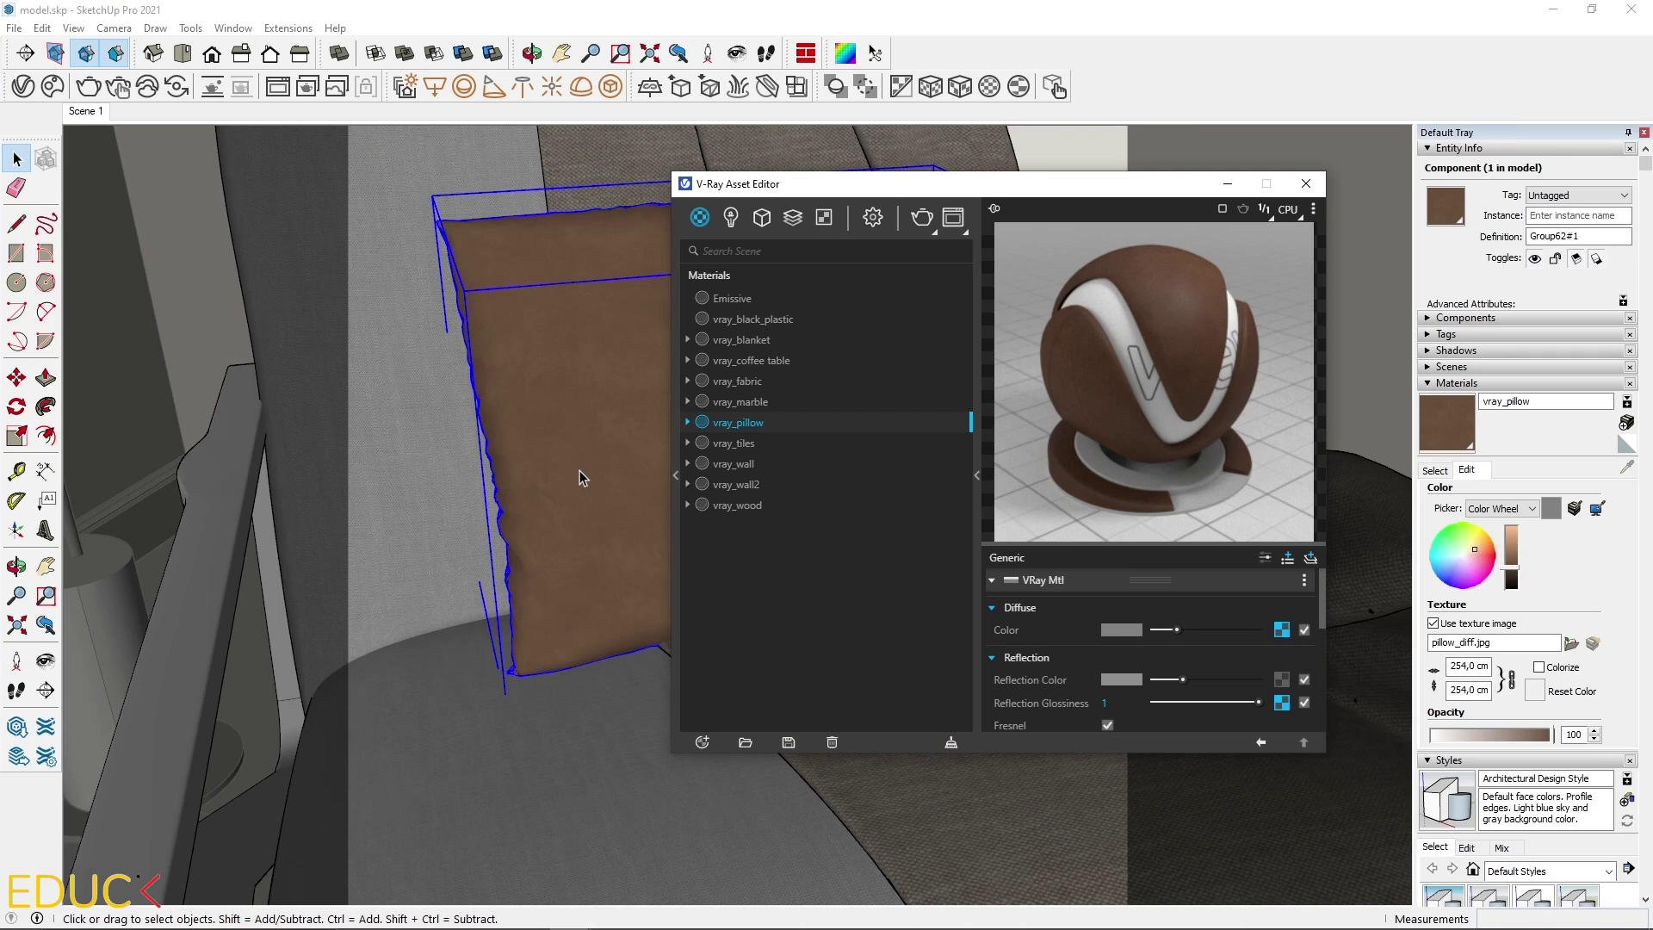
Step: Create a new Generic V-Ray material and name it vray_wooden_armchair
left_click(701, 742)
mouse_move(717, 720)
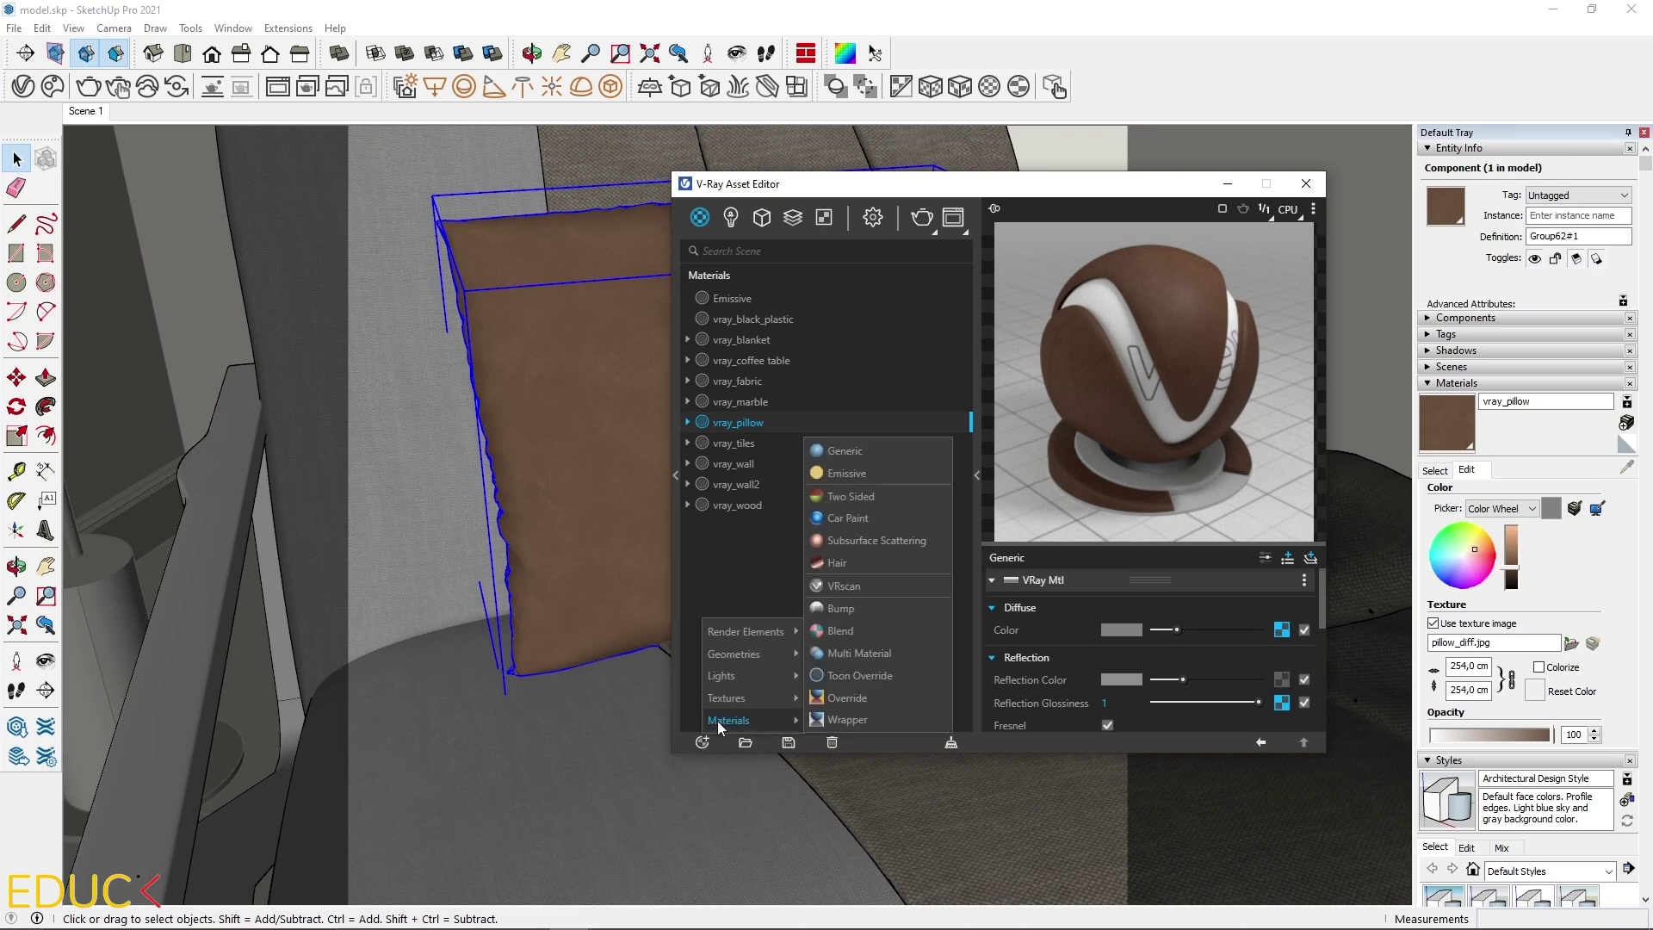
left_click(855, 452)
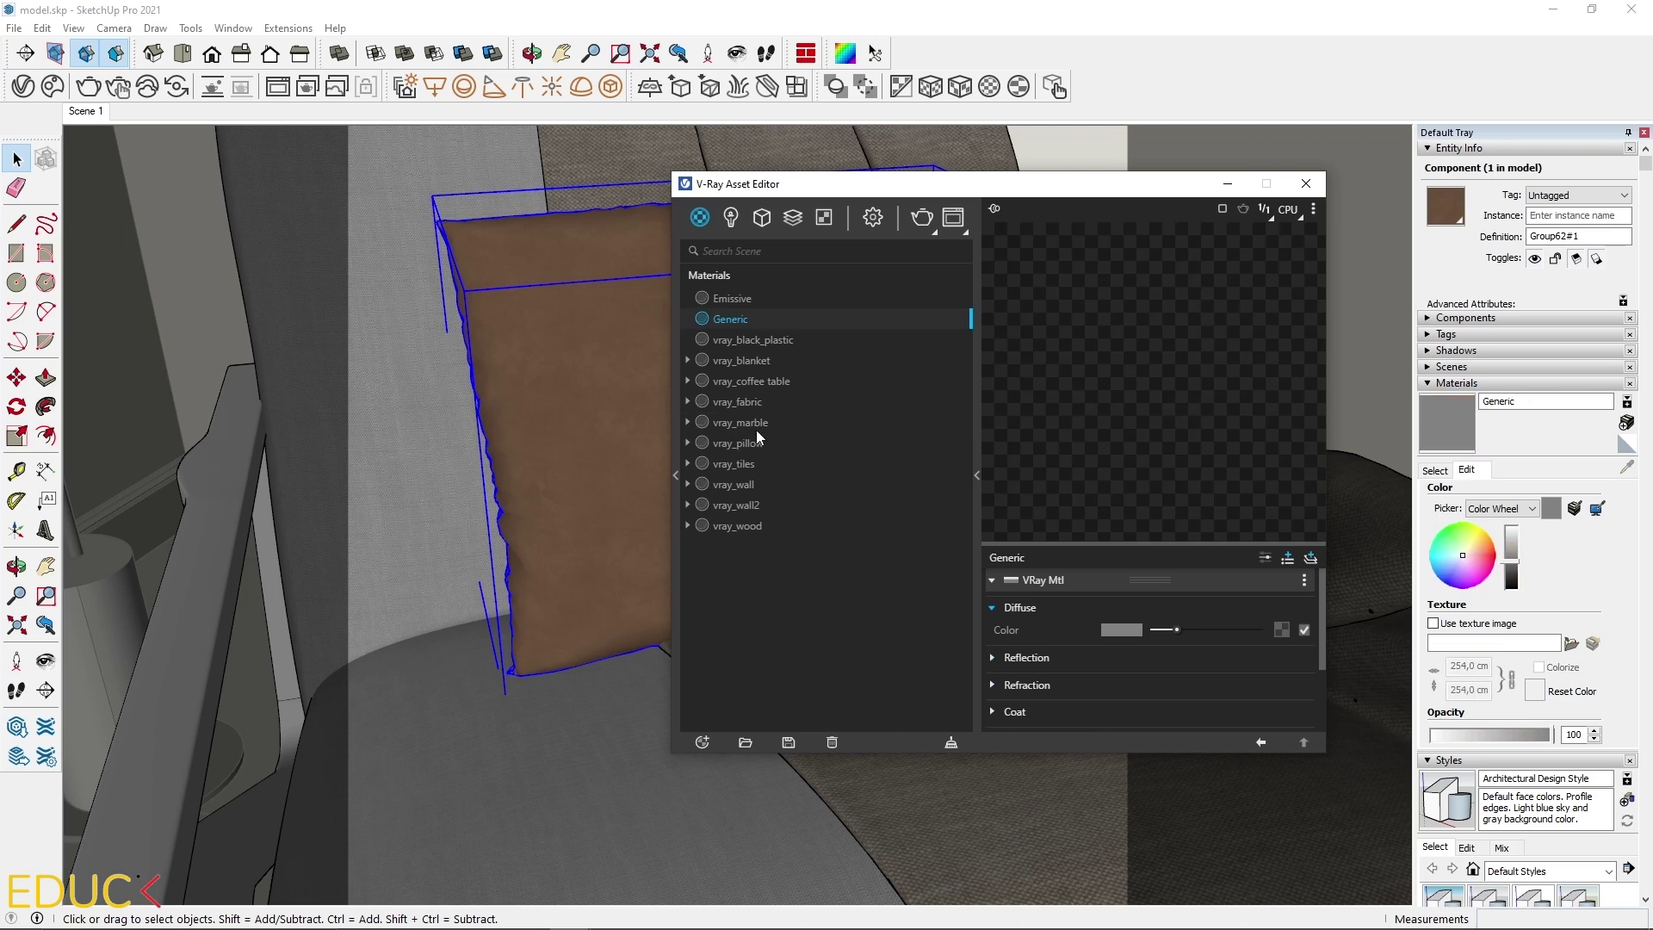
double_click(756, 318)
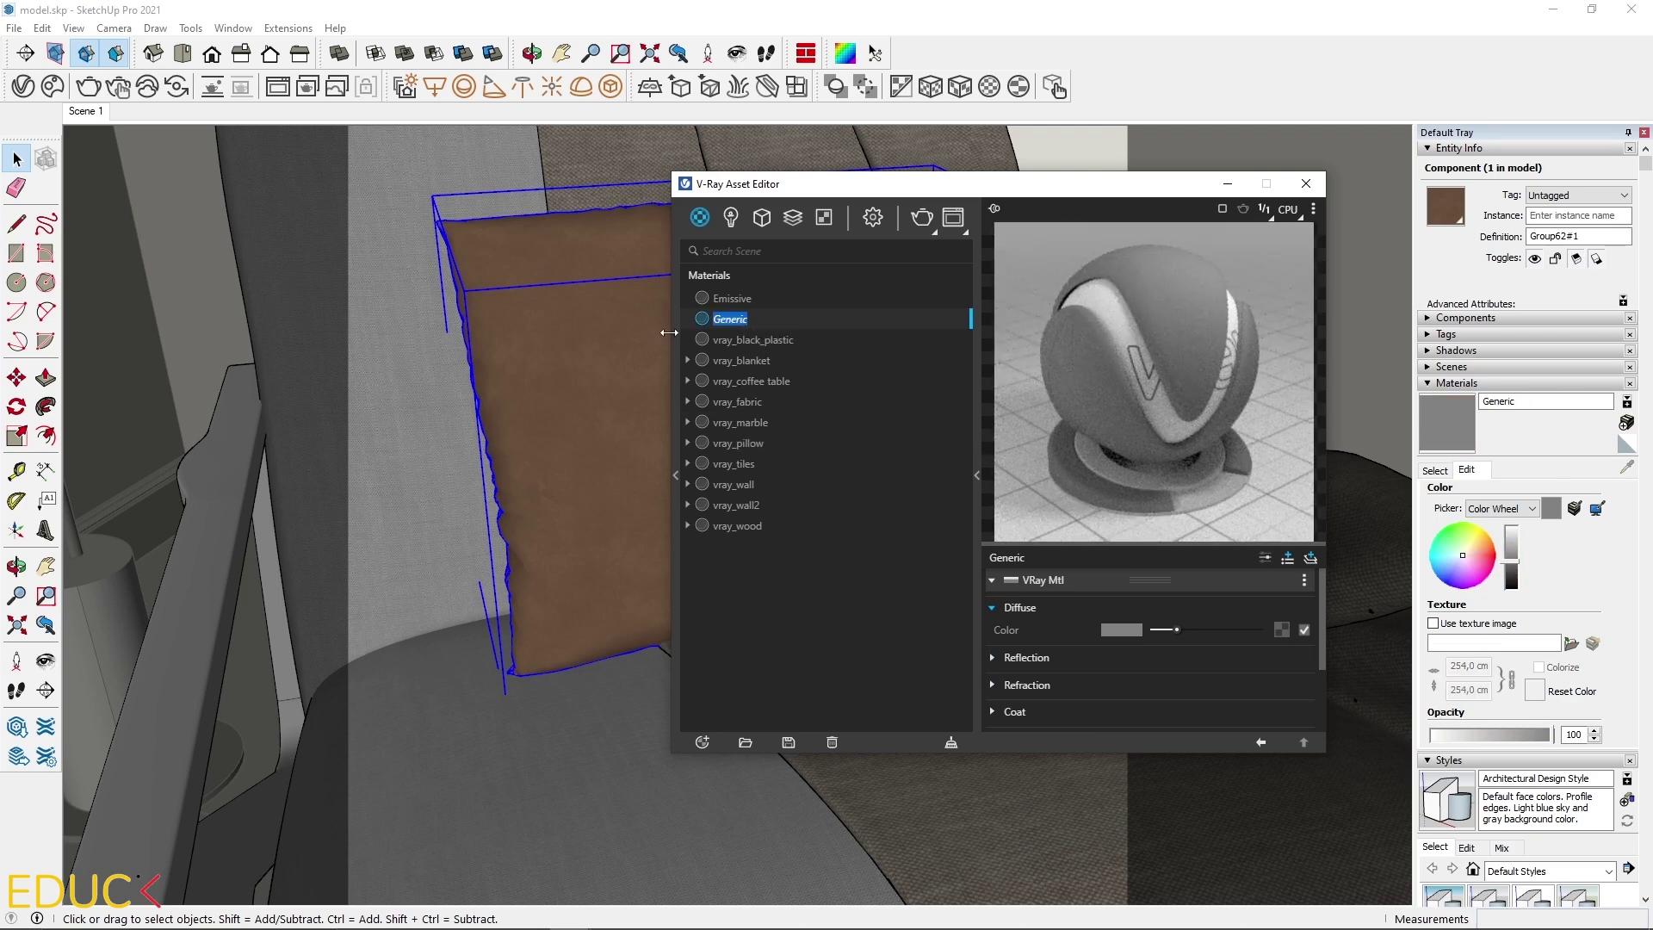
type("vray_wooden_armchair")
key("Return")
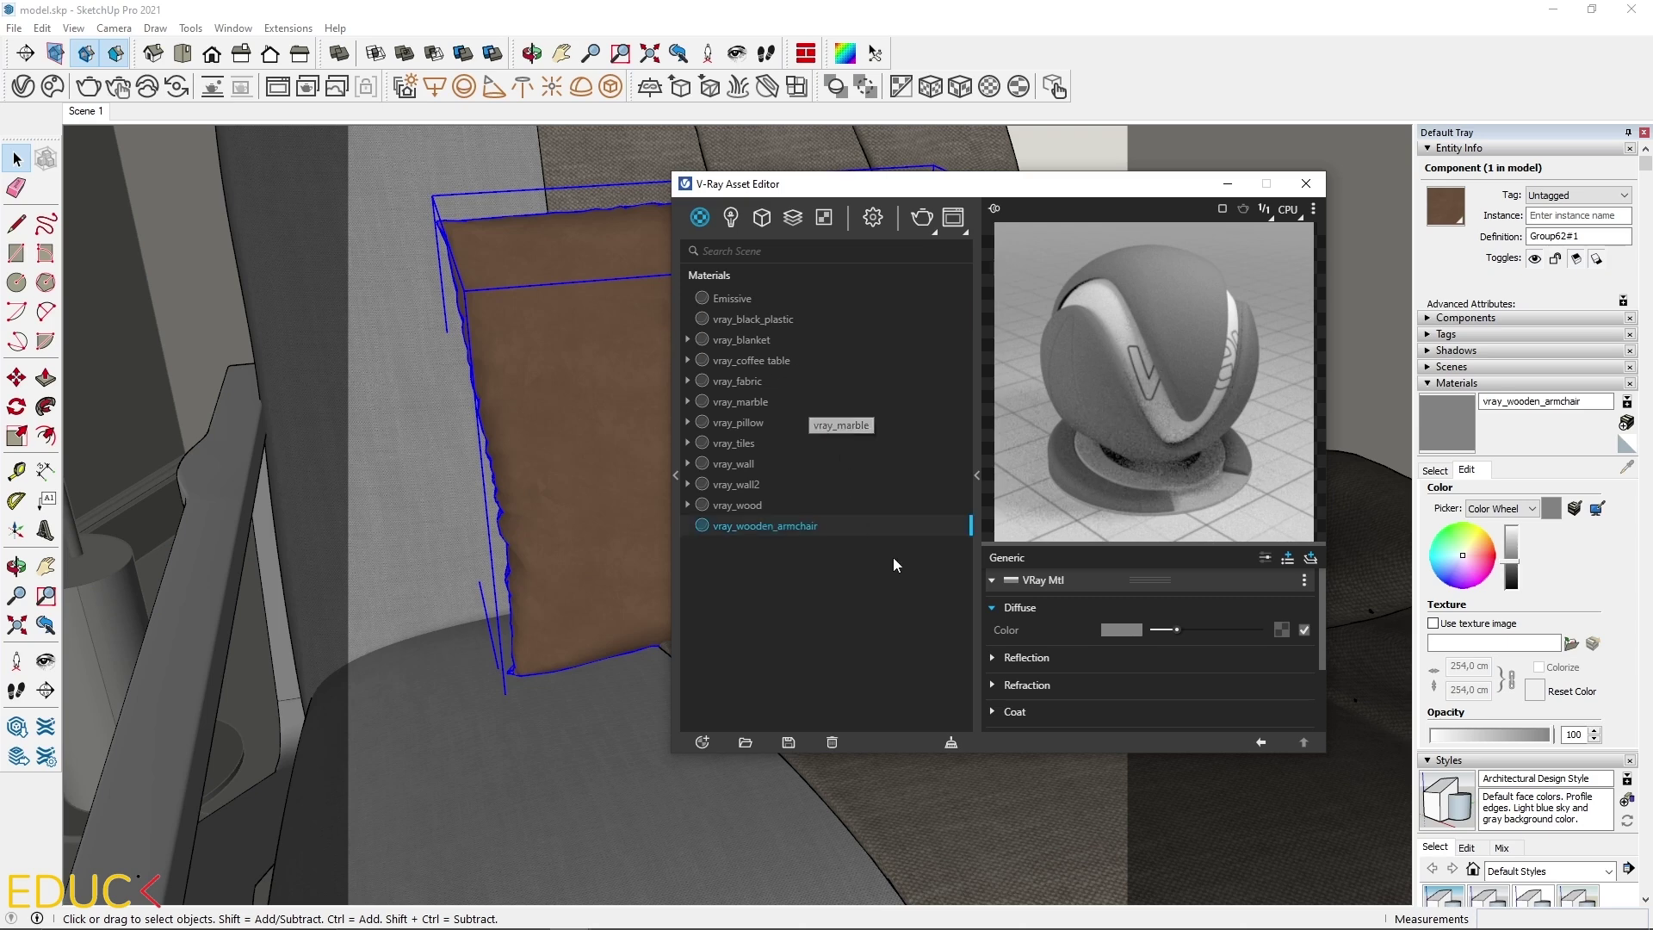
Step: Load chair_wood.jpg as a Bitmap into the Diffuse color slot of vray_wooden_armchair and return to the material's settings
left_click(1278, 630)
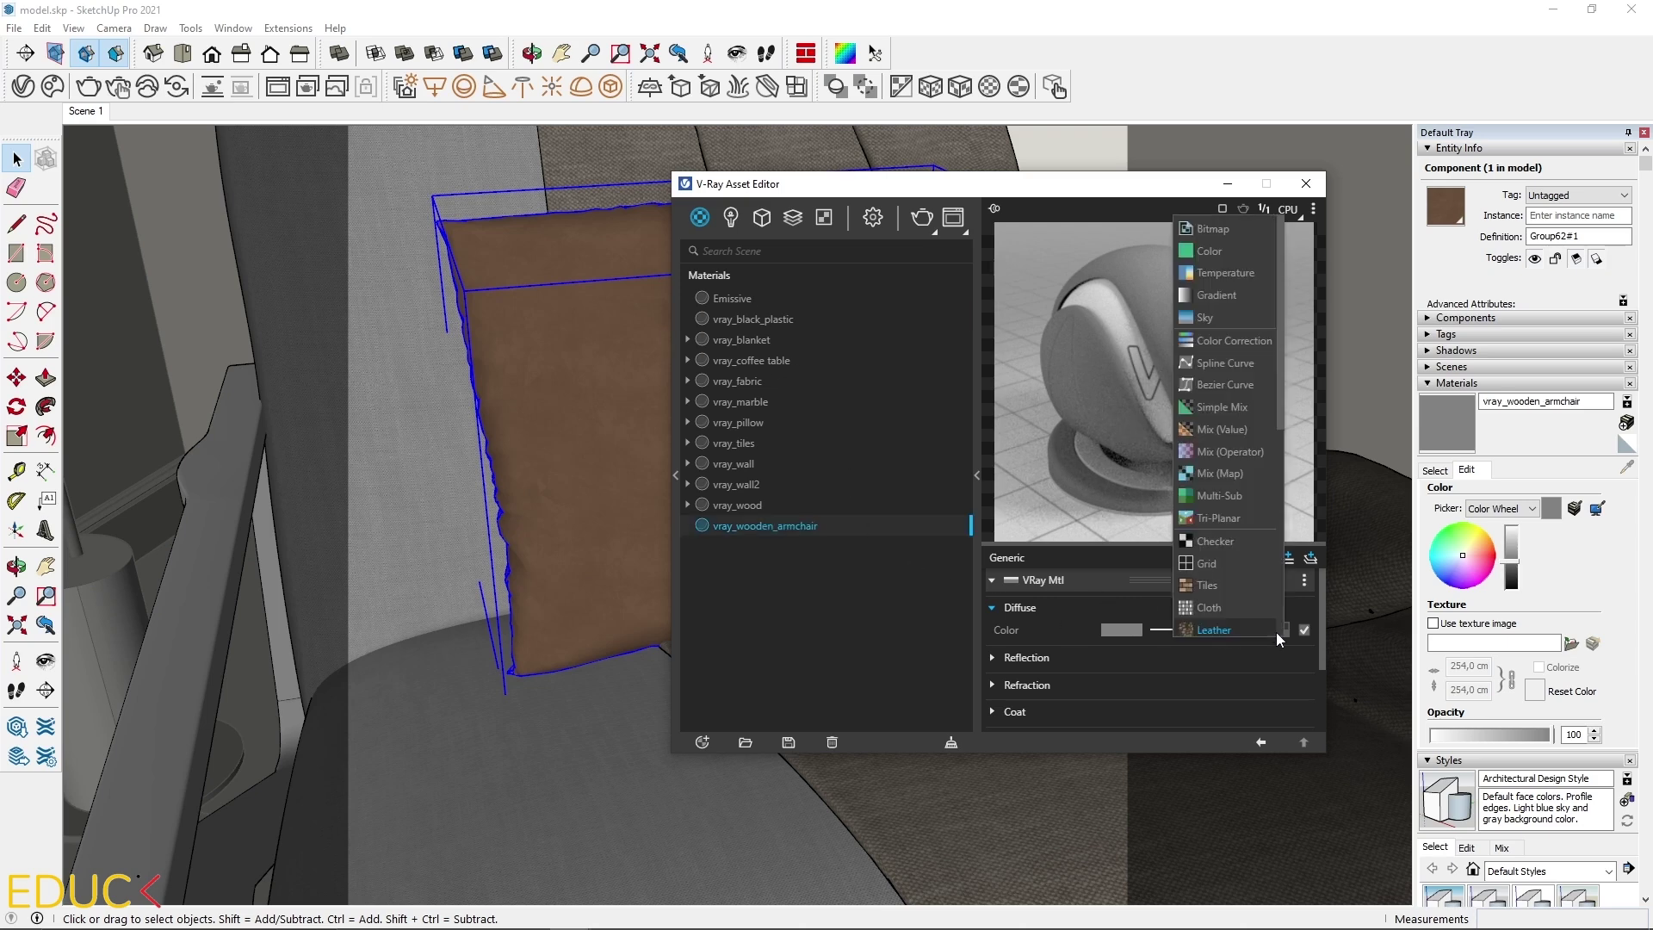
left_click(1239, 227)
left_click(513, 477)
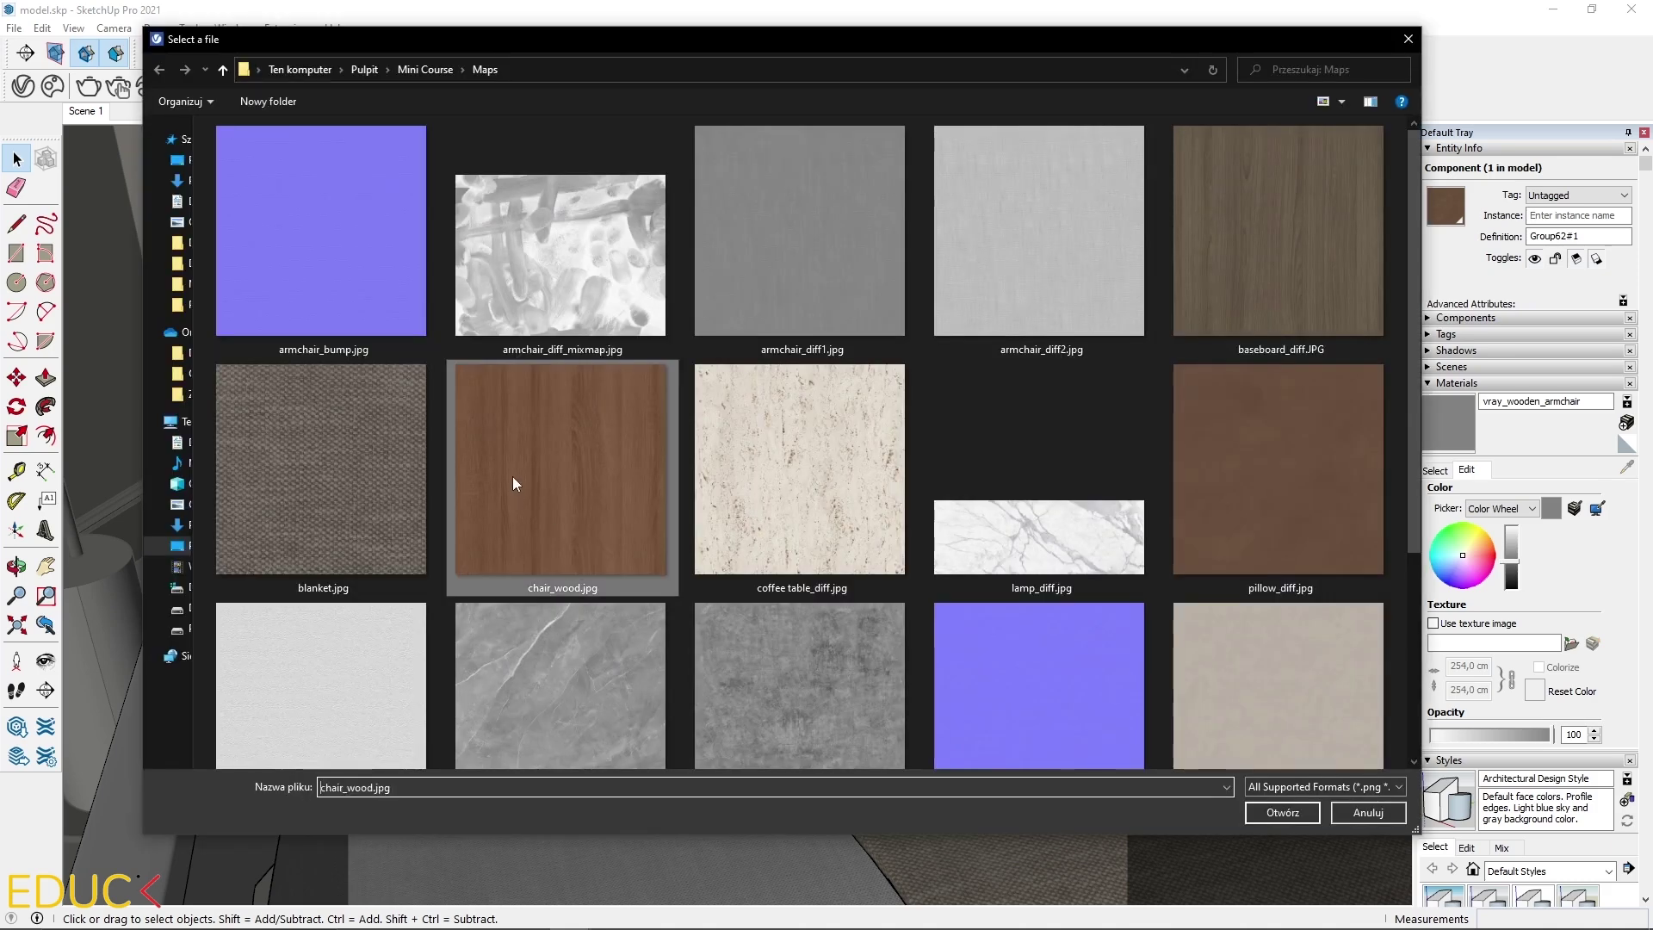
left_click(1280, 811)
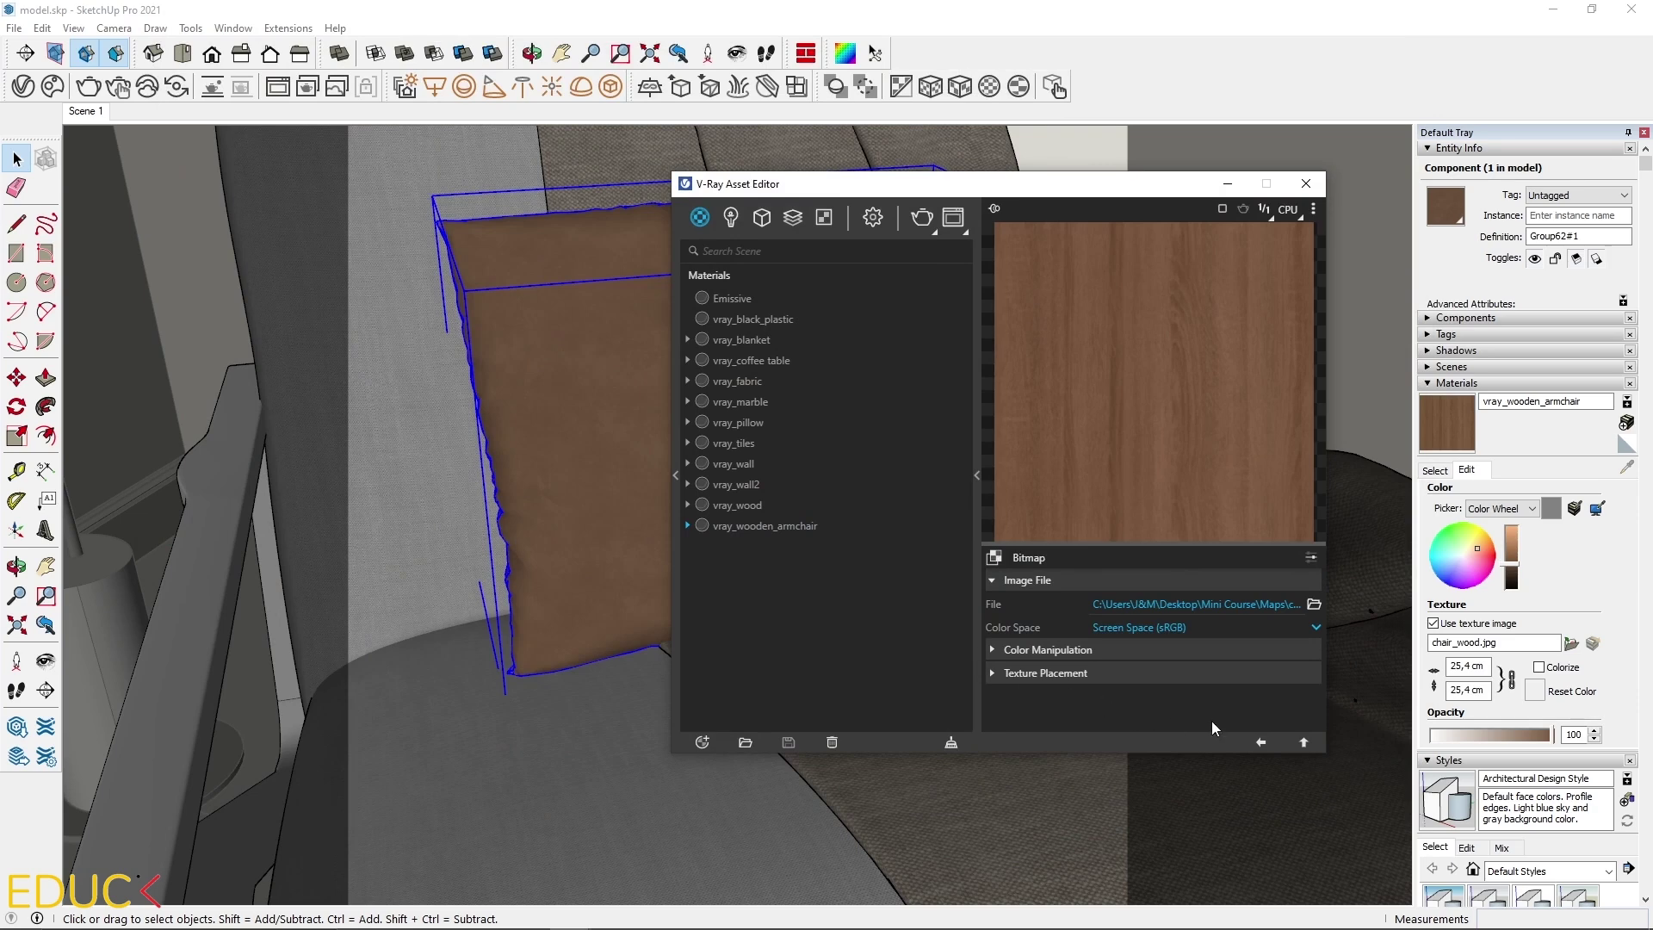
left_click(1260, 742)
Step: Apply the vray_wooden_armchair material to the armchair's armrests and legs
left_click(1226, 183)
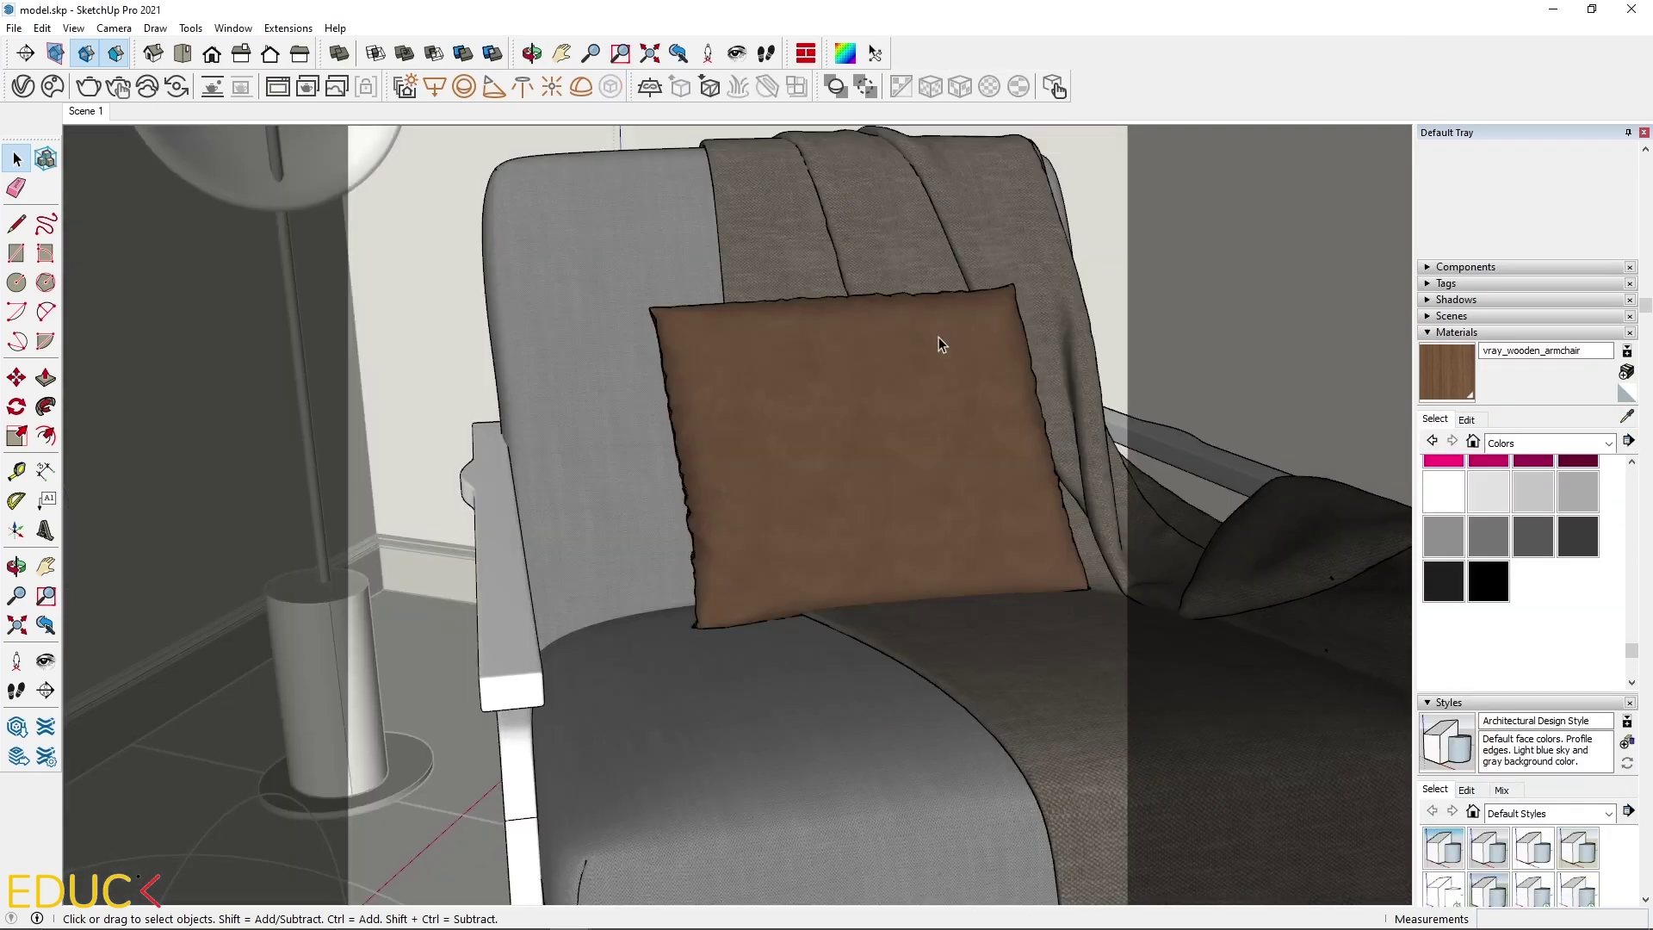
middle_click_drag(944, 343, 968, 437)
left_click(1448, 364)
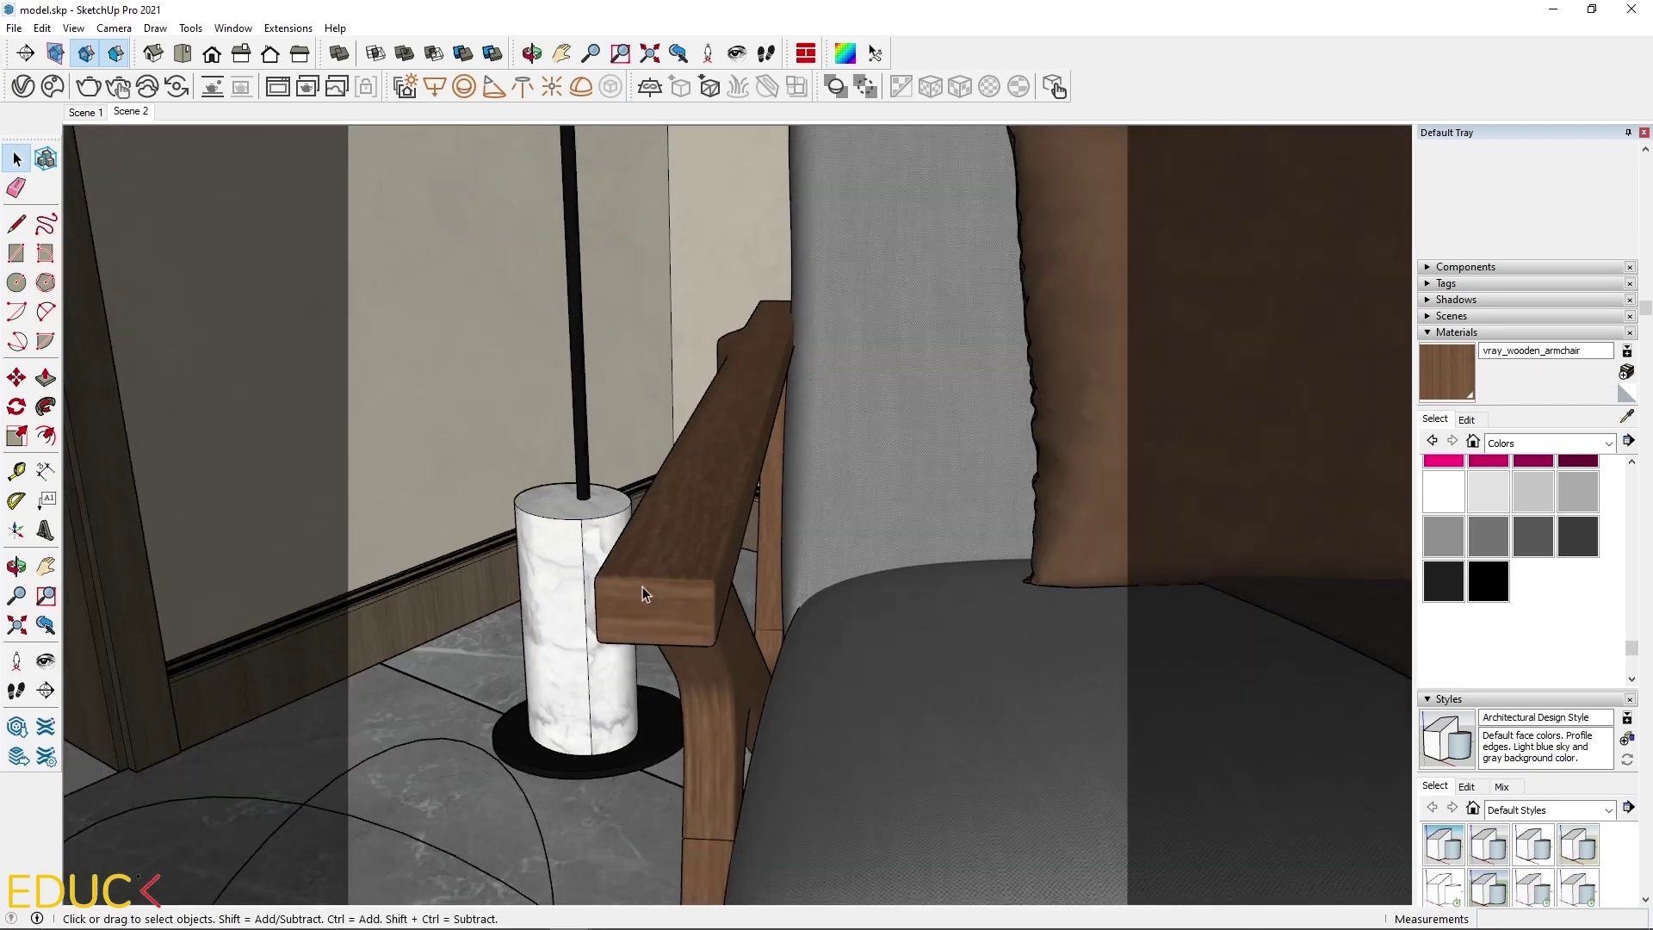
middle_click_drag(642, 586, 1051, 537)
key("space")
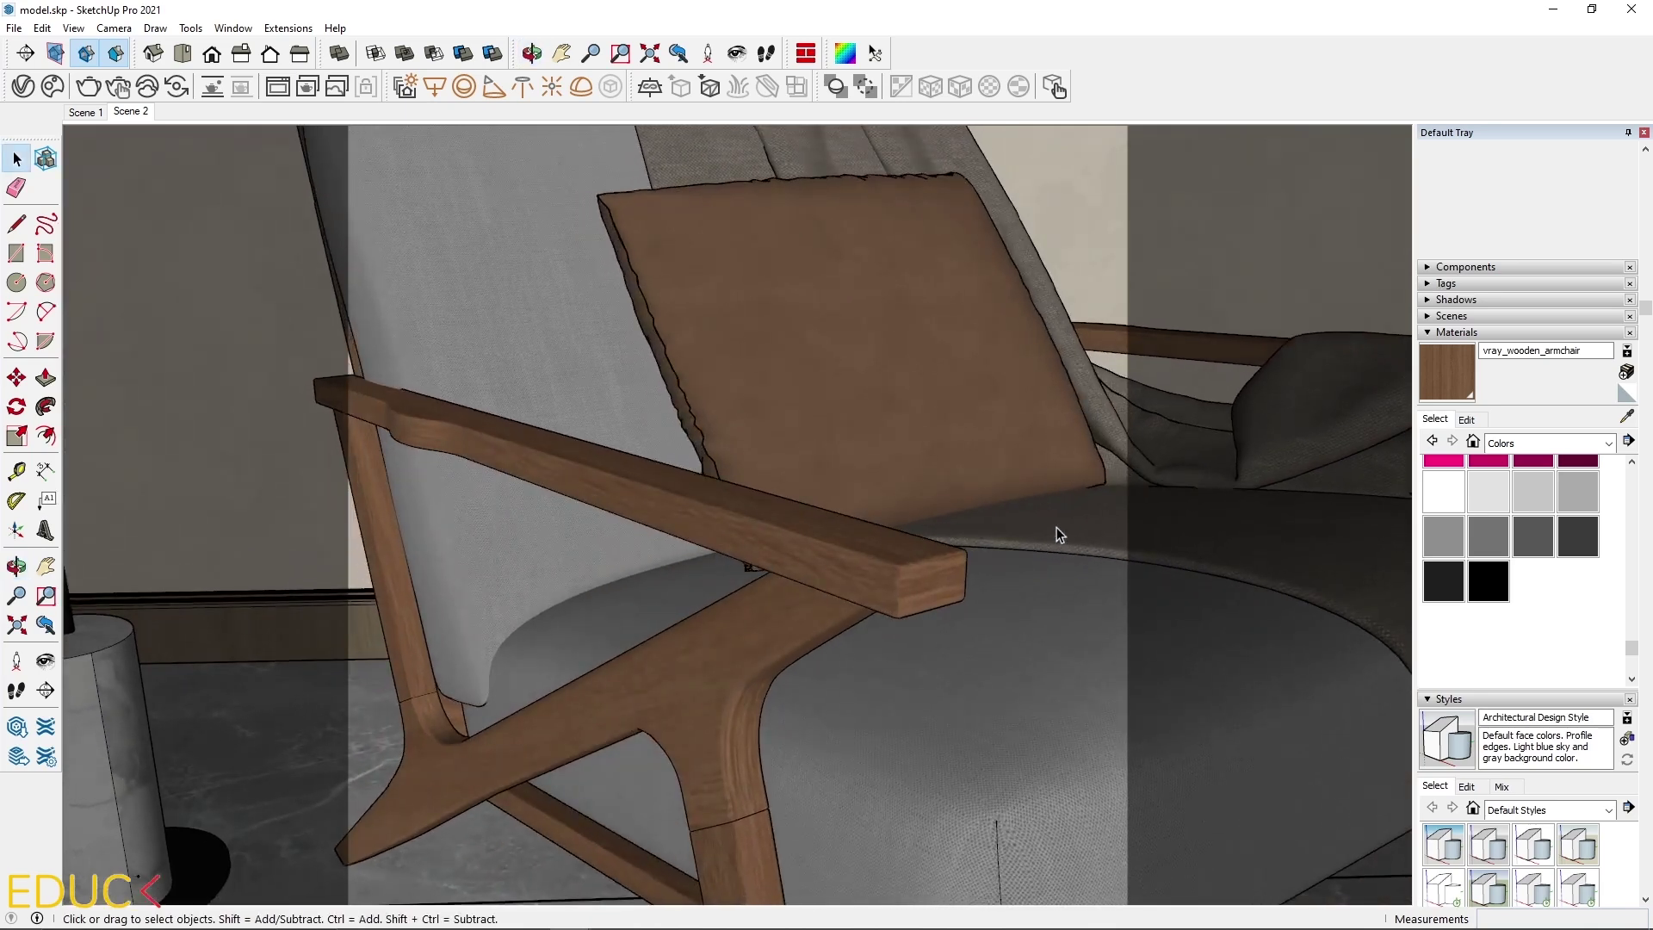
Step: Set the texture width of vray_wooden_armchair to 0,8 cm and check the grain on the armchair frame
scroll(1056, 526, "down", 2)
scroll(577, 624, "up", 5)
scroll(577, 623, "down", 3)
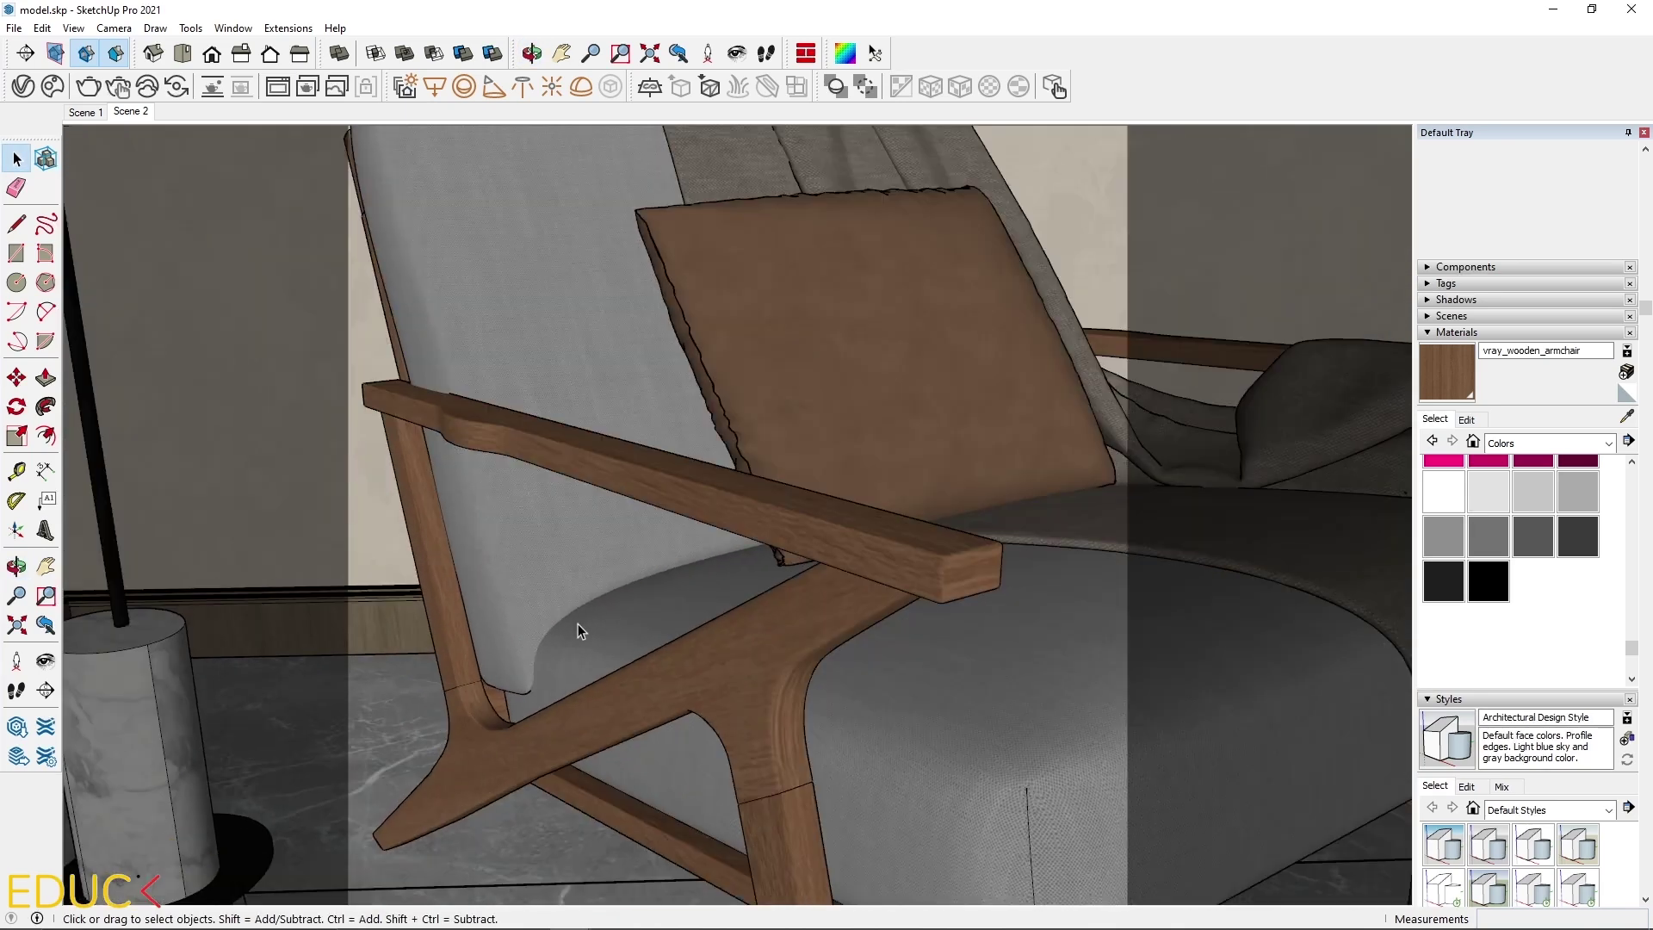
left_click(1479, 420)
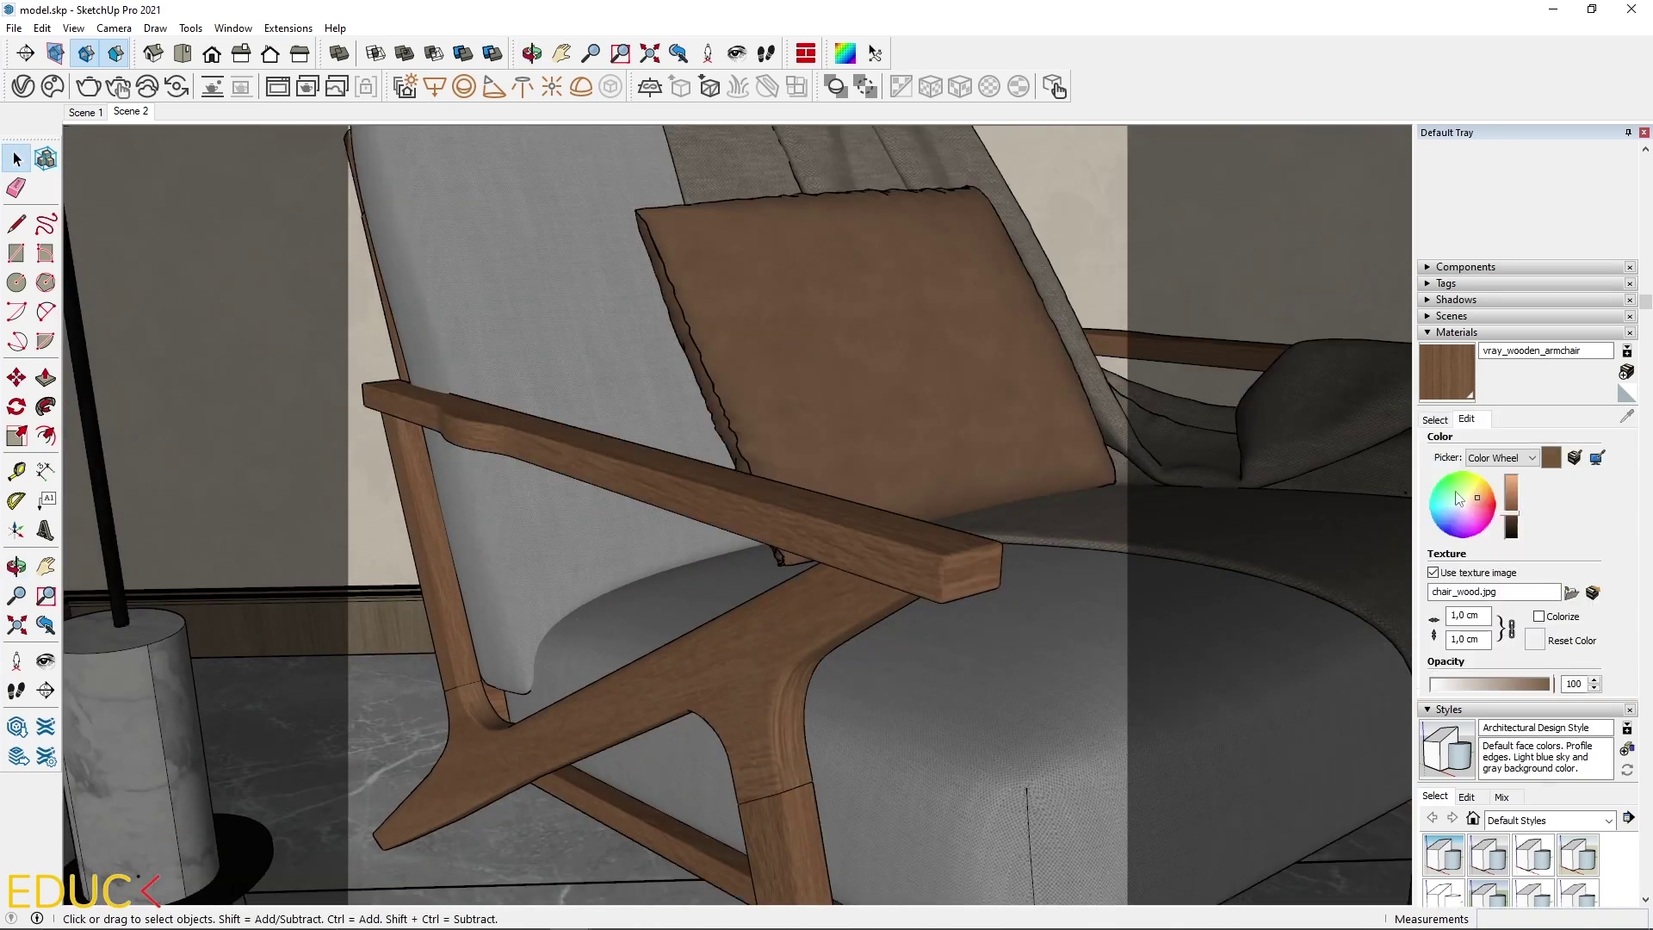
left_click_drag(1465, 613, 1446, 612)
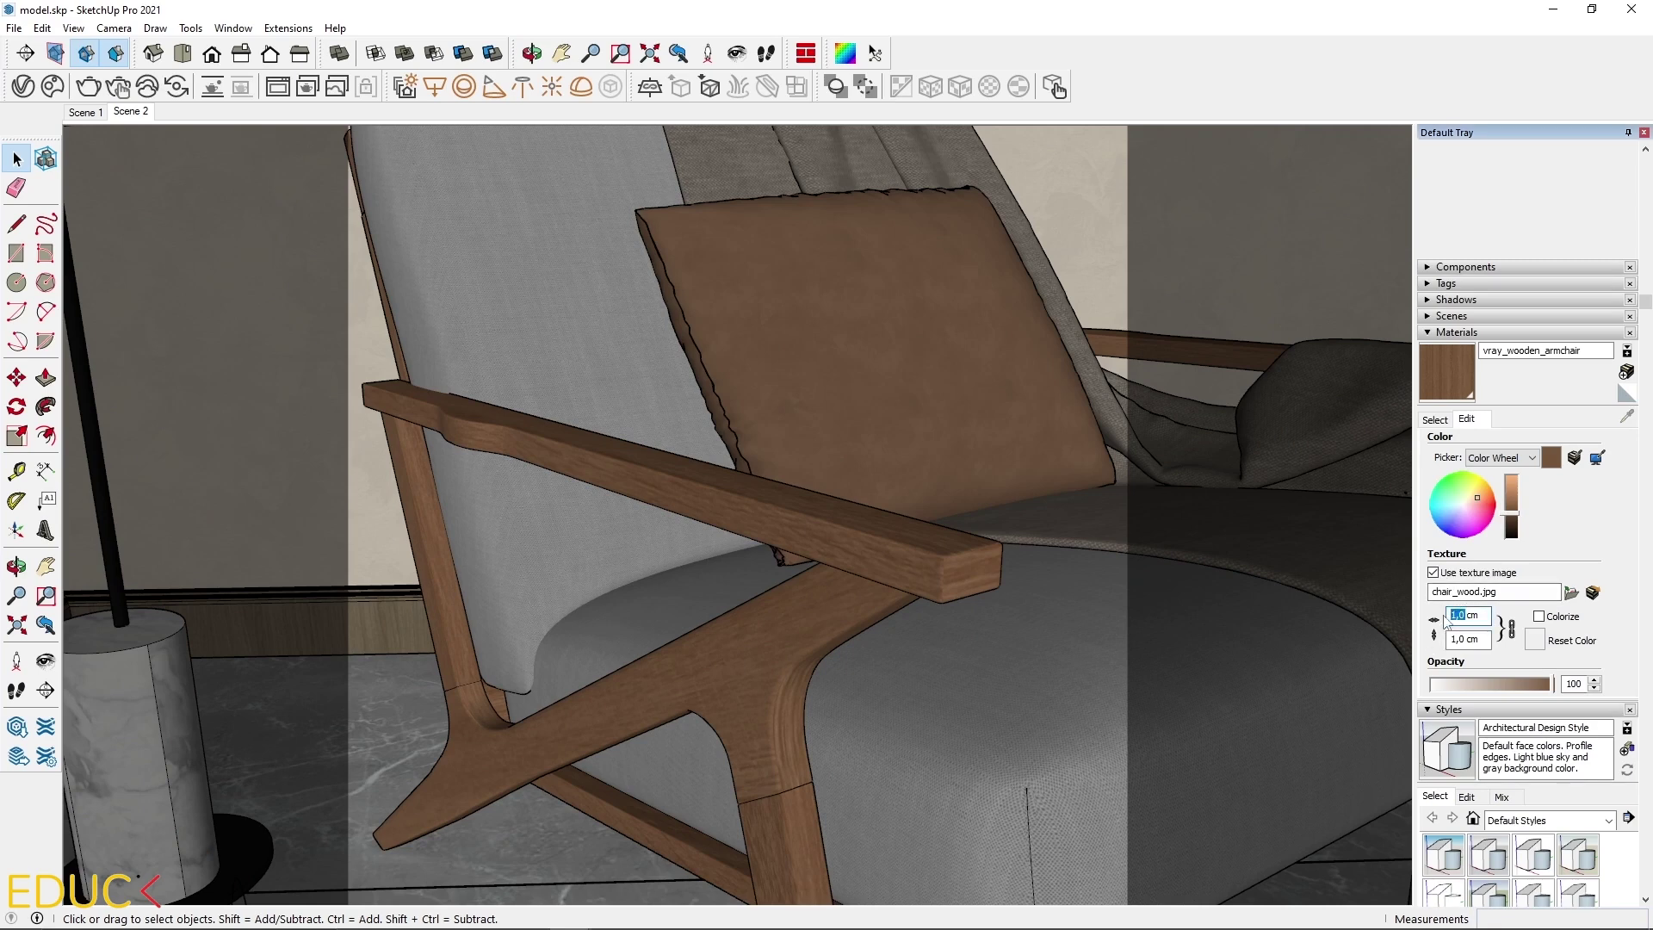
left_click(1490, 617)
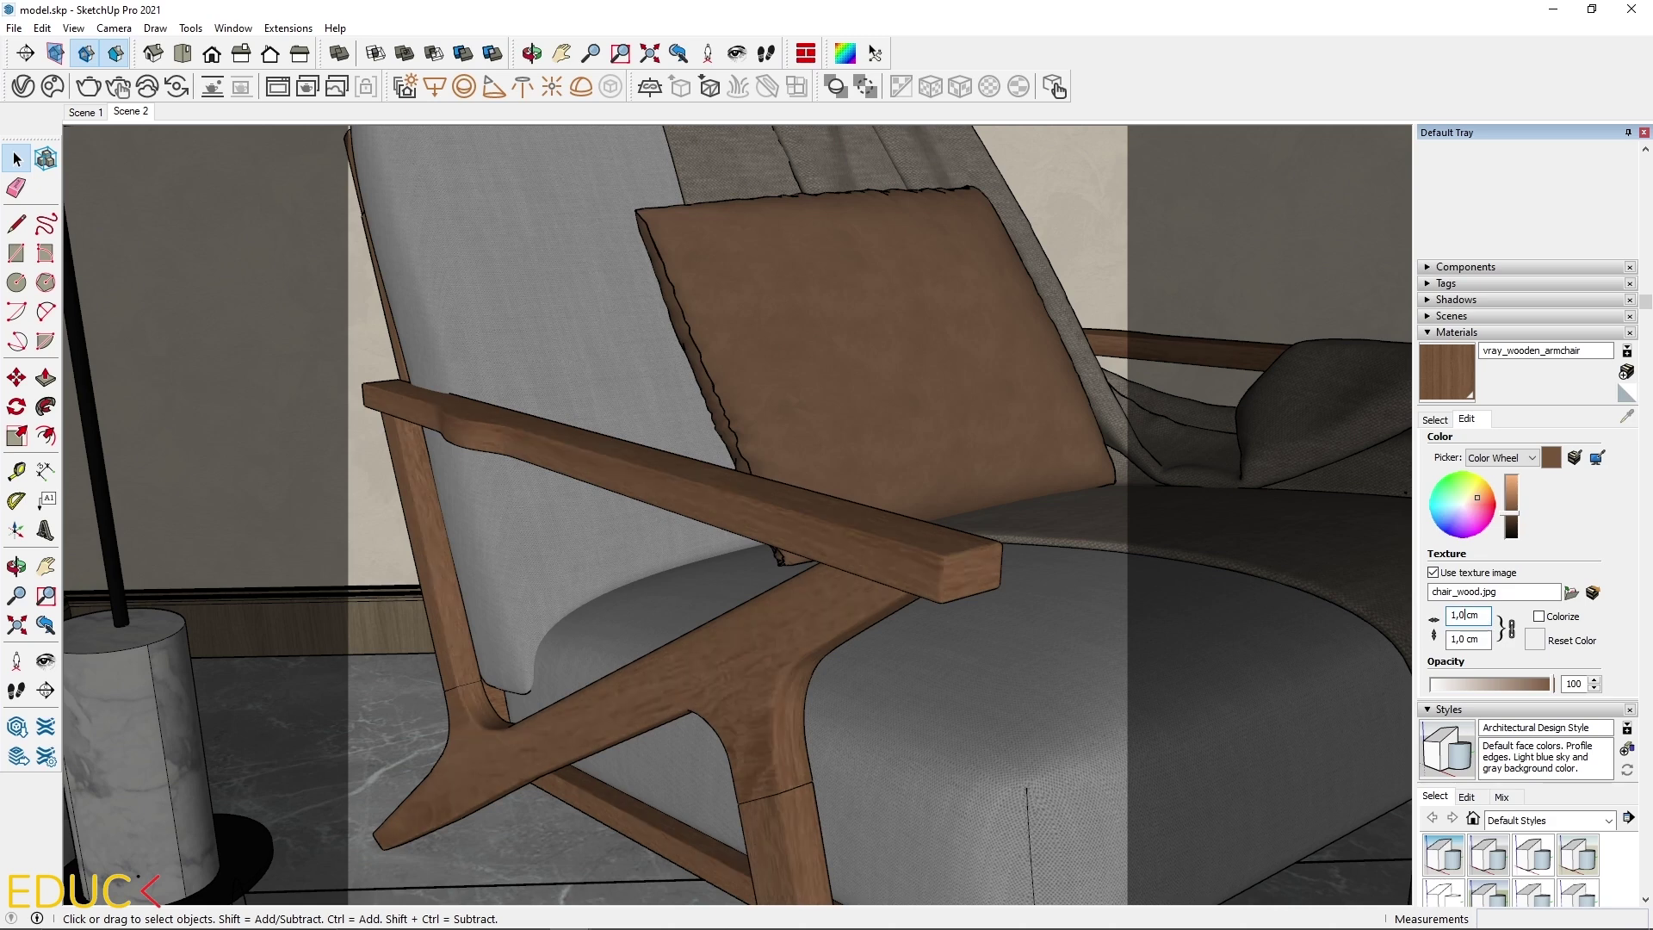
key("BackSpace")
key("BackSpace")
key("BackSpace")
type("0,8")
scroll(465, 757, "up", 3)
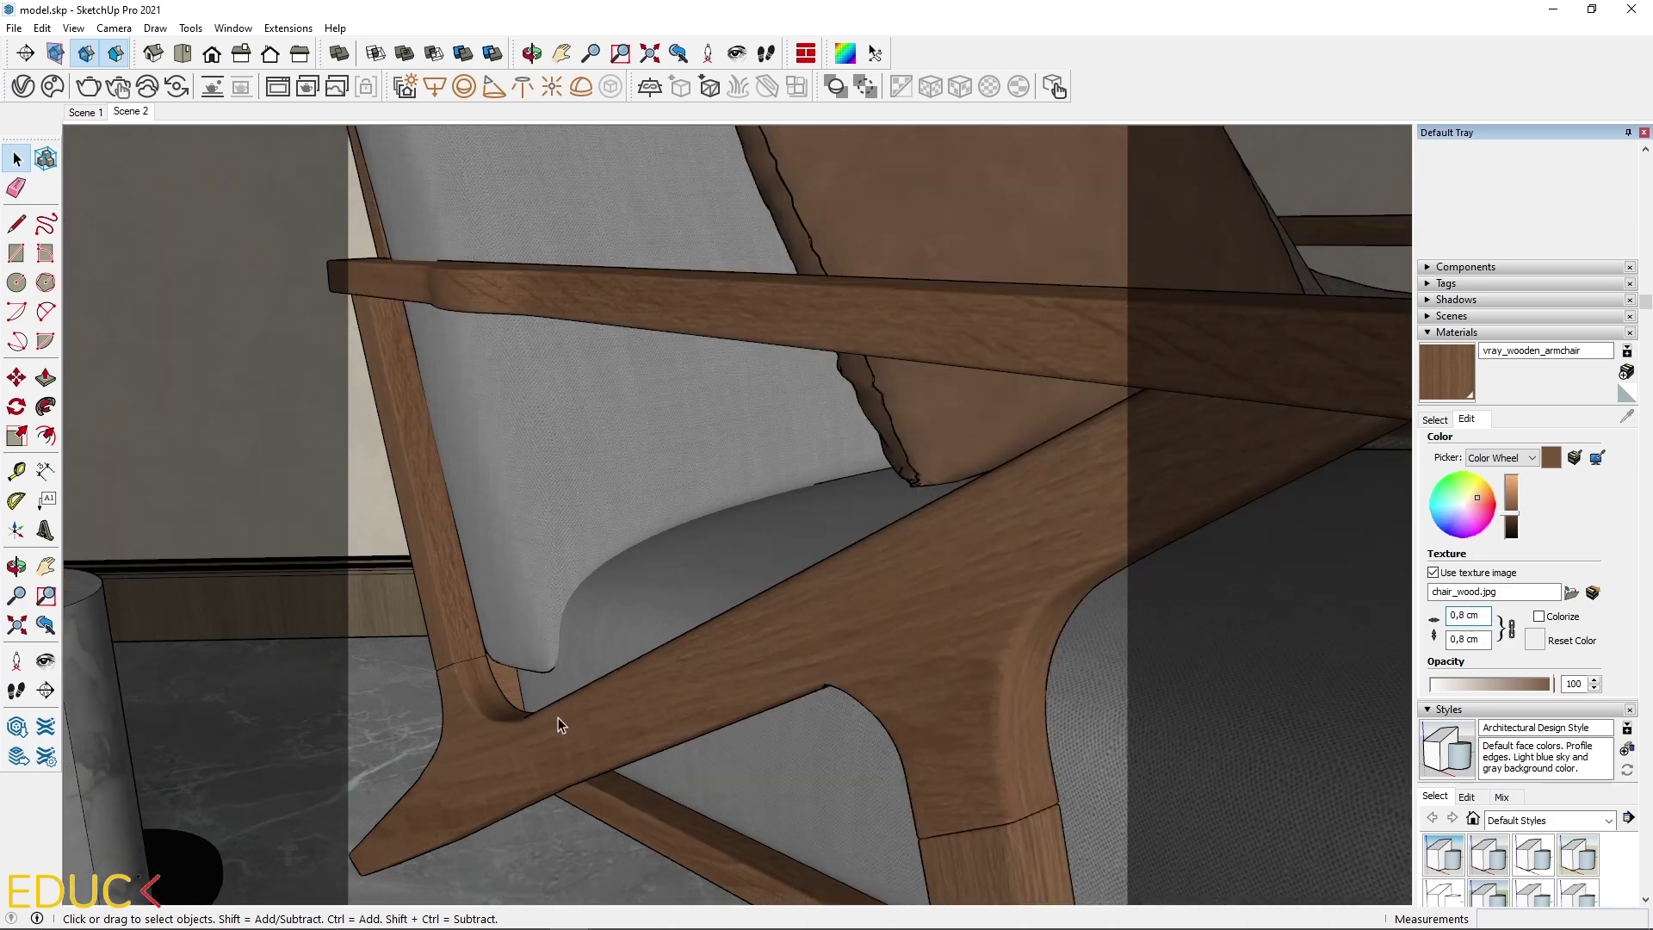
scroll(581, 713, "down", 1)
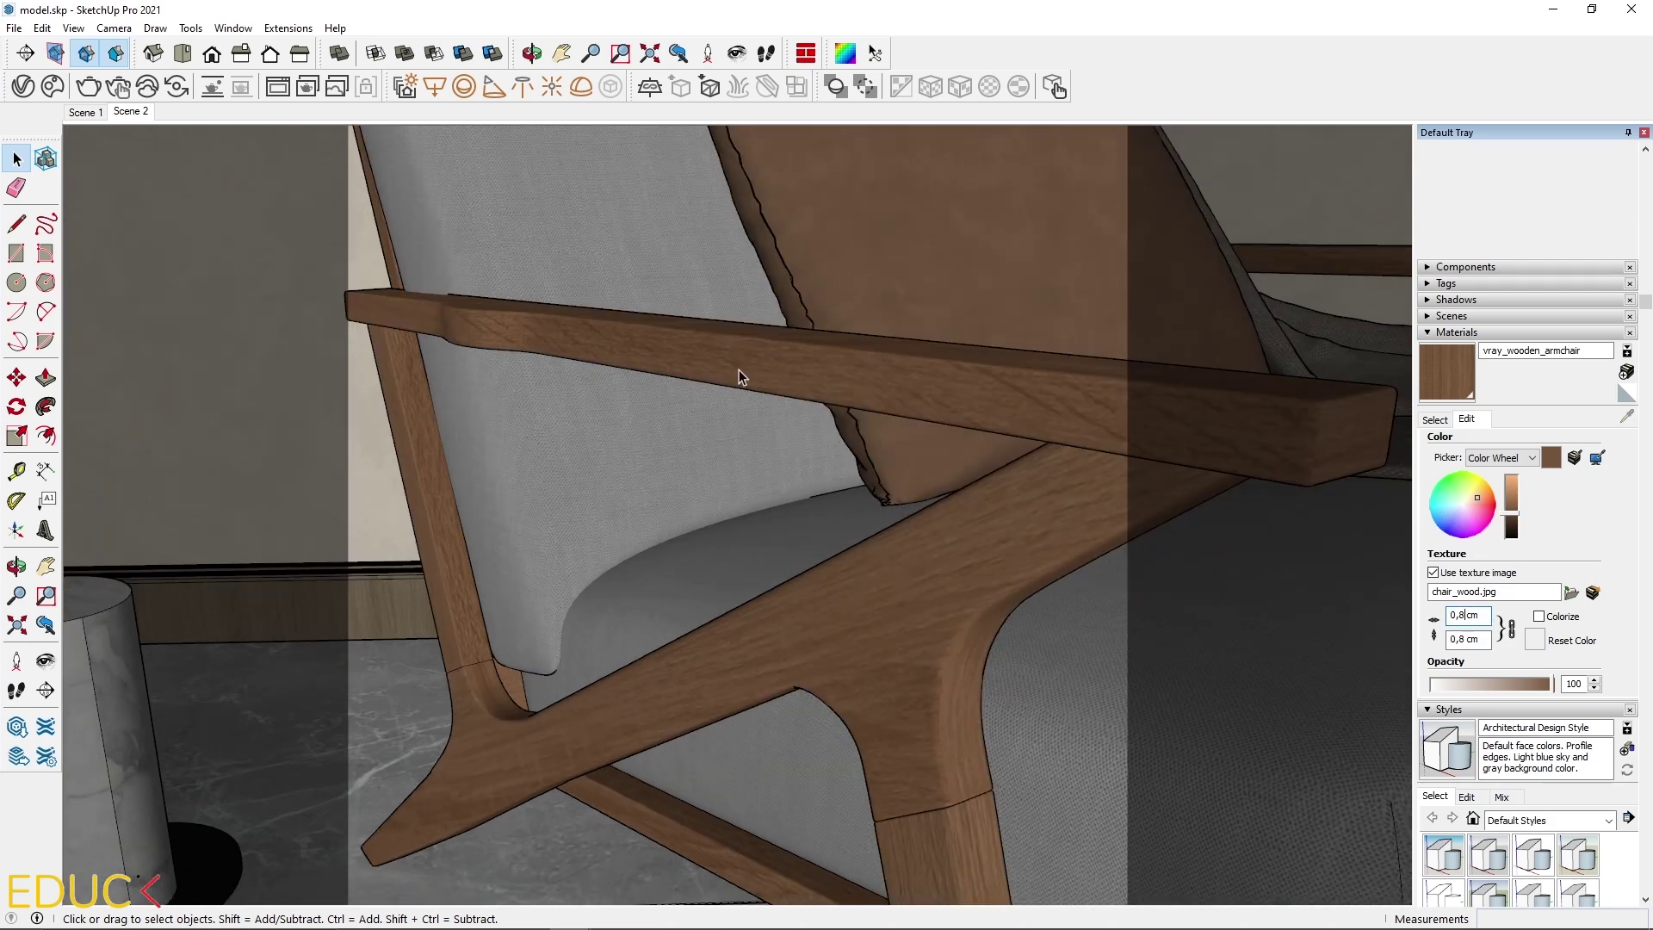
scroll(738, 376, "up", 2)
Step: Frame the armchair's wooden armrest and seat, test-render the view and examine the wood, pillow and fabric
middle_click_drag(767, 516, 878, 752)
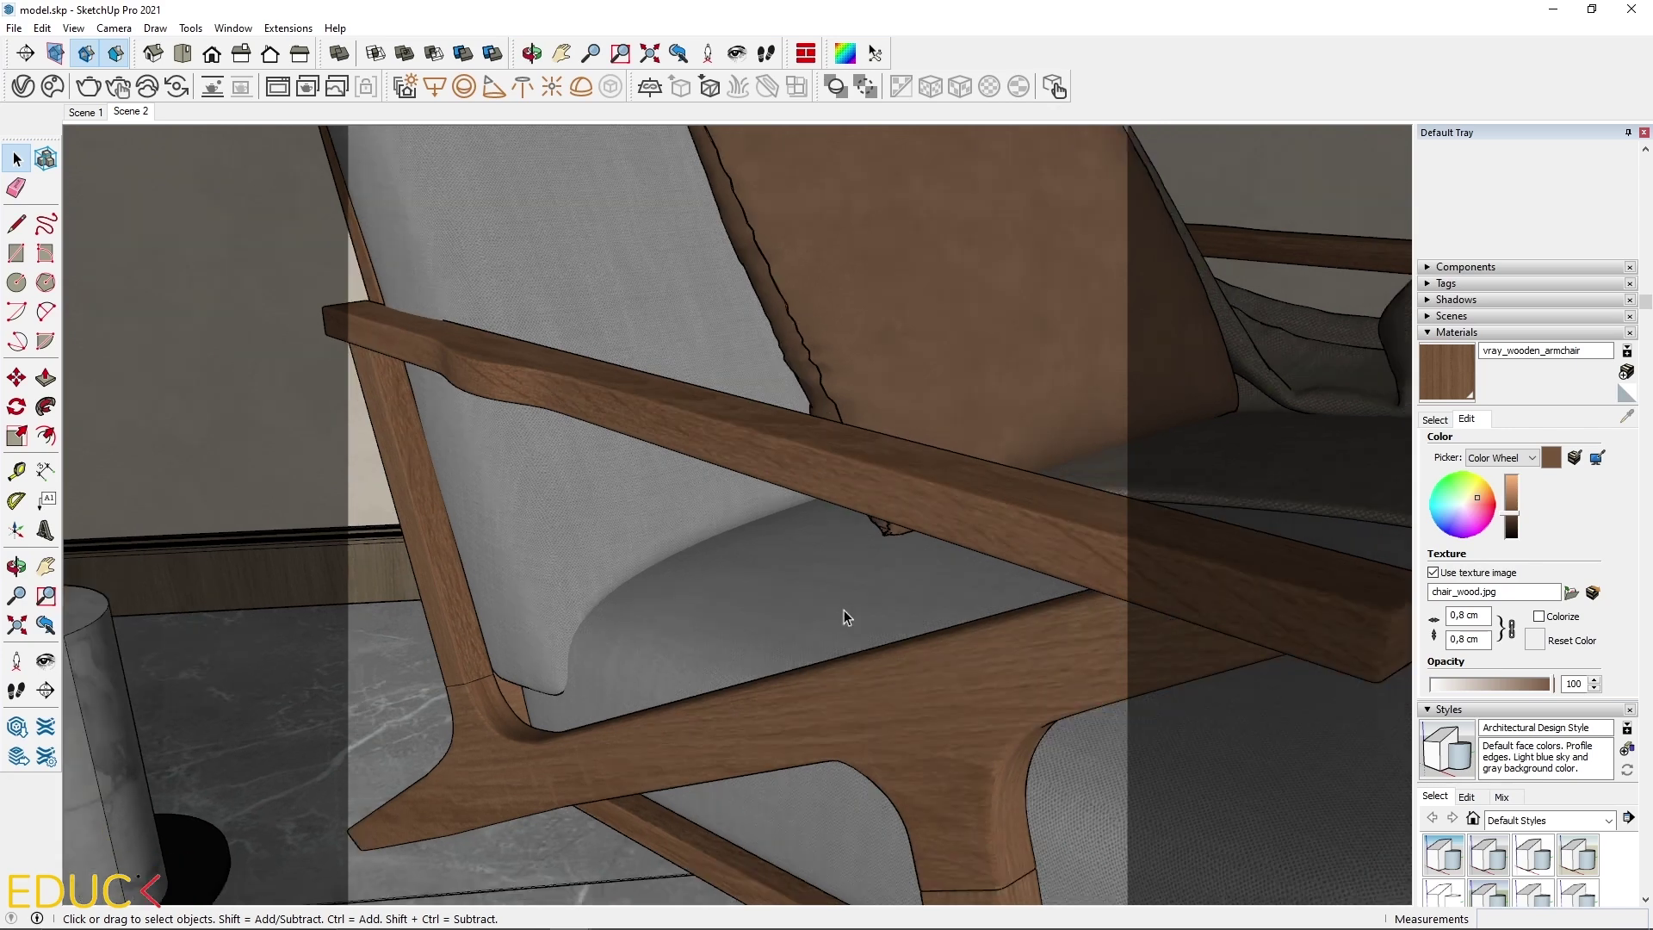
middle_click_drag(848, 617, 705, 620)
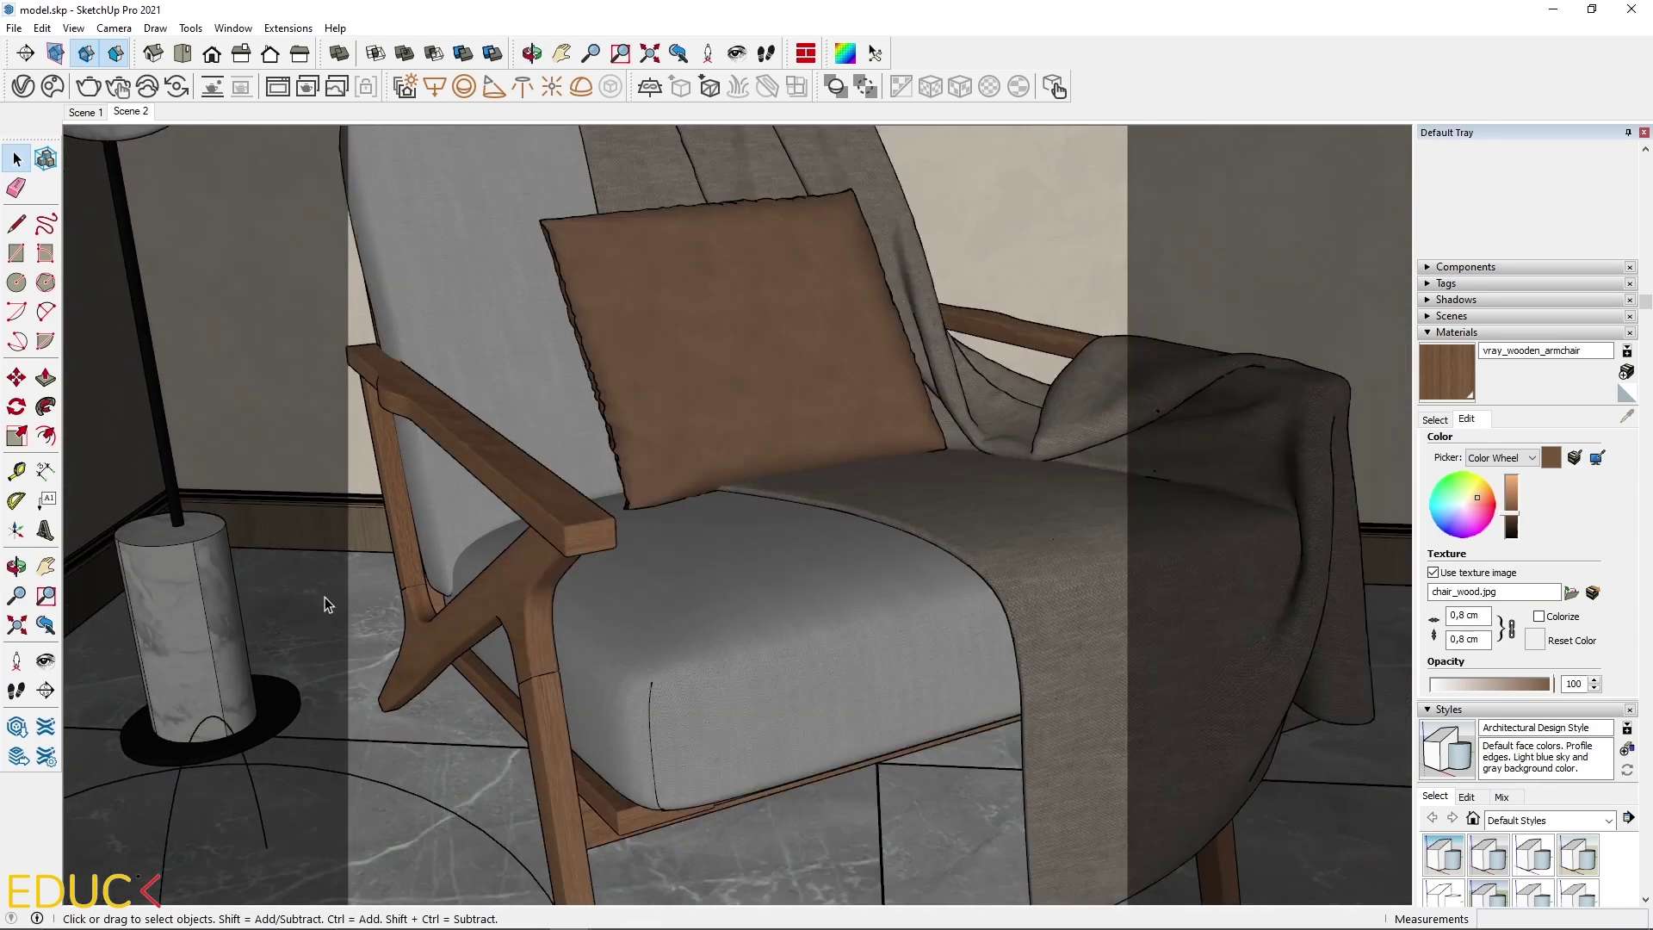
middle_click_drag(590, 468, 373, 402)
scroll(399, 456, "up", 2)
left_click(88, 90)
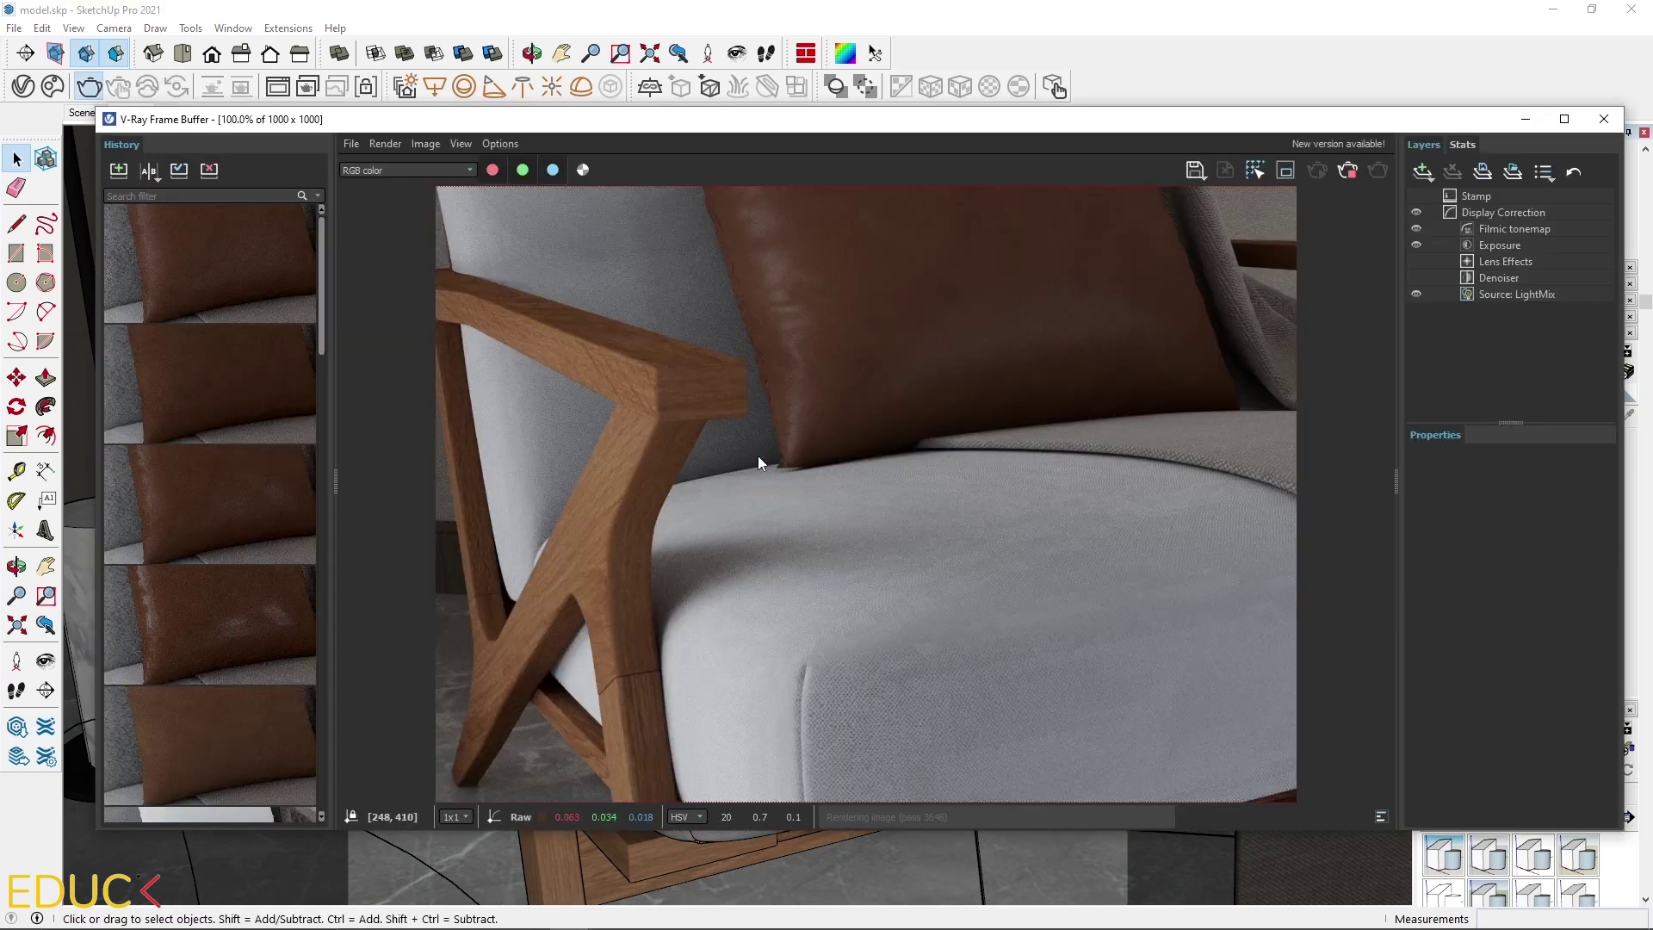
scroll(758, 456, "up", 2)
scroll(684, 416, "down", 1)
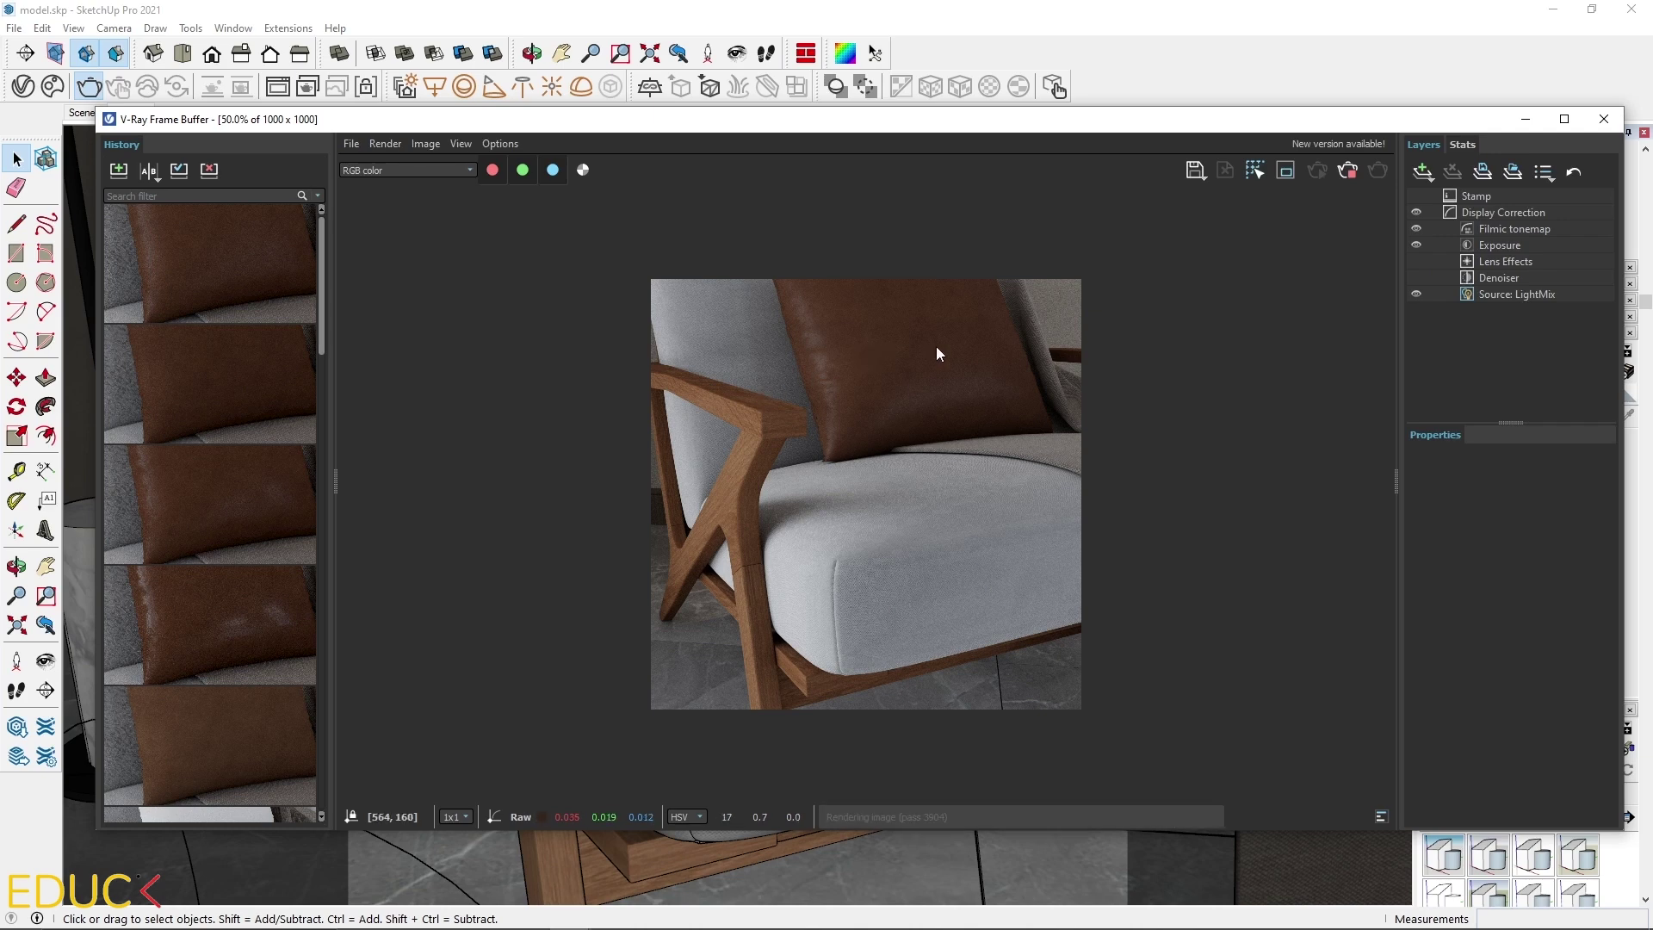
left_click(1525, 119)
Step: Set the reflection color of vray_wooden_armchair to a neutral gray of RGB 160 and lower its reflection glossiness
left_click(23, 86)
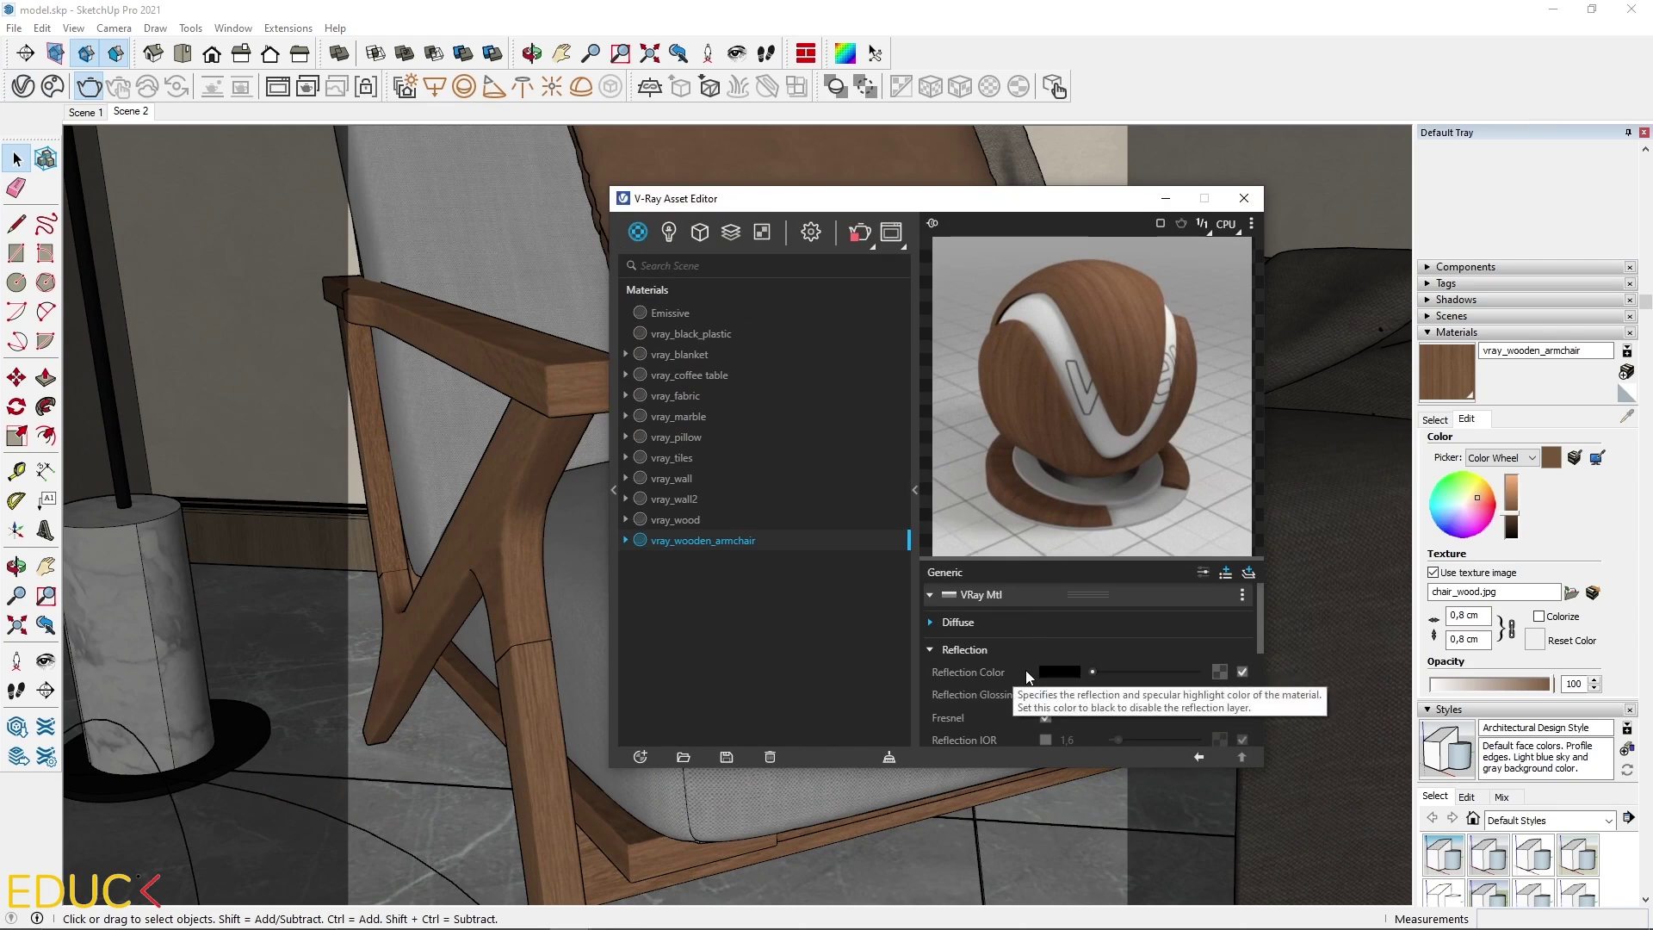
left_click_drag(1092, 671, 1145, 669)
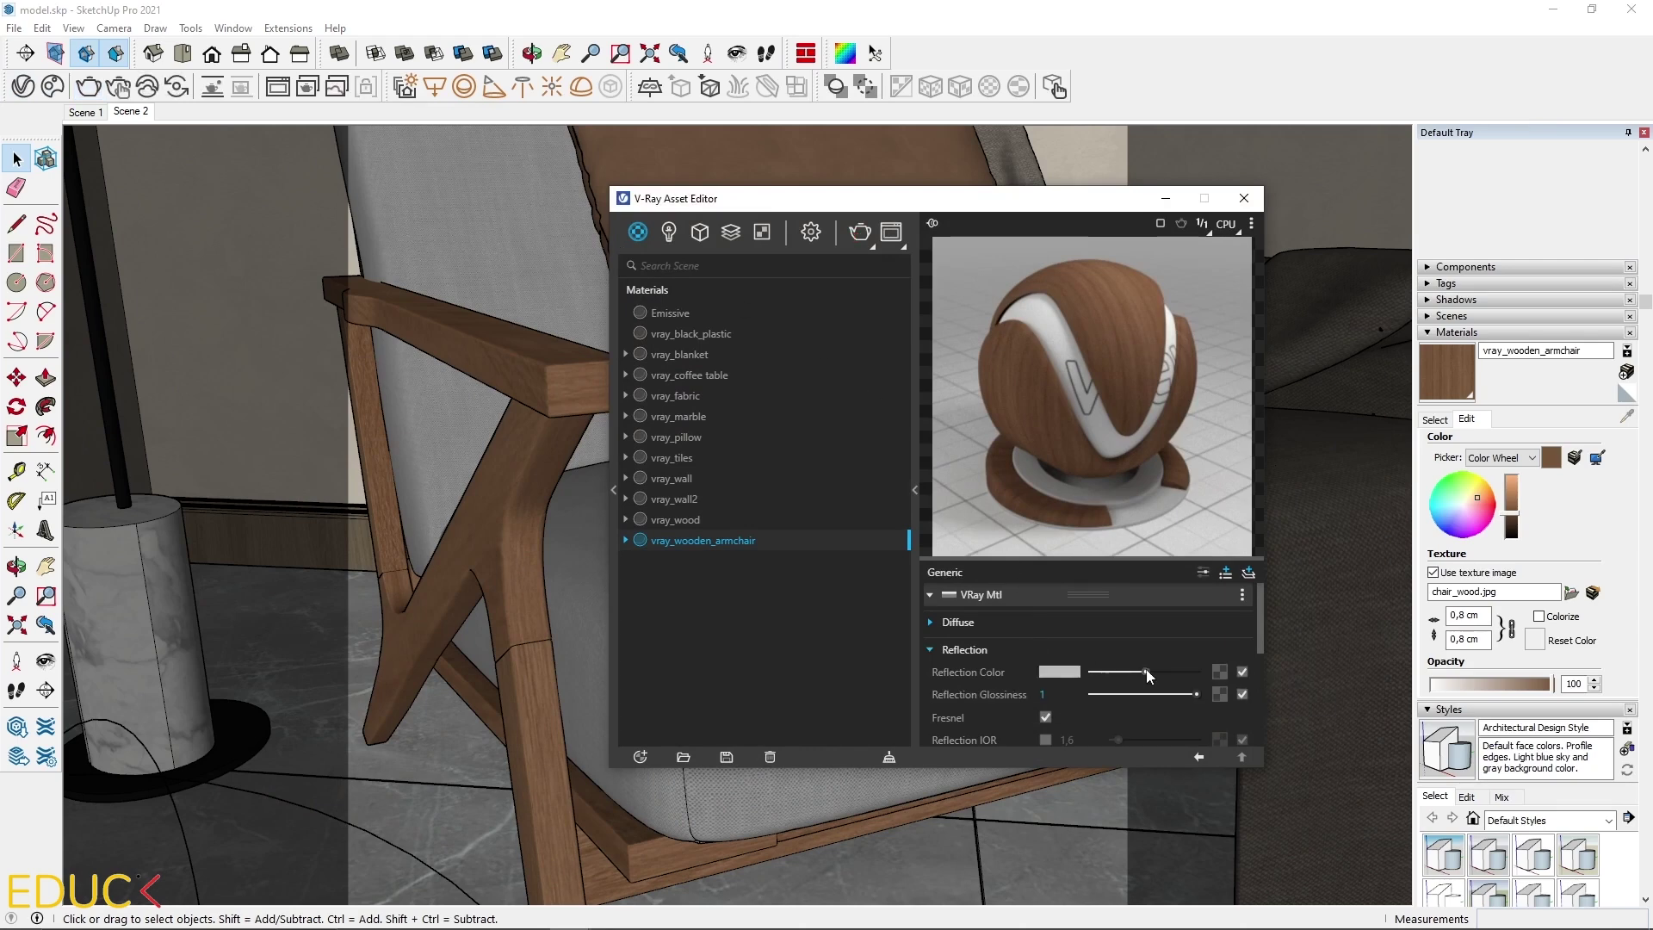
left_click(1060, 671)
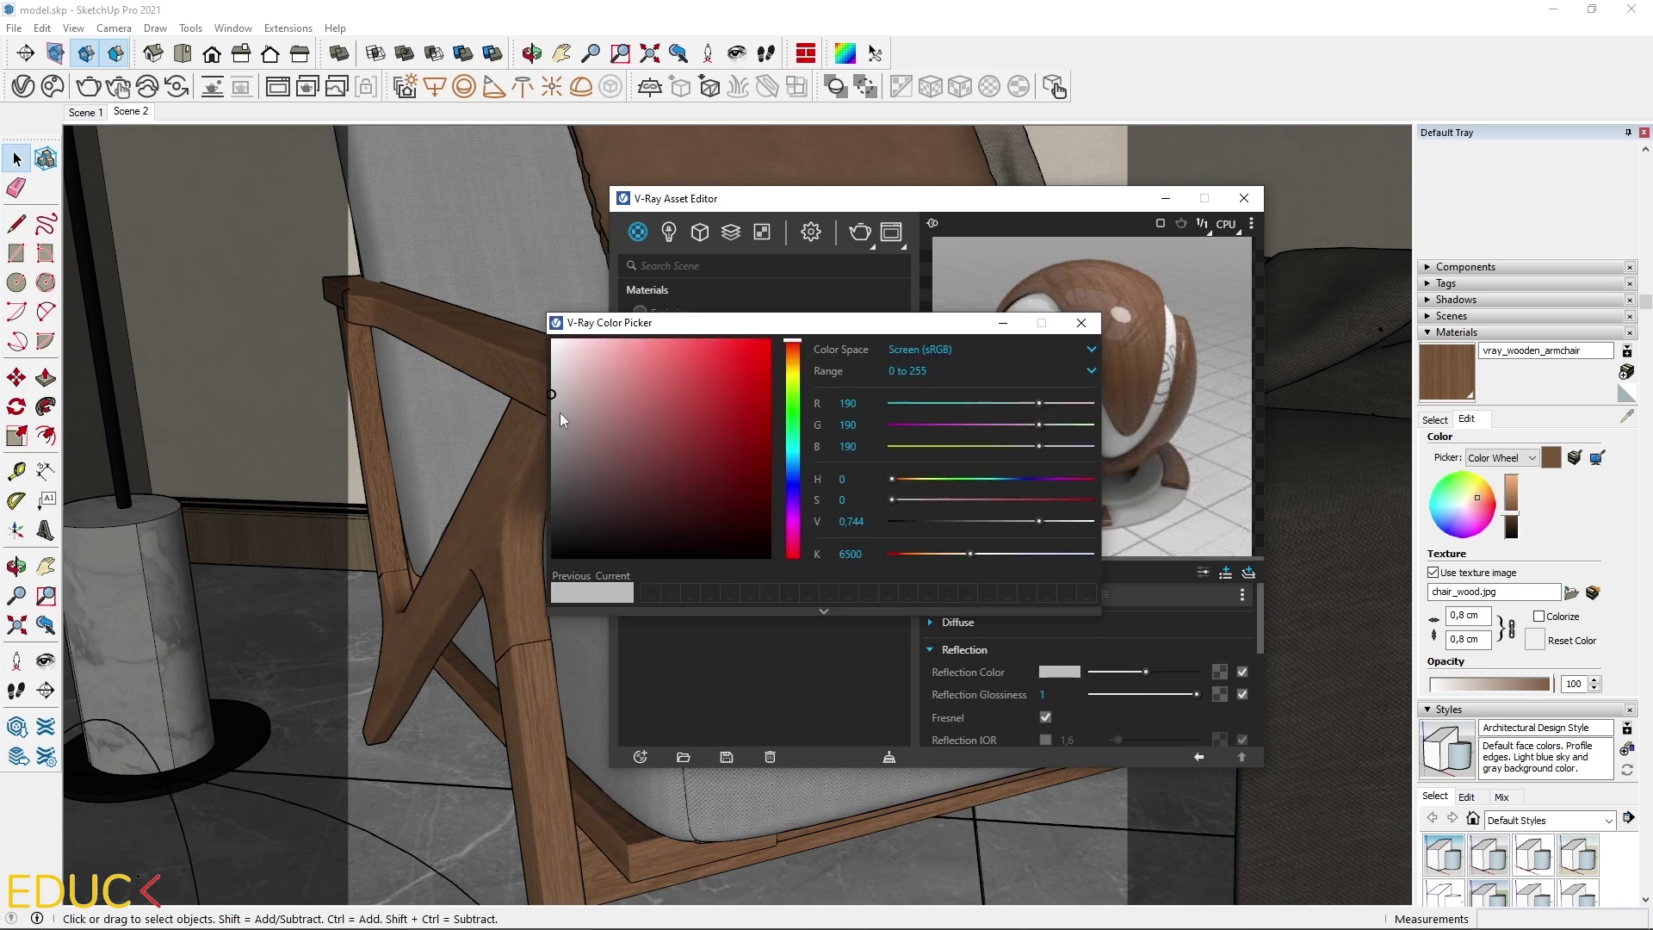
left_click_drag(559, 413, 539, 425)
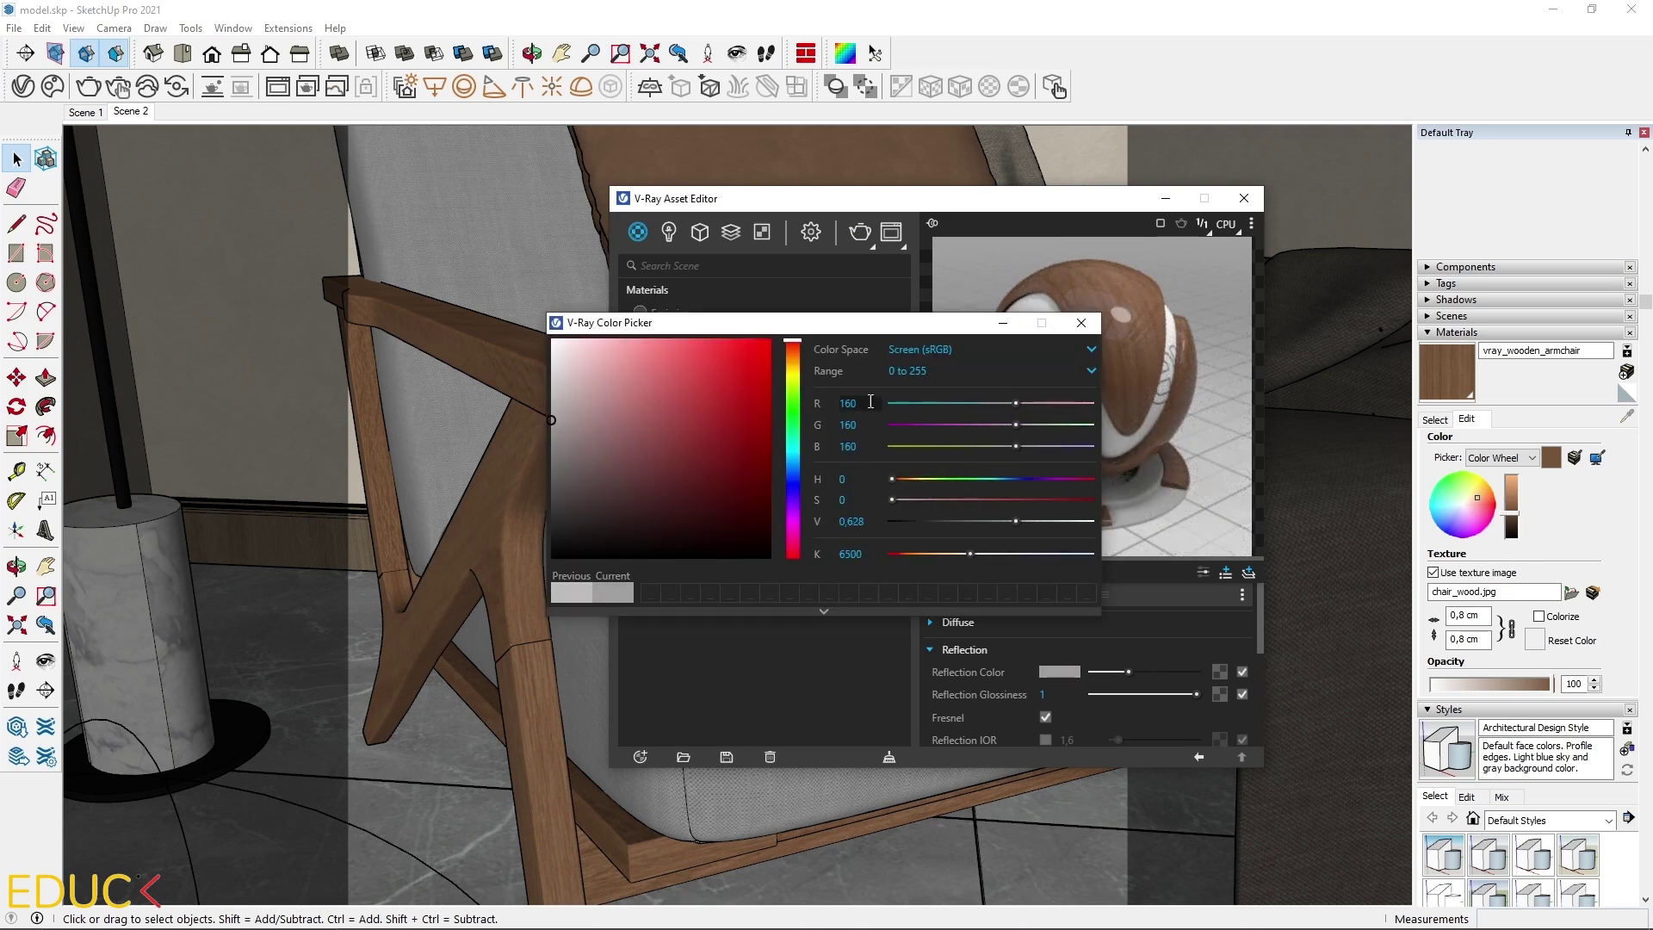
left_click(1081, 322)
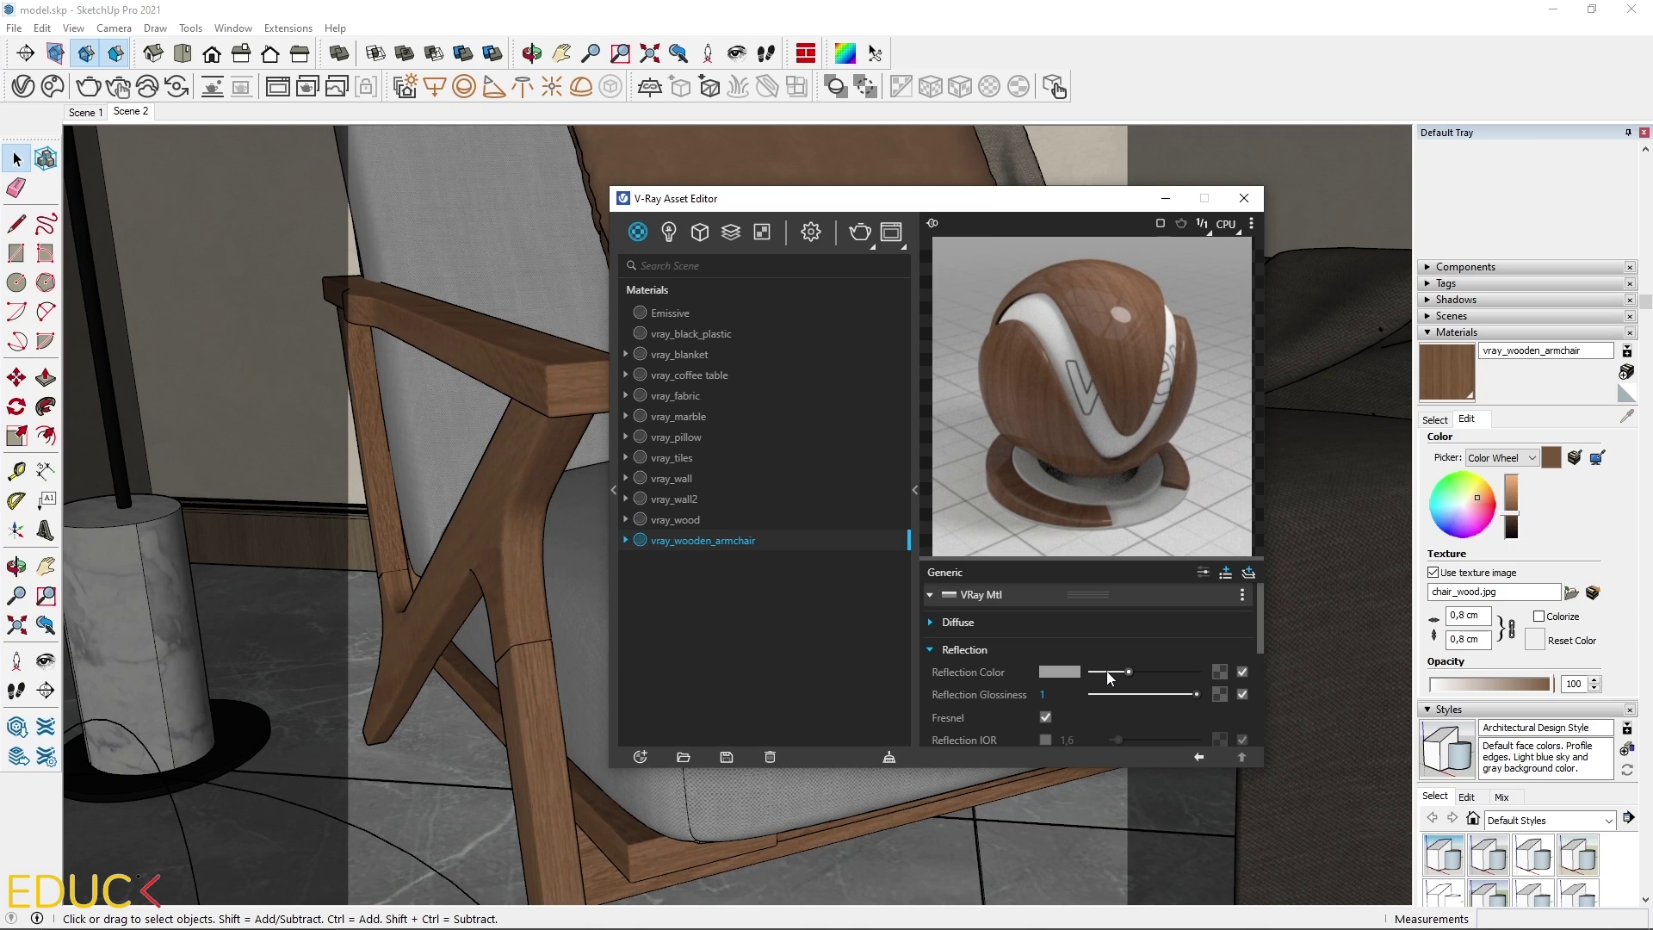
left_click(1166, 694)
Step: Test-render the armchair view, compare it A/B with the previous render and examine the reflections on the wooden armrest up close
left_click(858, 233)
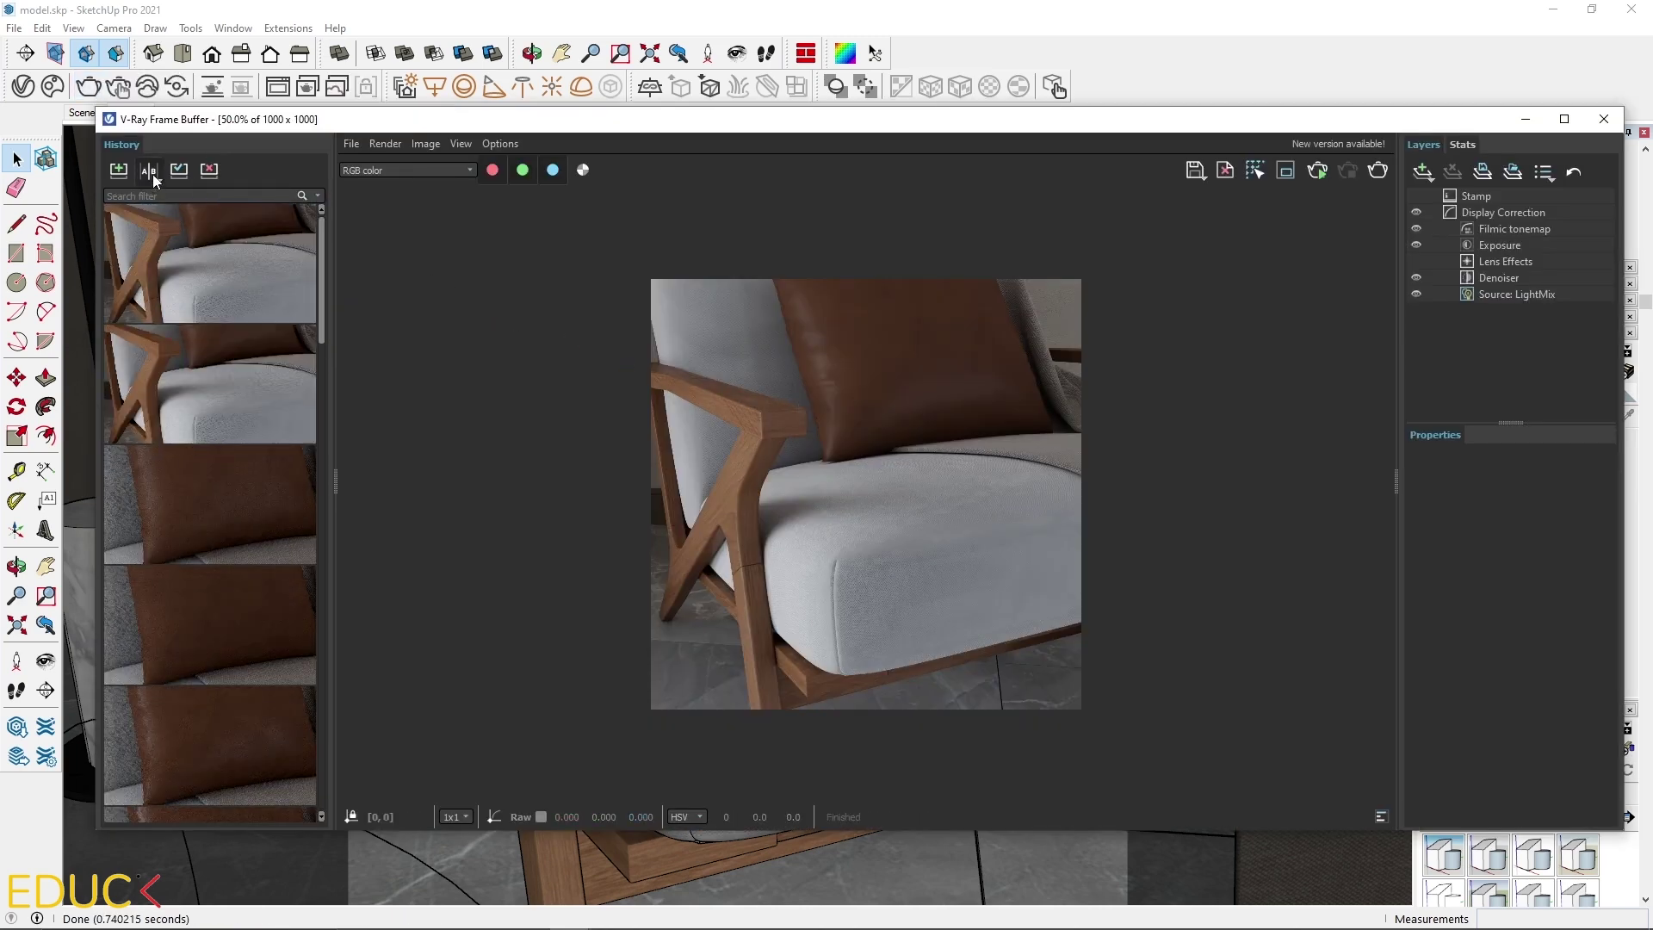
left_click(152, 174)
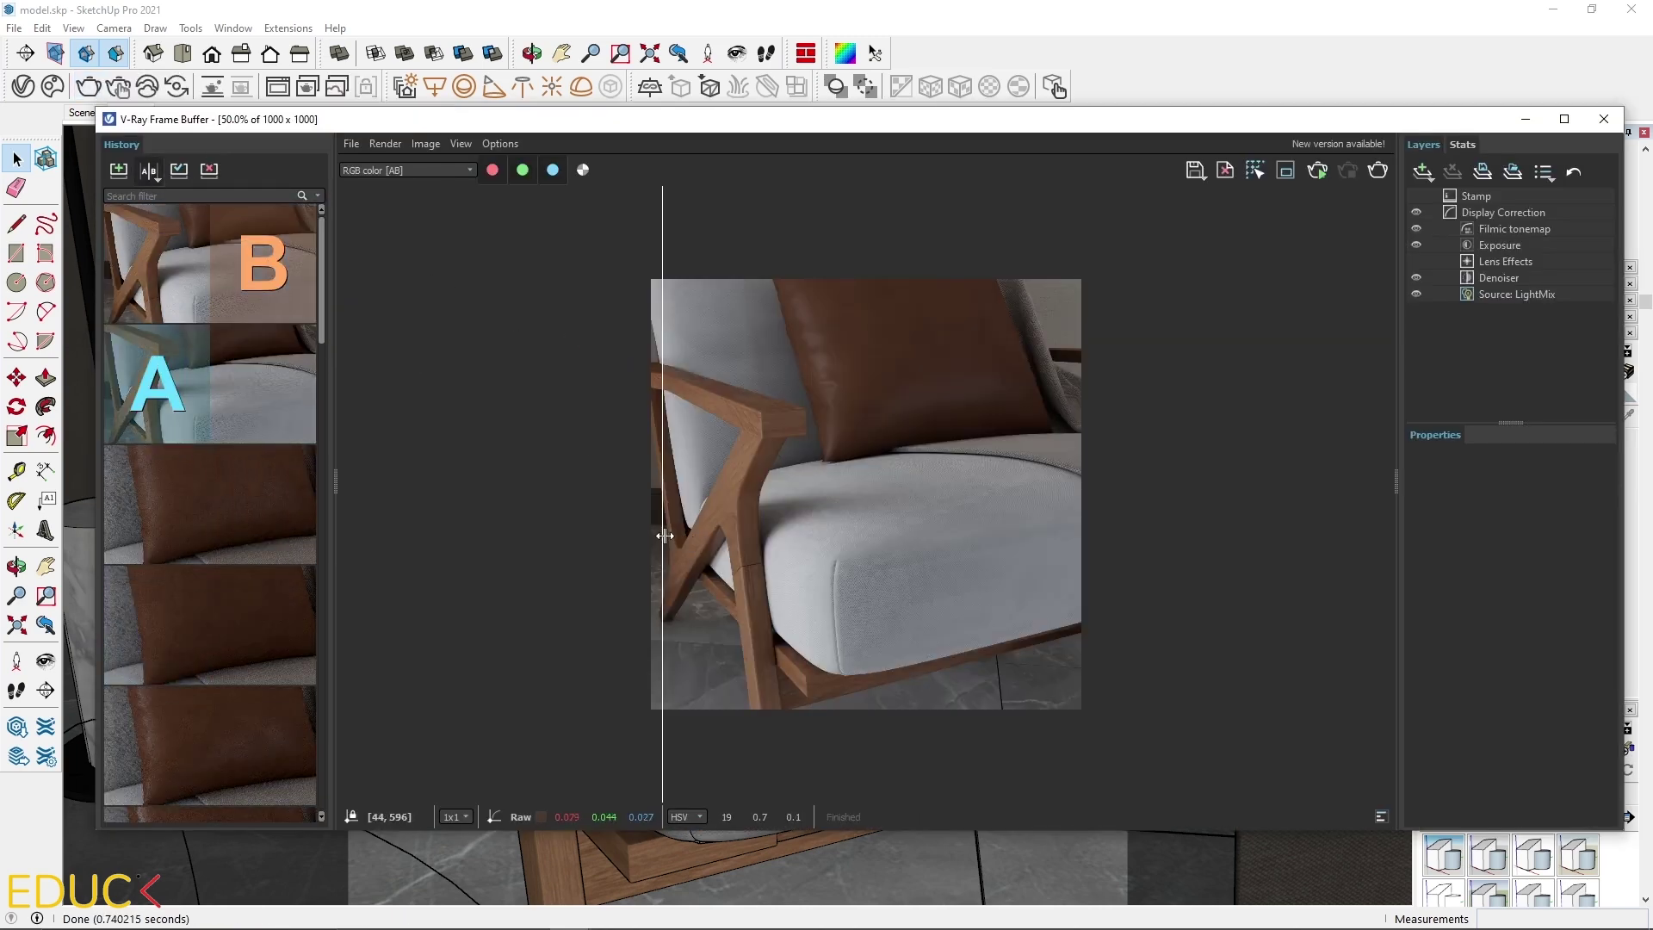
left_click_drag(665, 536, 412, 433)
double_click(724, 509)
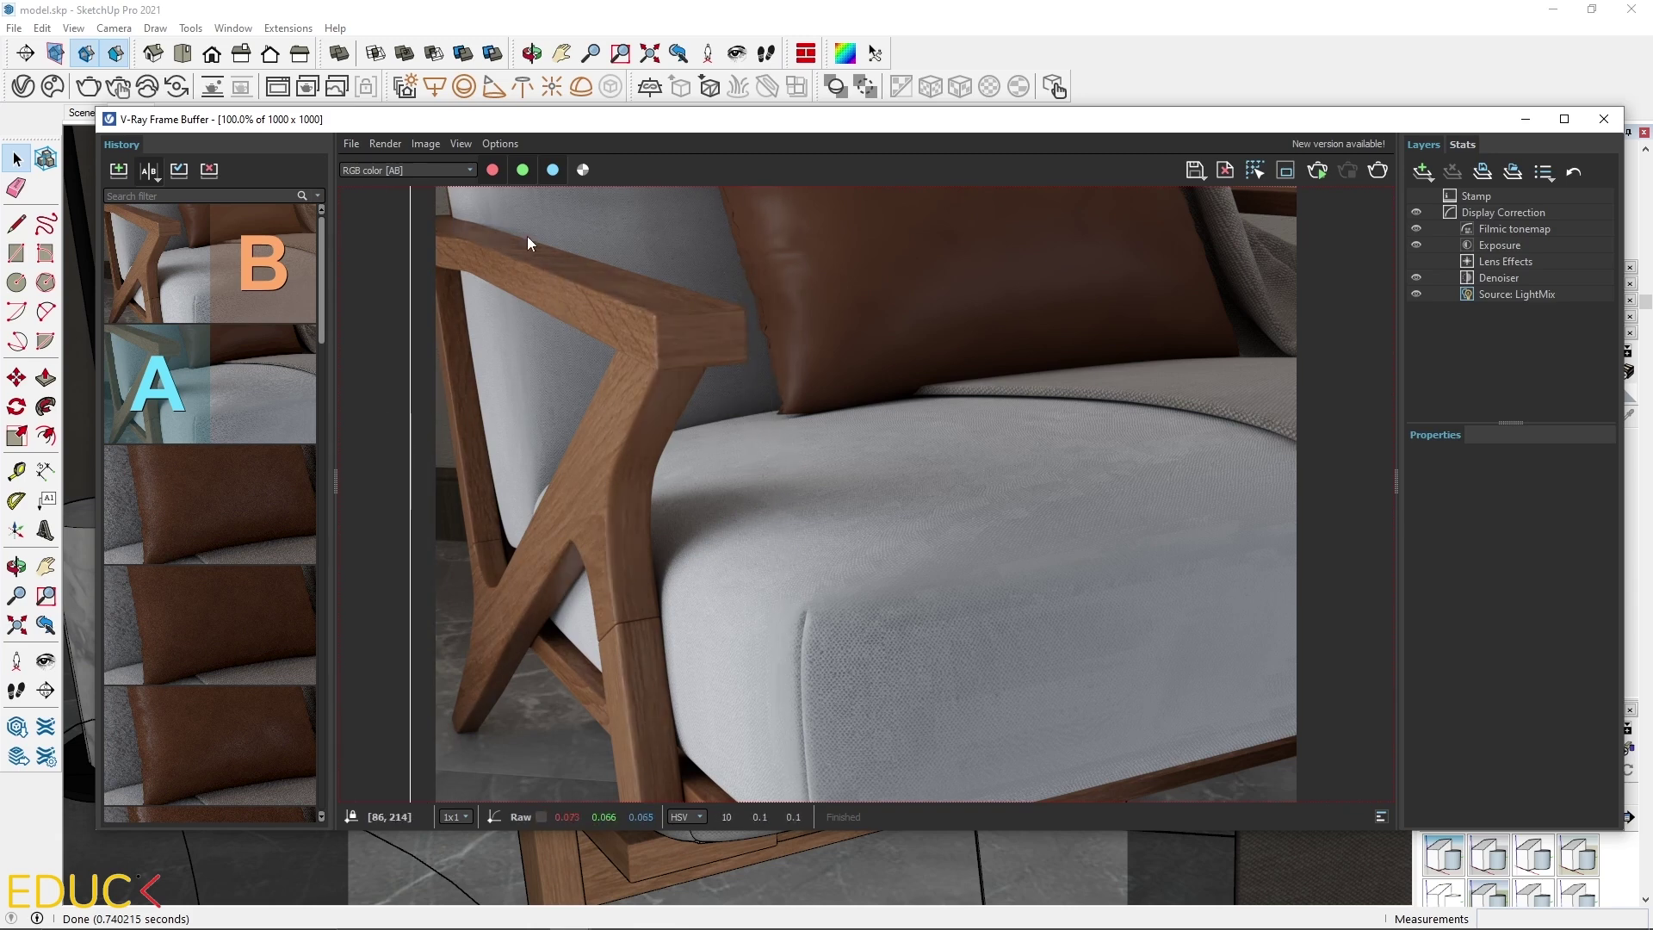